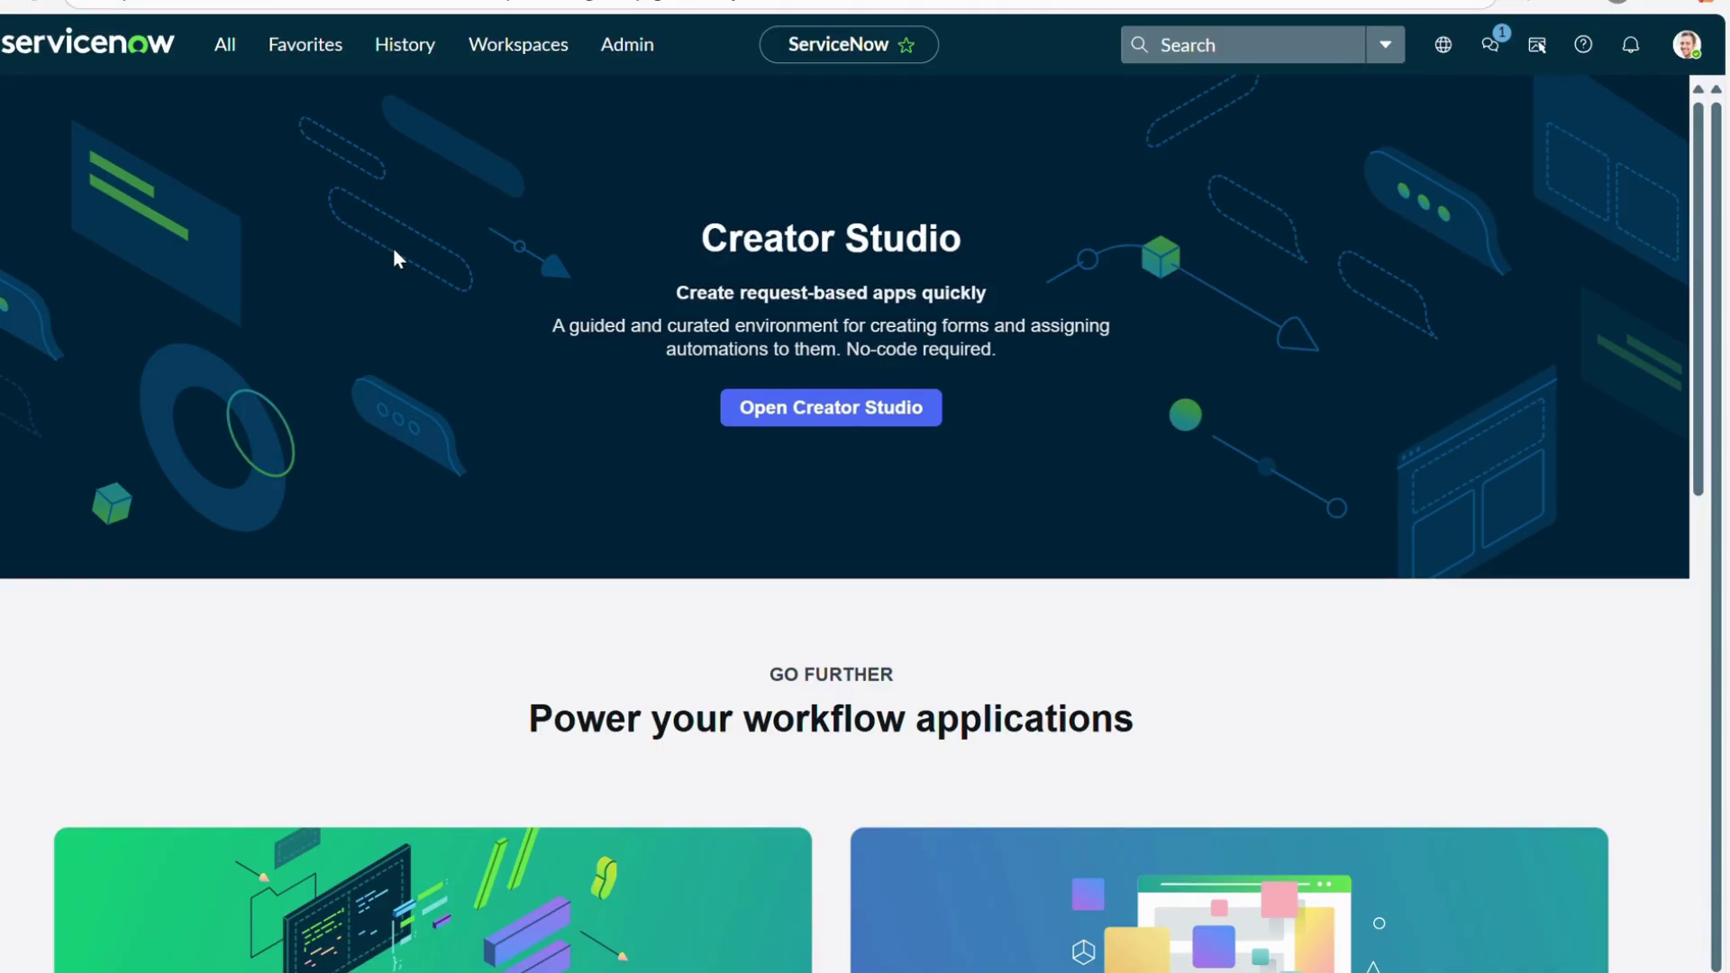
Open the incident list with incident.LIST and open incident INC0010035
{"action": "left_click", "coordinate": [230, 53]}
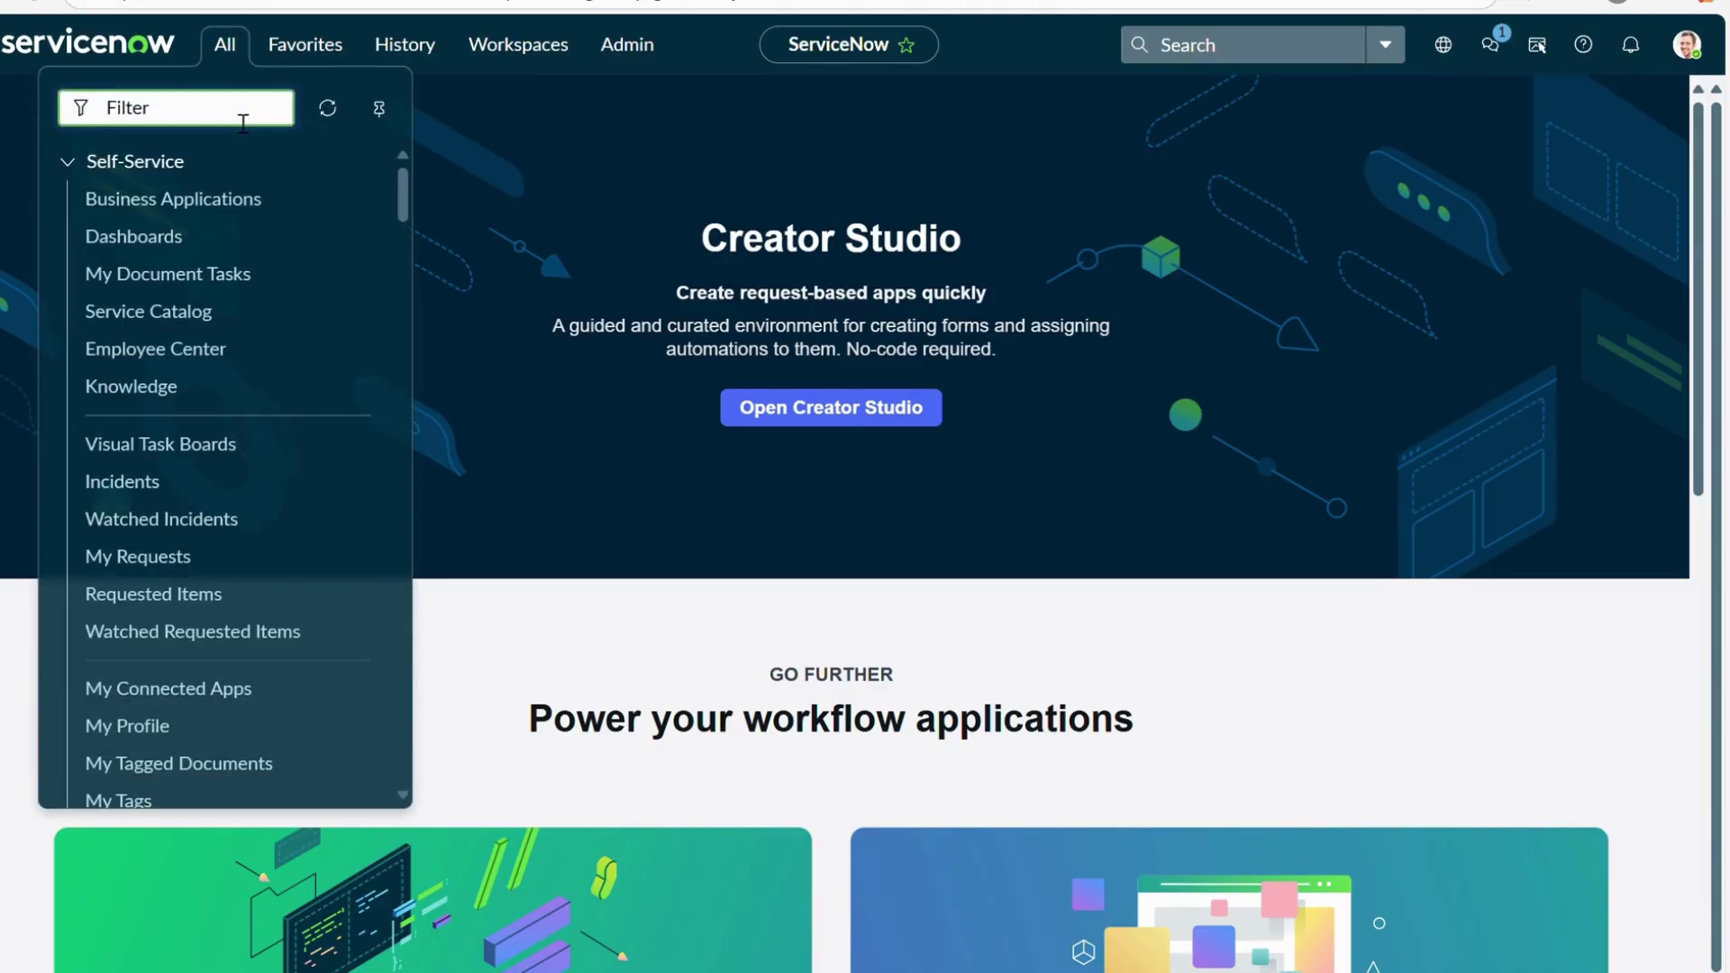
{"action": "type", "text": "incident.LI"}
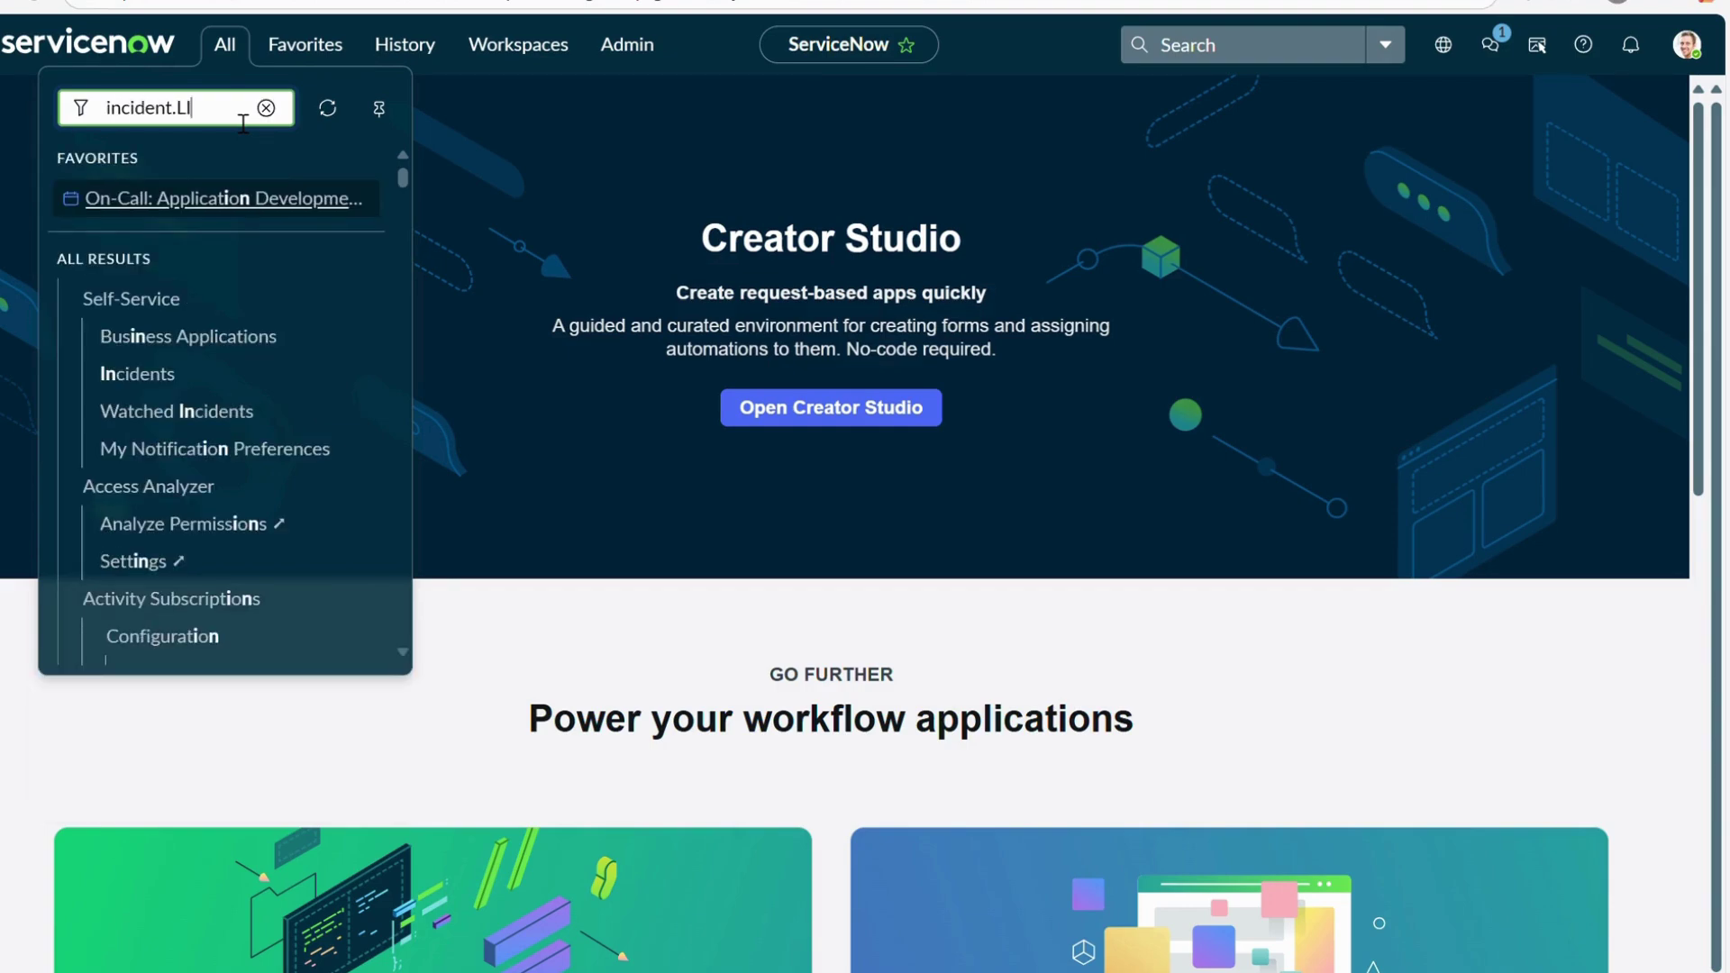
{"action": "type", "text": "ST"}
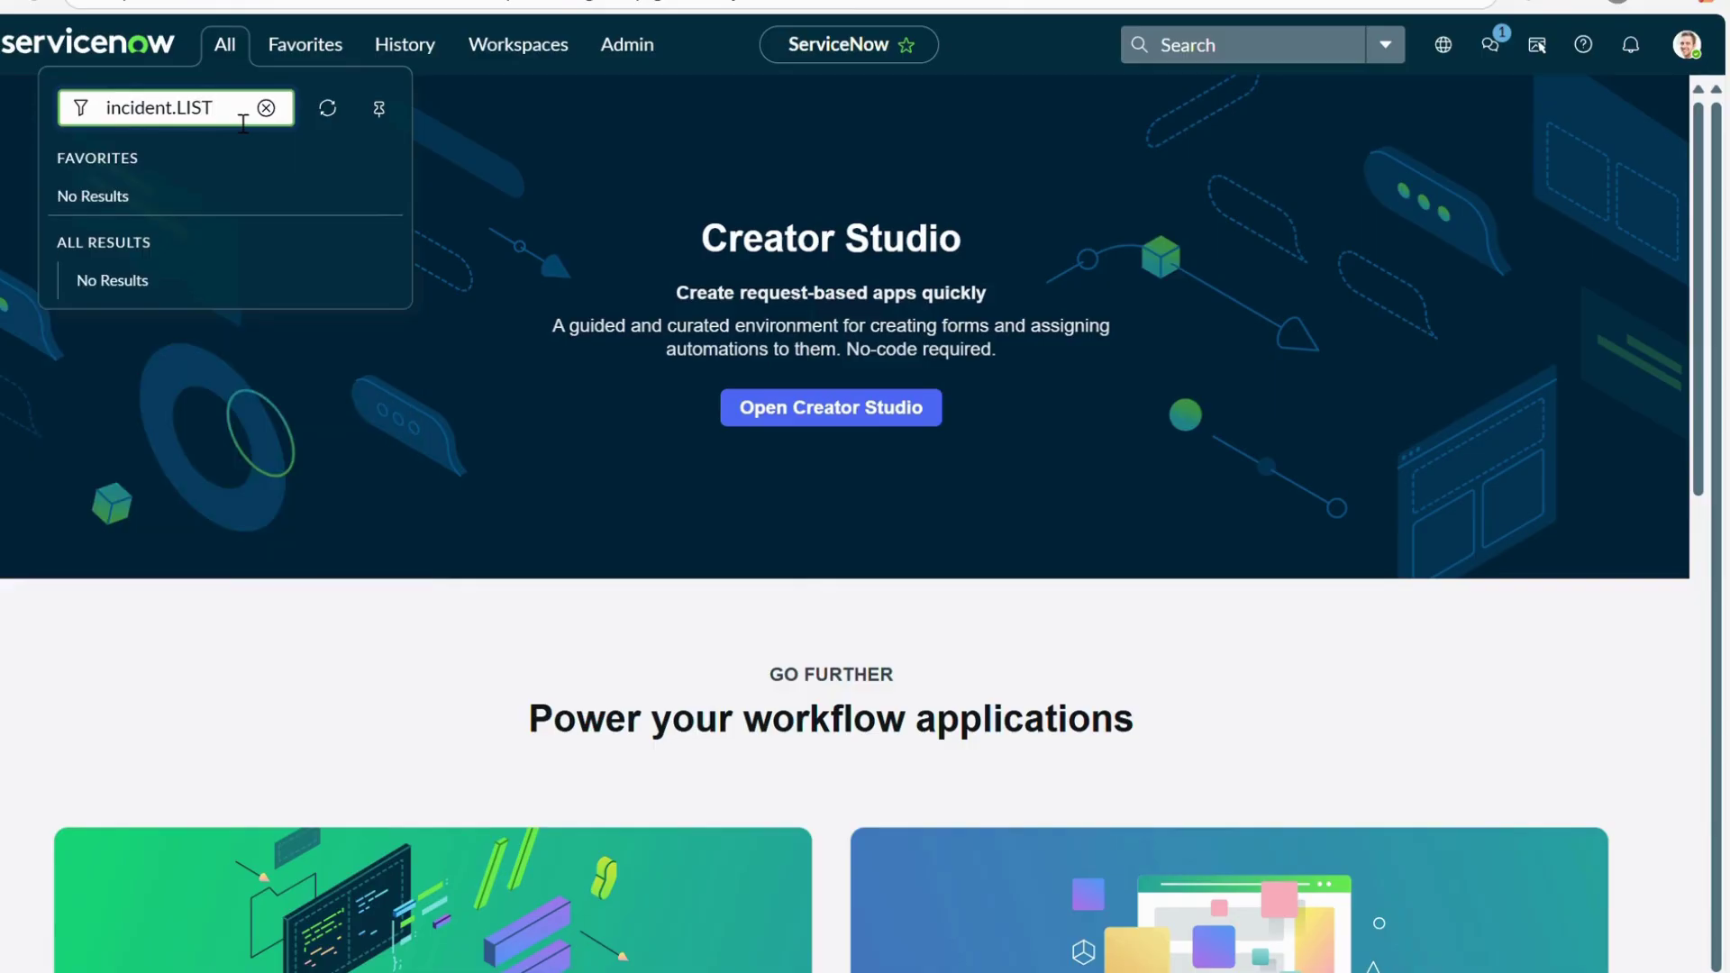
{"action": "key", "text": "Return"}
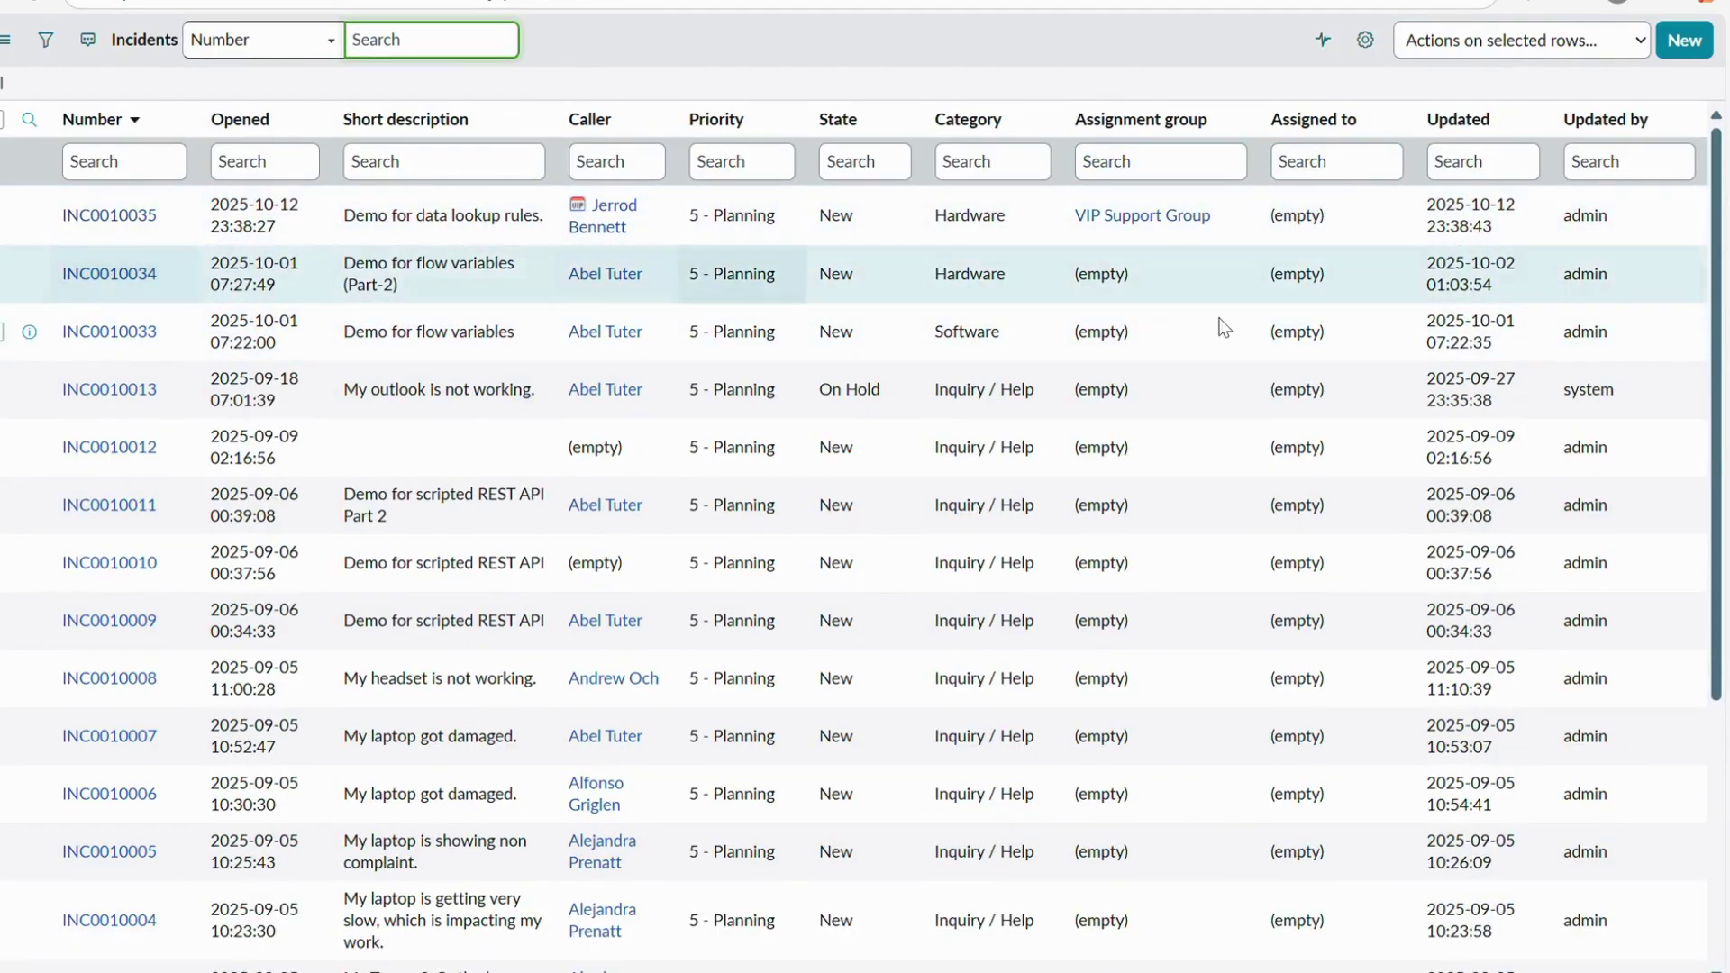
{"action": "left_click", "coordinate": [135, 216]}
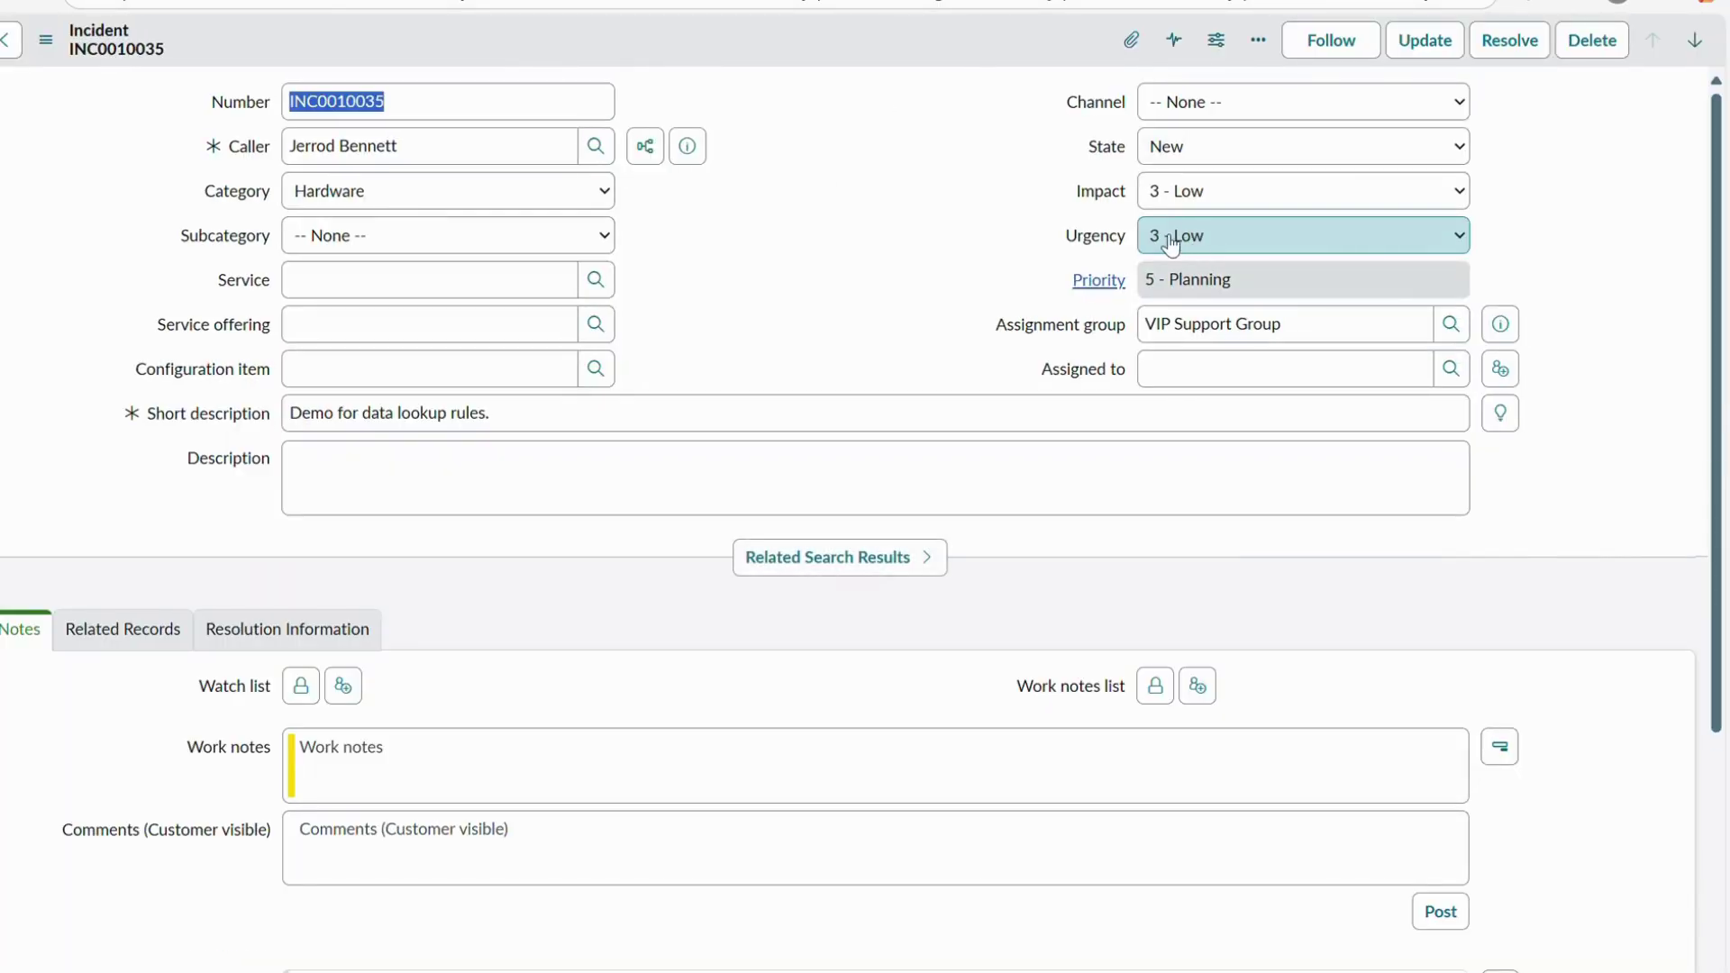
Set both the impact and the urgency of the incident to 1 - High
{"action": "left_click", "coordinate": [1208, 187]}
{"action": "key", "text": "Tab"}
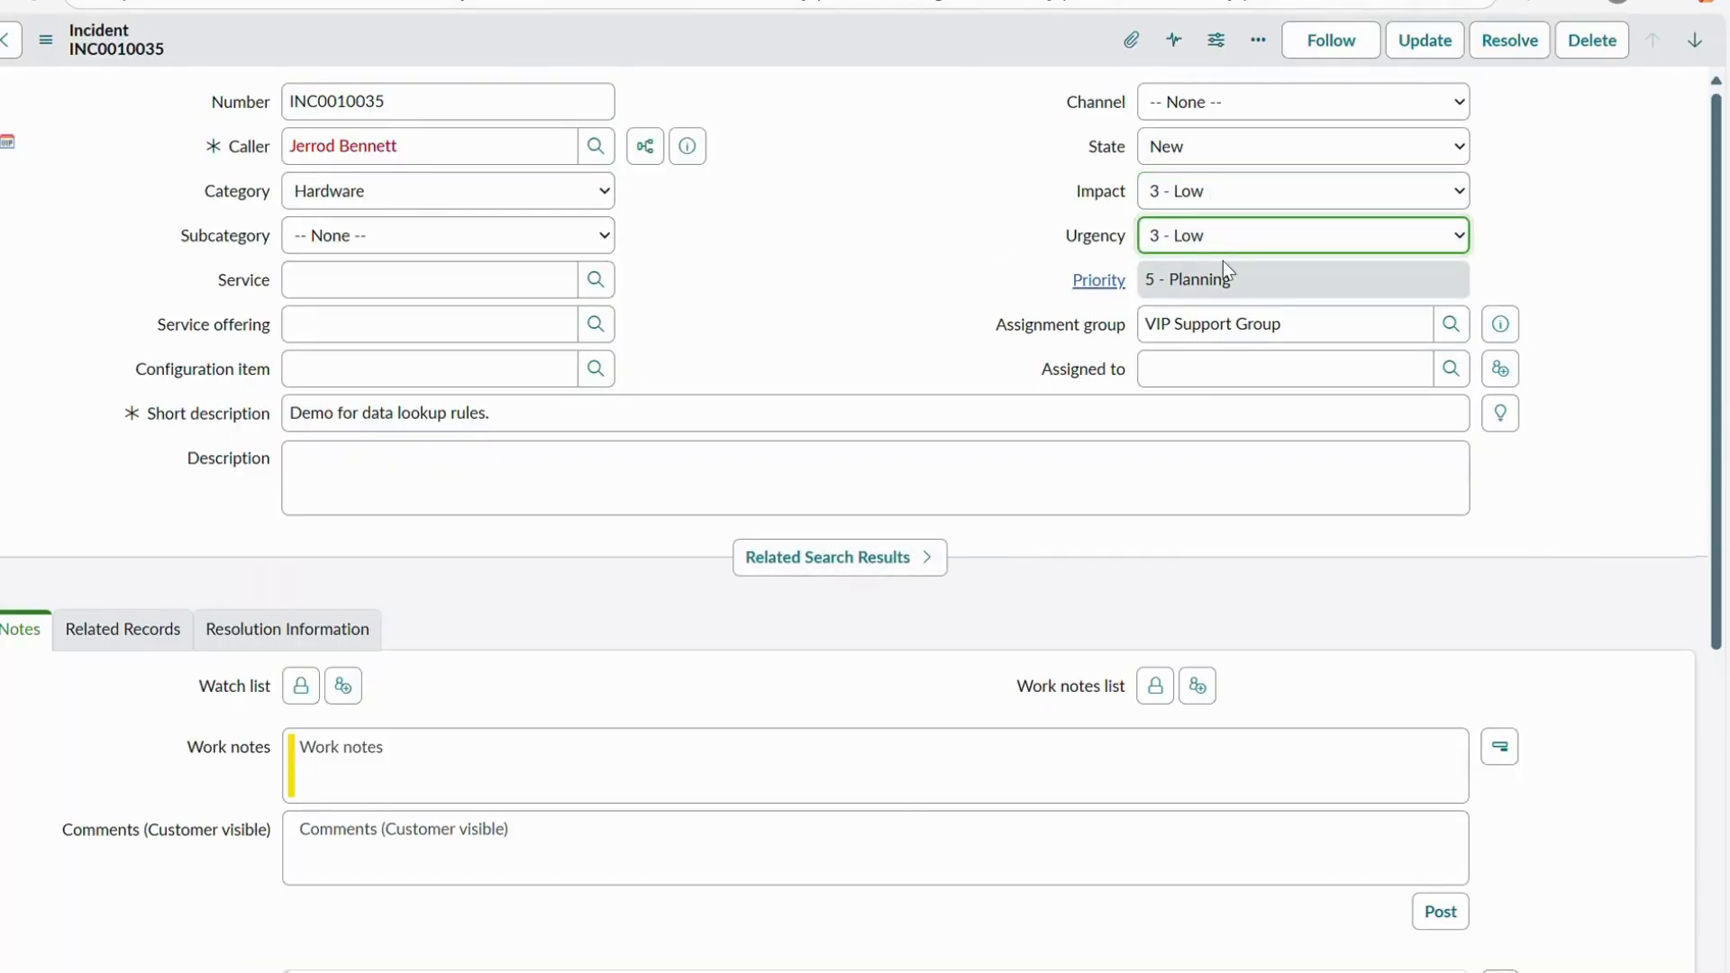
{"action": "left_click", "coordinate": [1242, 207]}
{"action": "left_click", "coordinate": [1222, 238]}
{"action": "left_click", "coordinate": [1221, 237]}
{"action": "left_click", "coordinate": [1211, 270]}
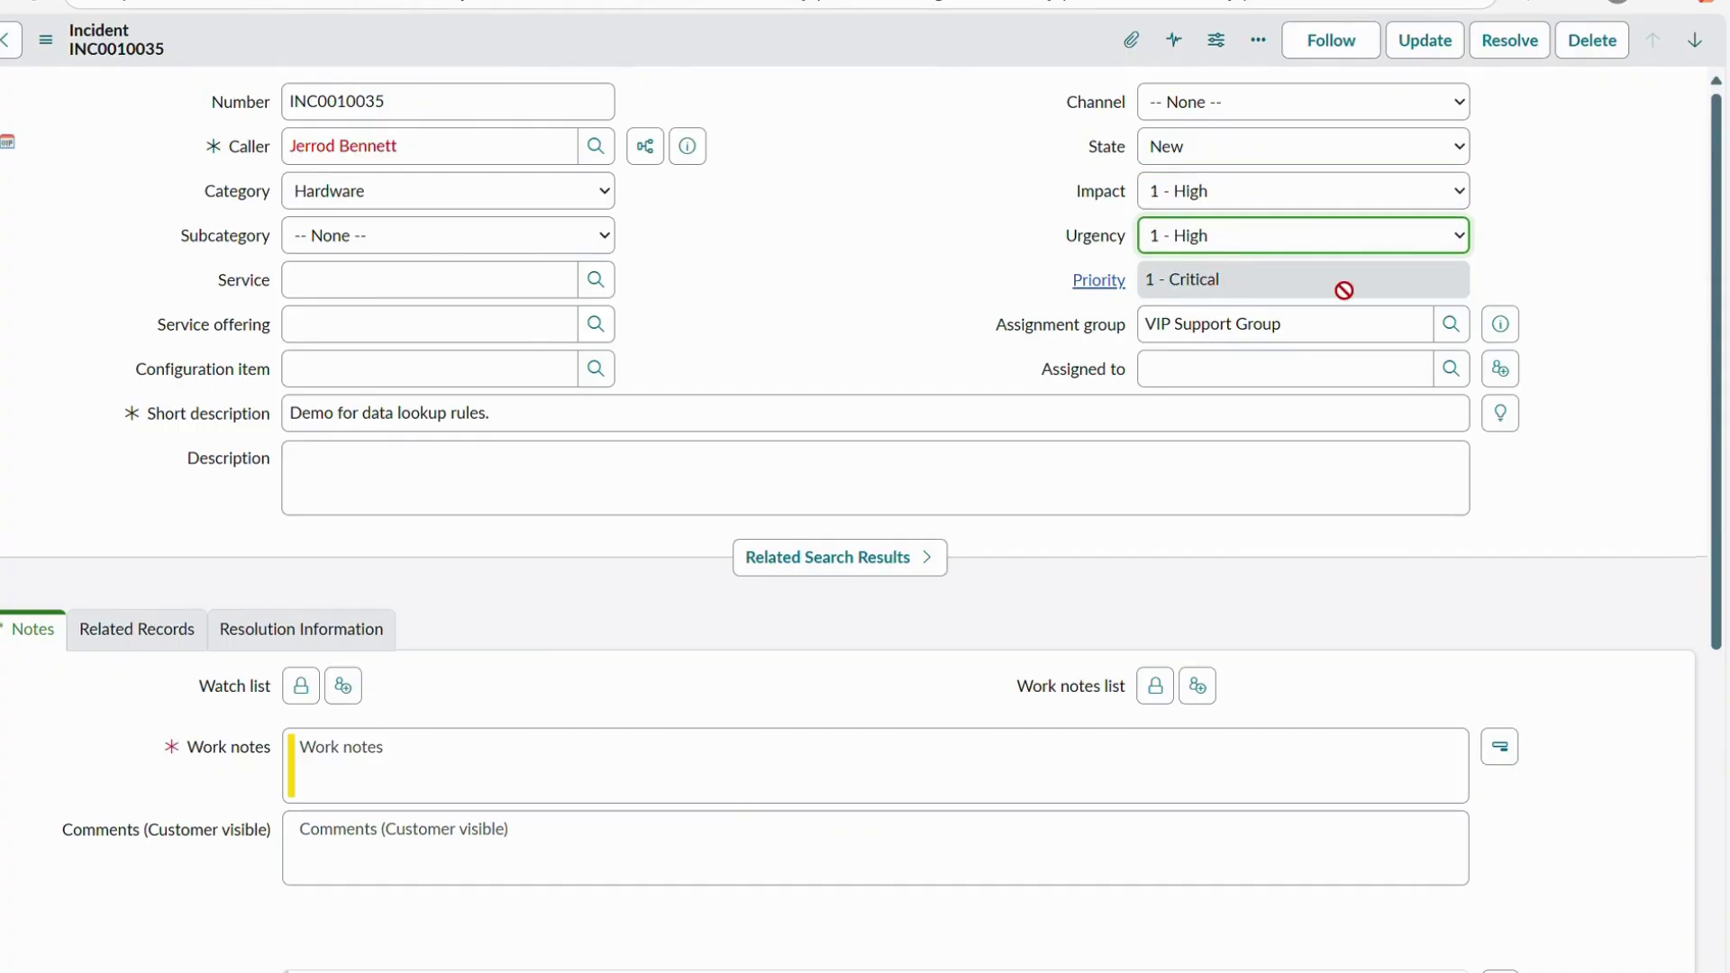
{"action": "left_click", "coordinate": [1350, 289]}
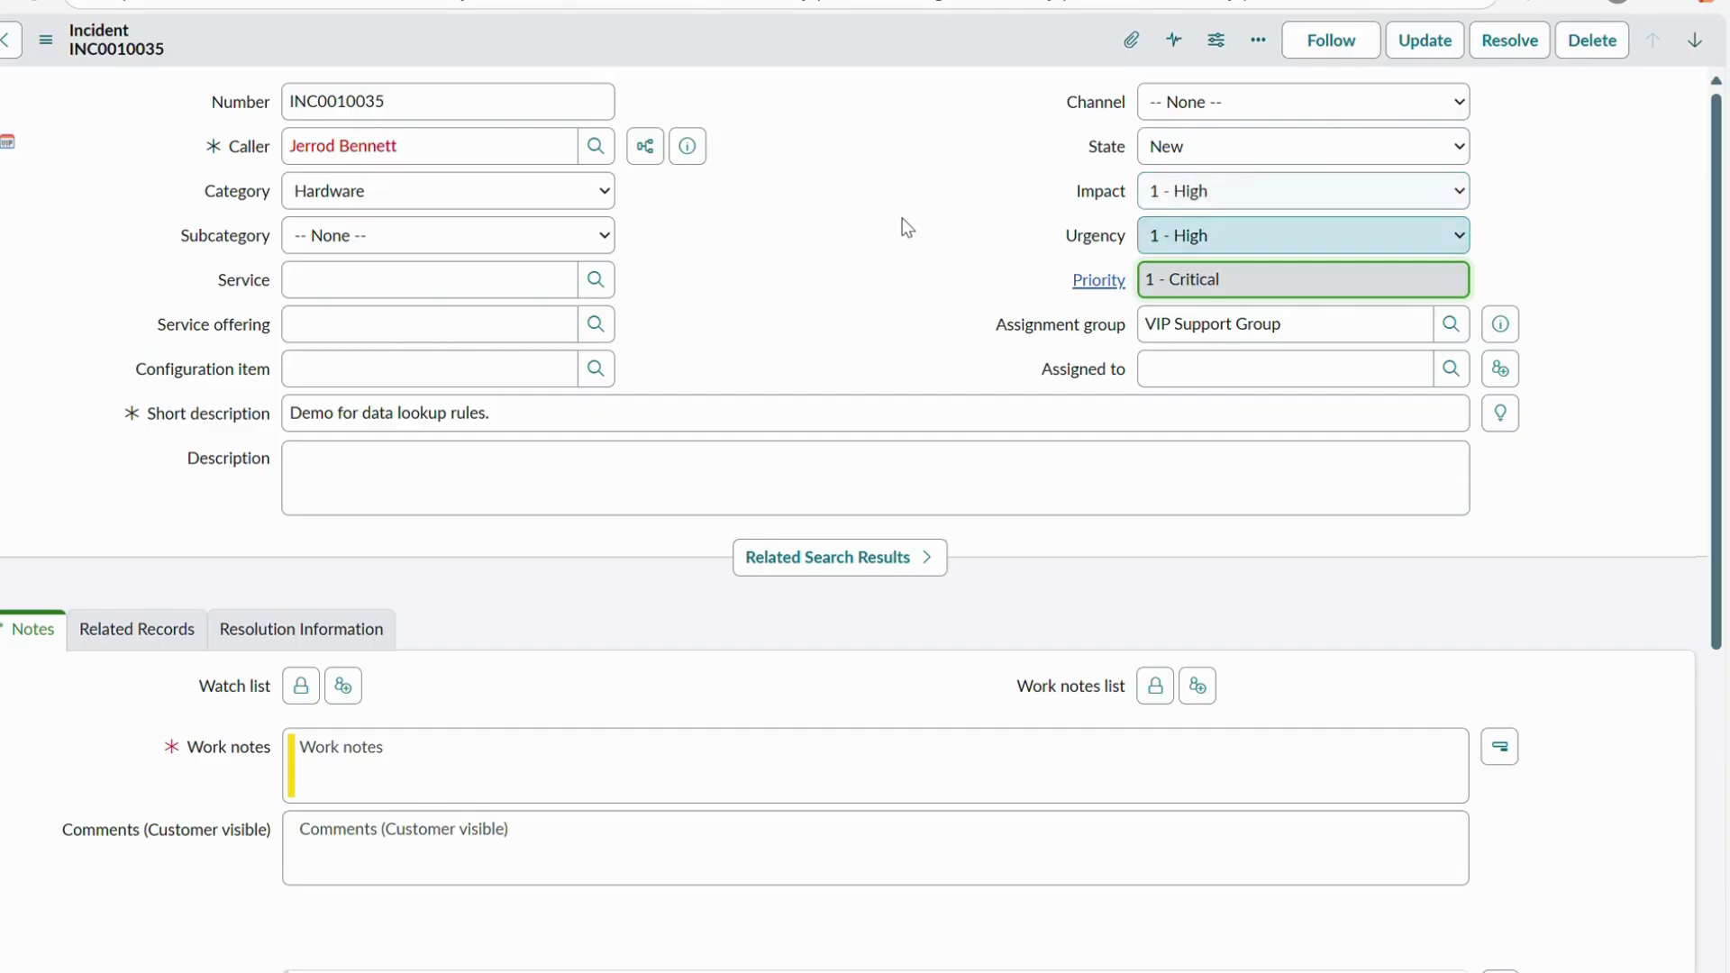
Examine the incident's caller, category and assignment group values
{"action": "scroll", "coordinate": [903, 224], "scroll_direction": "down", "scroll_amount": 4}
{"action": "scroll", "coordinate": [901, 218], "scroll_direction": "up", "scroll_amount": 4}
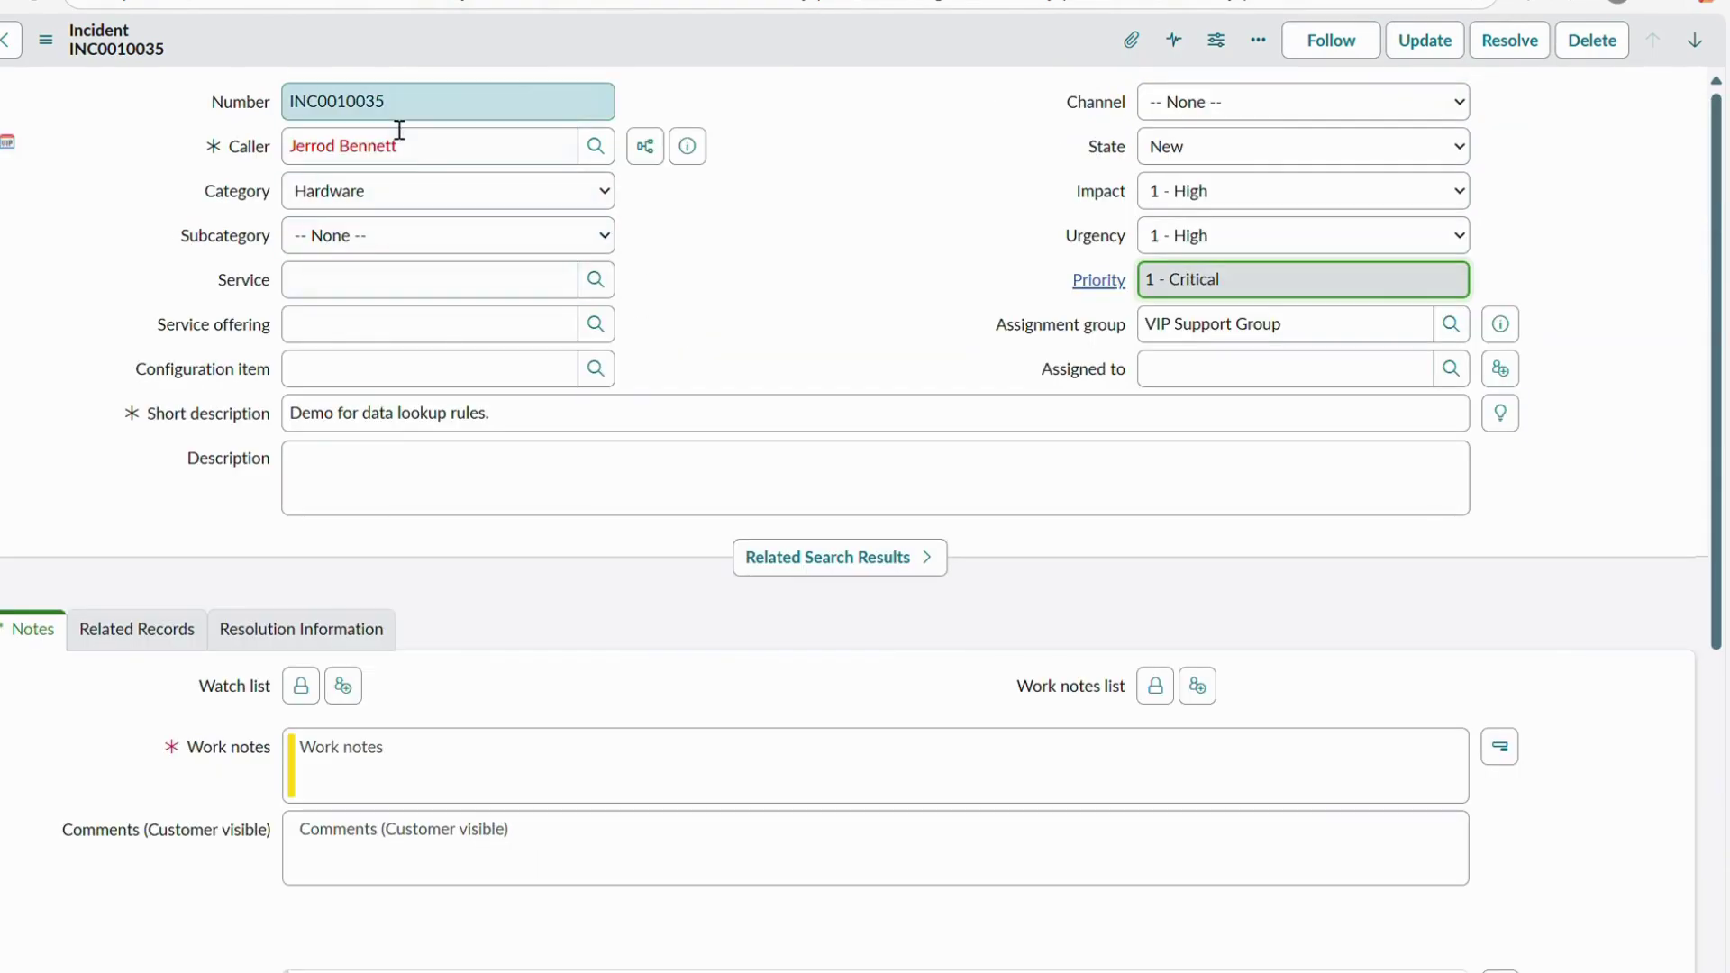
{"action": "left_click_drag", "start_coordinate": [451, 150], "coordinate": [270, 189]}
{"action": "left_click", "coordinate": [410, 192]}
{"action": "key", "text": "Tab"}
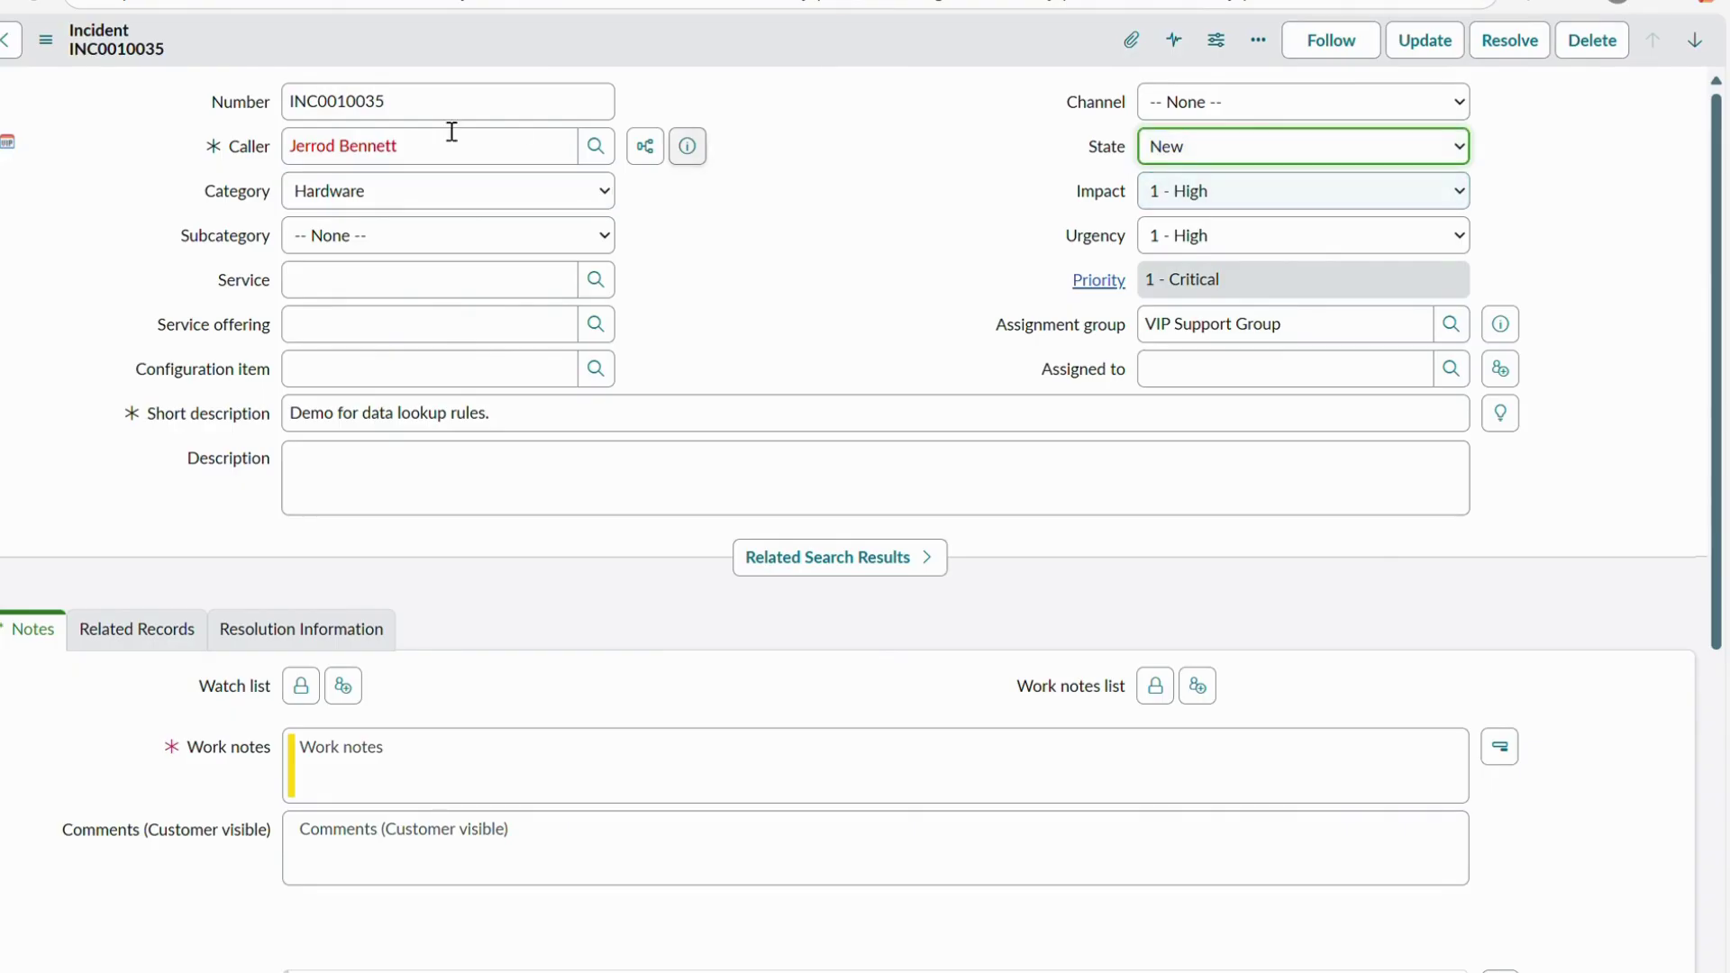
{"action": "left_click_drag", "start_coordinate": [374, 147], "coordinate": [289, 149]}
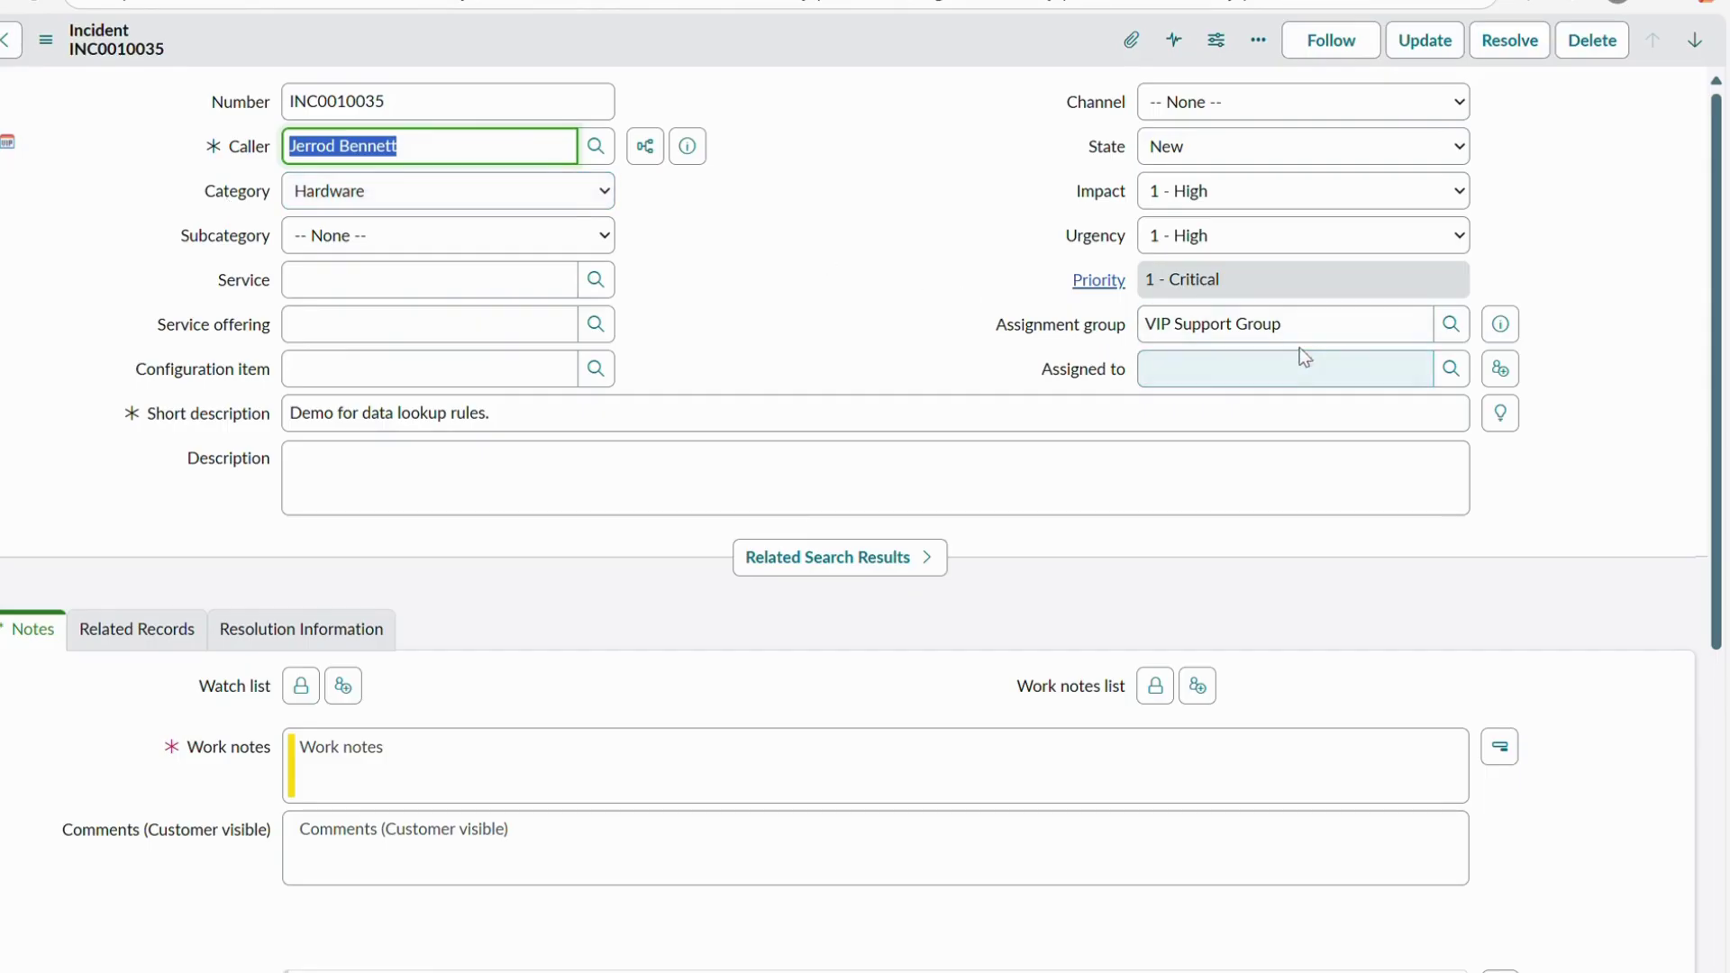
{"action": "left_click", "coordinate": [1376, 331]}
{"action": "left_click_drag", "start_coordinate": [1376, 331], "coordinate": [1135, 330]}
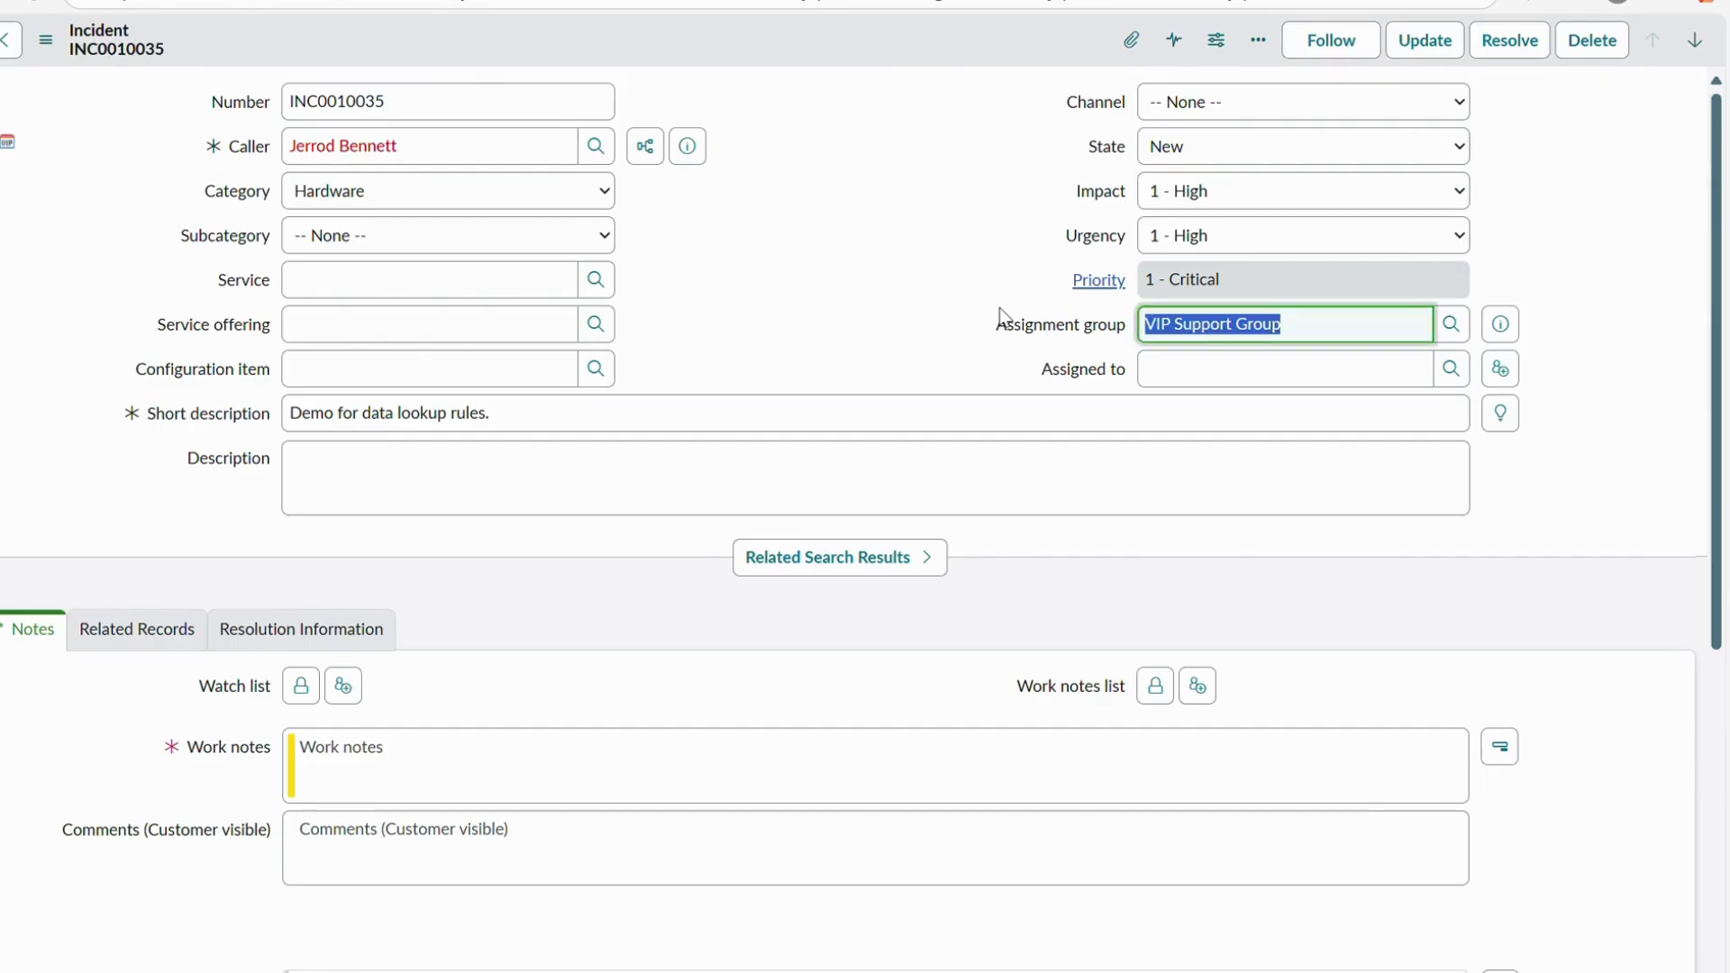
Open the assignment group's record to check its members, and return to the incident
{"action": "left_click", "coordinate": [1516, 328]}
{"action": "left_click", "coordinate": [1640, 381]}
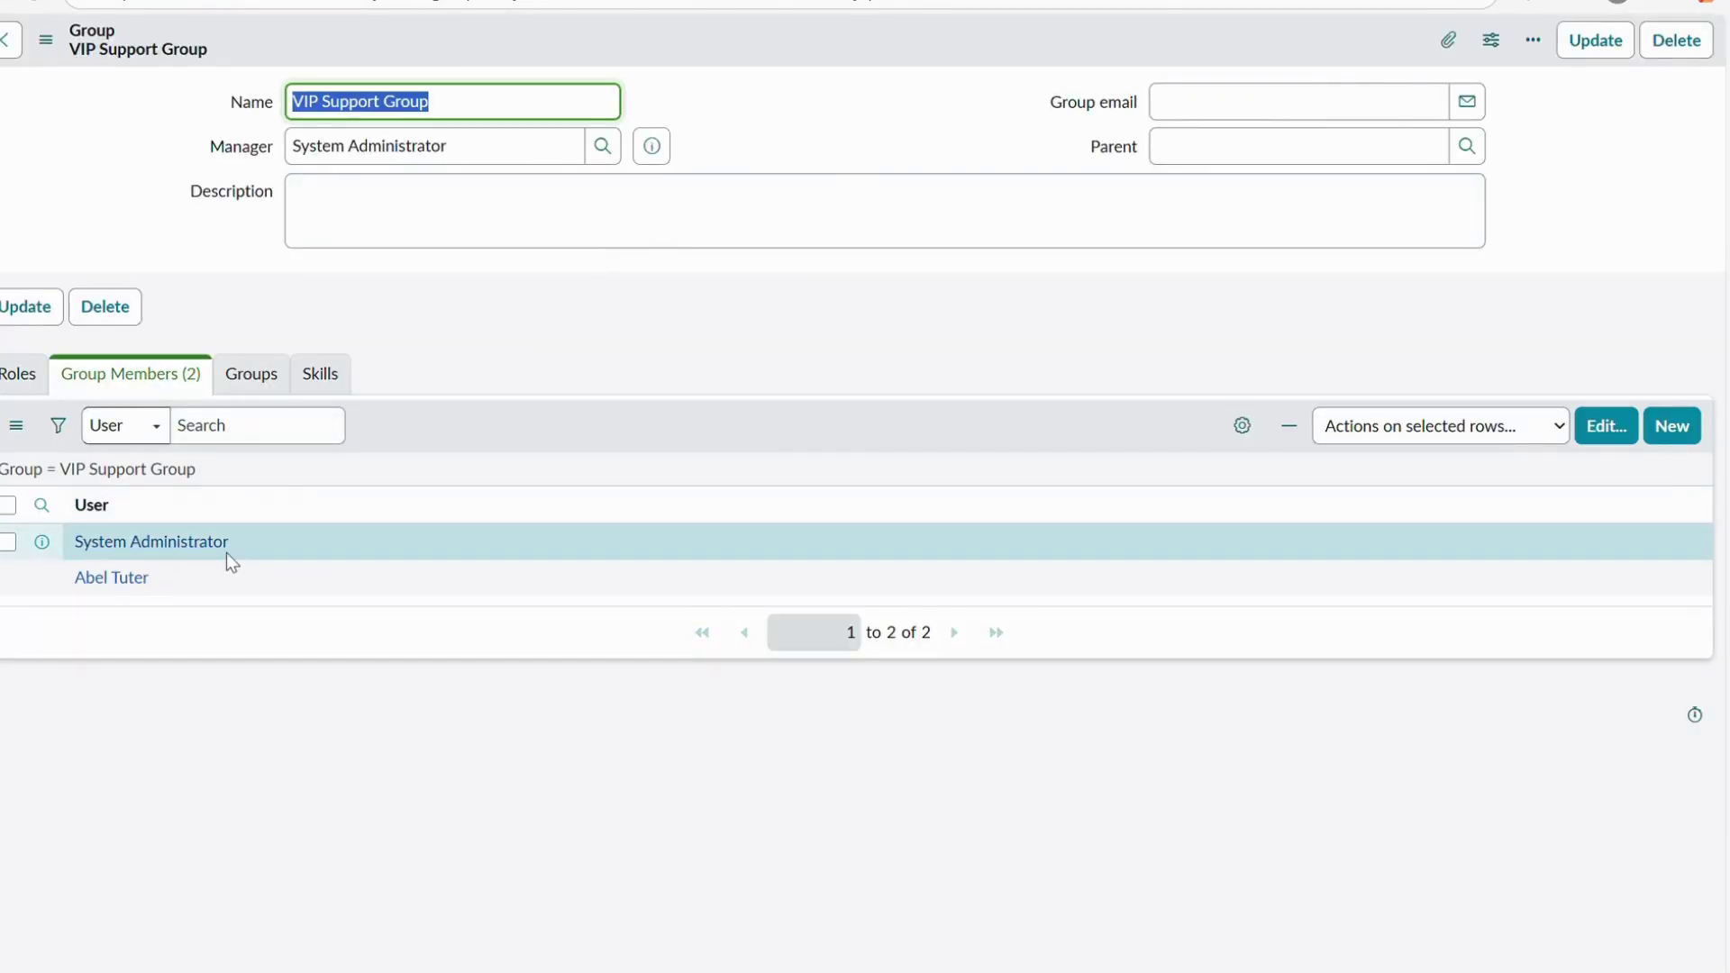
{"action": "key", "text": "alt+Left"}
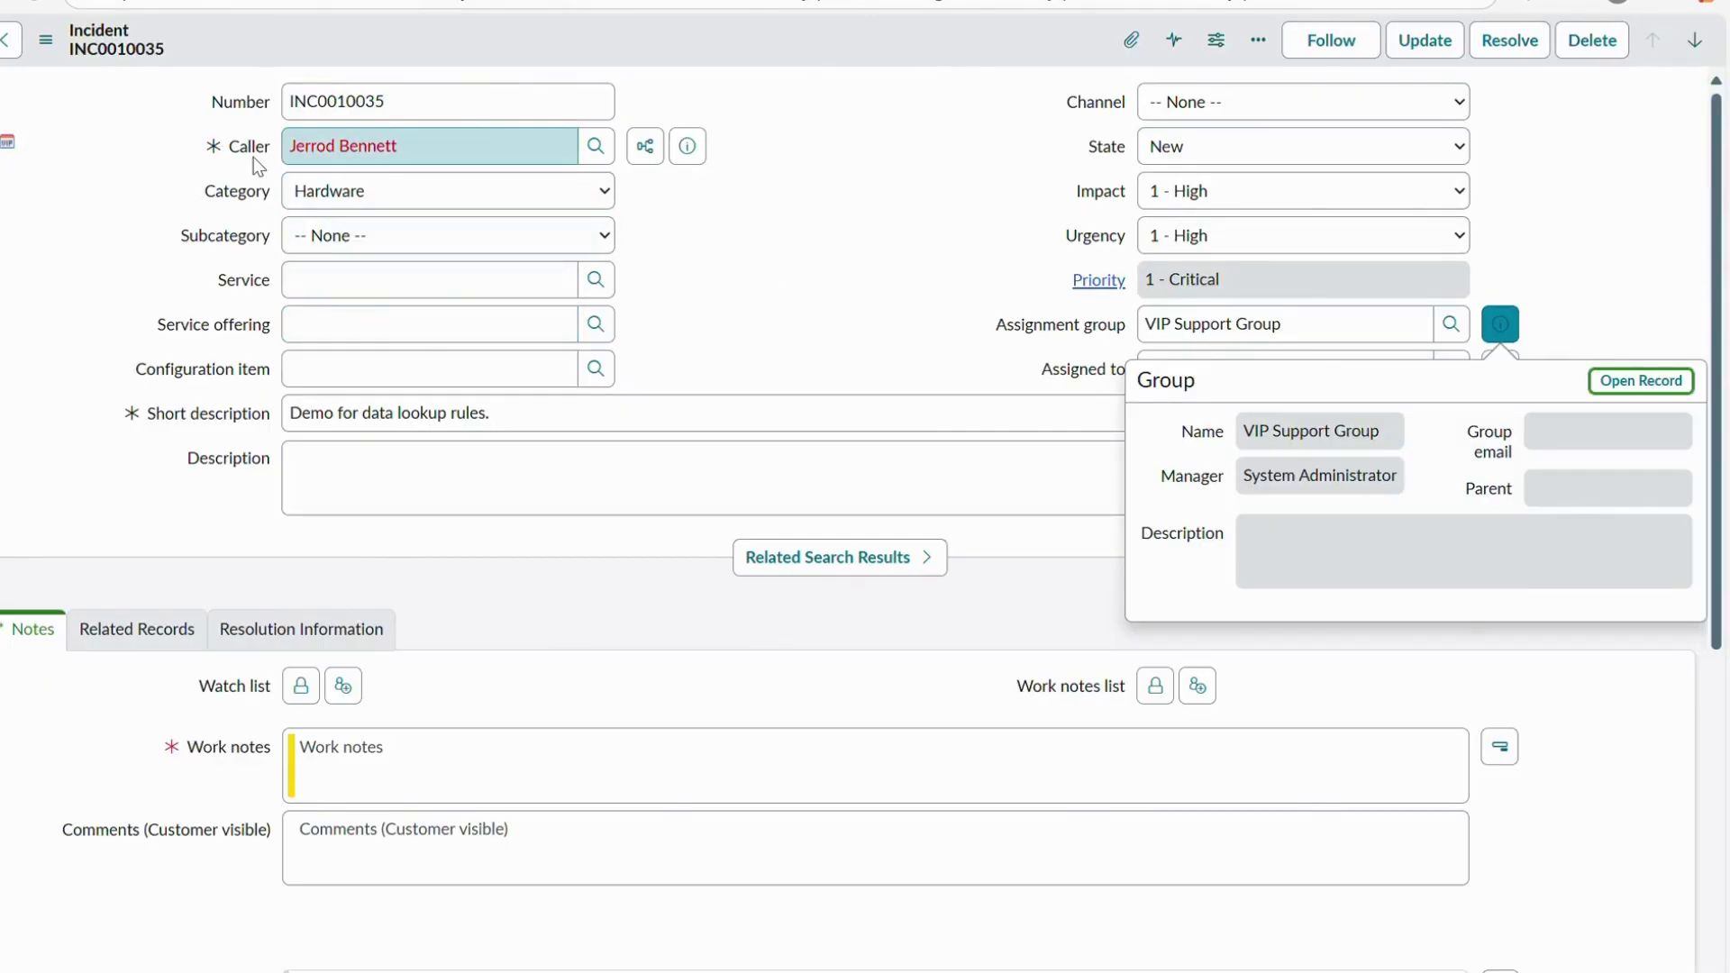
{"action": "key", "text": "Escape"}
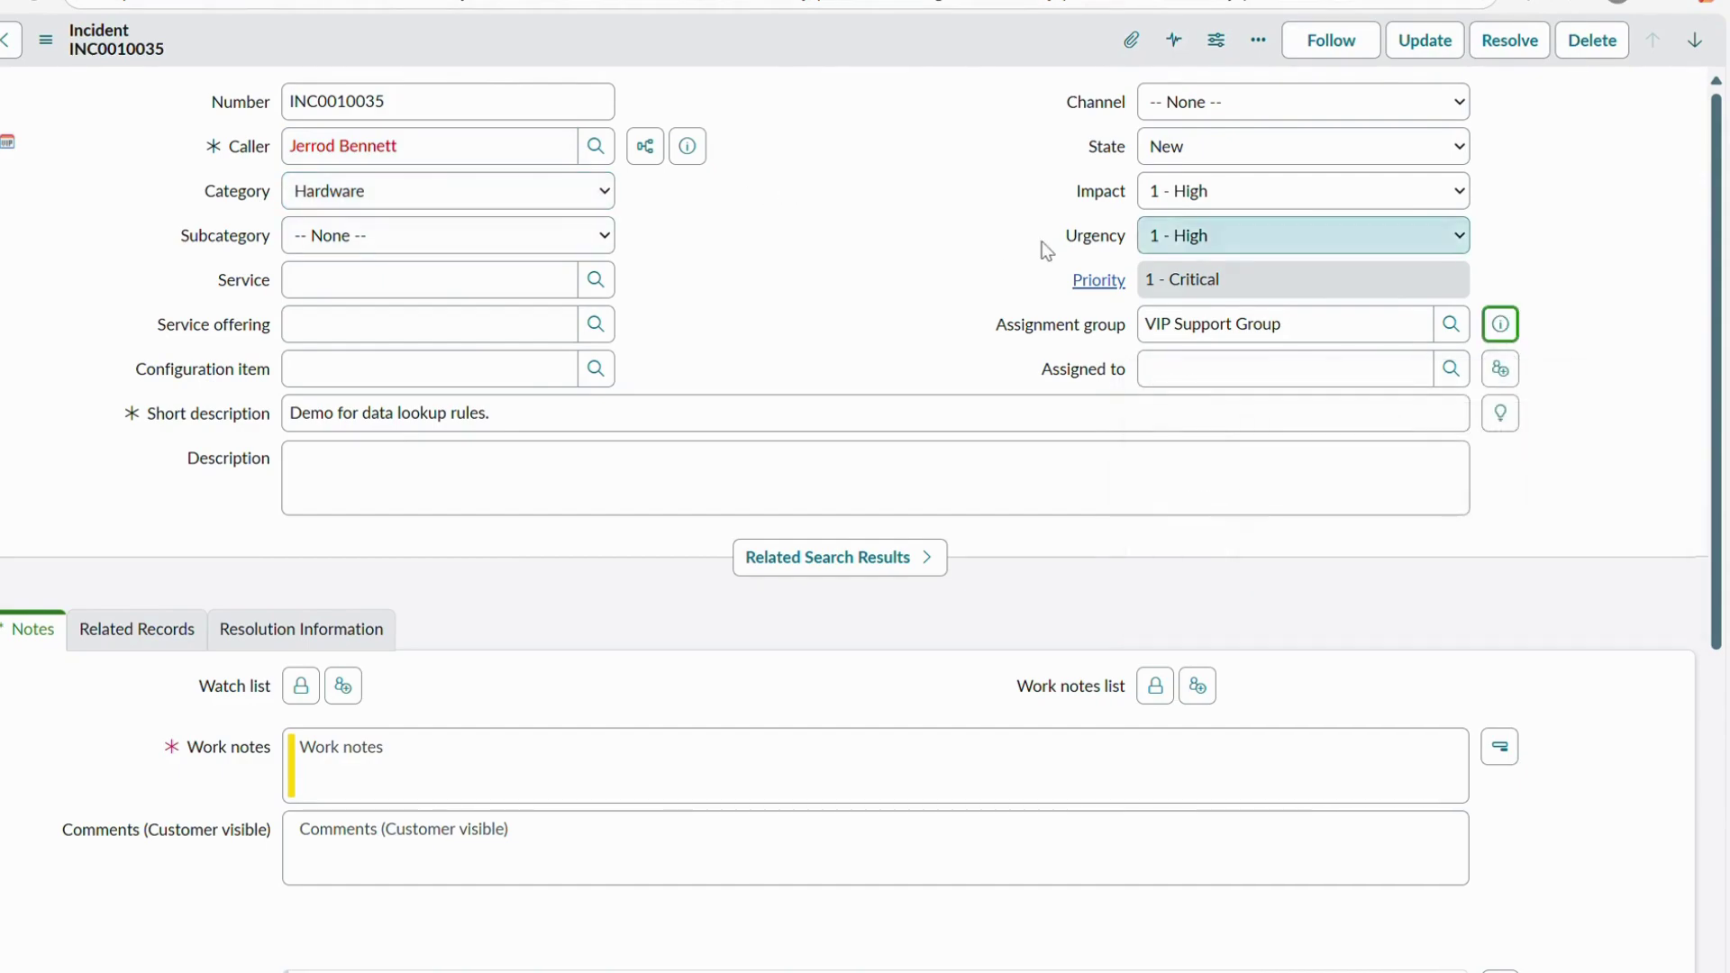
{"action": "left_click_drag", "start_coordinate": [1329, 348], "coordinate": [1137, 344]}
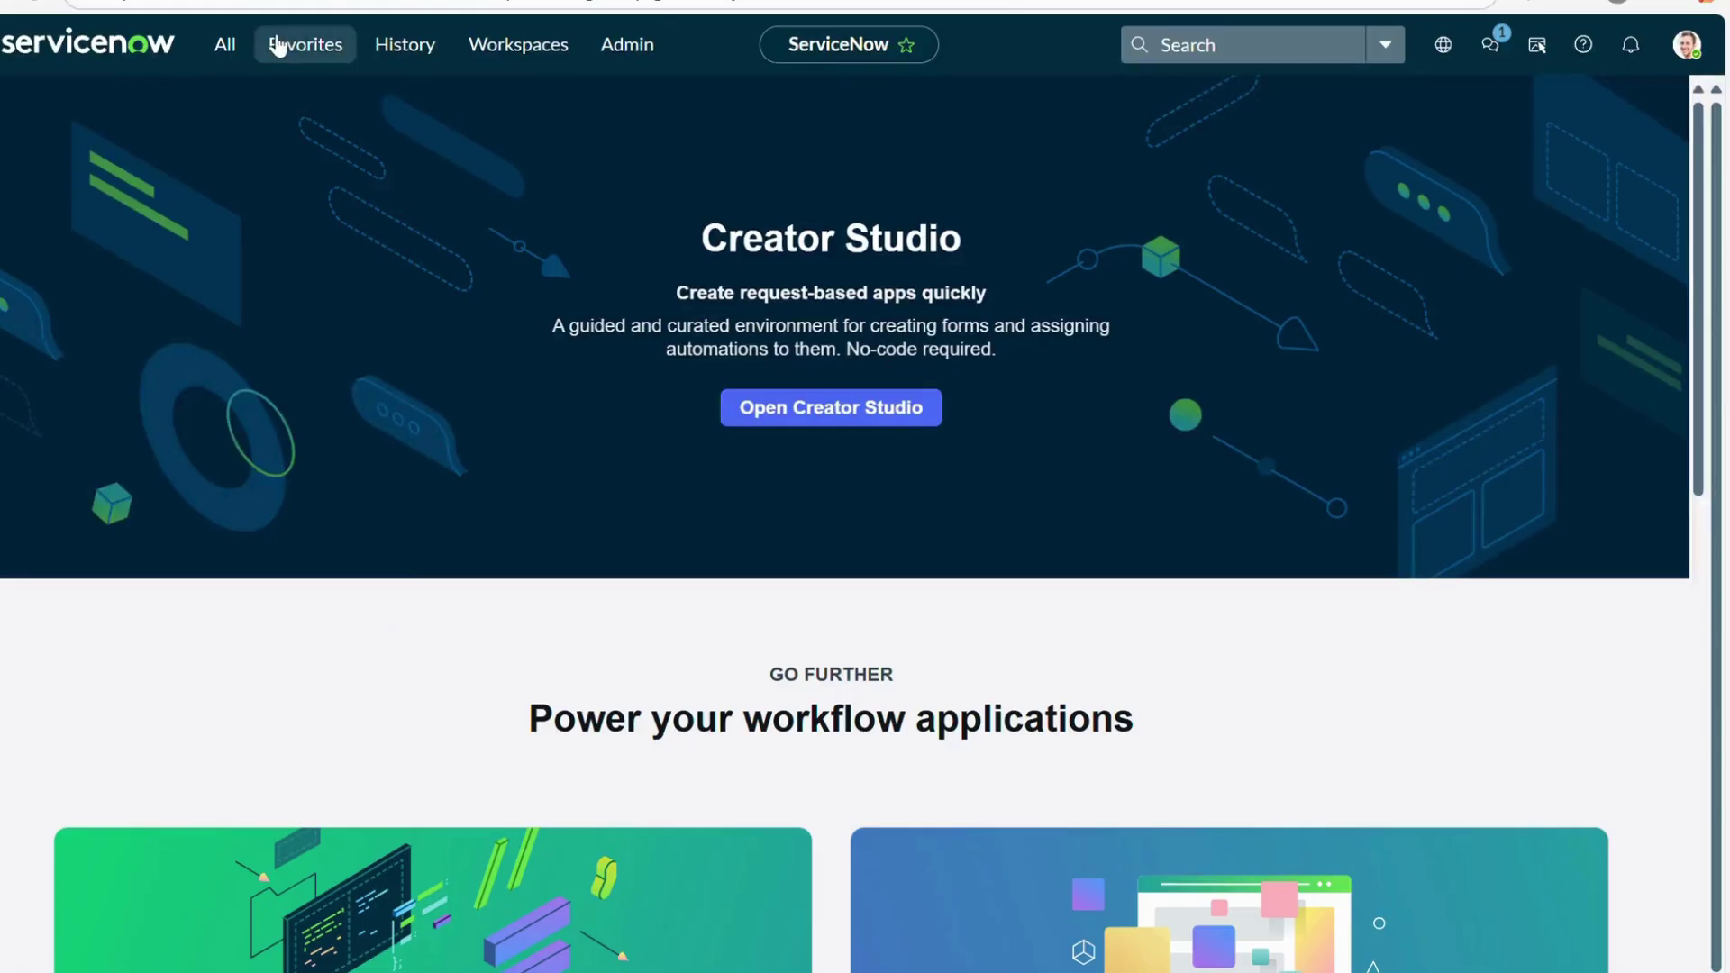
Find and open Data Lookup Definitions, and review the Assignment Lookup, Priority Lookup and Priority Problem Lookup entries
{"action": "left_click", "coordinate": [224, 44]}
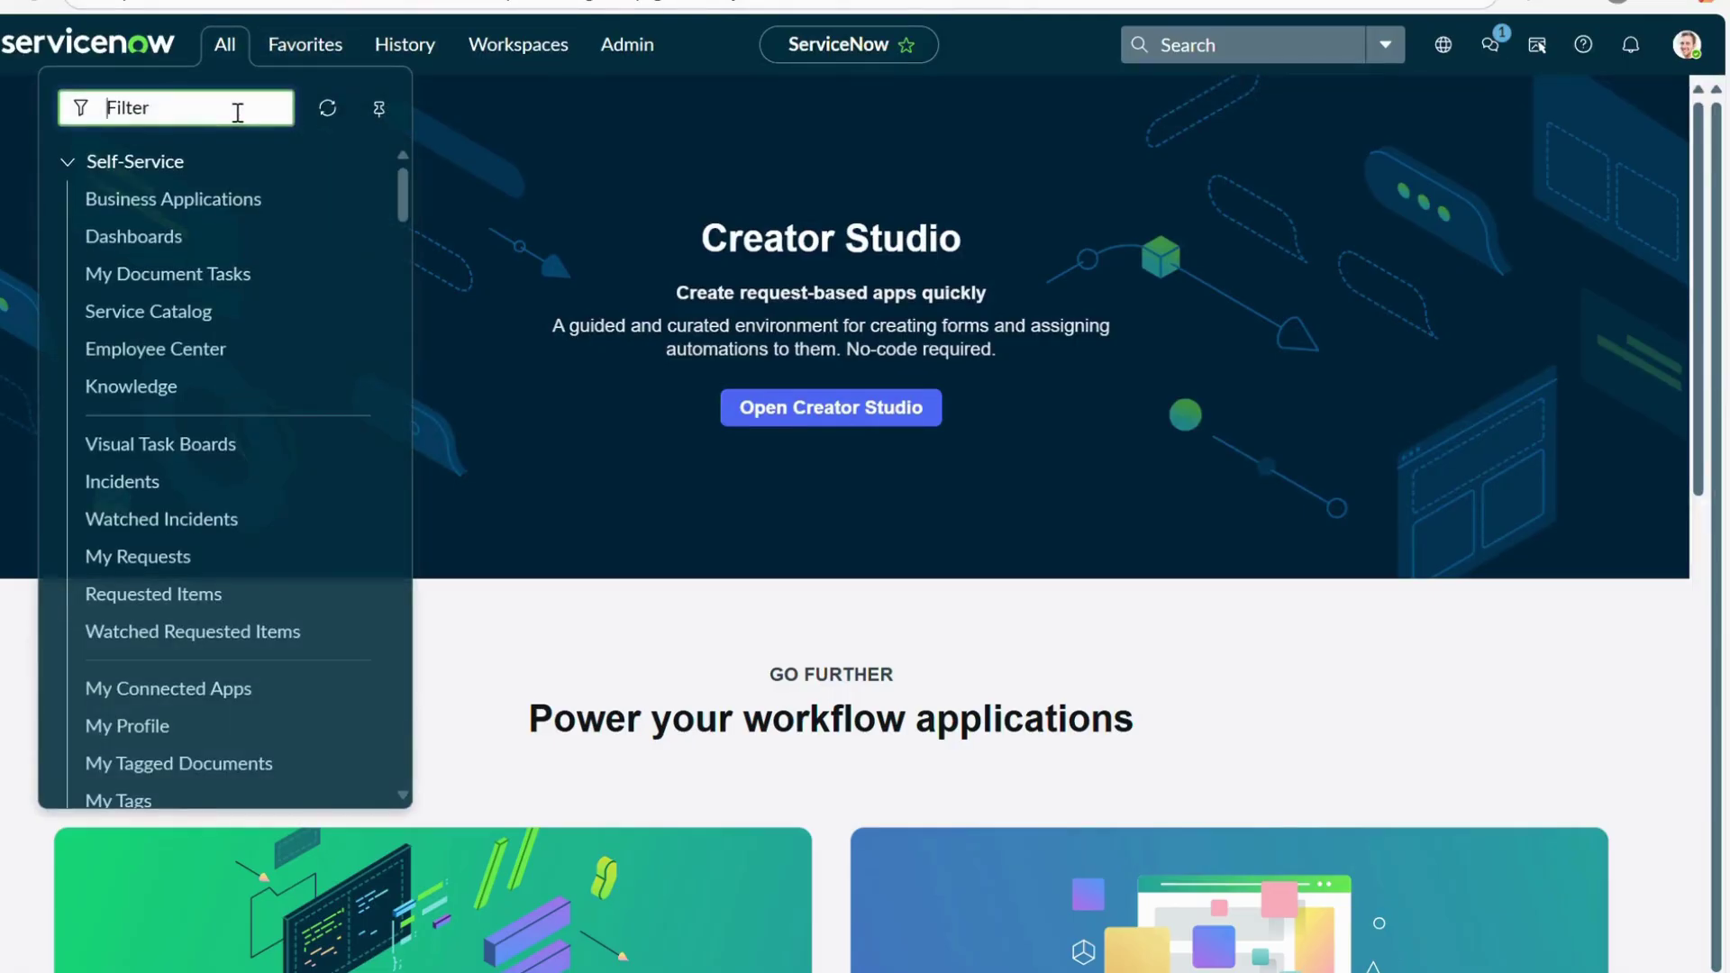
{"action": "type", "text": "DaATA"}
{"action": "key", "text": "BackSpace"}
{"action": "key", "text": "BackSpace"}
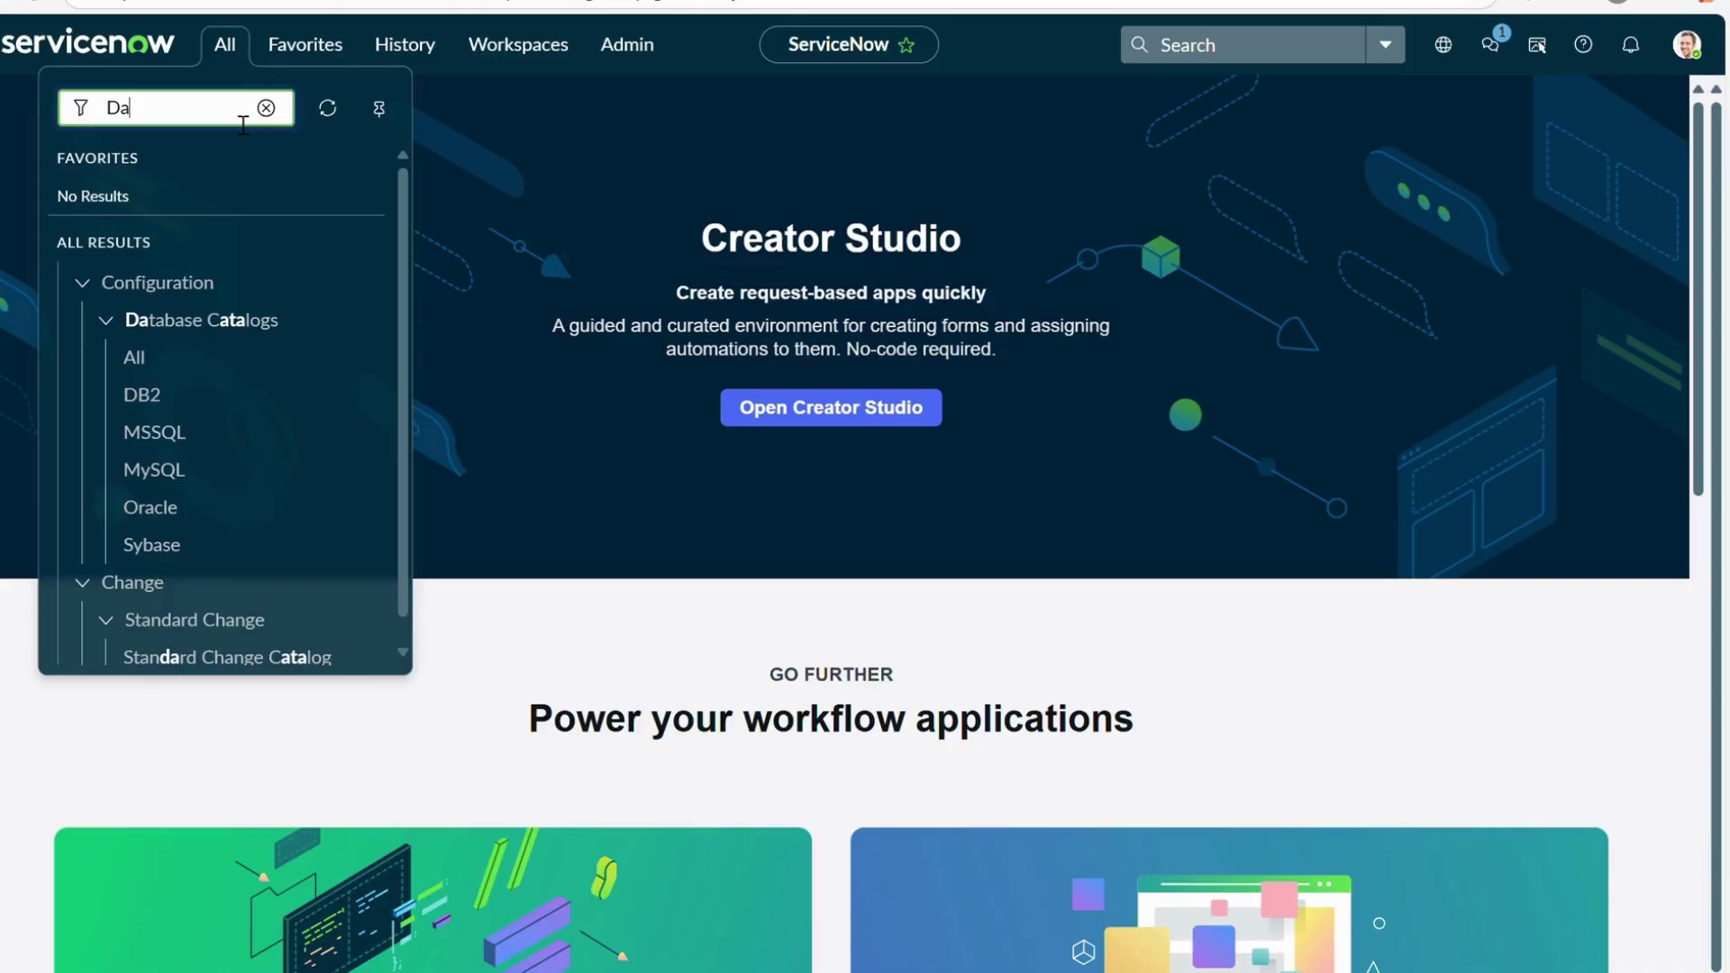
{"action": "type", "text": "ta loo"}
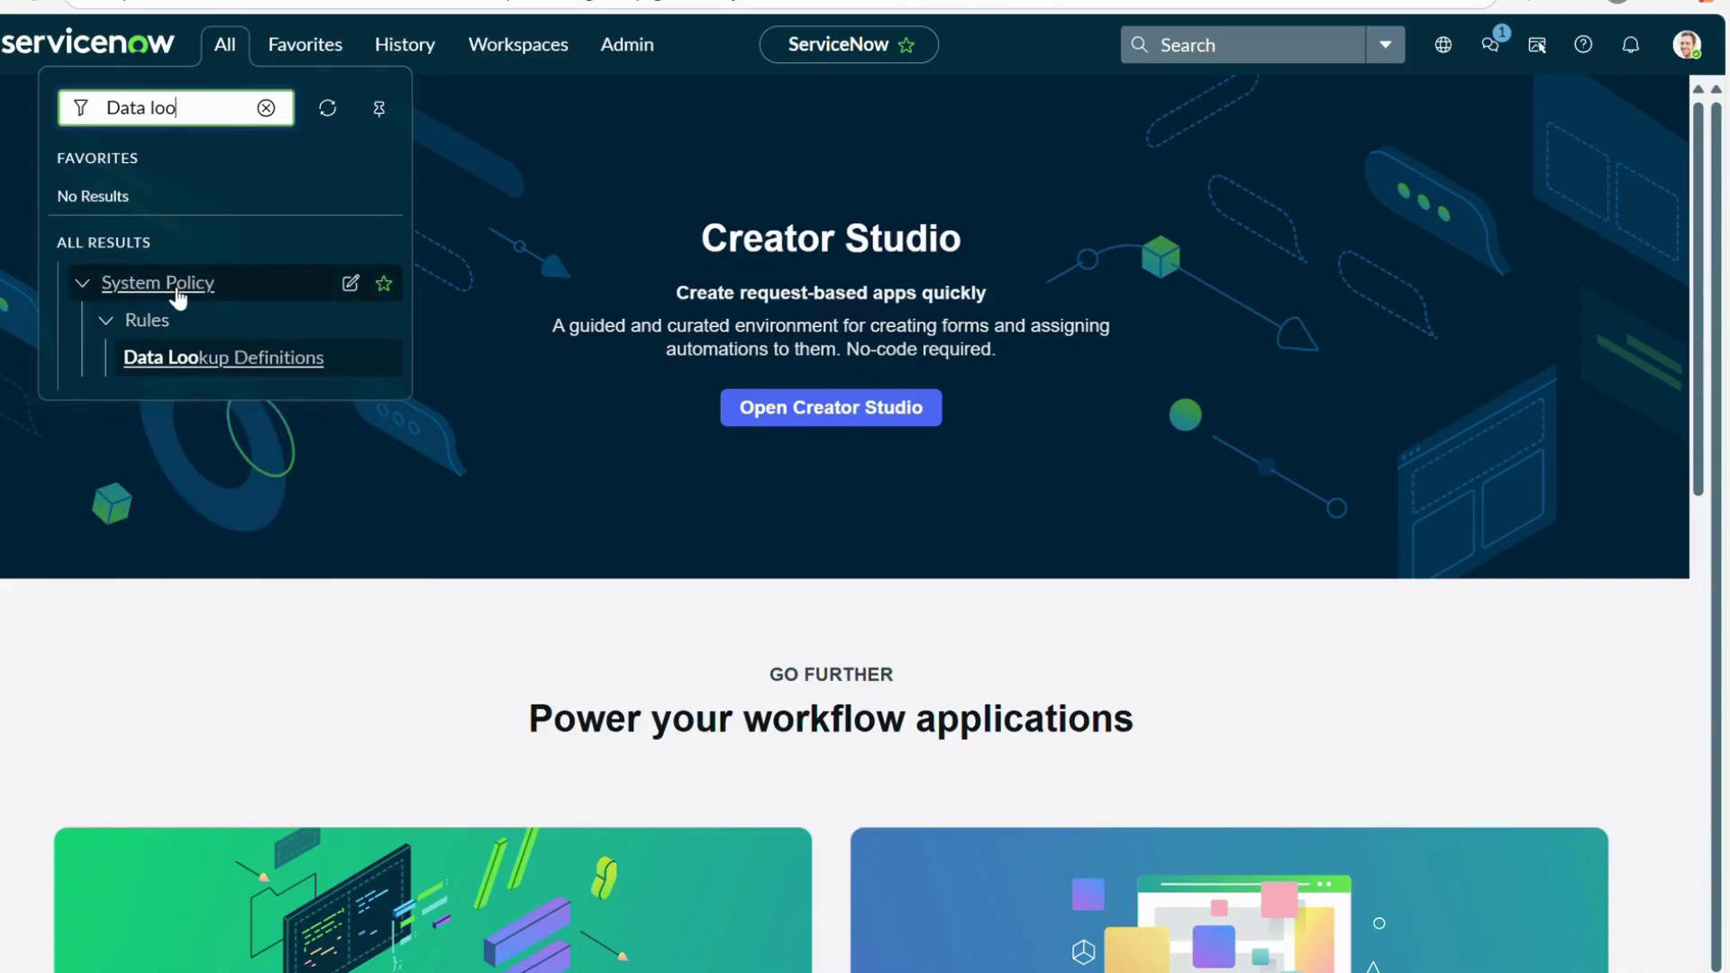
{"action": "left_click", "coordinate": [243, 358]}
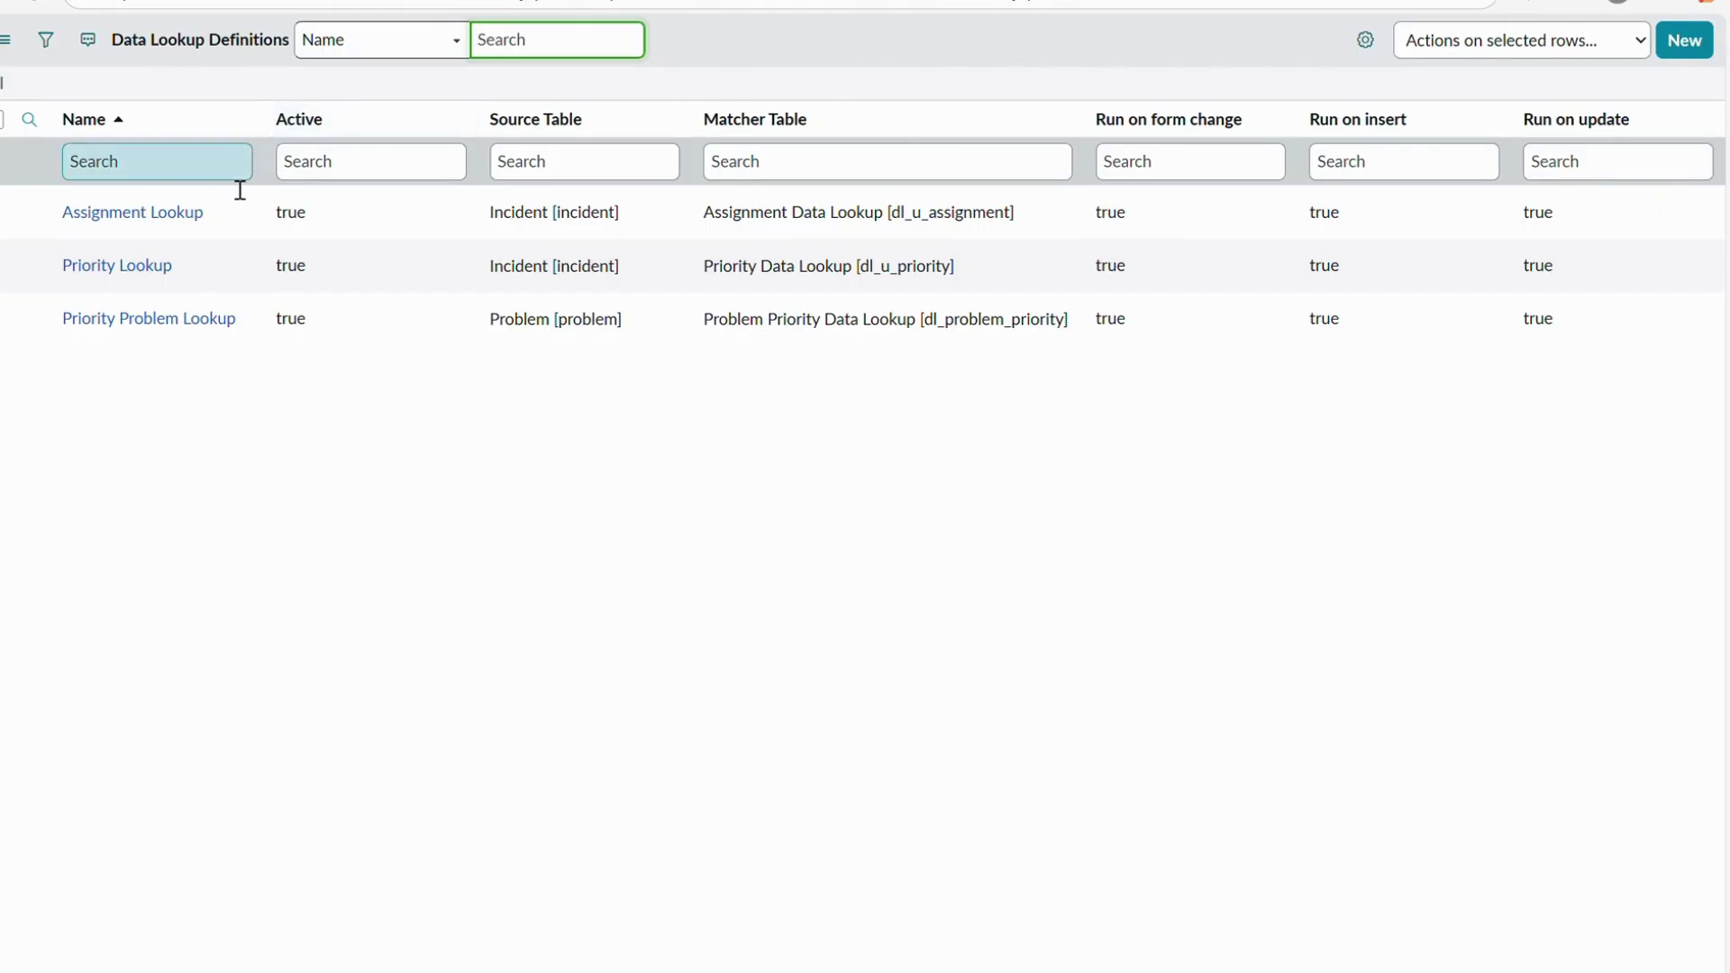
{"action": "triple_click", "coordinate": [218, 216]}
{"action": "left_click_drag", "start_coordinate": [199, 269], "coordinate": [64, 272]}
{"action": "left_click_drag", "start_coordinate": [250, 323], "coordinate": [62, 325]}
{"action": "left_click", "coordinate": [310, 493]}
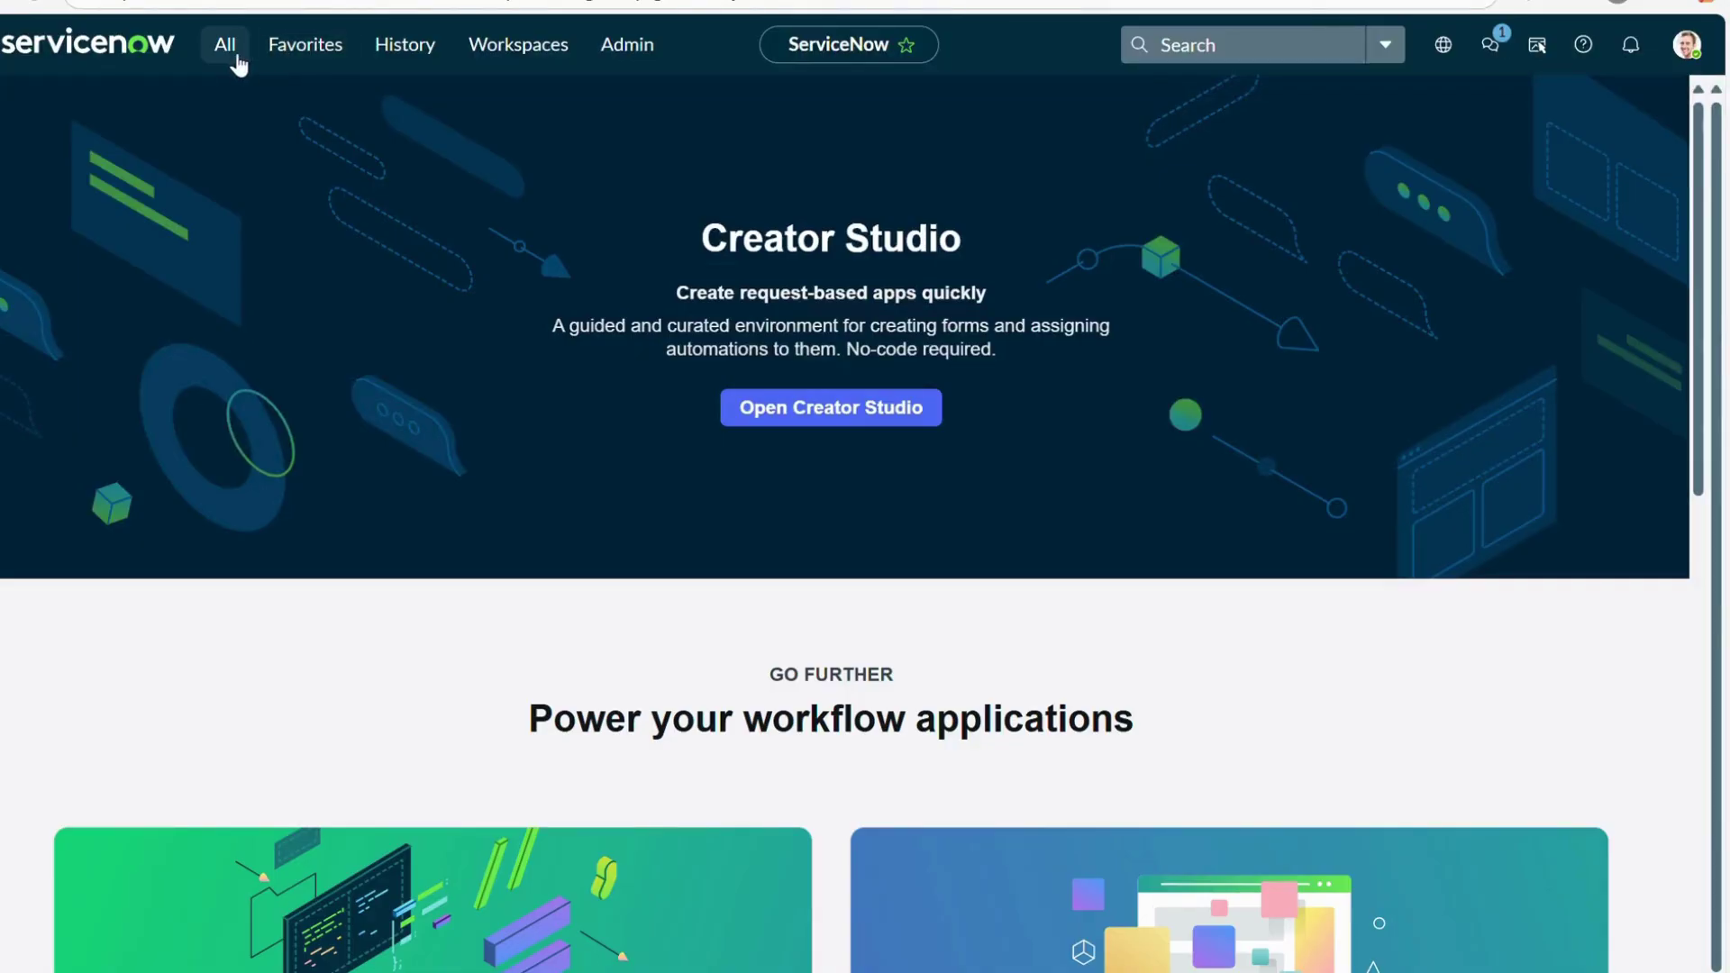
Search the application navigator for Tables and open the Tables module under System Definition
{"action": "left_click", "coordinate": [231, 60]}
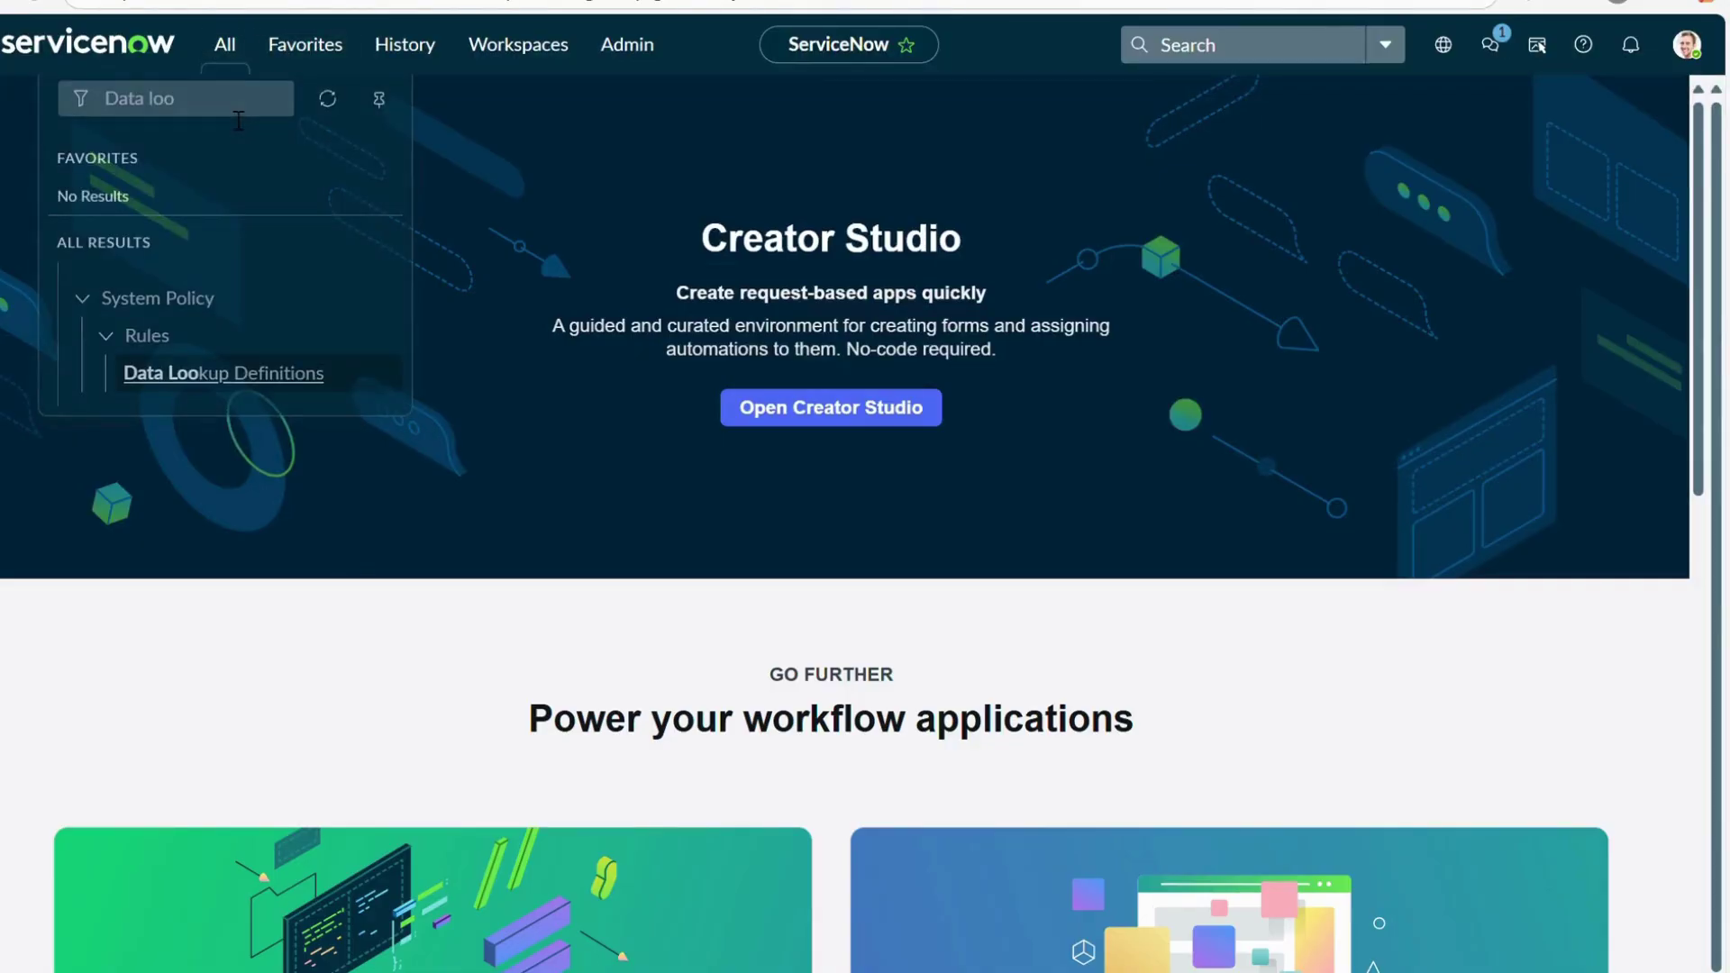
{"action": "key", "text": "BackSpace"}
{"action": "key", "text": "BackSpace"}
{"action": "key", "text": "BackSpace"}
{"action": "key", "text": "BackSpace"}
{"action": "key", "text": "BackSpace"}
{"action": "key", "text": "BackSpace"}
{"action": "key", "text": "BackSpace"}
{"action": "key", "text": "BackSpace"}
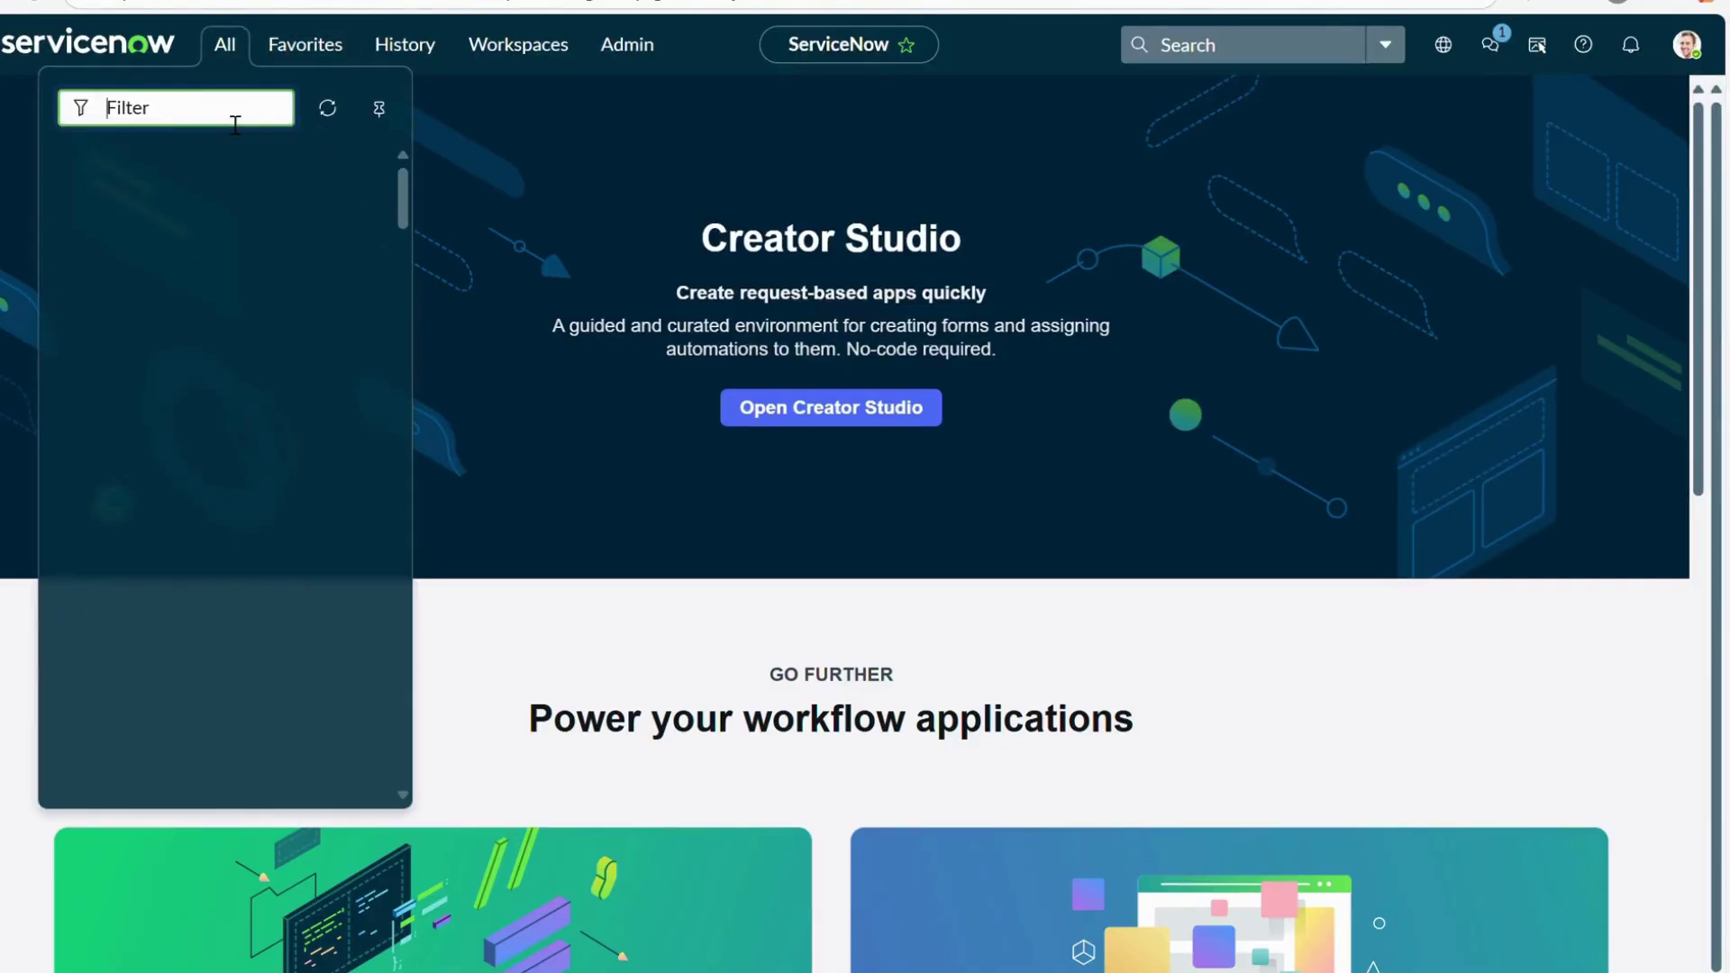
{"action": "type", "text": "Tables"}
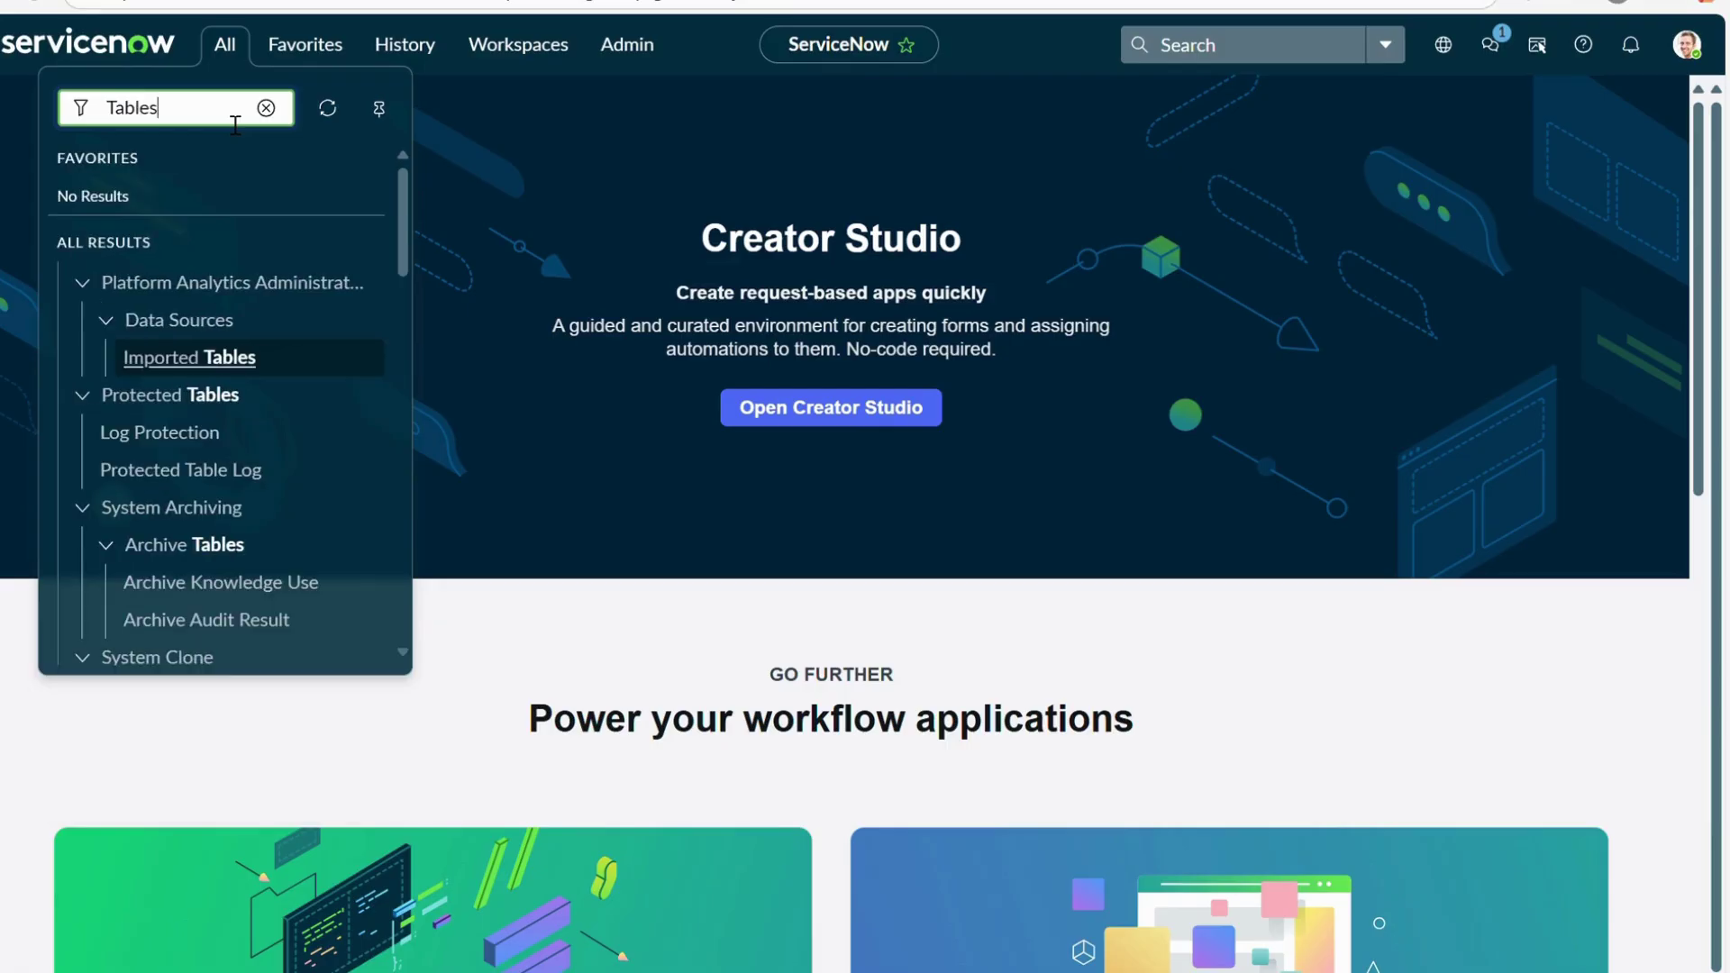
{"action": "scroll", "coordinate": [216, 406], "scroll_direction": "down", "scroll_amount": 5}
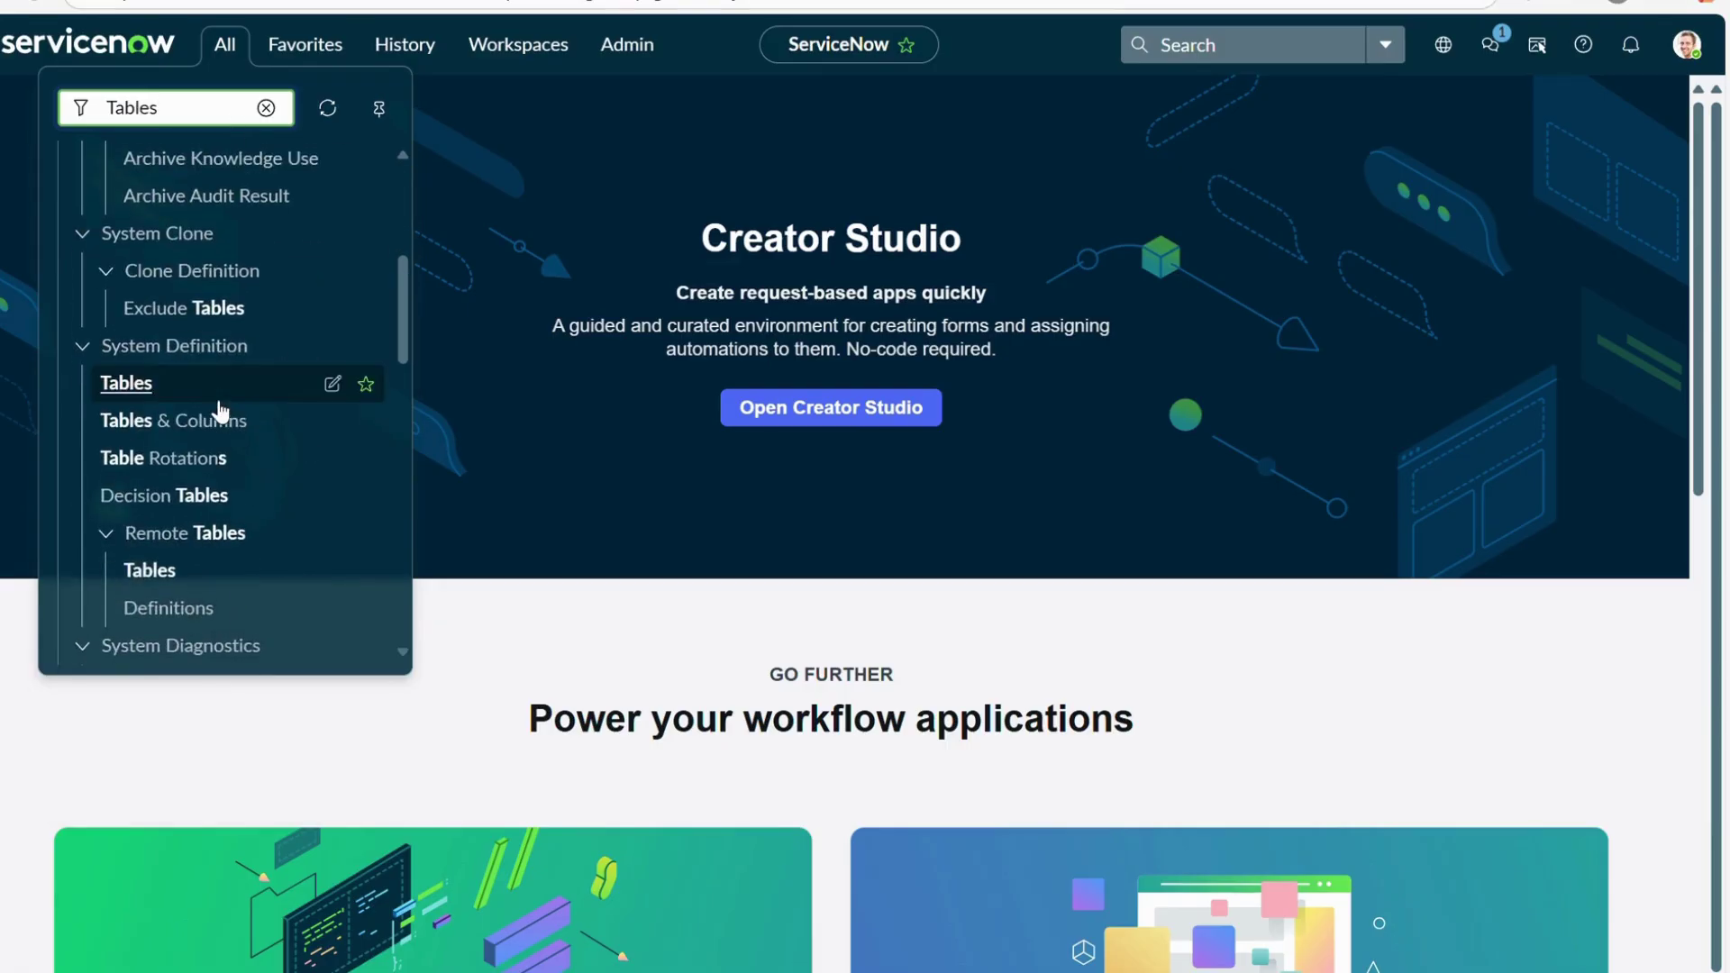
{"action": "left_click", "coordinate": [144, 348]}
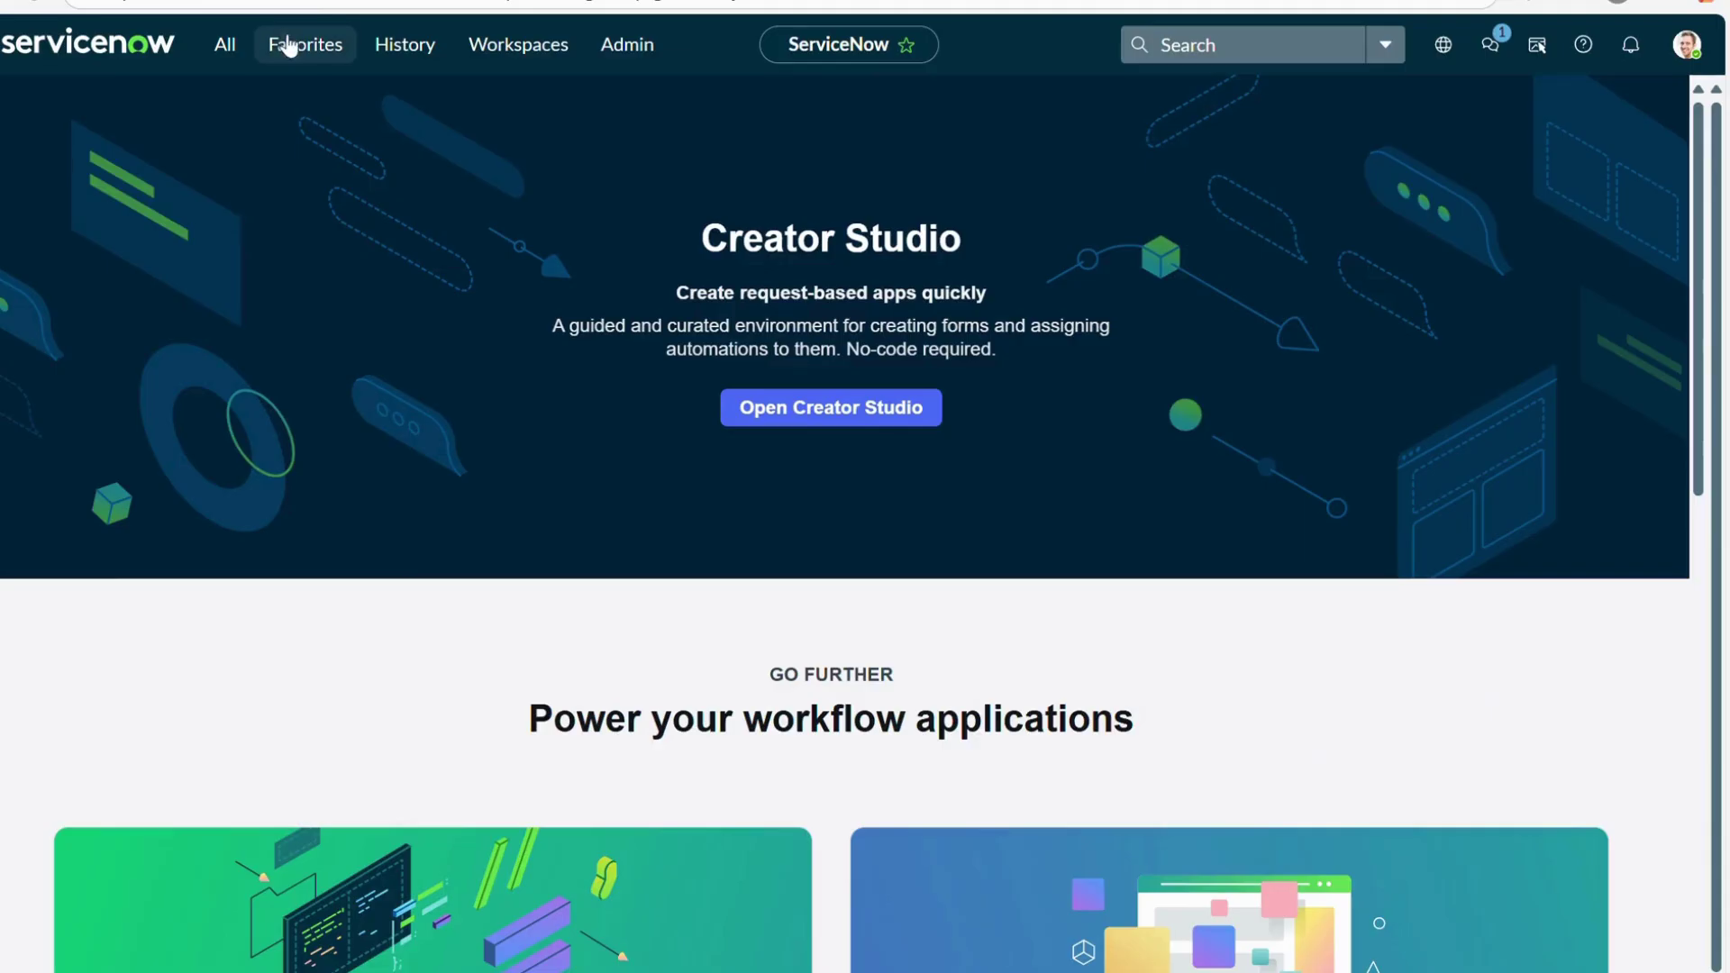
Replace the navigator filter with sys_db_object.LIST to open the list of all tables
{"action": "left_click", "coordinate": [224, 45]}
{"action": "key", "text": "BackSpace"}
{"action": "key", "text": "BackSpace"}
{"action": "key", "text": "BackSpace"}
{"action": "key", "text": "BackSpace"}
{"action": "key", "text": "BackSpace"}
{"action": "key", "text": "BackSpace"}
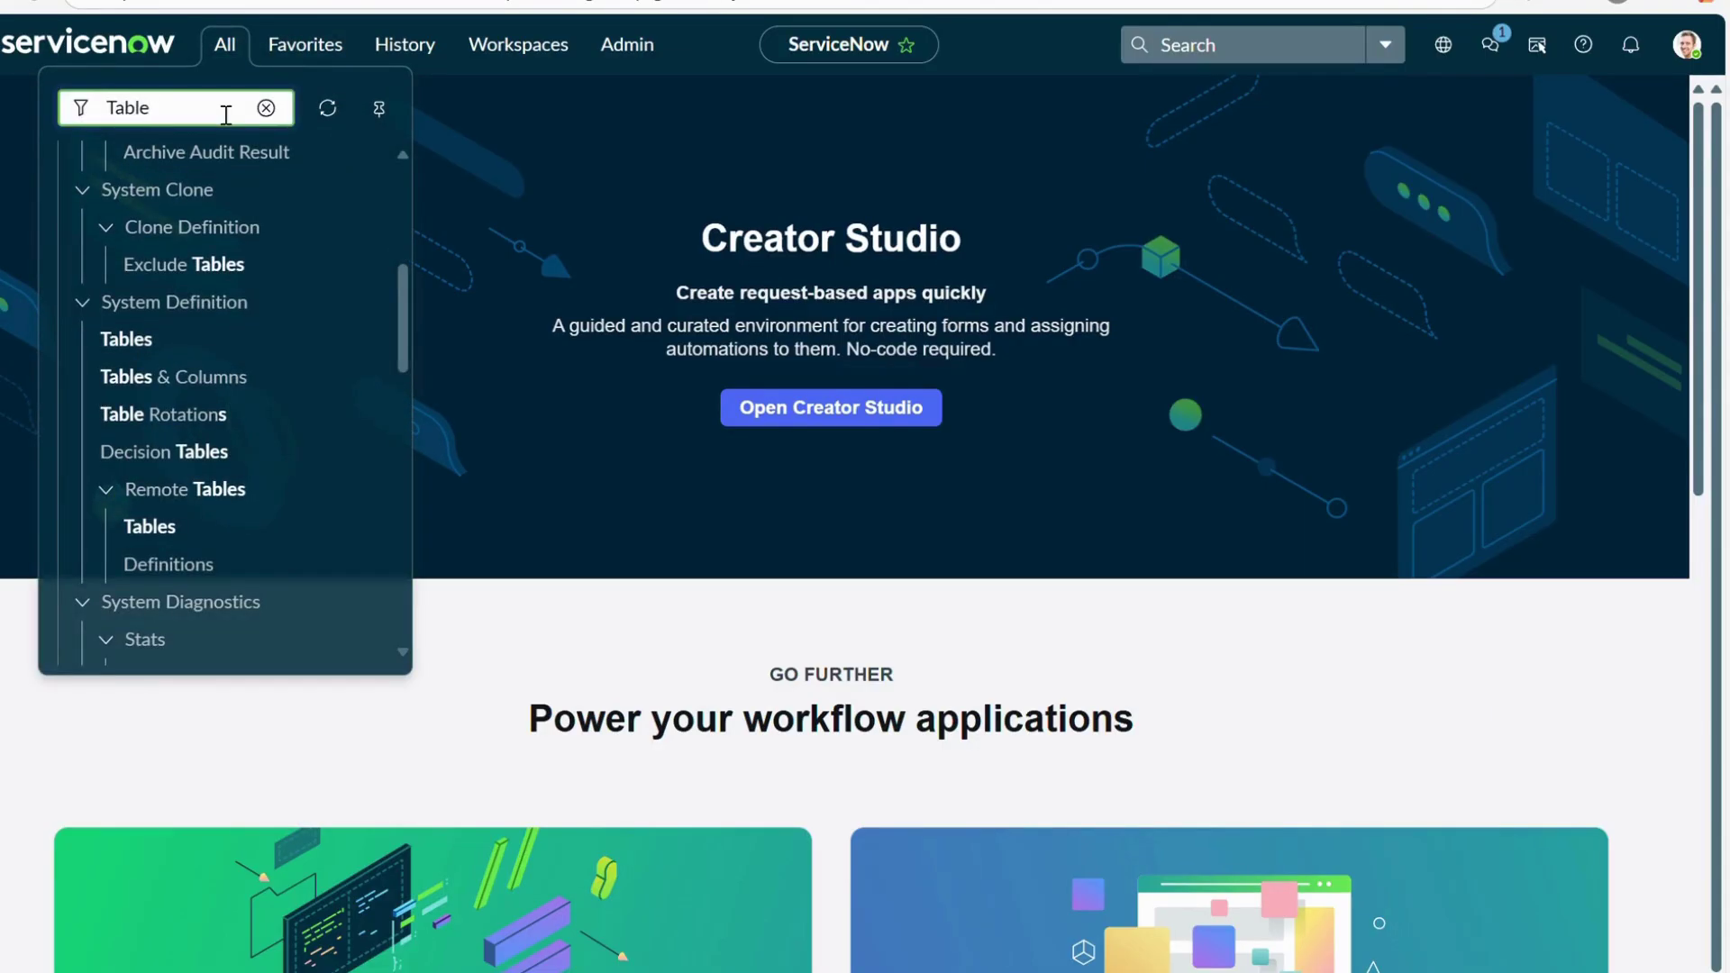
{"action": "type", "text": "sys_db_object"}
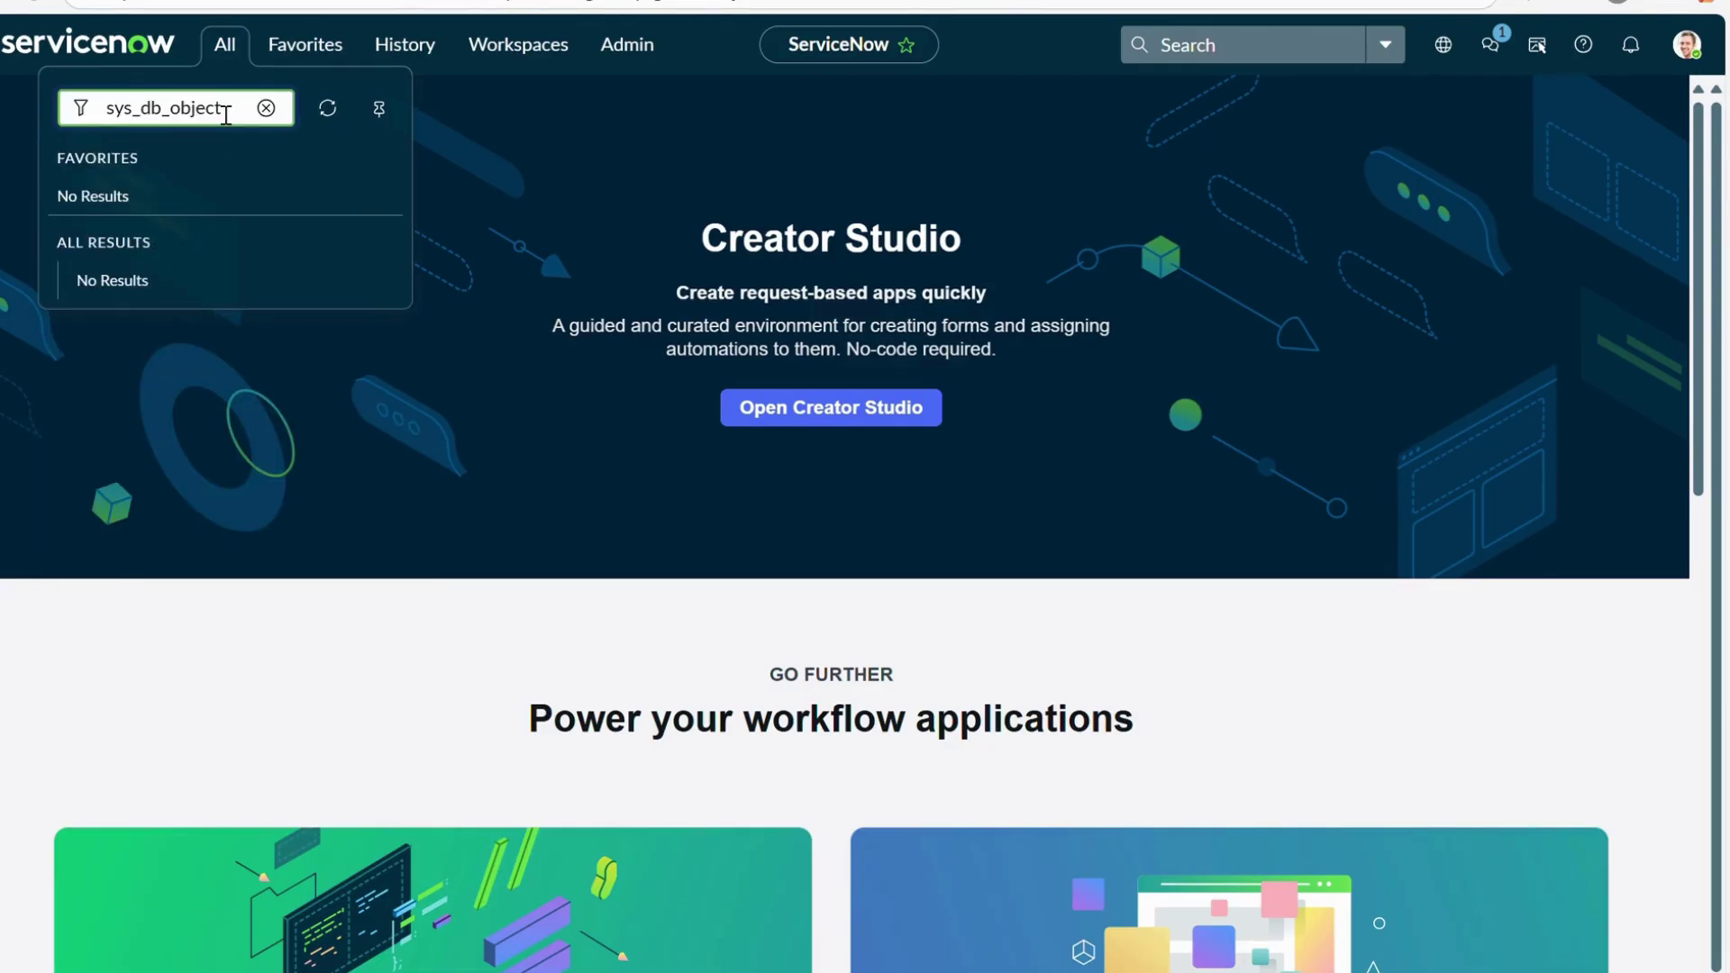
{"action": "type", "text": ".LIST"}
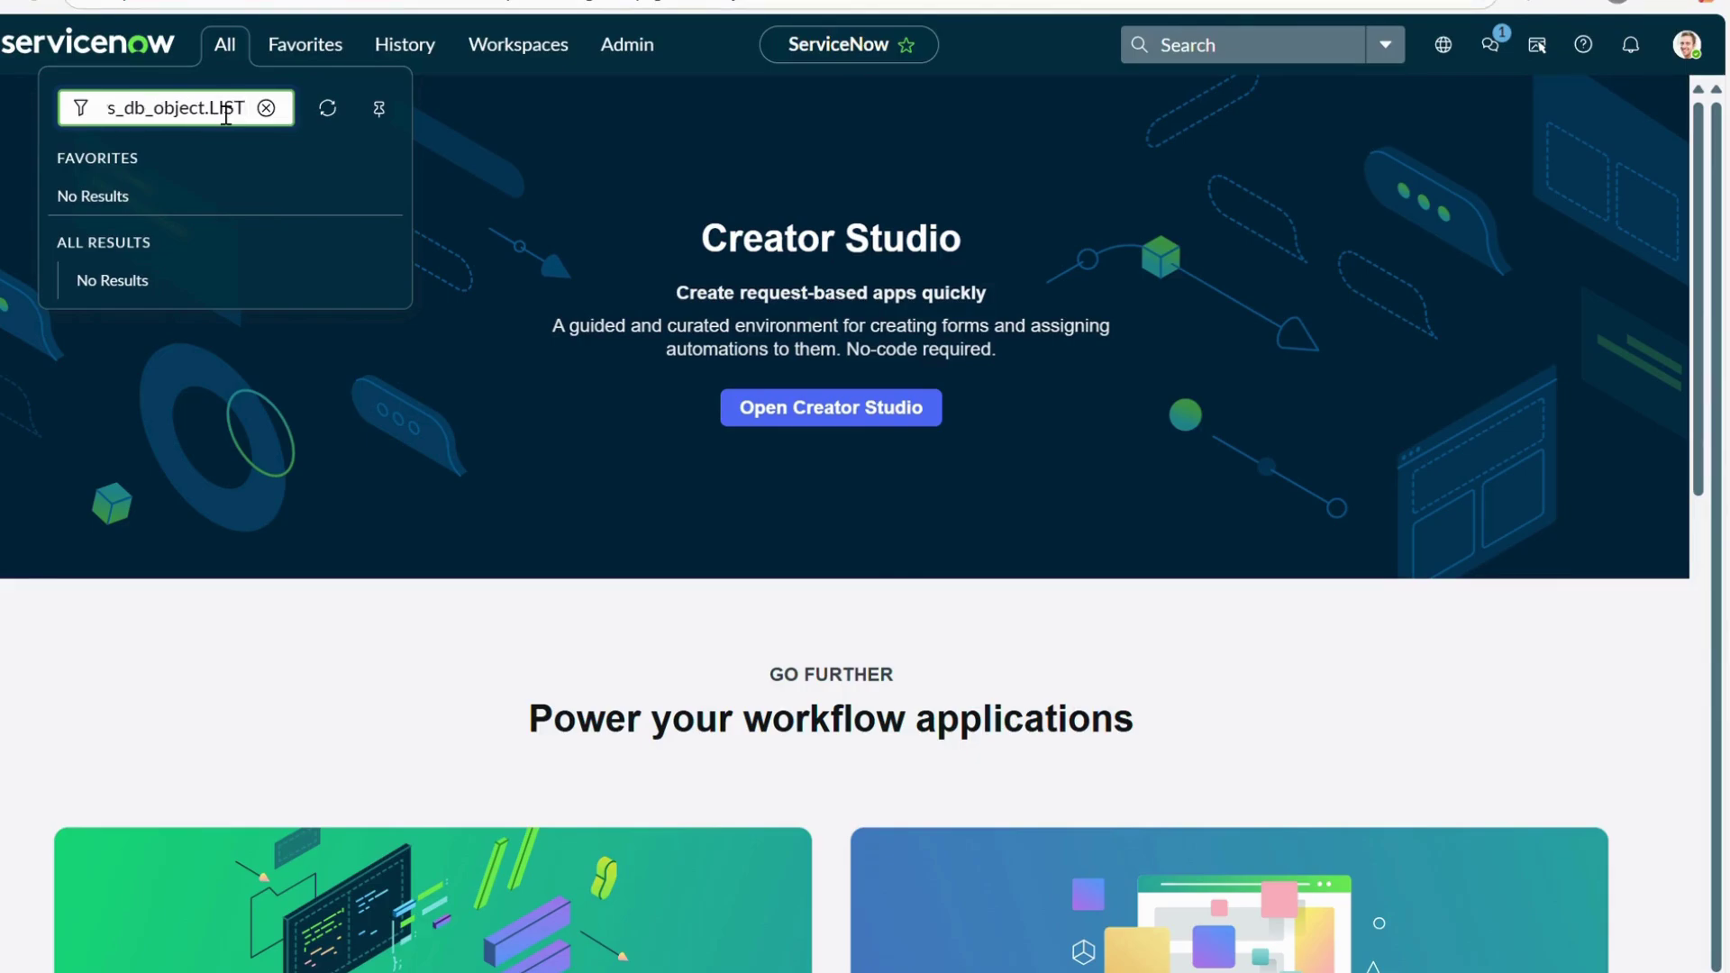
{"action": "key", "text": "Return"}
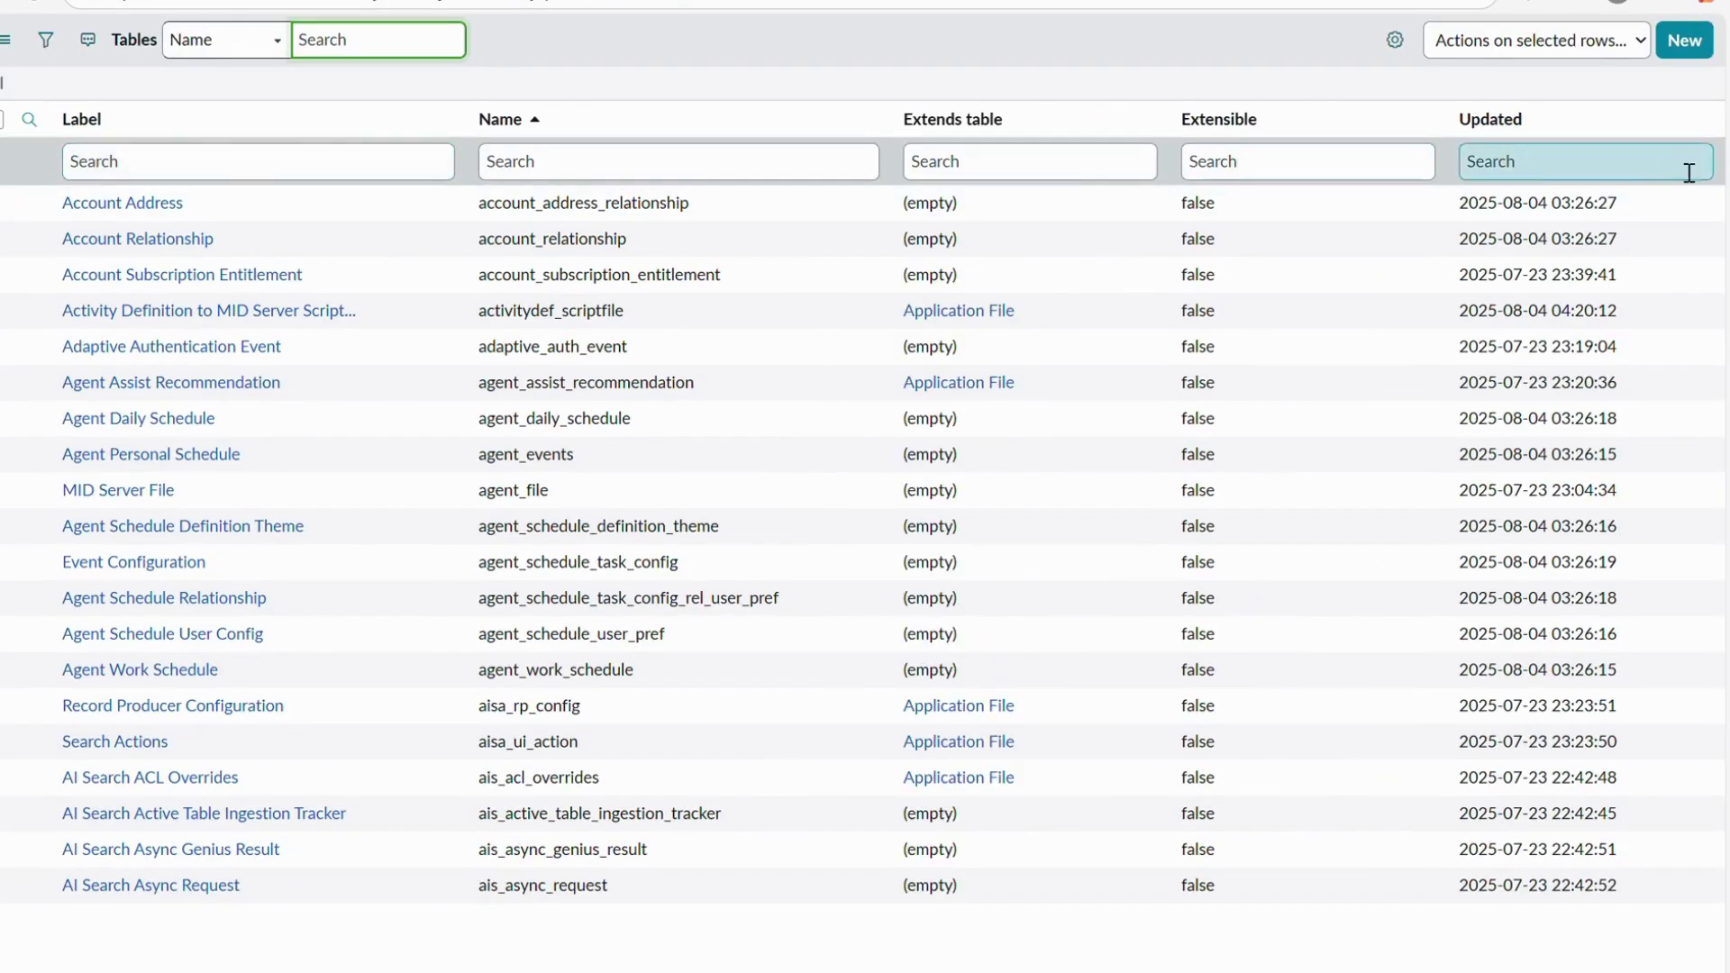
Start a new table record and set its label to VIP Assignment Lookup
{"action": "left_click", "coordinate": [1684, 39]}
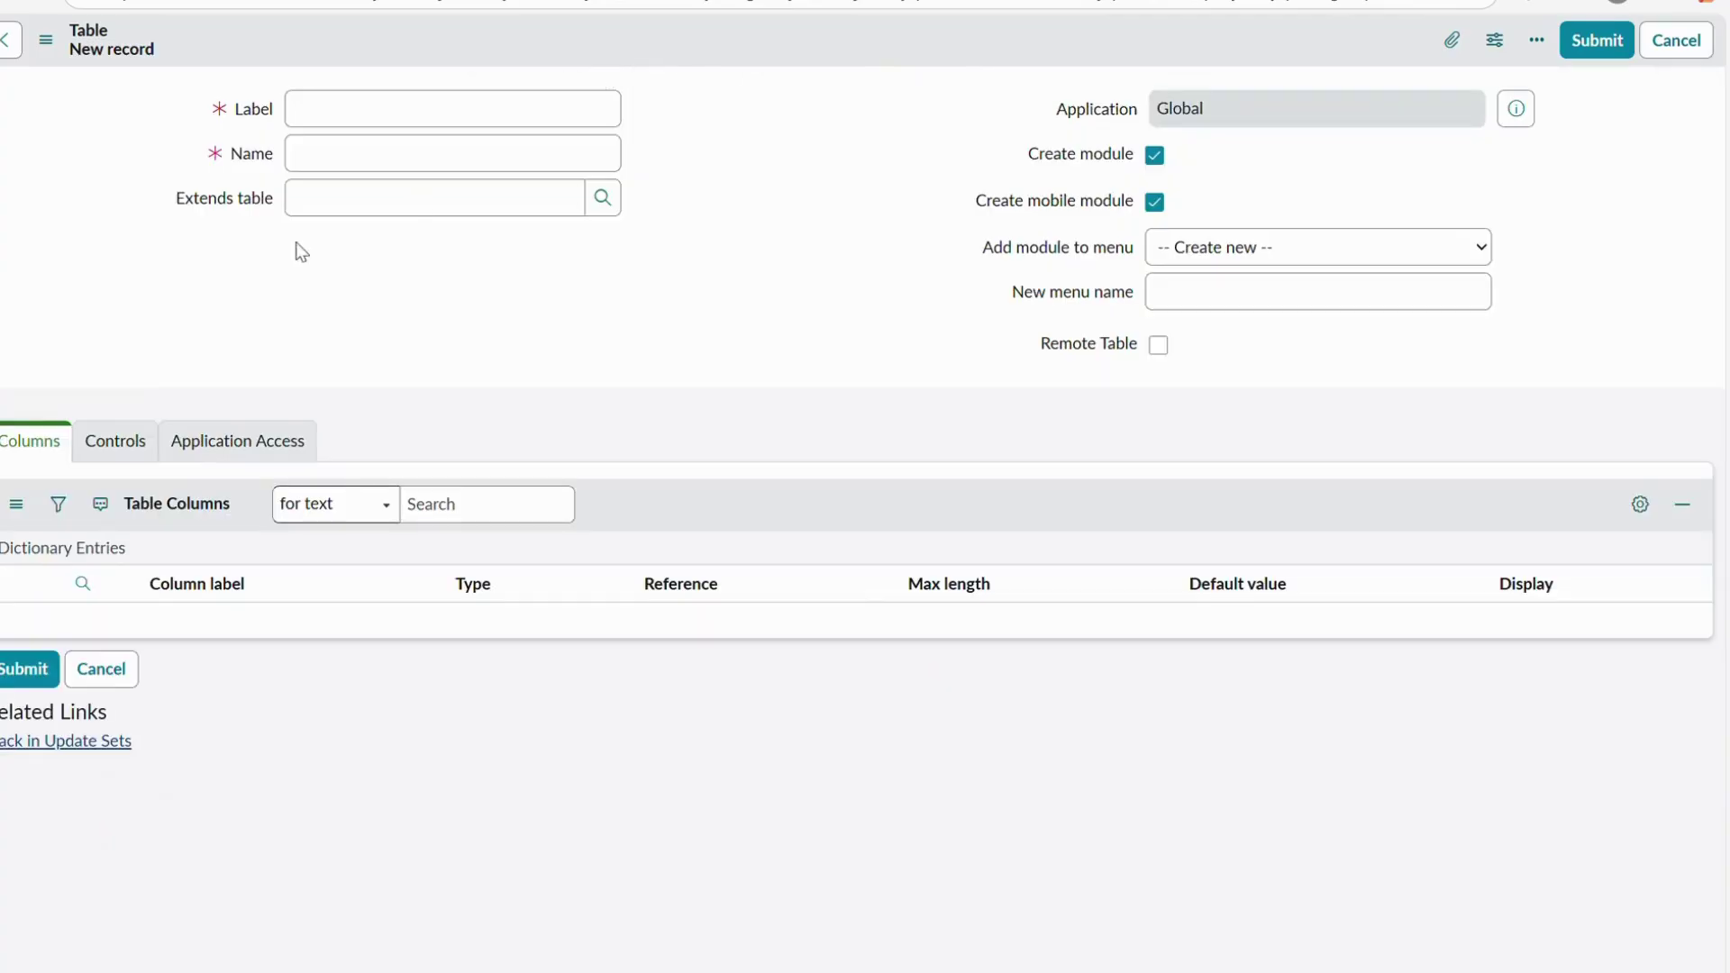
{"action": "type", "text": "VI"}
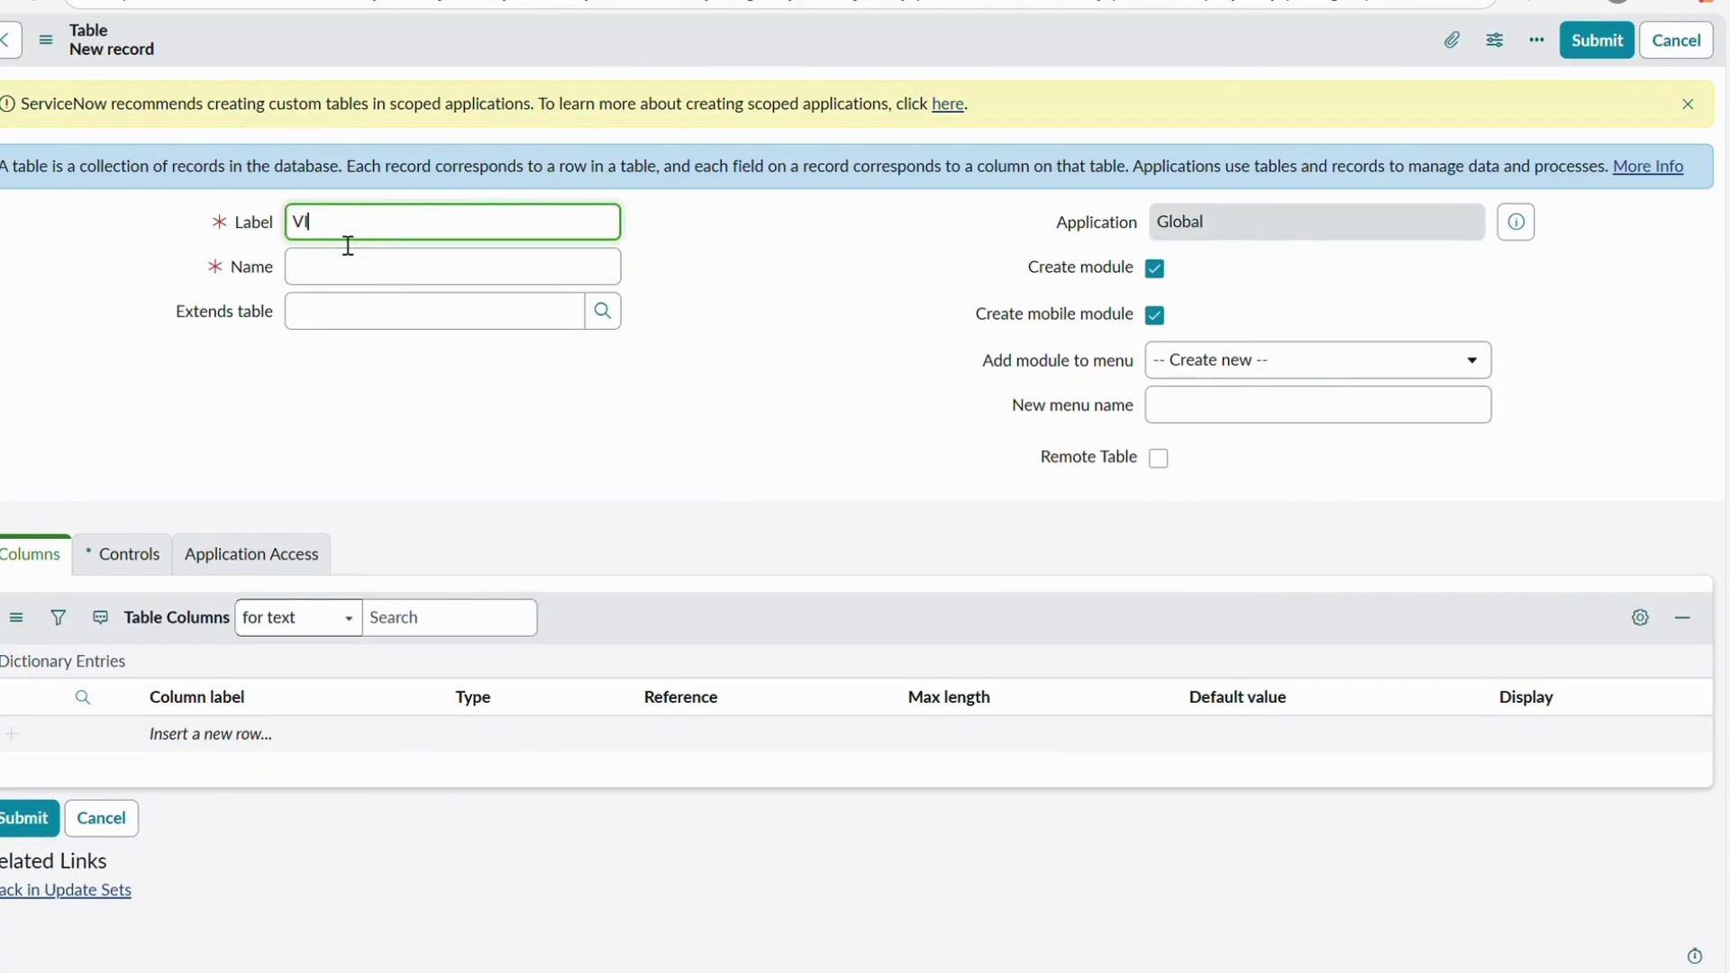
{"action": "type", "text": "P Assignment Lookup"}
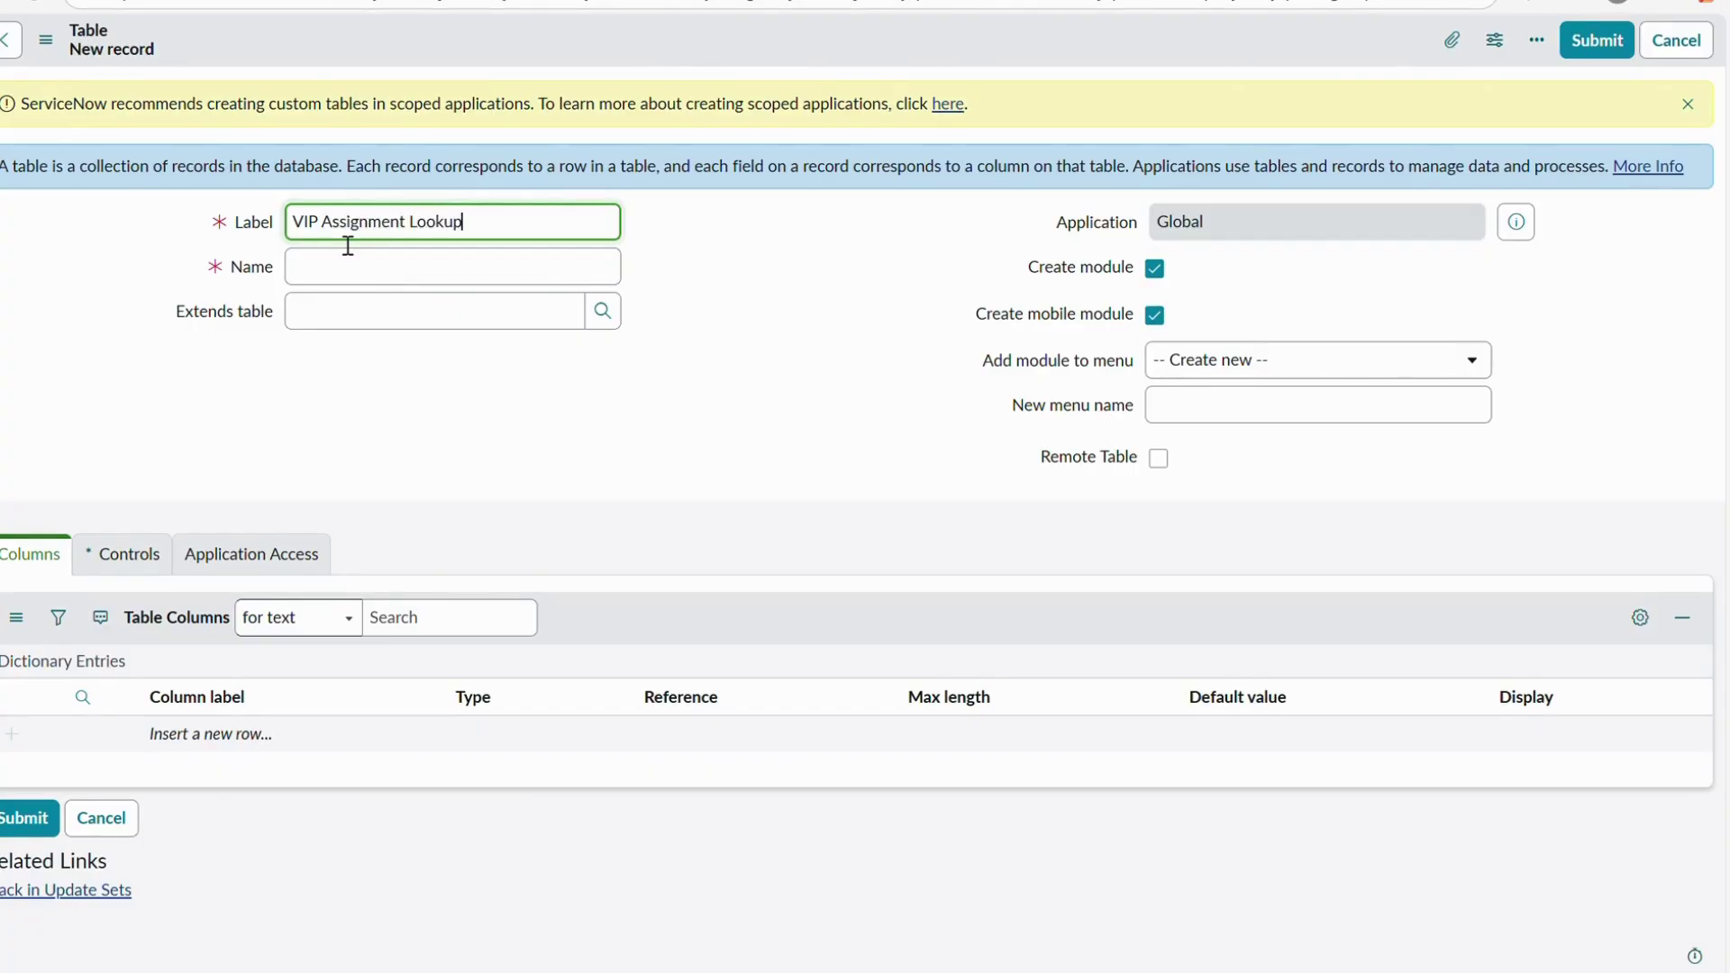
{"action": "key", "text": "Tab"}
{"action": "left_click_drag", "start_coordinate": [523, 229], "coordinate": [318, 219]}
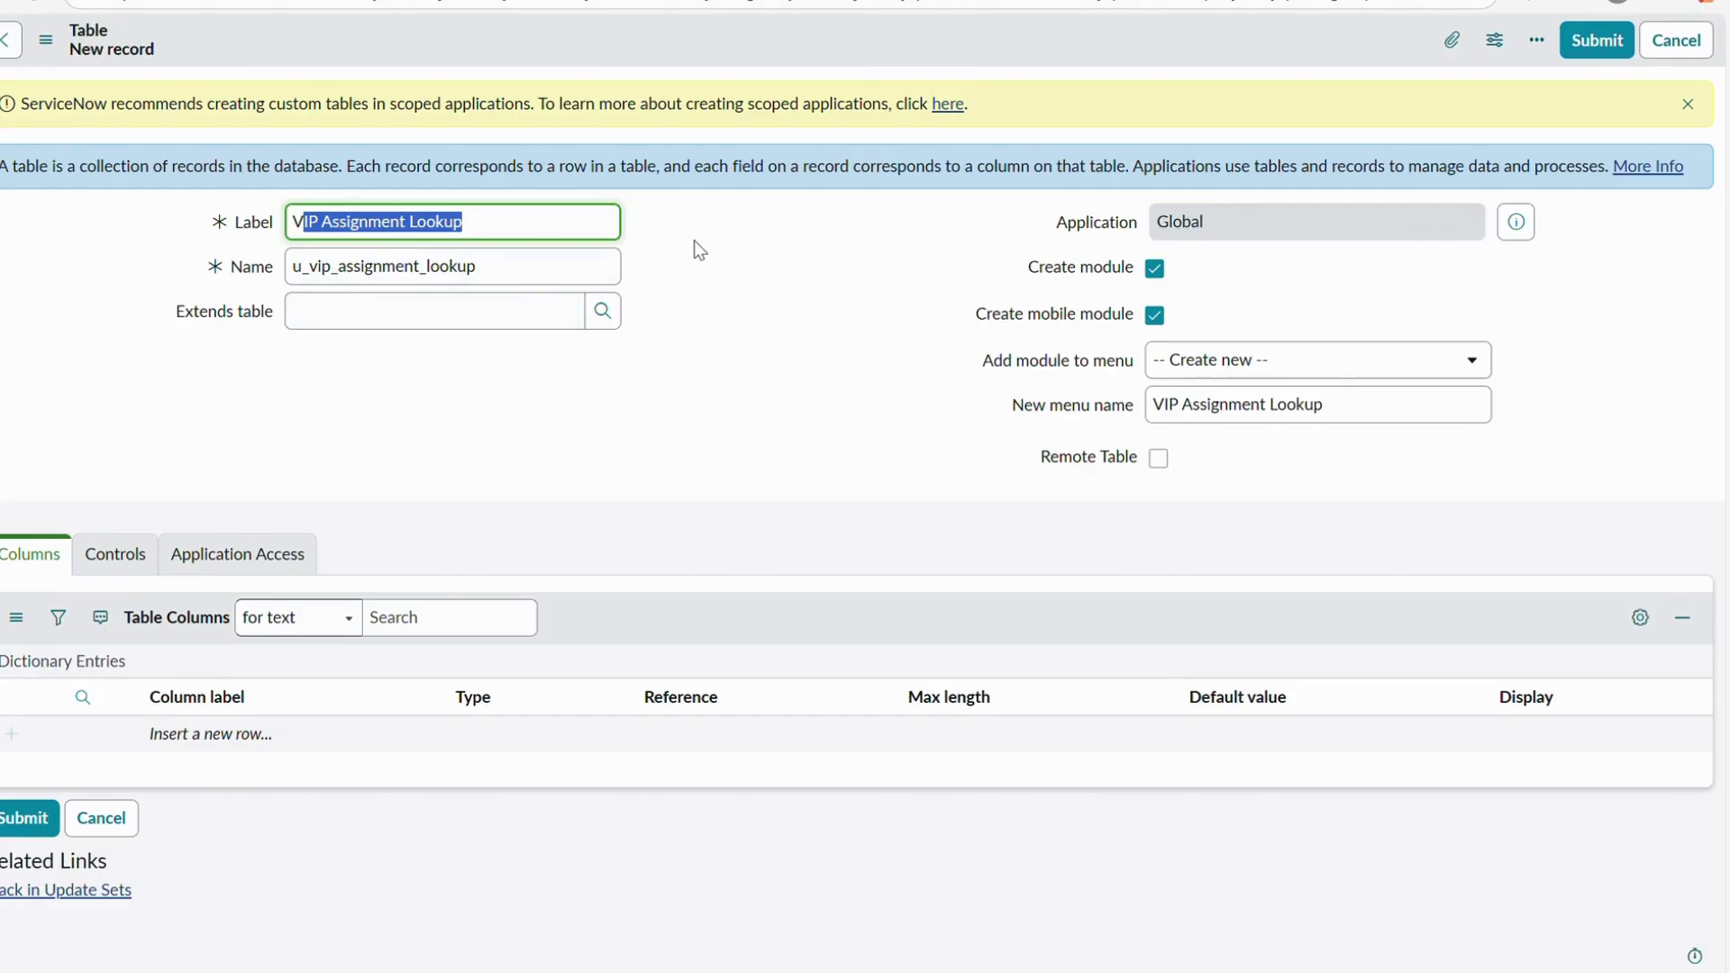
{"action": "left_click", "coordinate": [607, 226]}
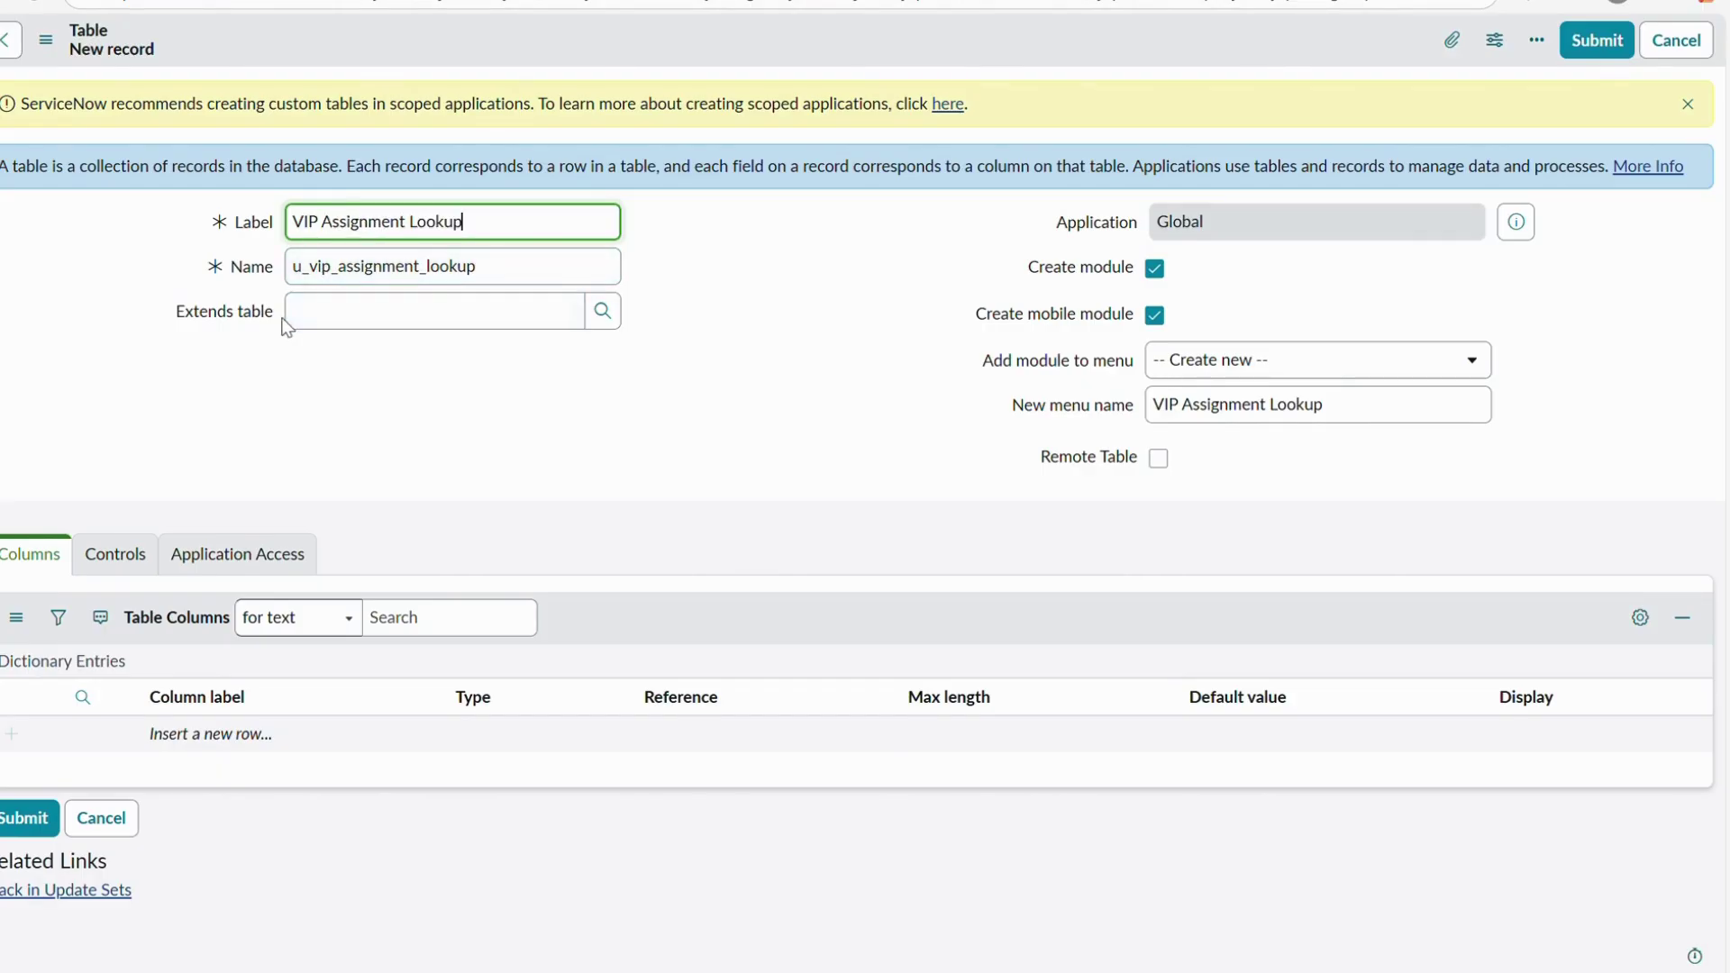
Make the new table extend Data Lookup Matcher Rules (dl_matcher) and save the record
{"action": "left_click", "coordinate": [329, 329]}
{"action": "type", "text": "Da"}
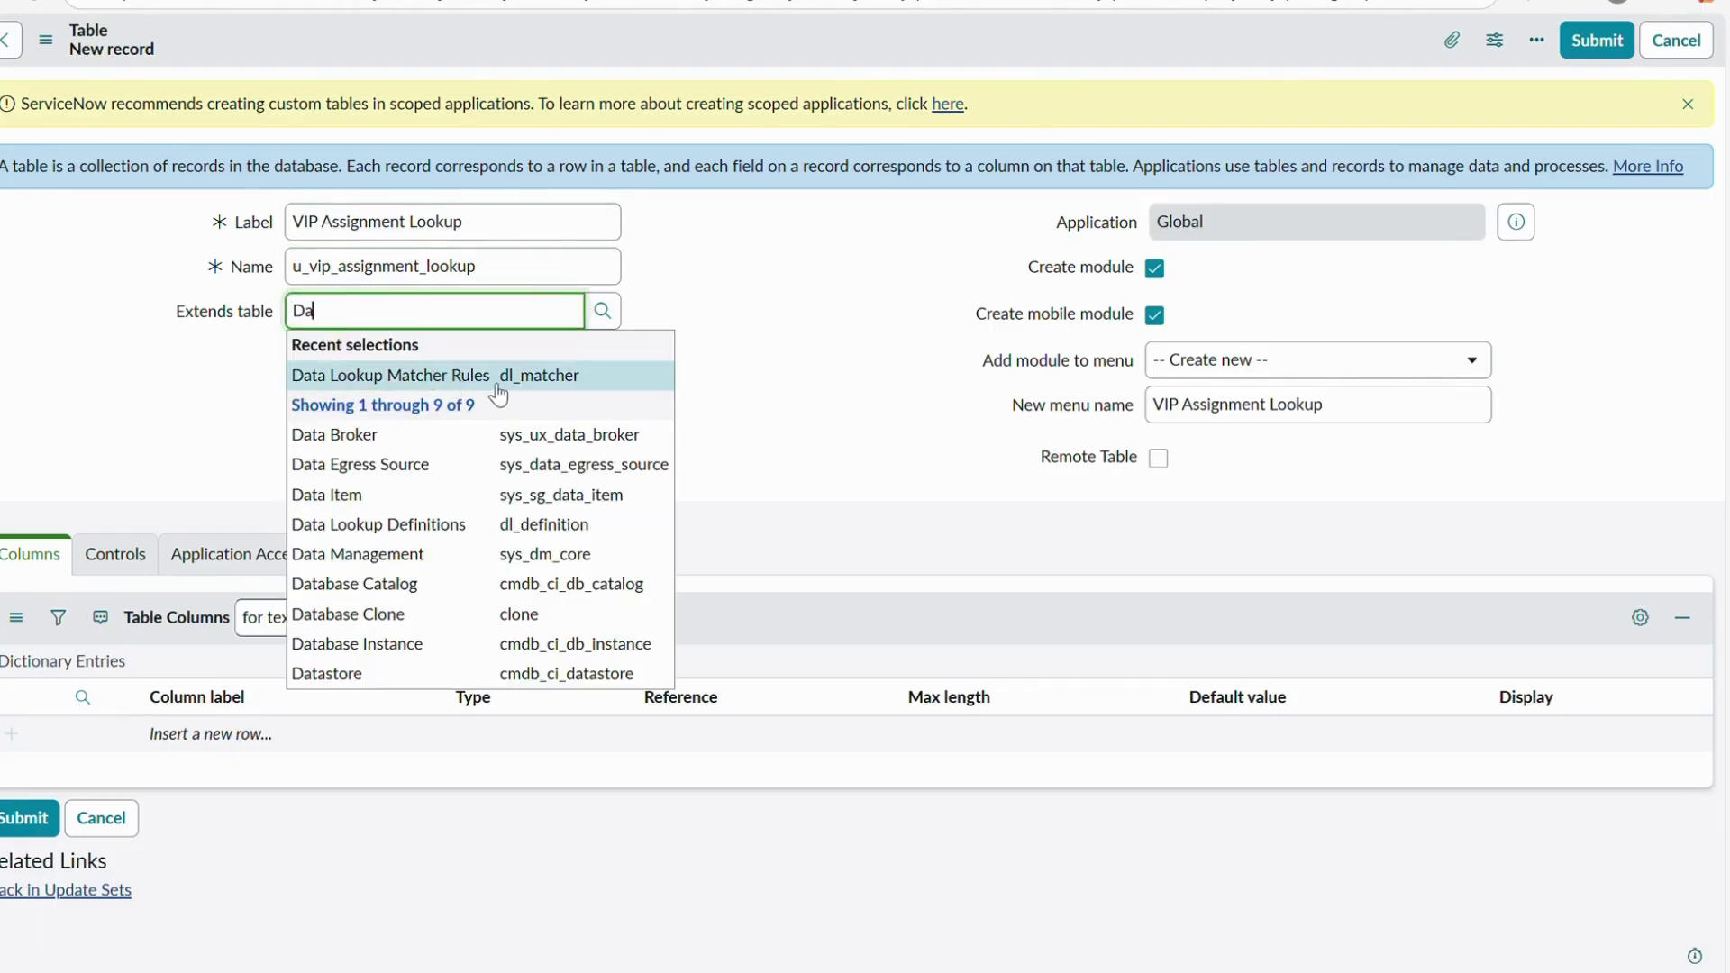
{"action": "left_click", "coordinate": [333, 382]}
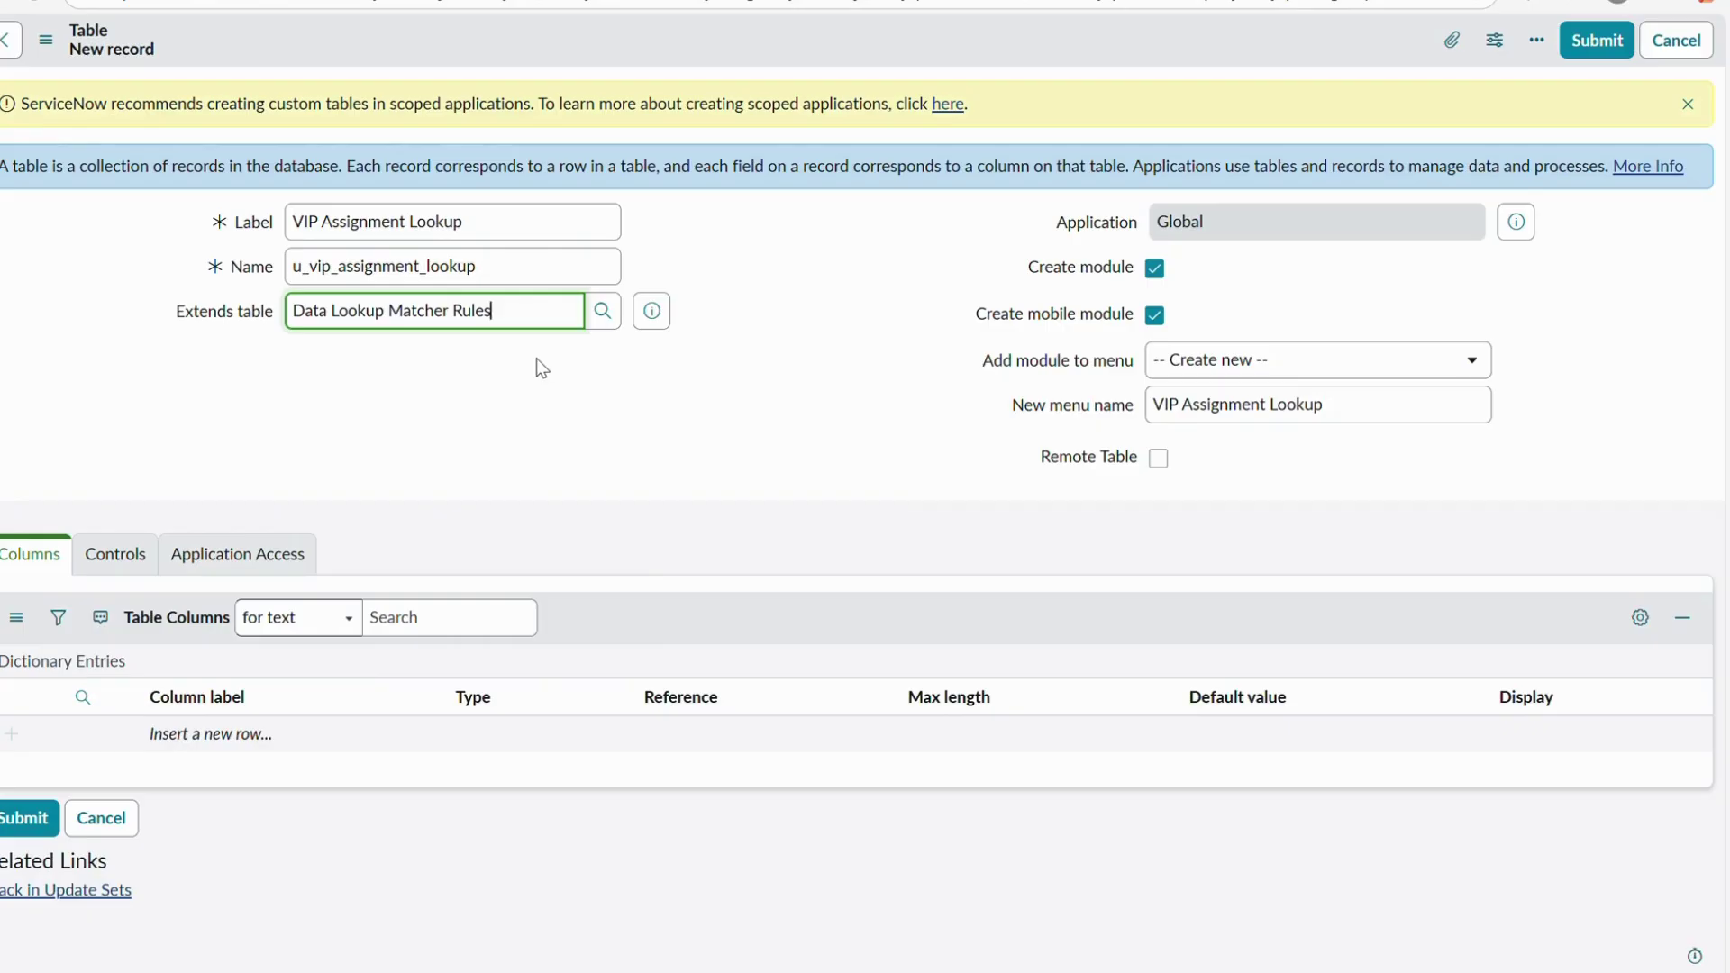
{"action": "left_click", "coordinate": [867, 388]}
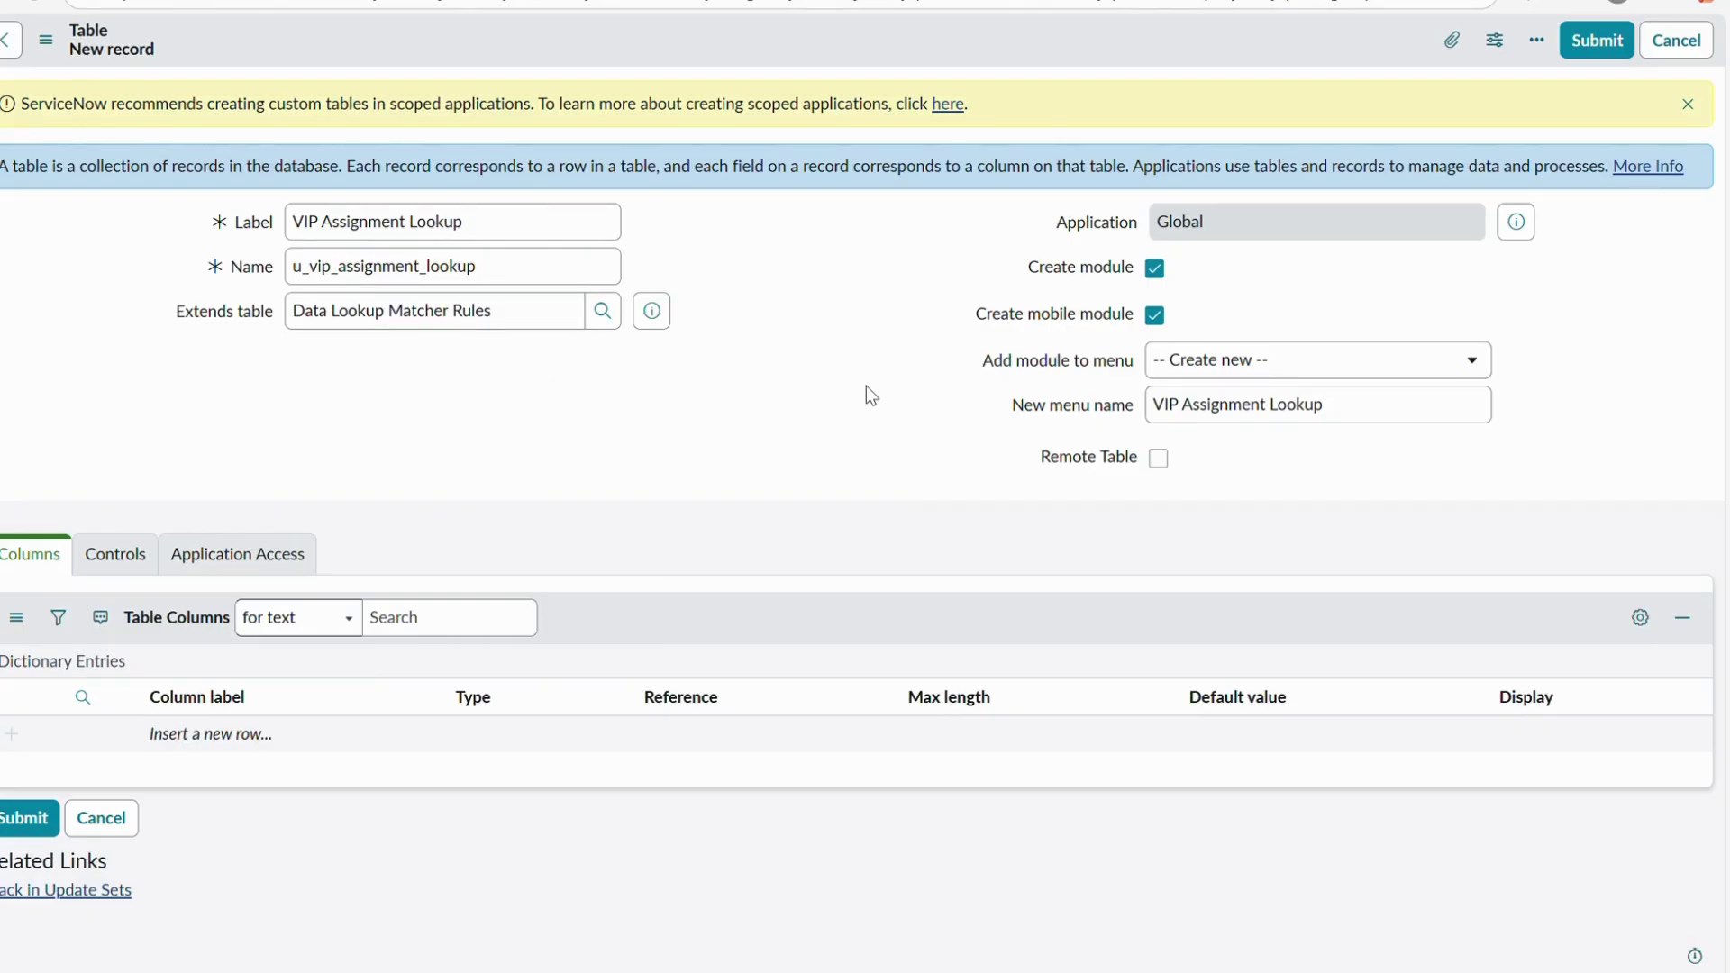
{"action": "right_click", "coordinate": [694, 40]}
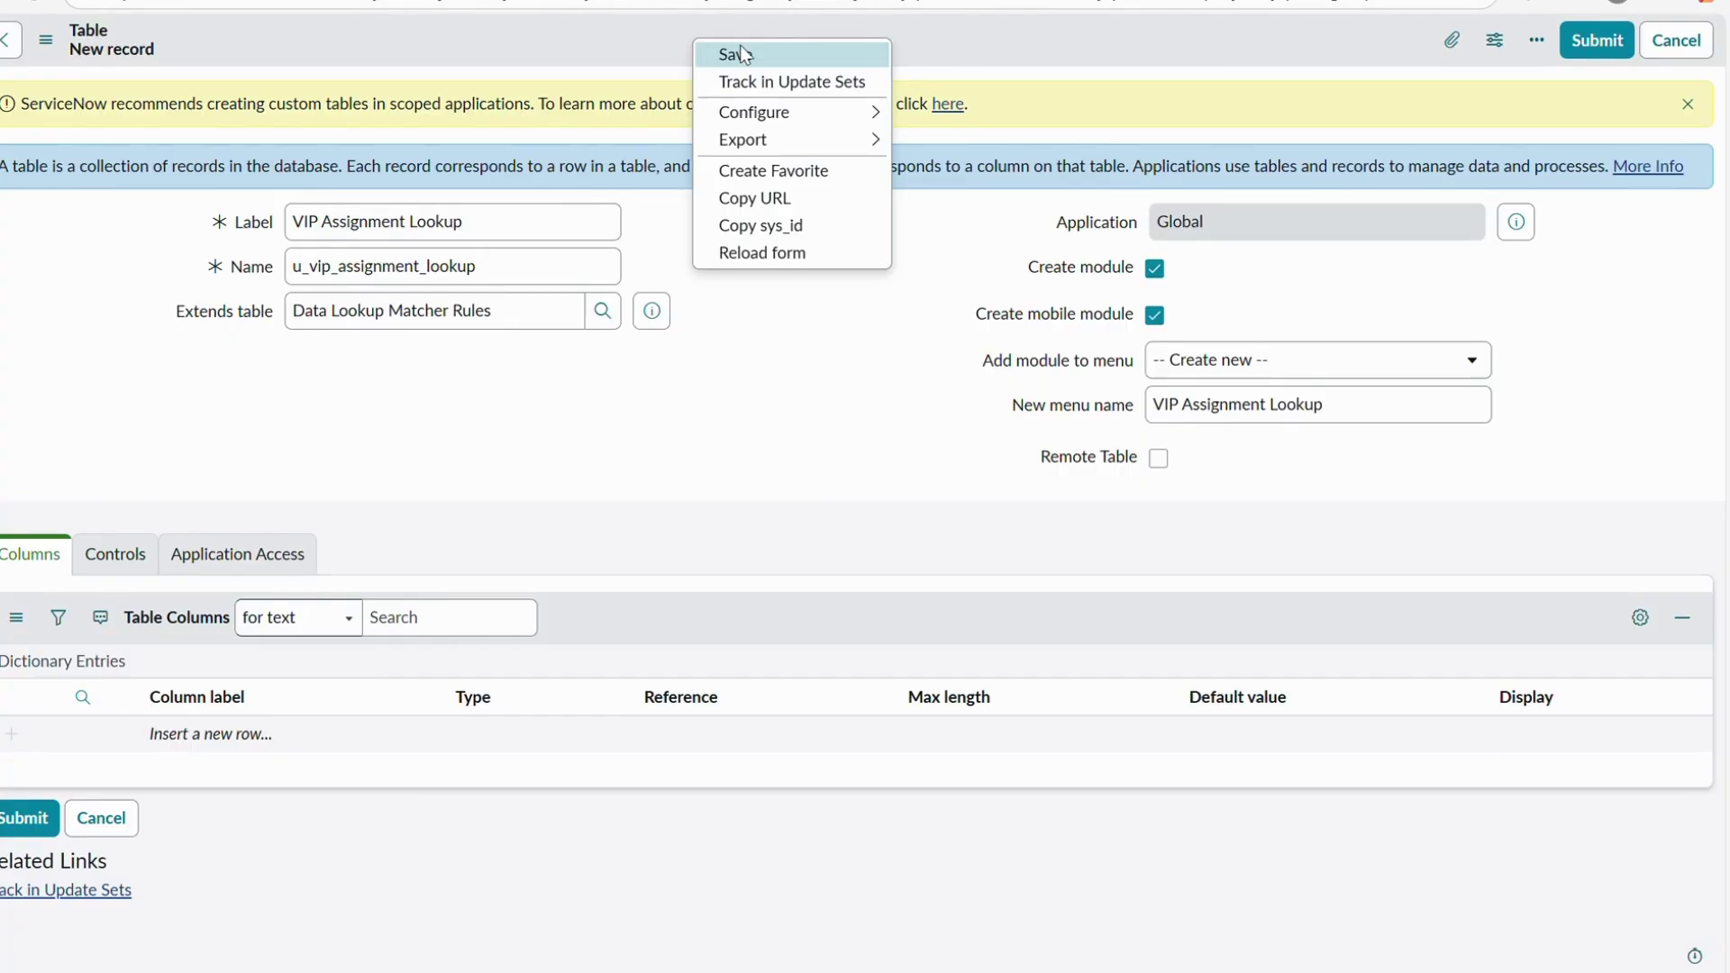
{"action": "left_click", "coordinate": [737, 51]}
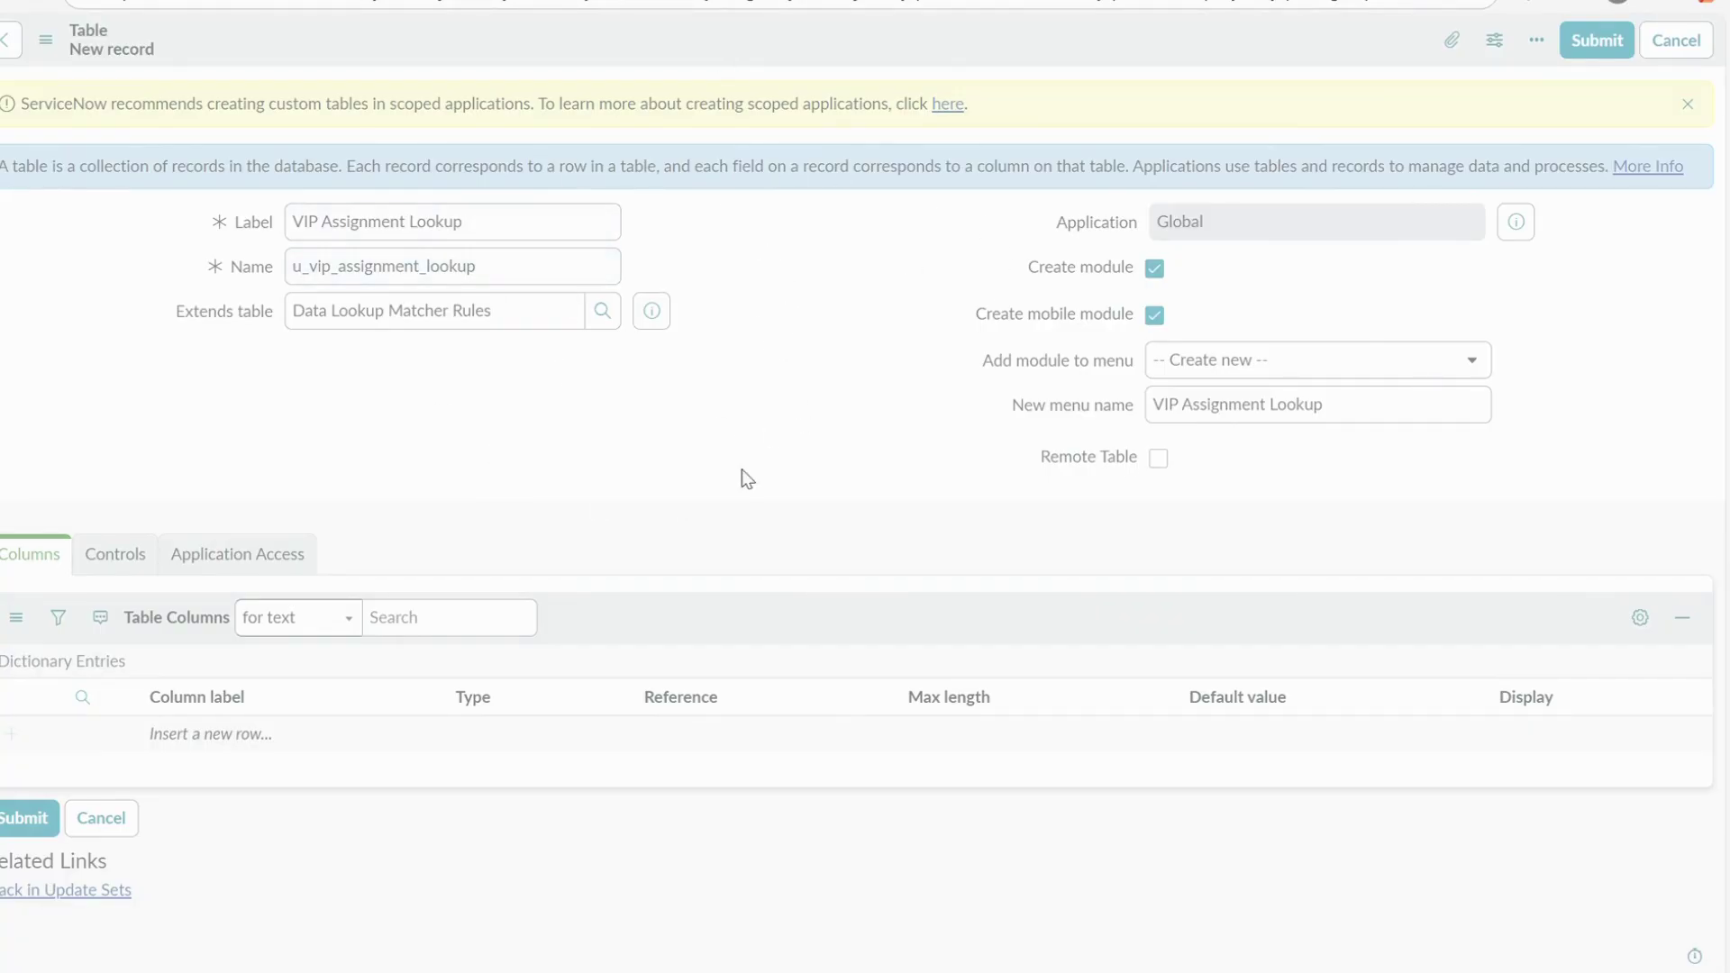
Add a new row labelled Caller to the VIP Assignment Lookup table's columns
{"action": "scroll", "coordinate": [667, 505], "scroll_direction": "down", "scroll_amount": 1}
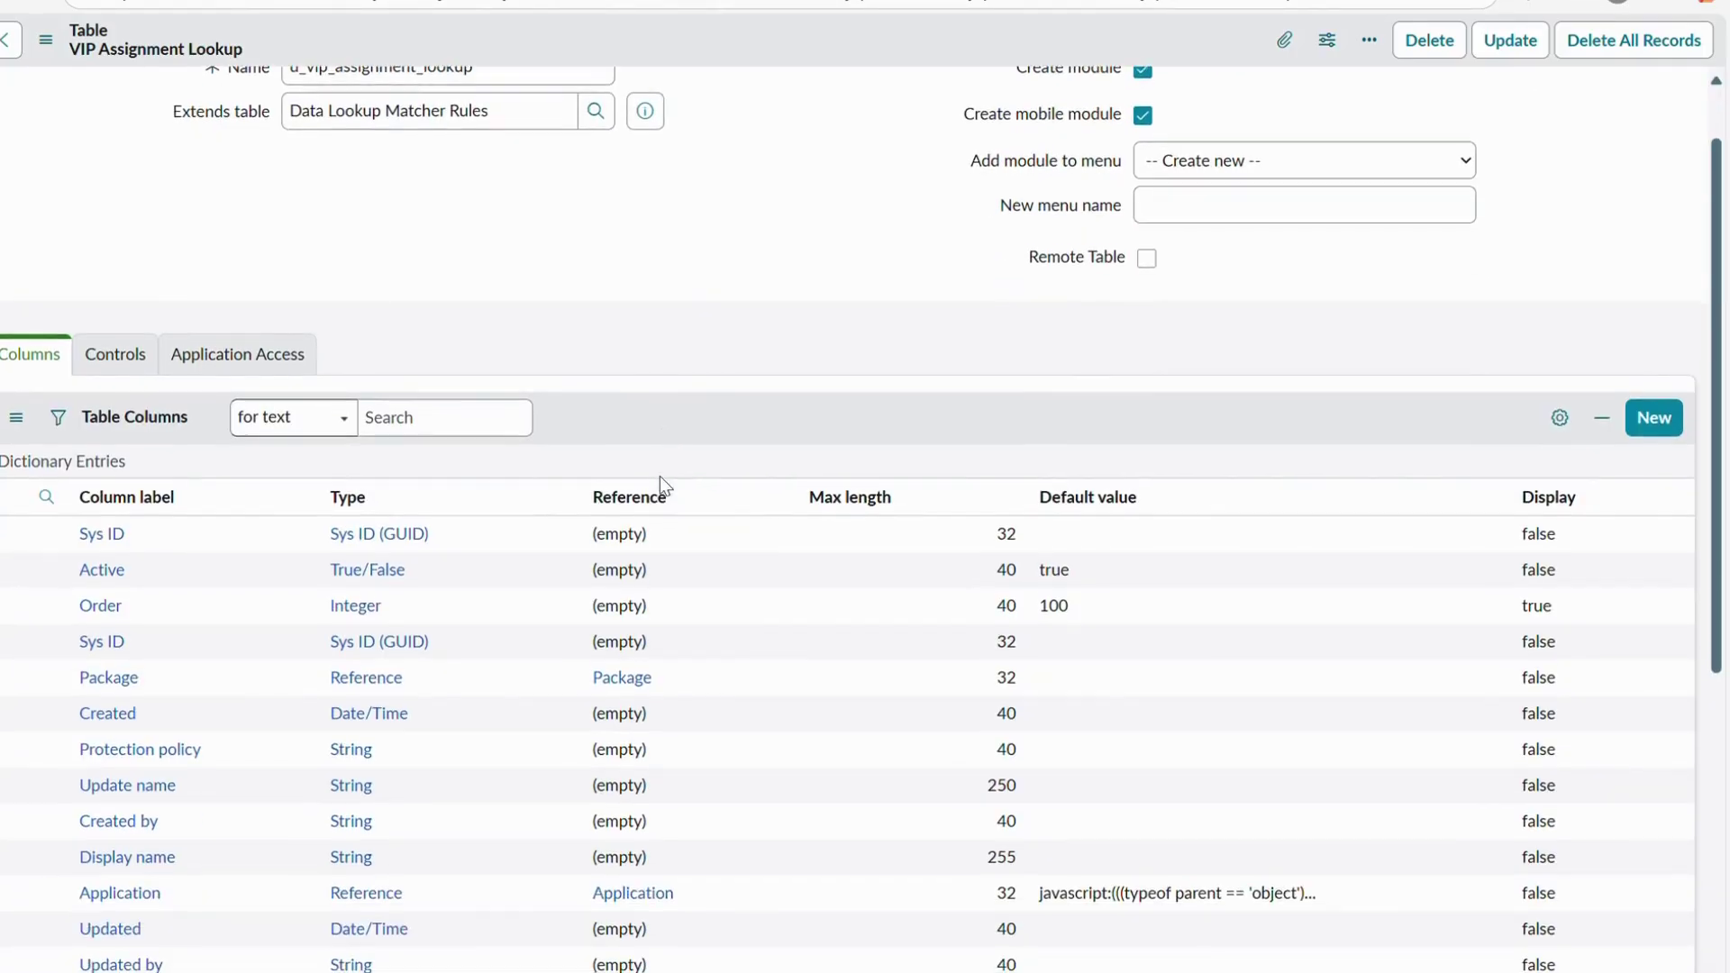
{"action": "scroll", "coordinate": [627, 346], "scroll_direction": "down", "scroll_amount": 2}
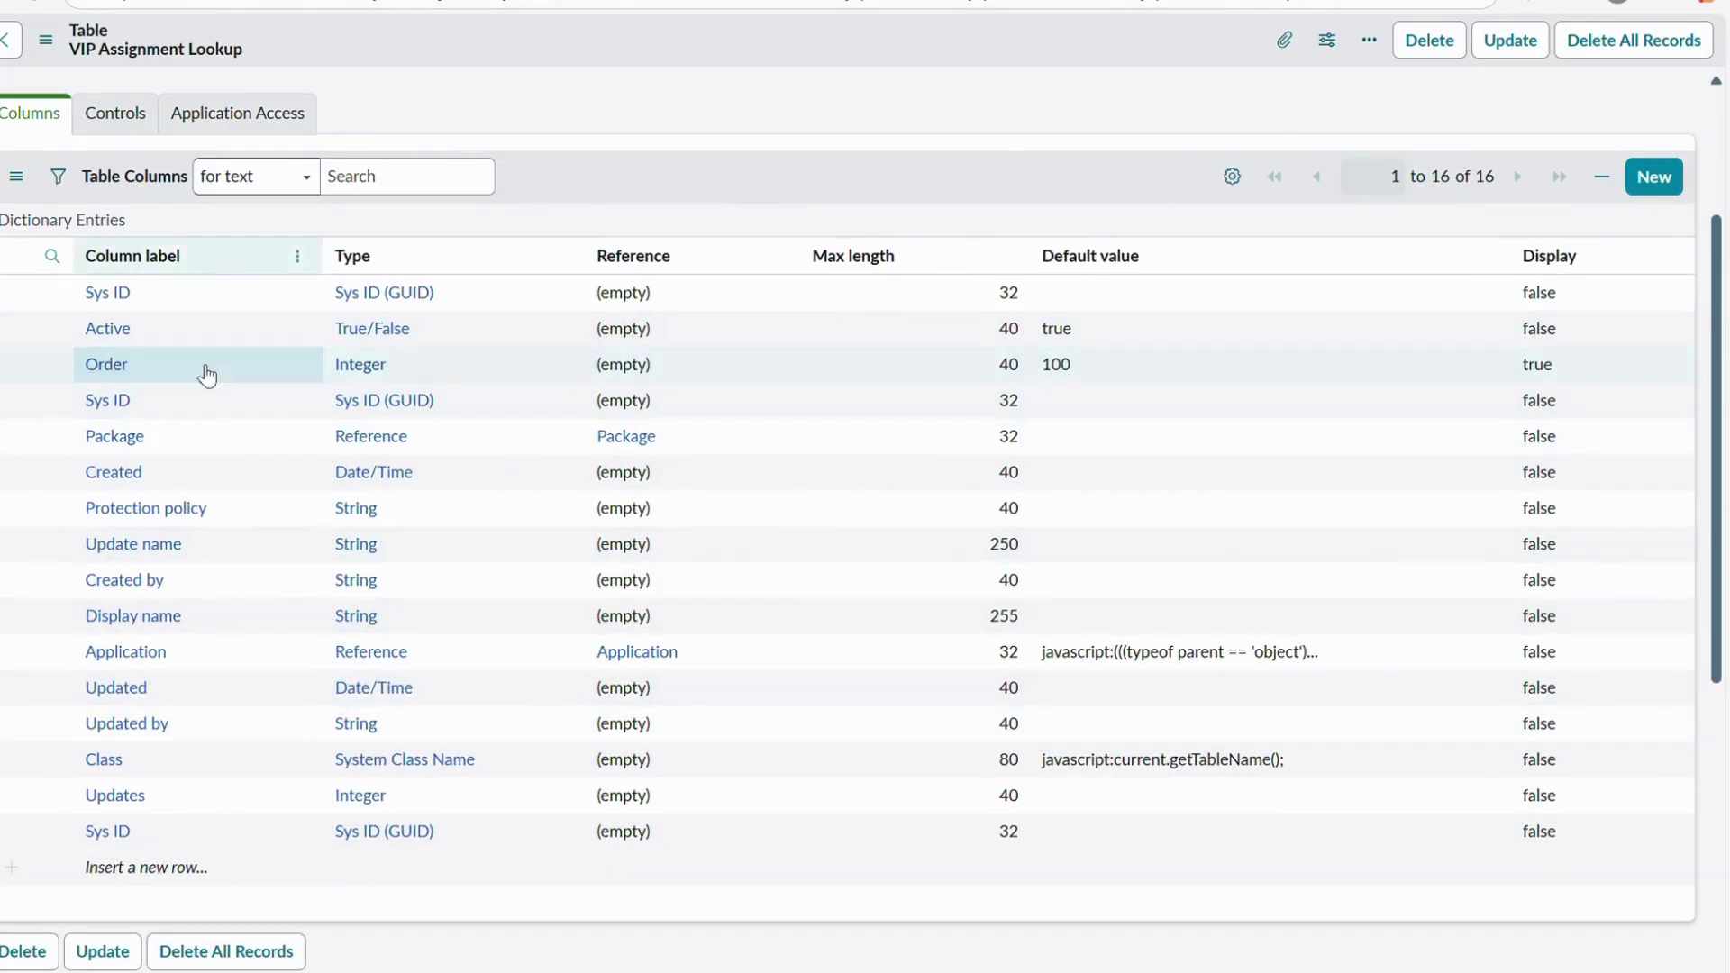
{"action": "scroll", "coordinate": [287, 590], "scroll_direction": "up", "scroll_amount": 3}
{"action": "left_click_drag", "start_coordinate": [606, 287], "coordinate": [308, 294]}
{"action": "left_click", "coordinate": [672, 321]}
{"action": "scroll", "coordinate": [673, 322], "scroll_direction": "down", "scroll_amount": 5}
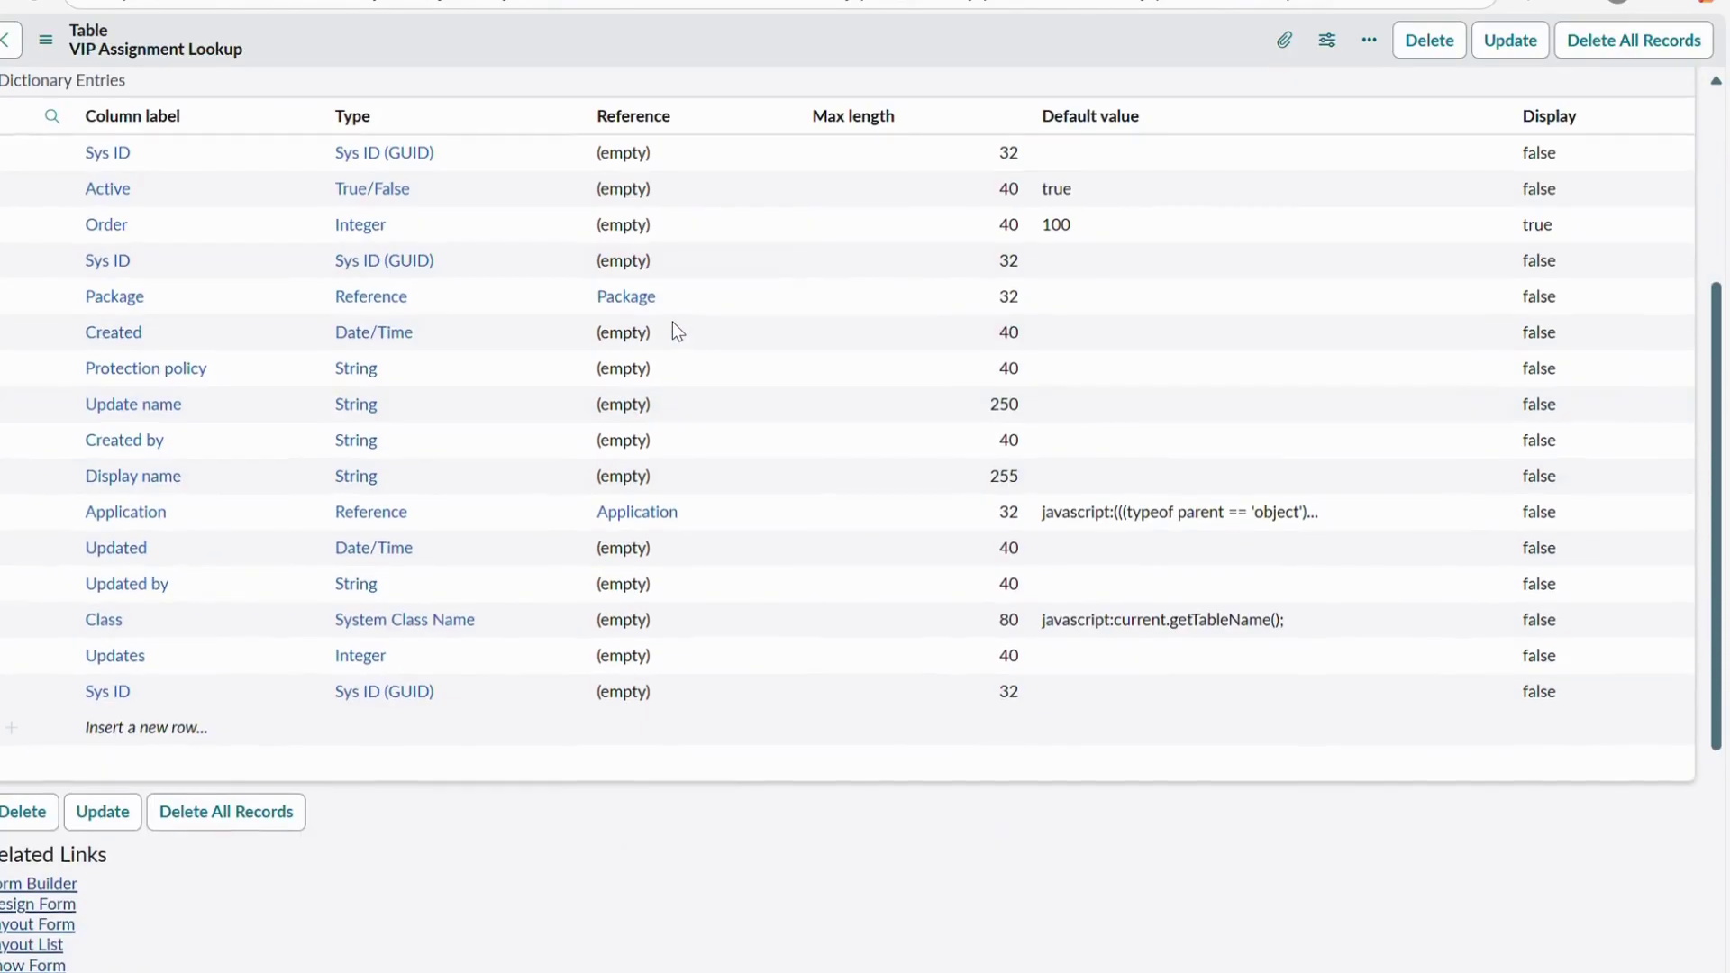
{"action": "left_click", "coordinate": [191, 739]}
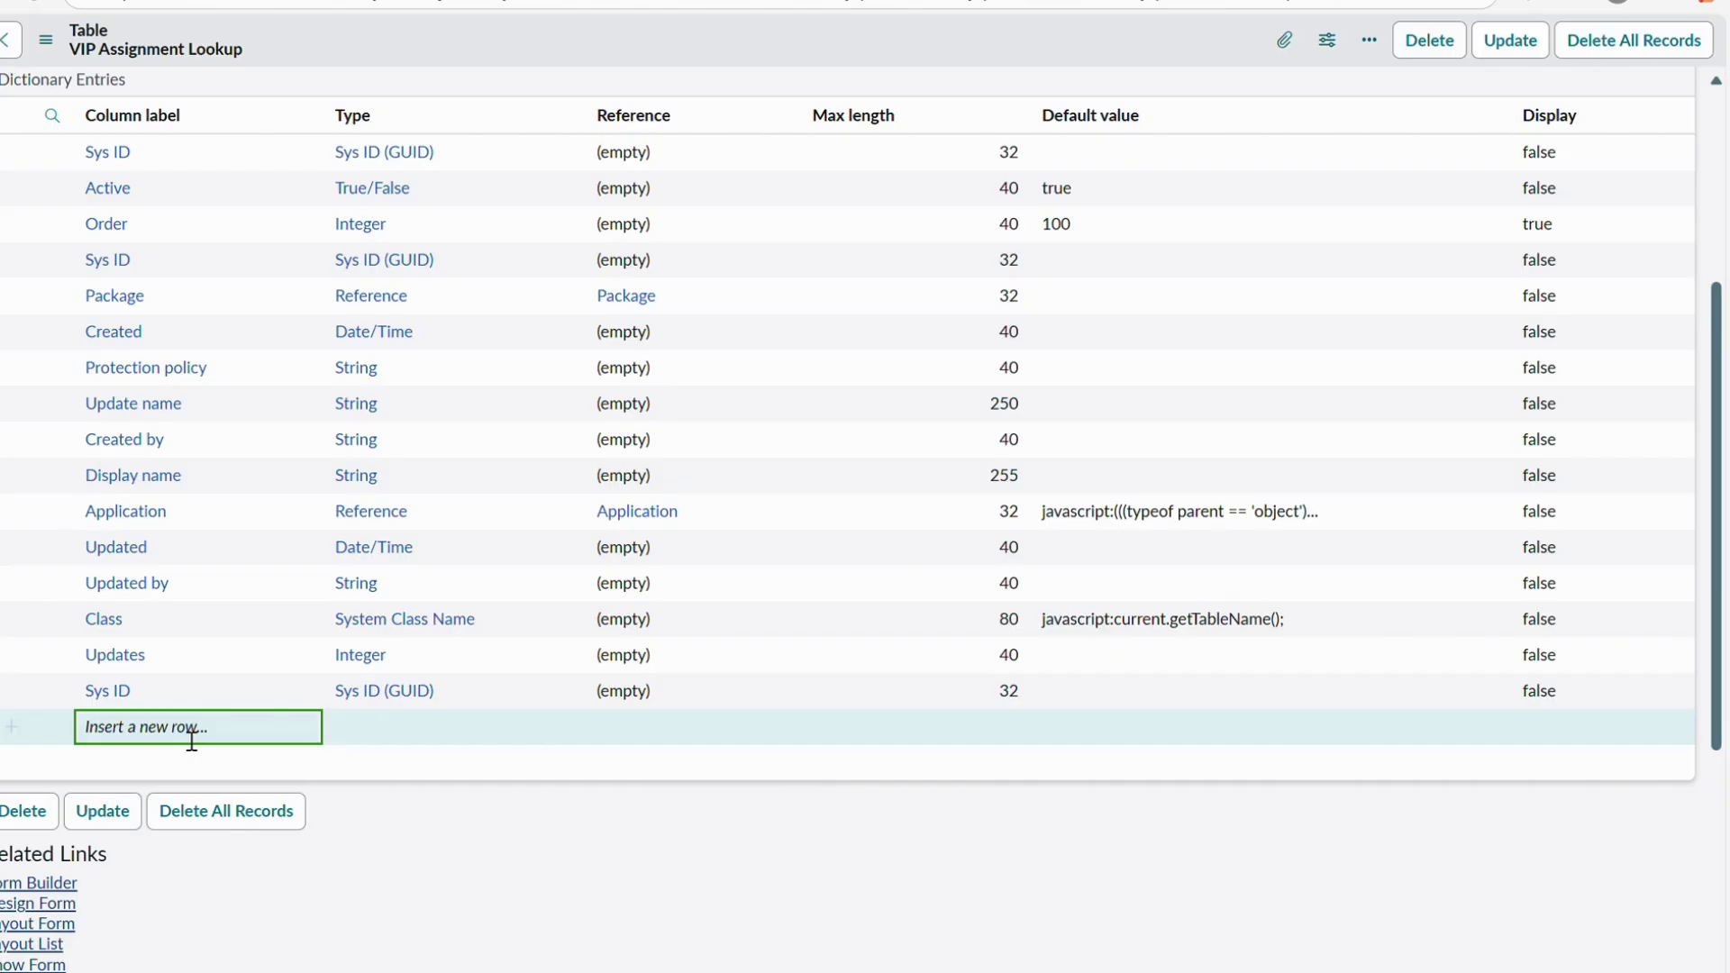
{"action": "left_click", "coordinate": [191, 740]}
{"action": "type", "text": "C"}
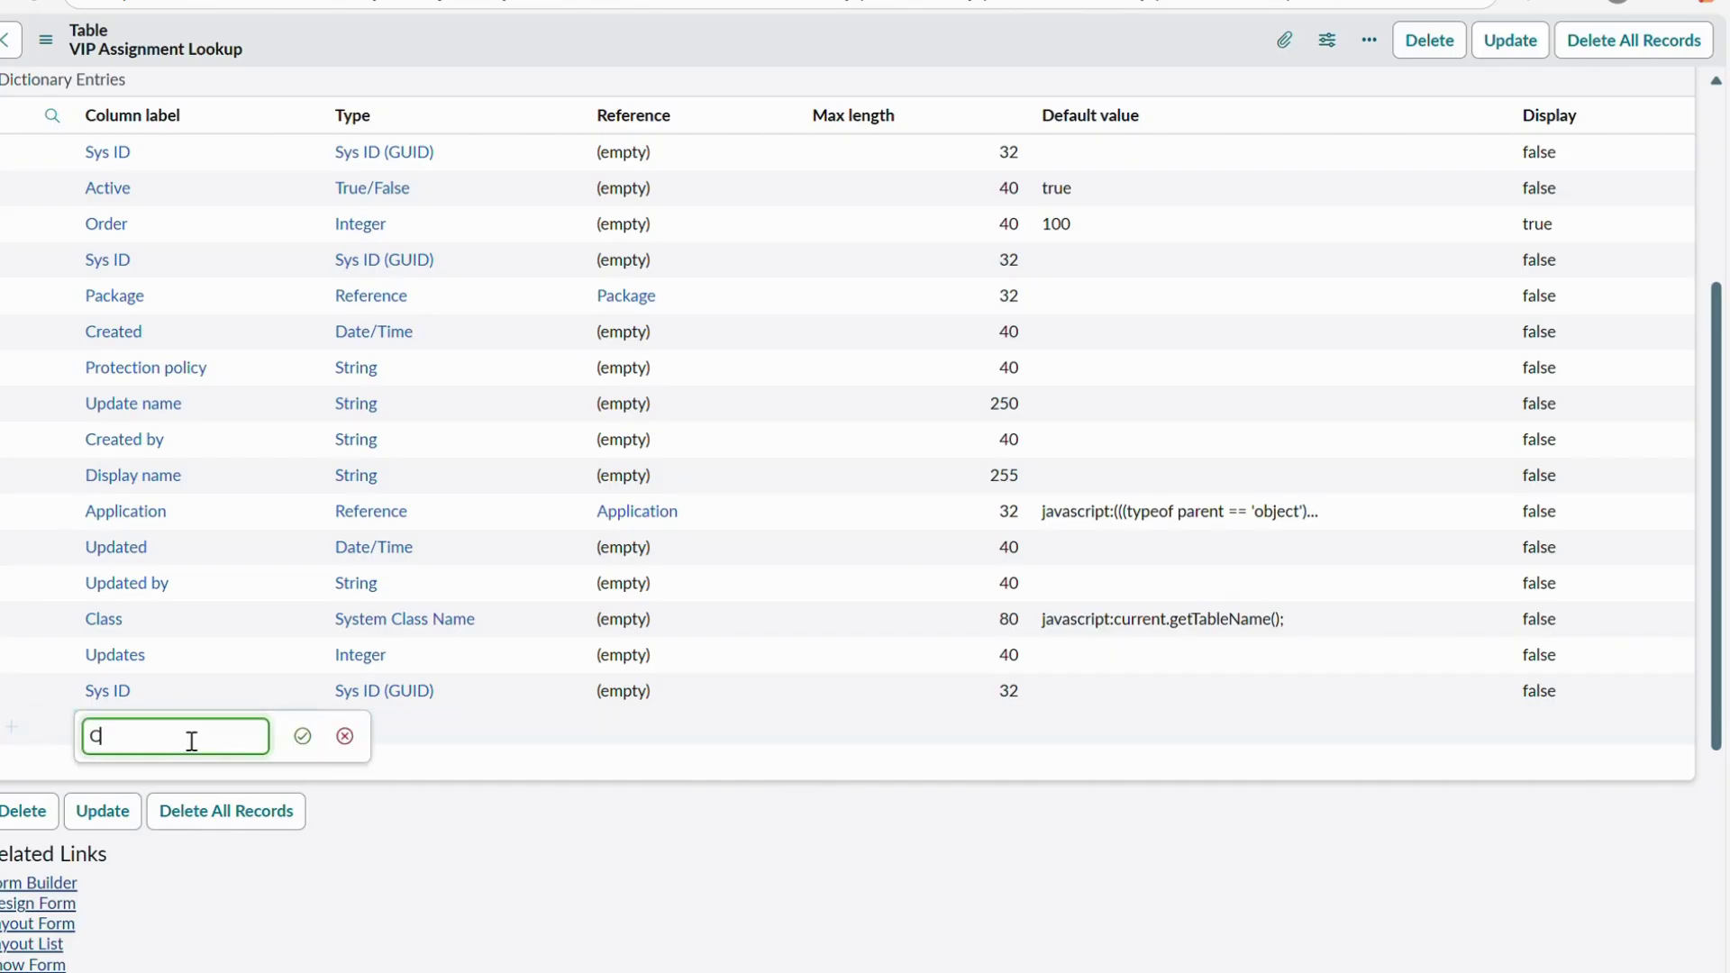
{"action": "type", "text": "aller"}
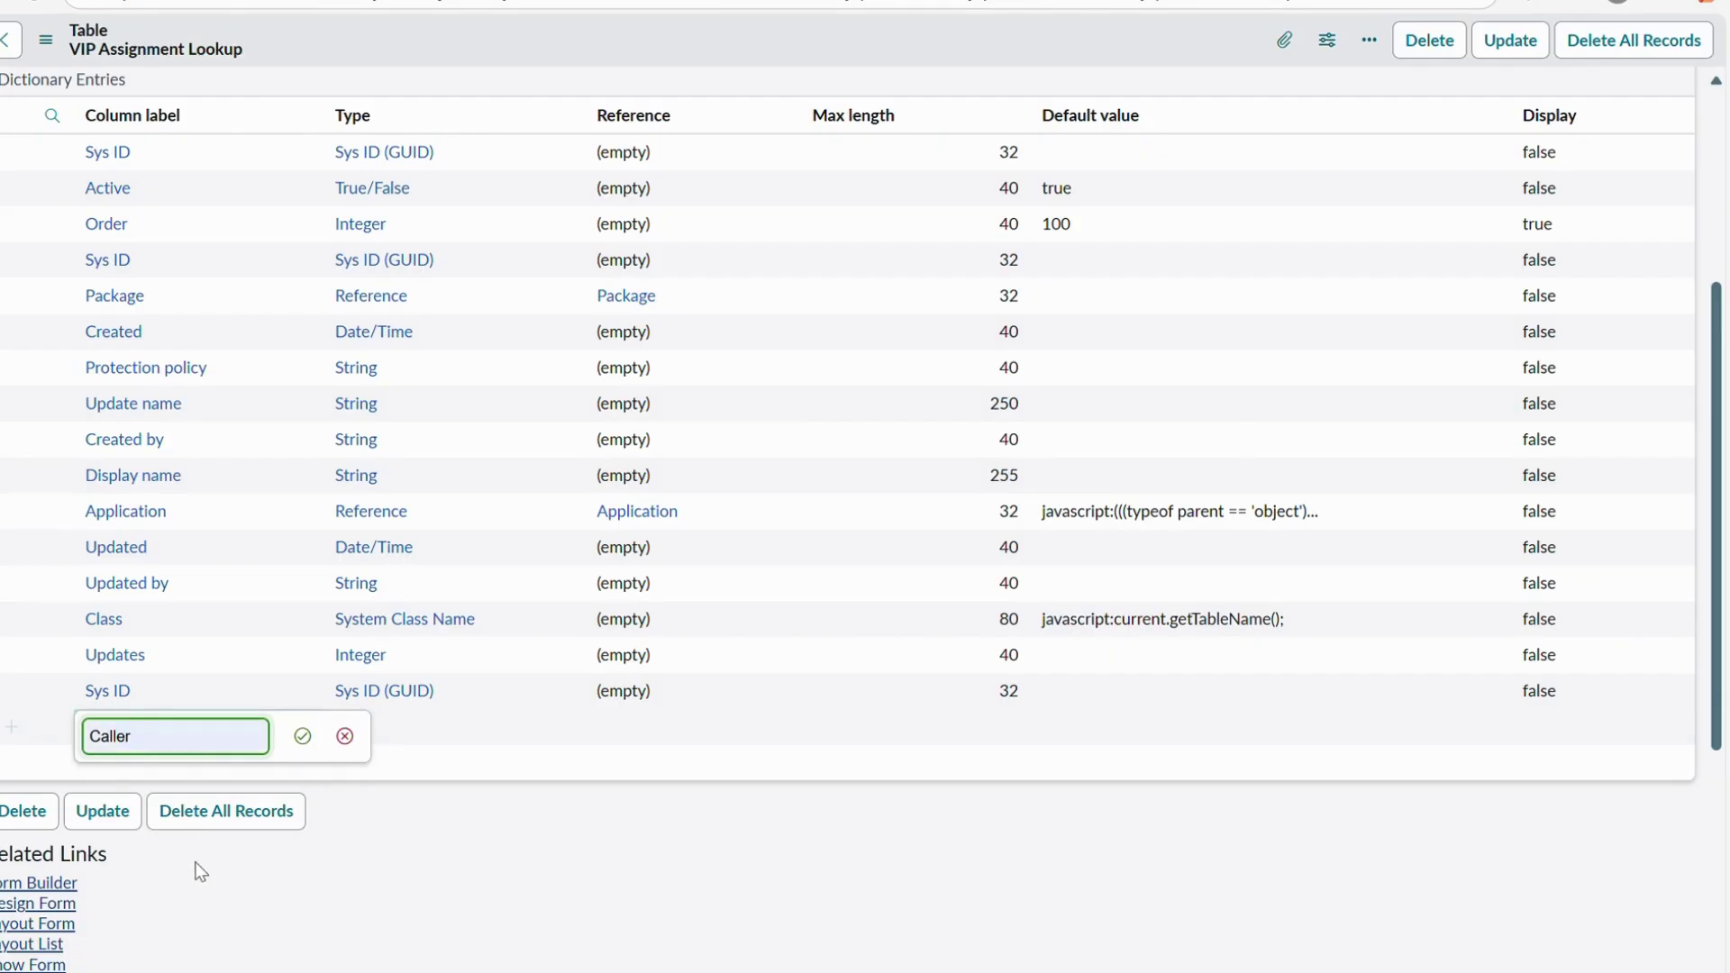
{"action": "key", "text": "Return"}
Set the Caller column's type to Reference
{"action": "left_click", "coordinate": [461, 731]}
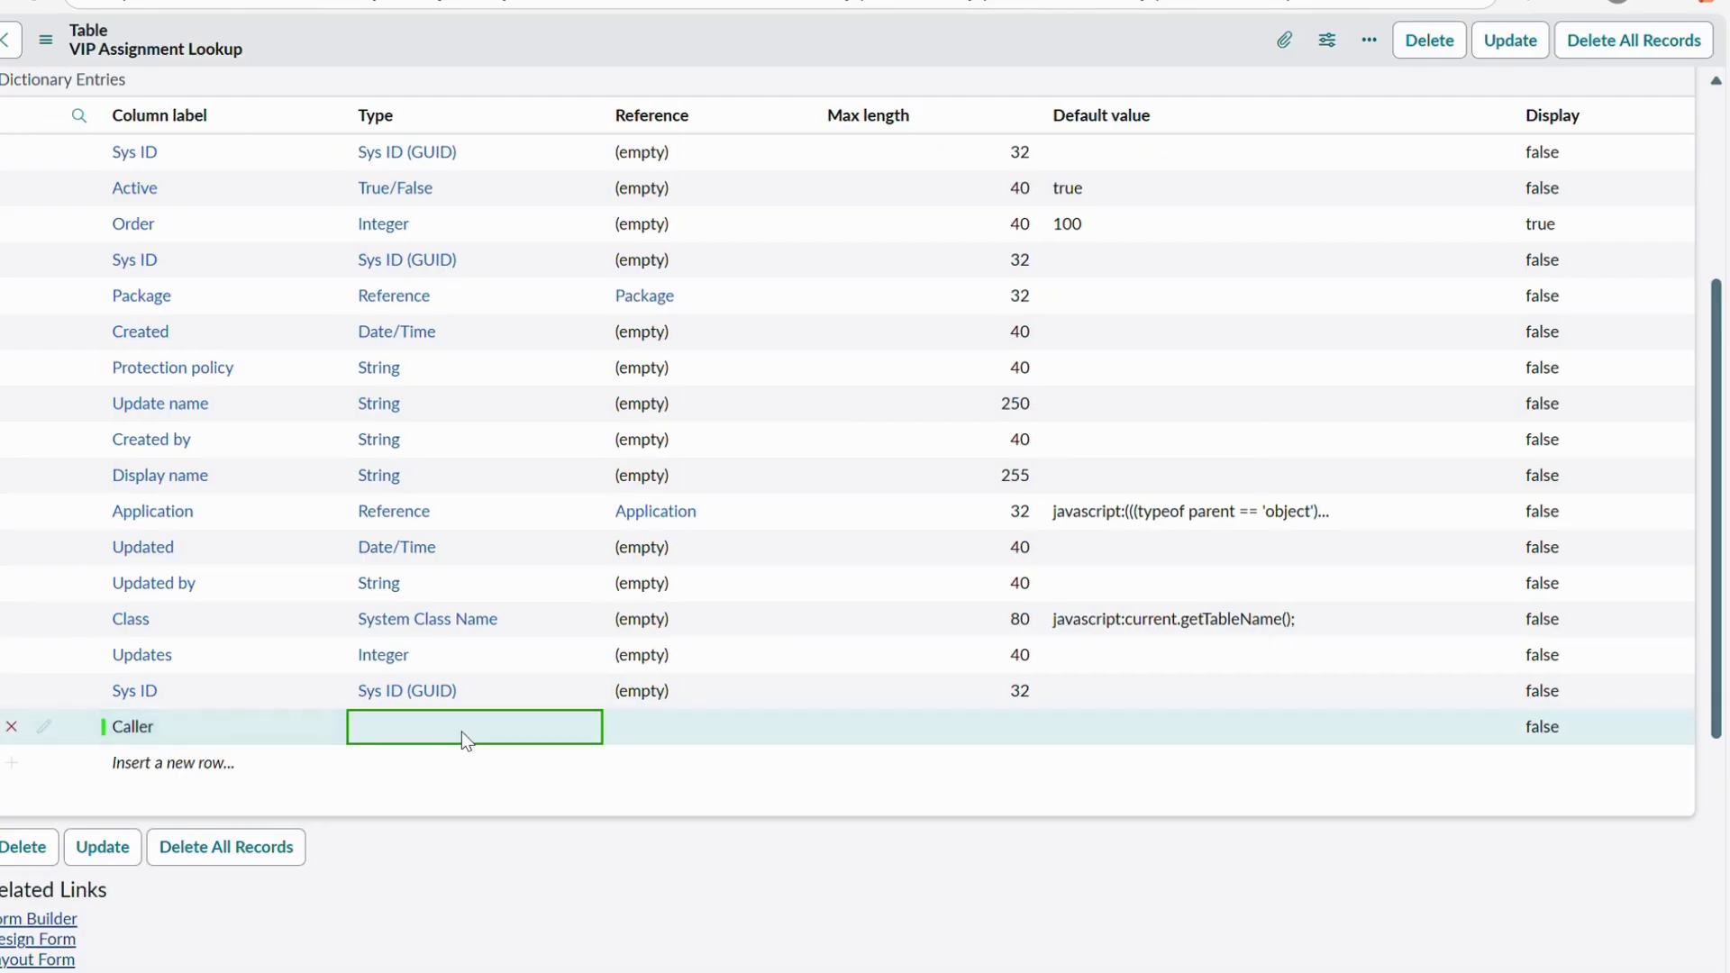
{"action": "left_click", "coordinate": [463, 736]}
{"action": "type", "text": "refre"}
{"action": "key", "text": "BackSpace"}
{"action": "key", "text": "BackSpace"}
{"action": "key", "text": "BackSpace"}
{"action": "type", "text": "ee"}
{"action": "key", "text": "BackSpace"}
{"action": "type", "text": "fer"}
{"action": "left_click", "coordinate": [461, 801]}
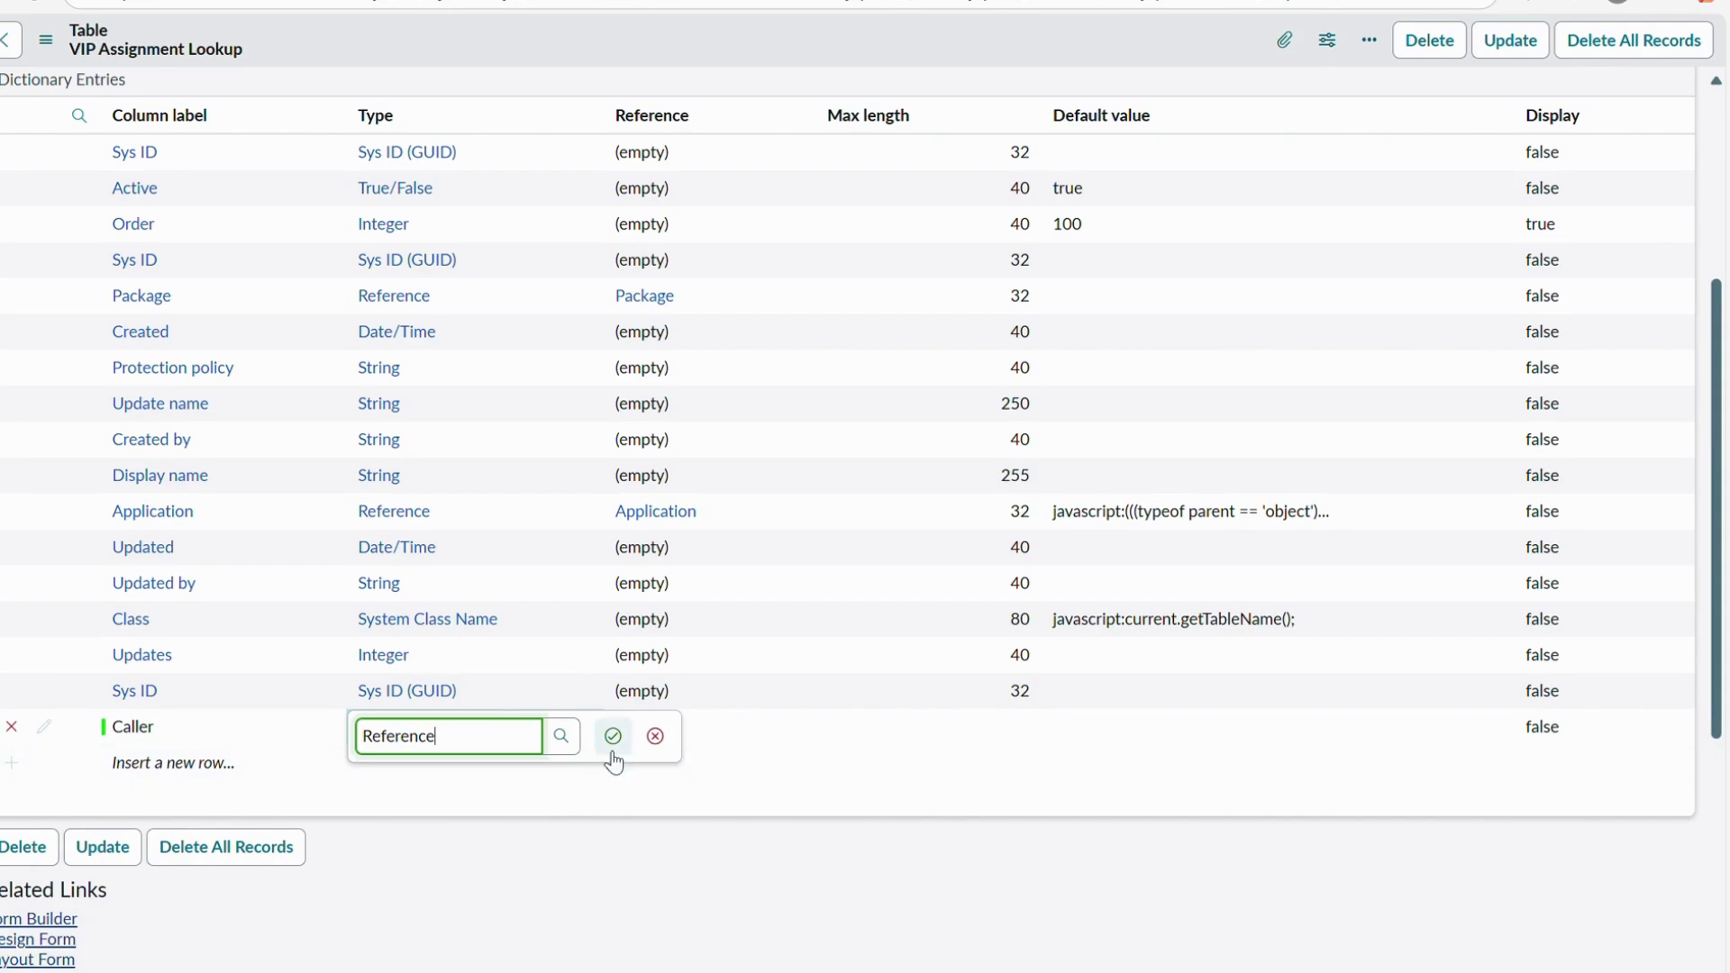
{"action": "left_click", "coordinate": [612, 738]}
Add a Category column of type Choice below the Caller column
{"action": "left_click", "coordinate": [135, 773]}
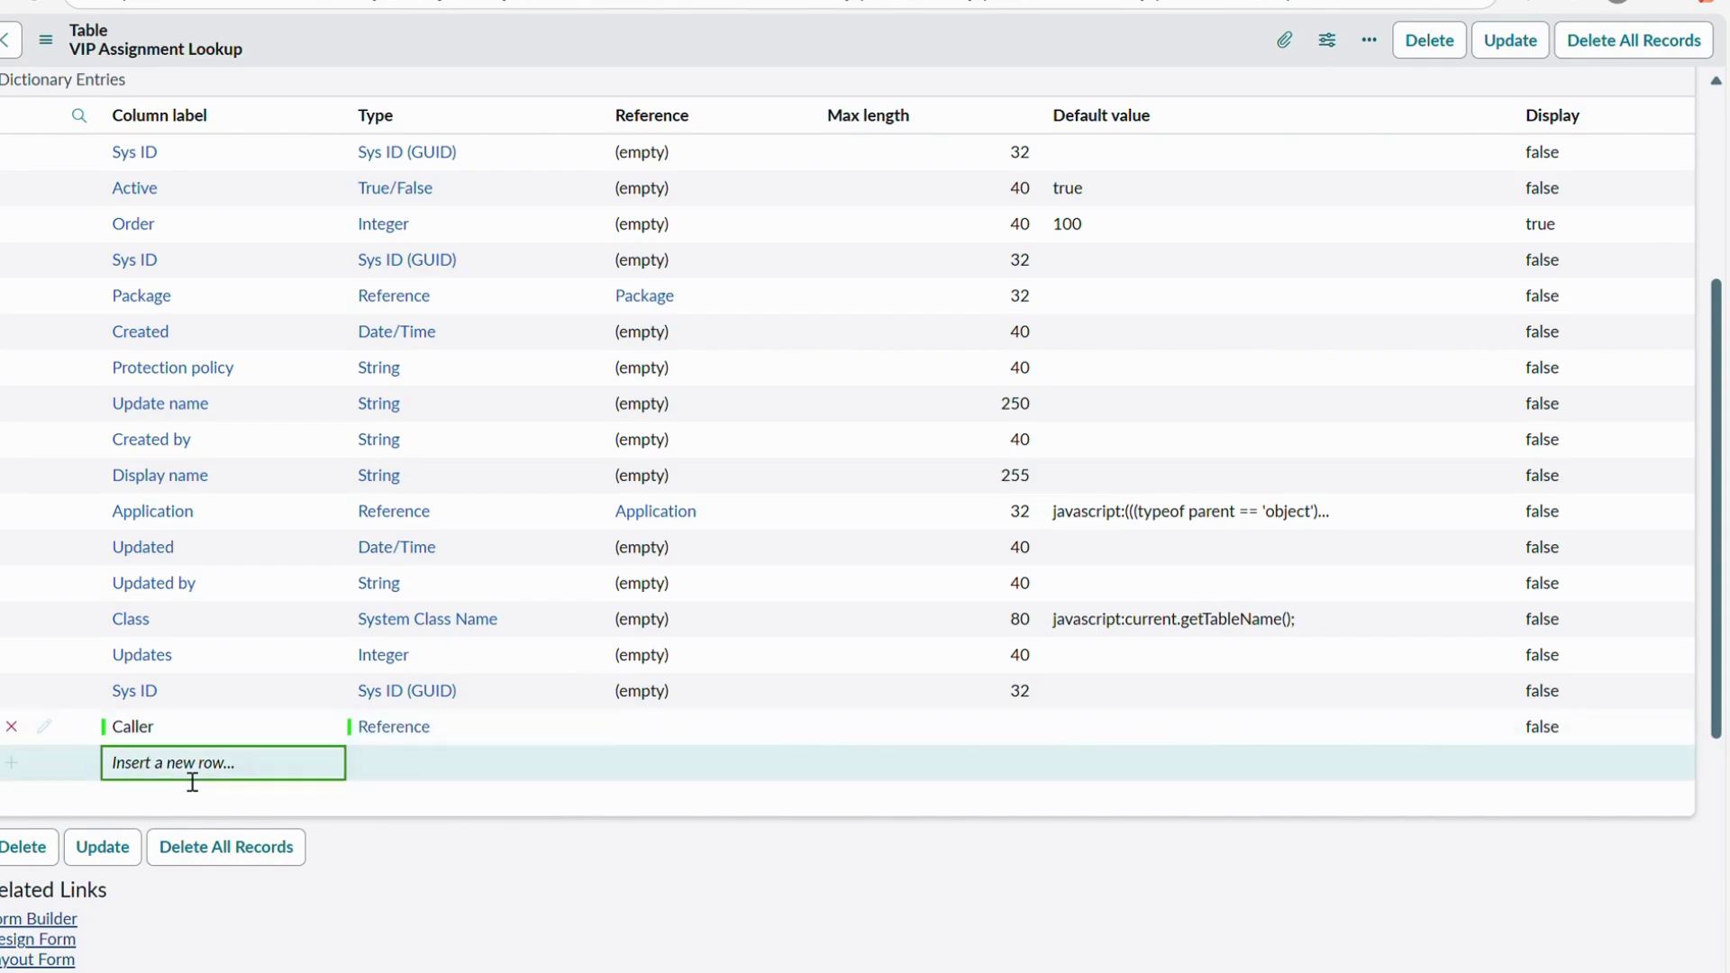
{"action": "left_click", "coordinate": [189, 776]}
{"action": "type", "text": "Category"}
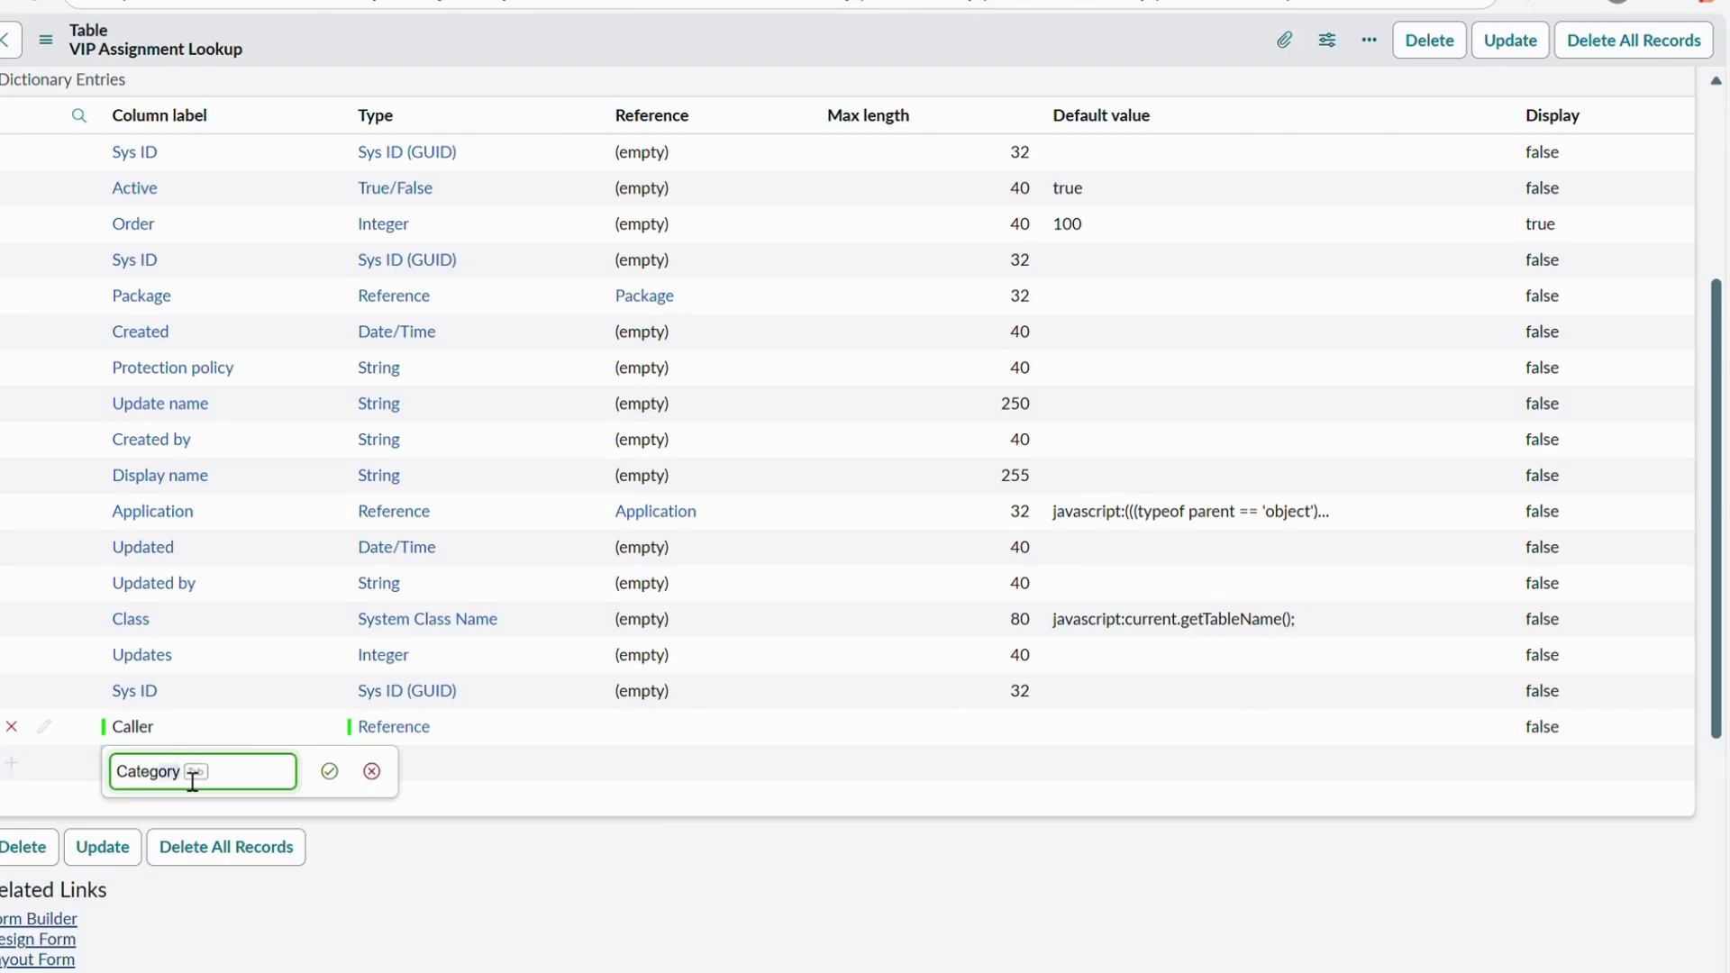
{"action": "left_click", "coordinate": [329, 771]}
{"action": "left_click", "coordinate": [444, 757]}
{"action": "type", "text": "Choi"}
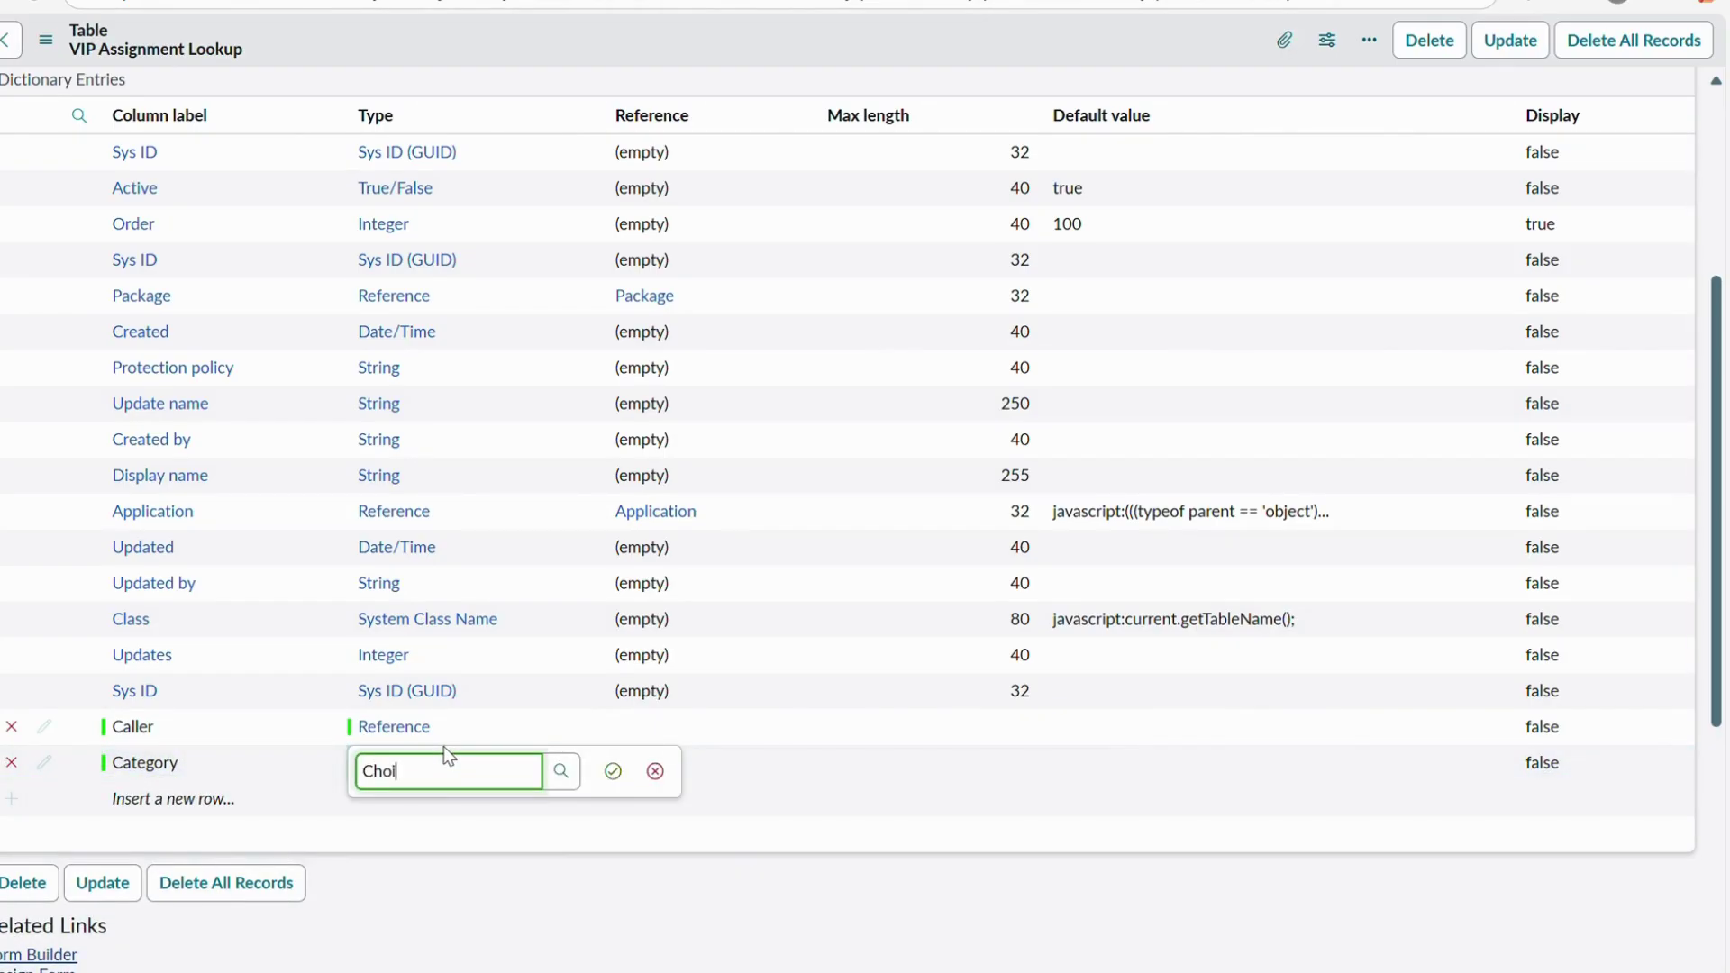
{"action": "type", "text": "ce"}
{"action": "left_click", "coordinate": [446, 837]}
{"action": "left_click", "coordinate": [613, 771]}
Add a Support Group column of type Reference below the Category column
{"action": "left_click", "coordinate": [243, 799]}
{"action": "left_click", "coordinate": [255, 802]}
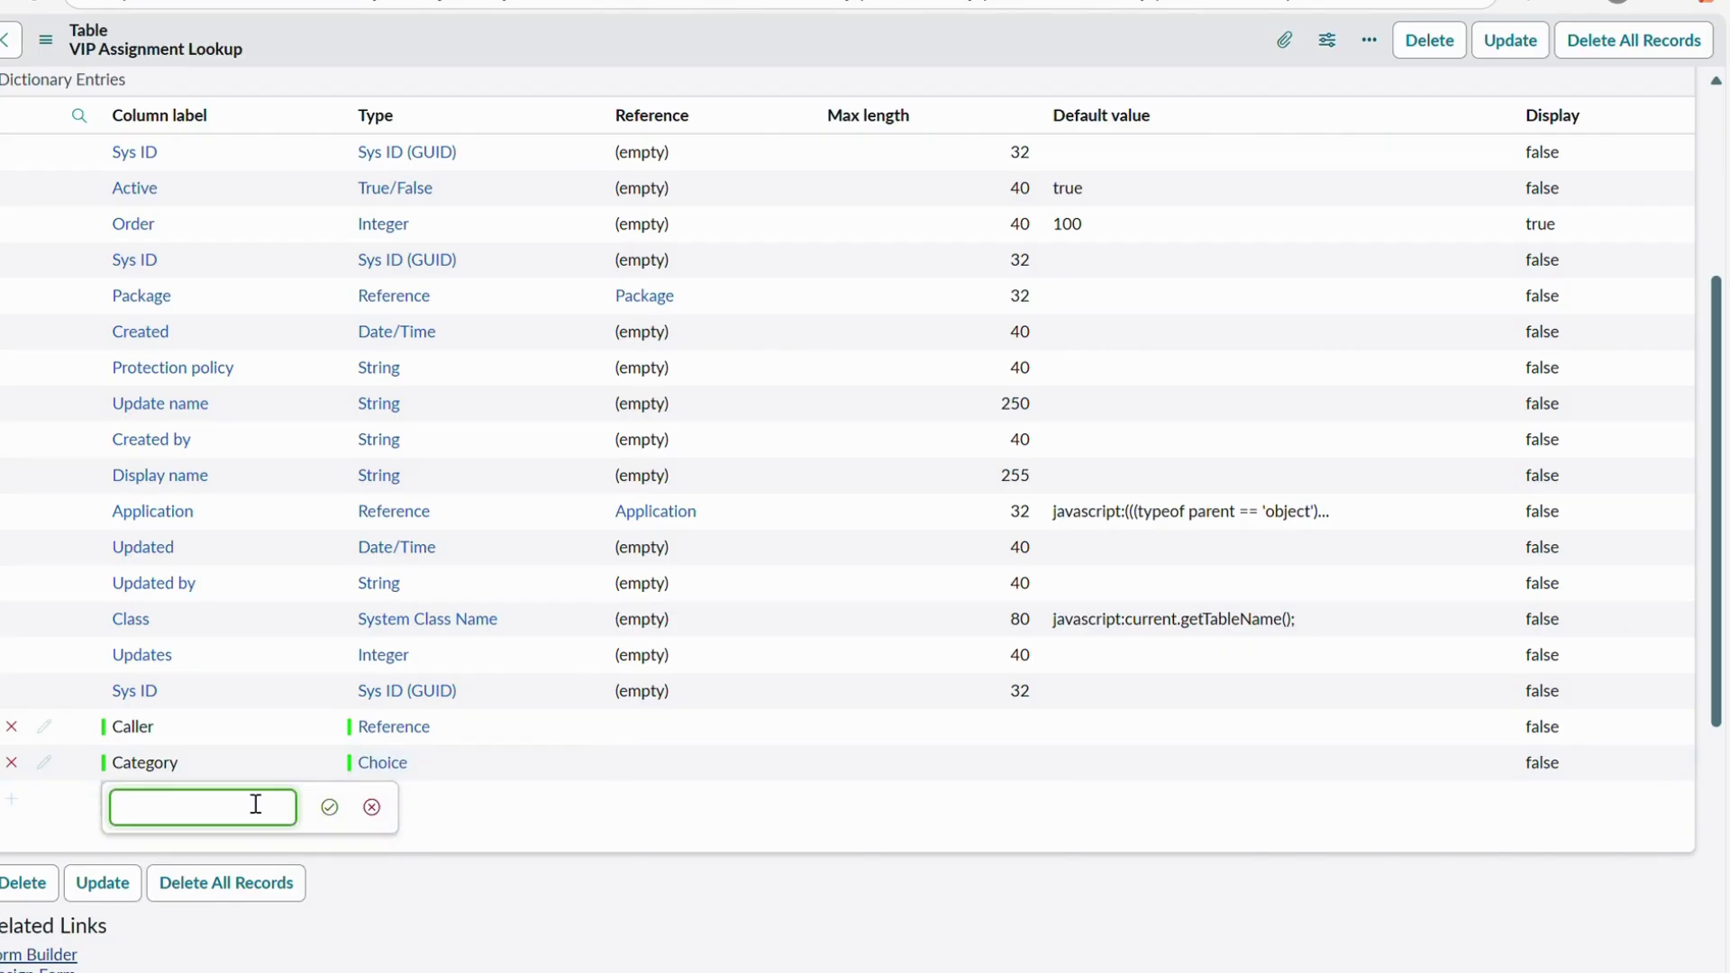
{"action": "type", "text": "Support"}
{"action": "key", "text": "Tab"}
{"action": "left_click", "coordinate": [329, 806]}
{"action": "left_click", "coordinate": [446, 798]}
{"action": "left_click", "coordinate": [448, 798]}
{"action": "type", "text": "re"}
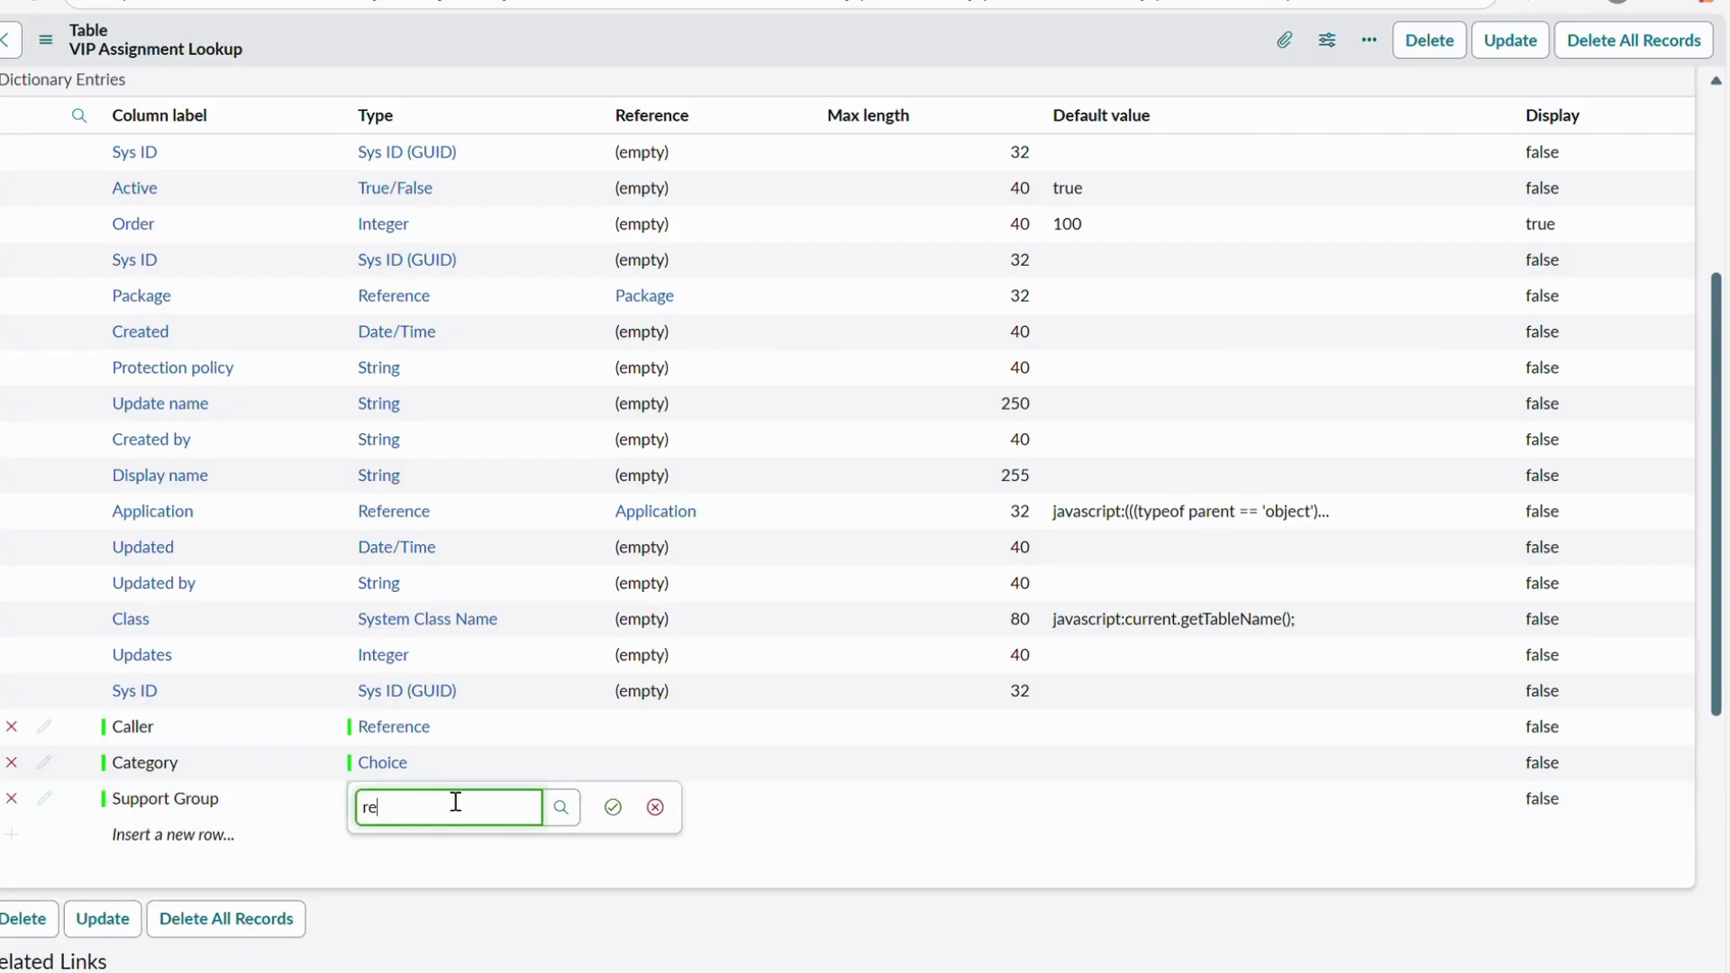
{"action": "type", "text": "fer"}
{"action": "left_click", "coordinate": [451, 878]}
{"action": "left_click", "coordinate": [613, 806]}
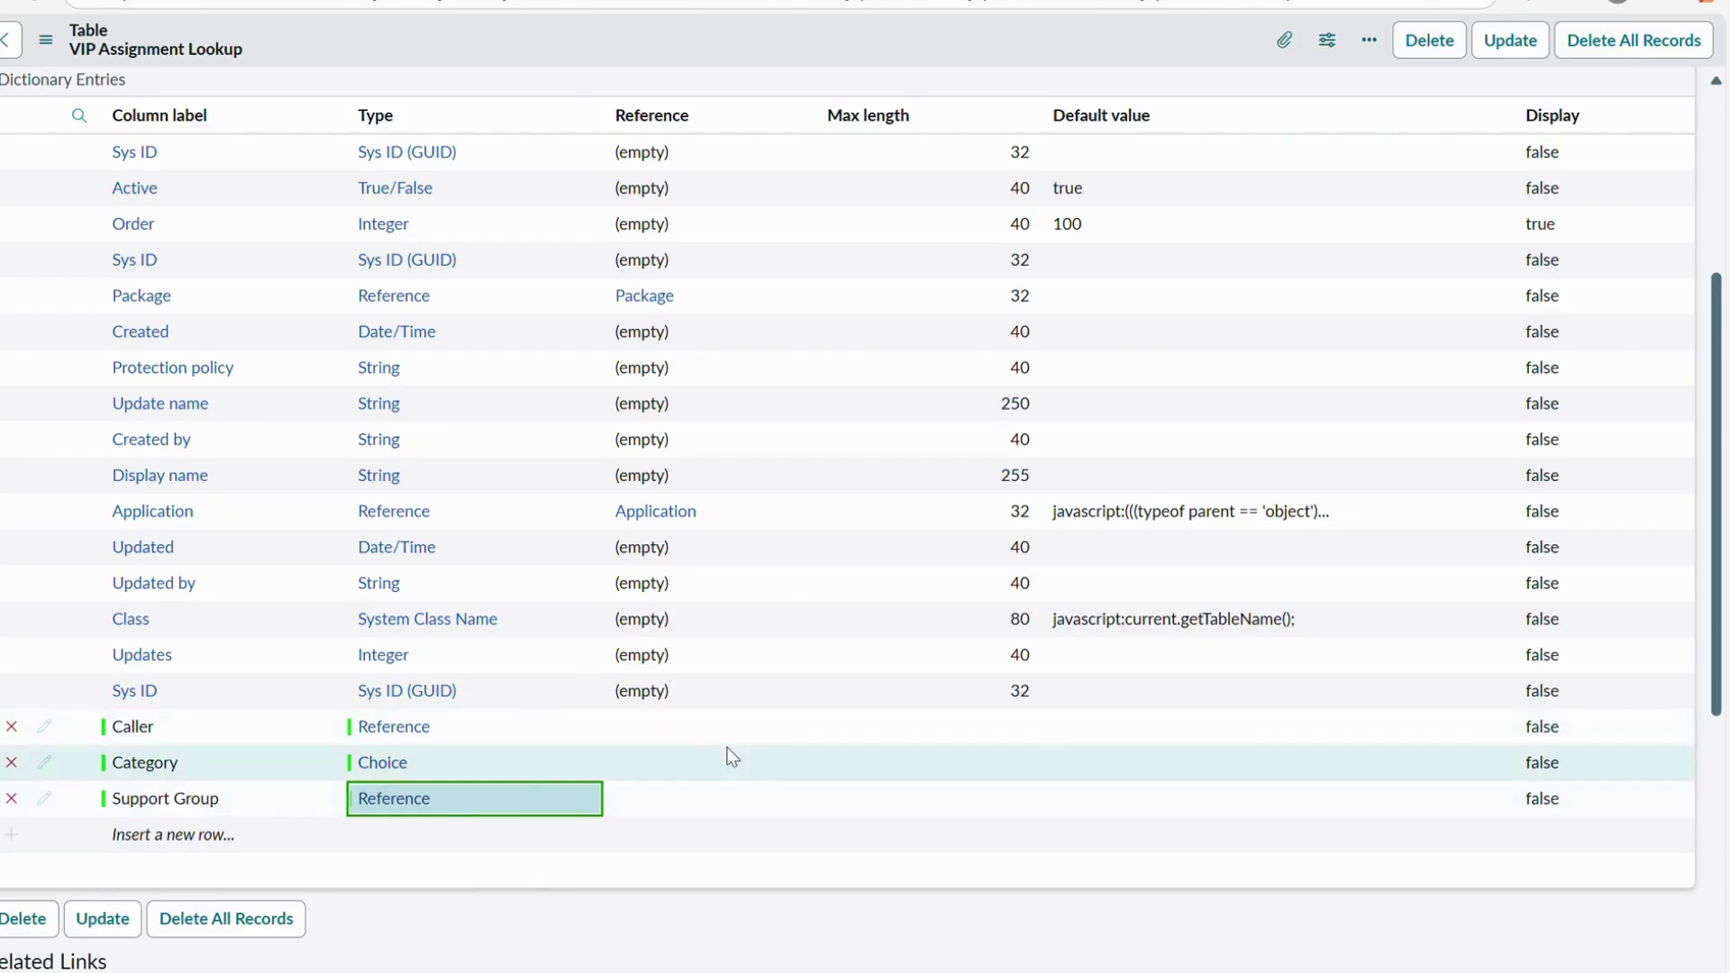
Set the Caller column's reference table to User (sys_user)
{"action": "left_click", "coordinate": [679, 726]}
{"action": "left_click", "coordinate": [679, 726]}
{"action": "type", "text": "sys"}
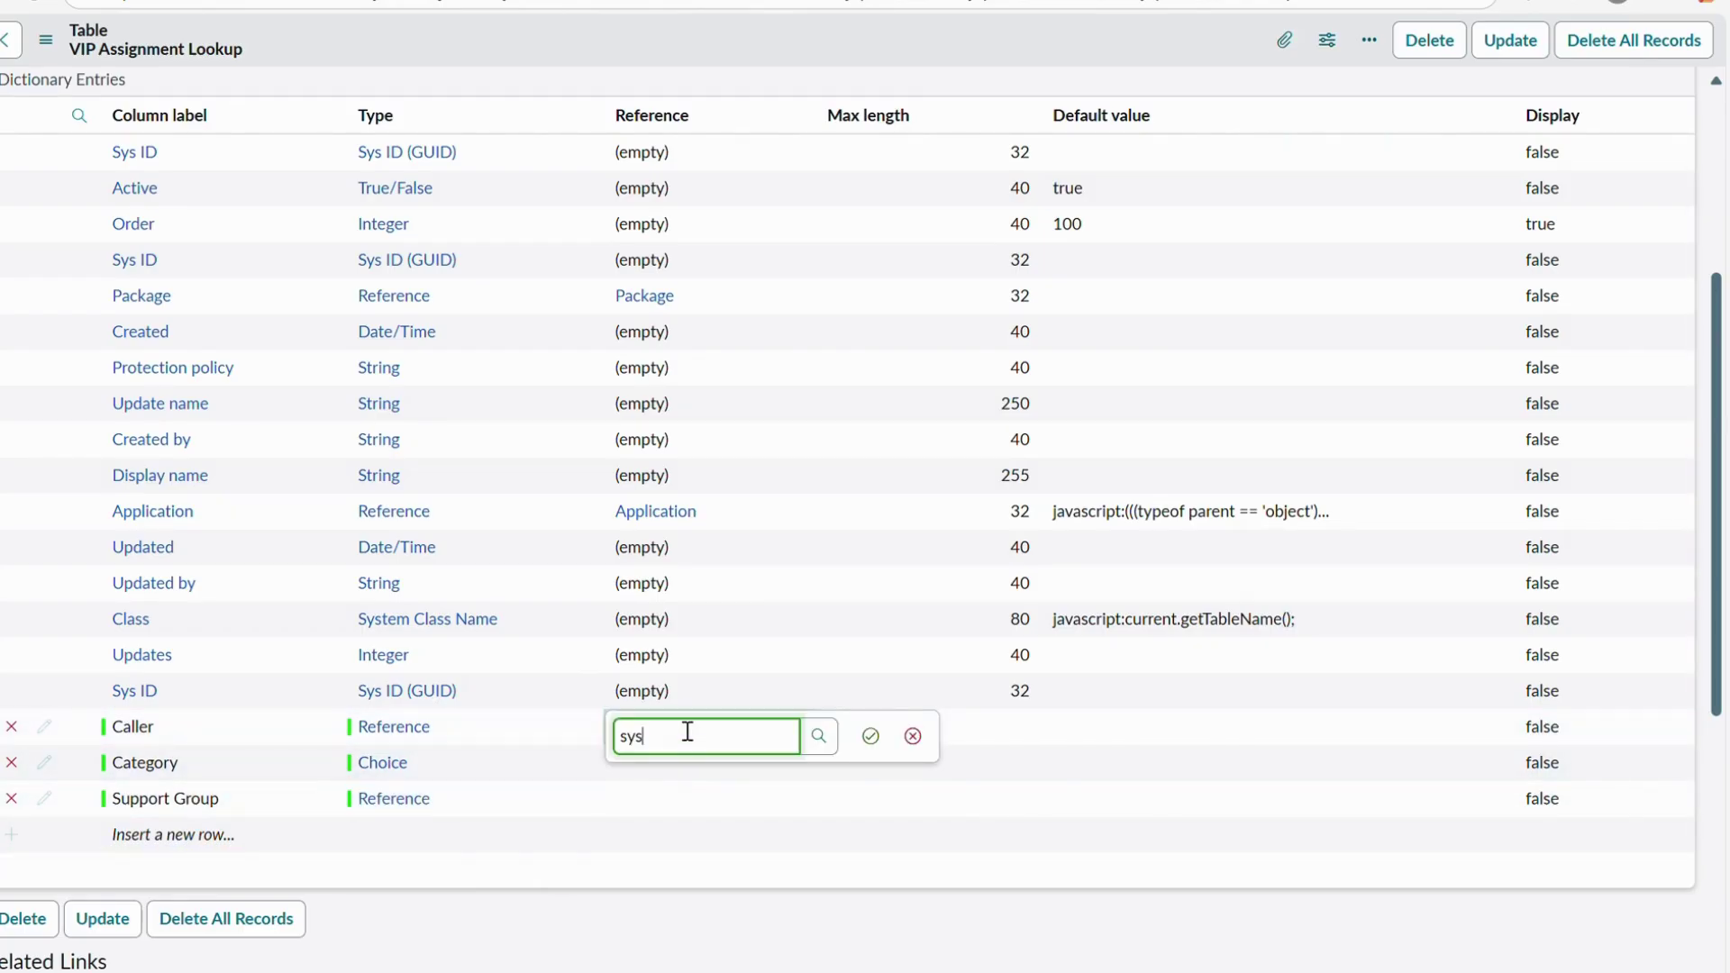
{"action": "type", "text": "_user"}
{"action": "scroll", "coordinate": [671, 892], "scroll_direction": "down", "scroll_amount": 3}
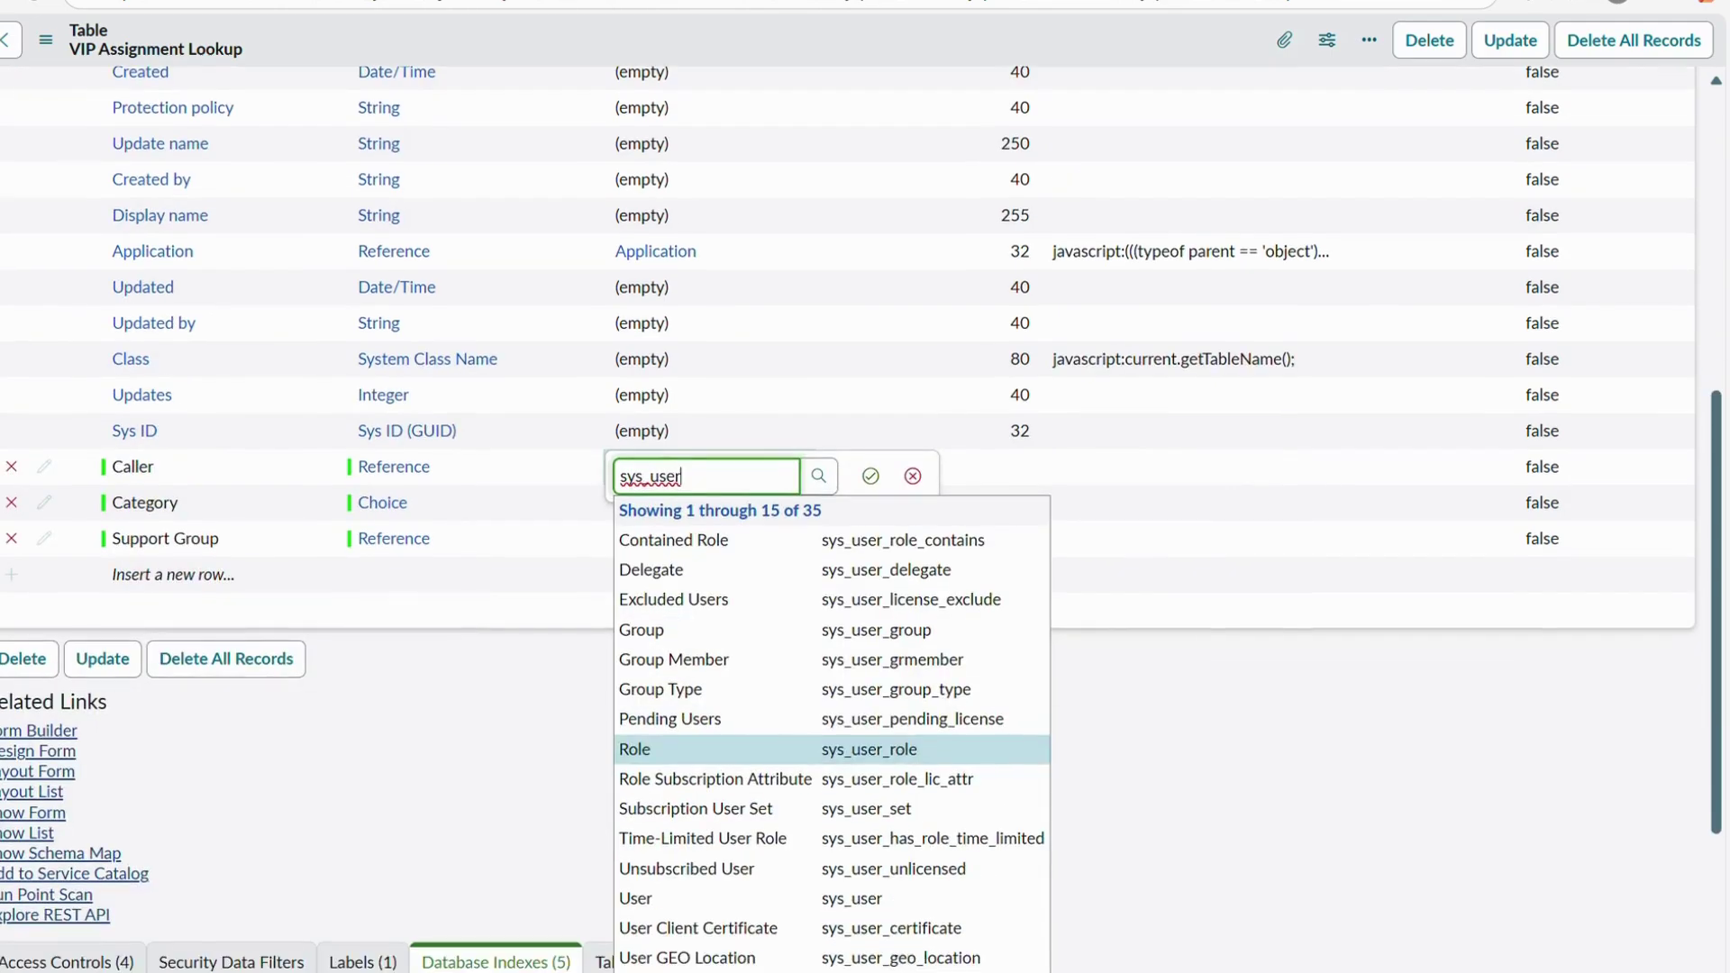
{"action": "left_click", "coordinate": [667, 912]}
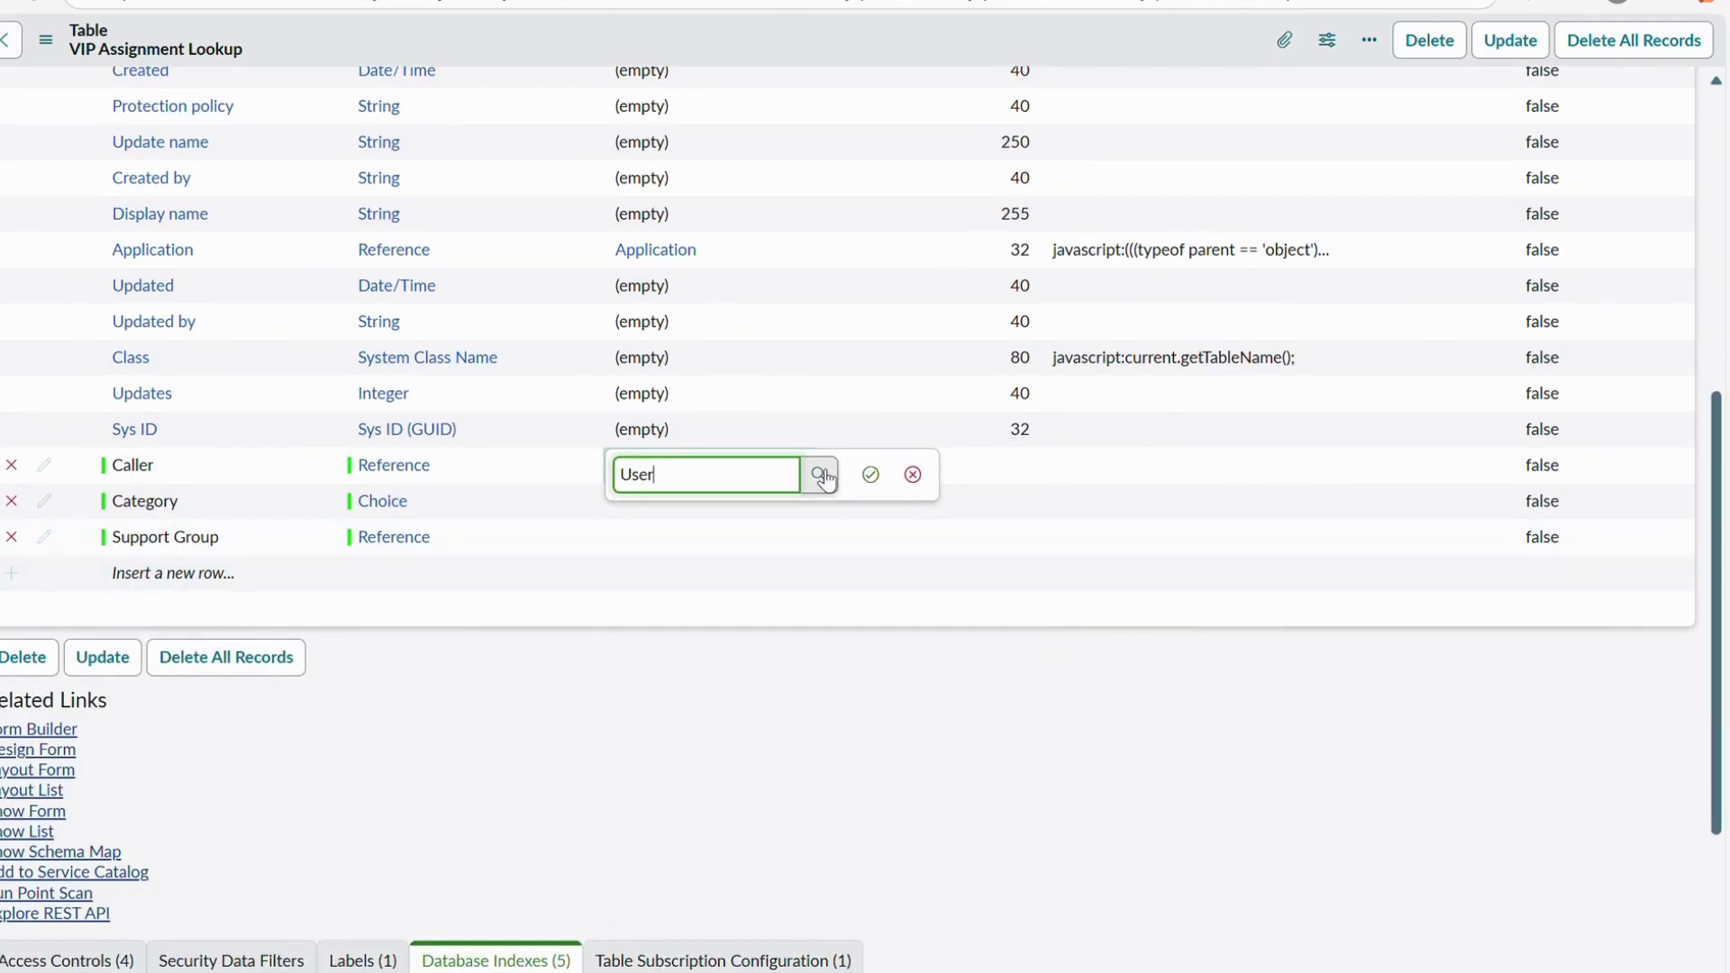
{"action": "left_click", "coordinate": [870, 475]}
Set the Support Group column's reference table to Group (sys_user_group) and save the table record
{"action": "double_click", "coordinate": [707, 530]}
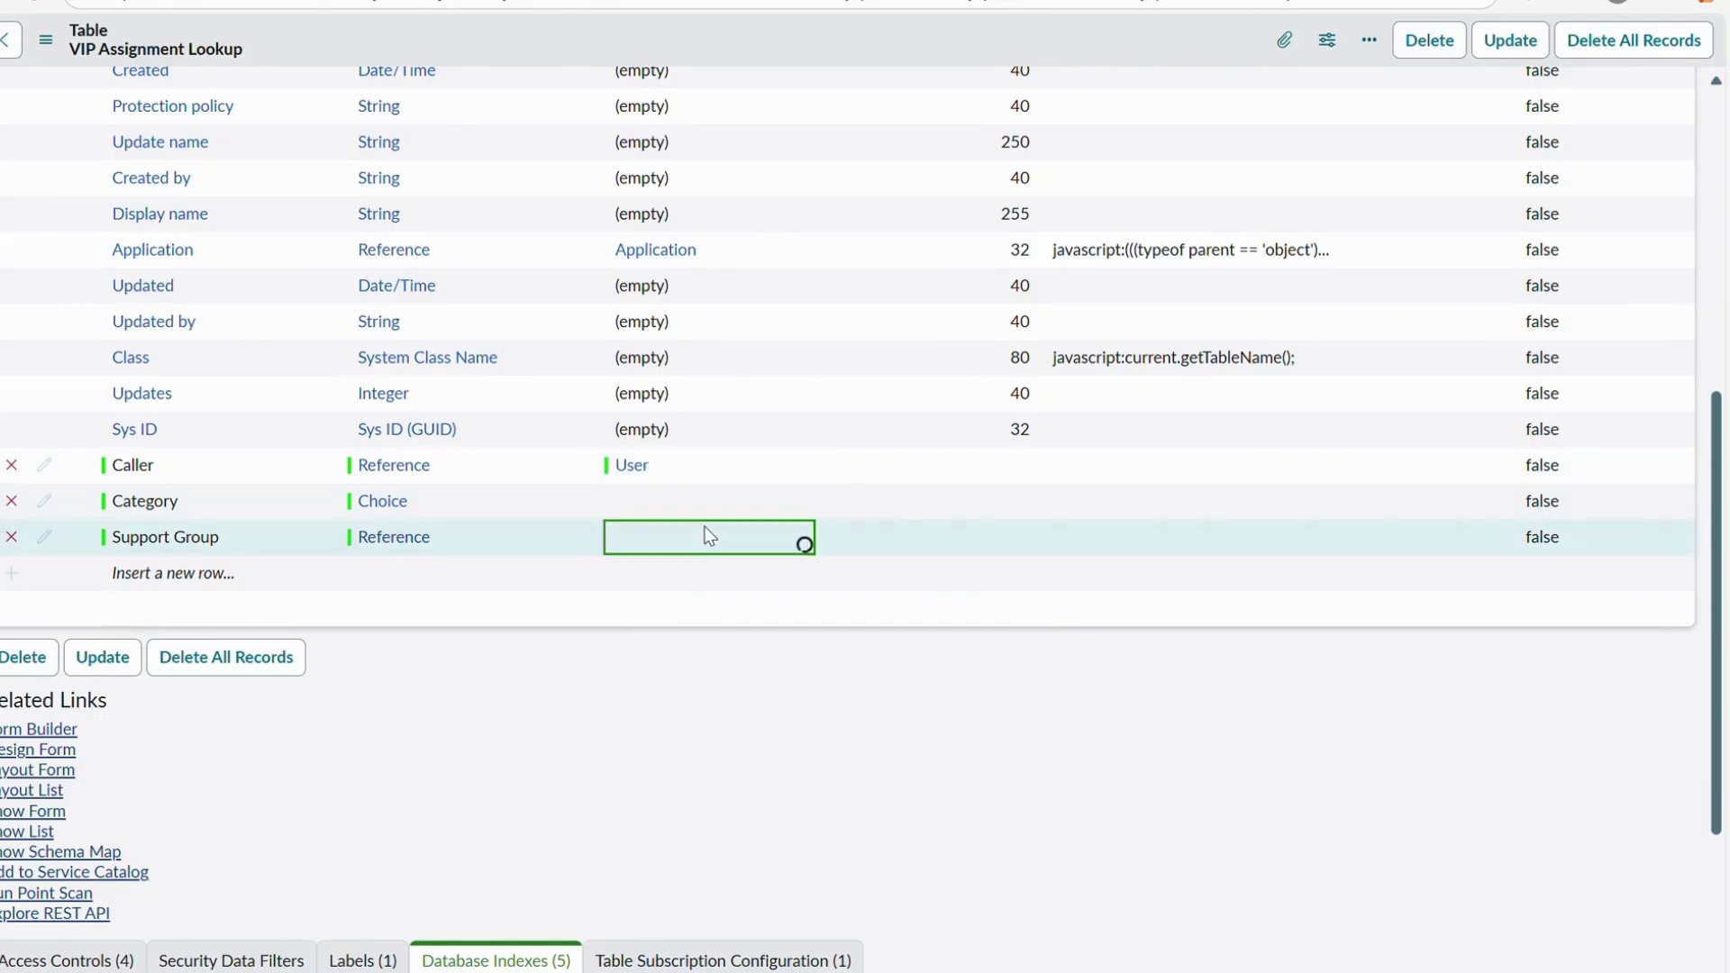
{"action": "type", "text": "sys_user"}
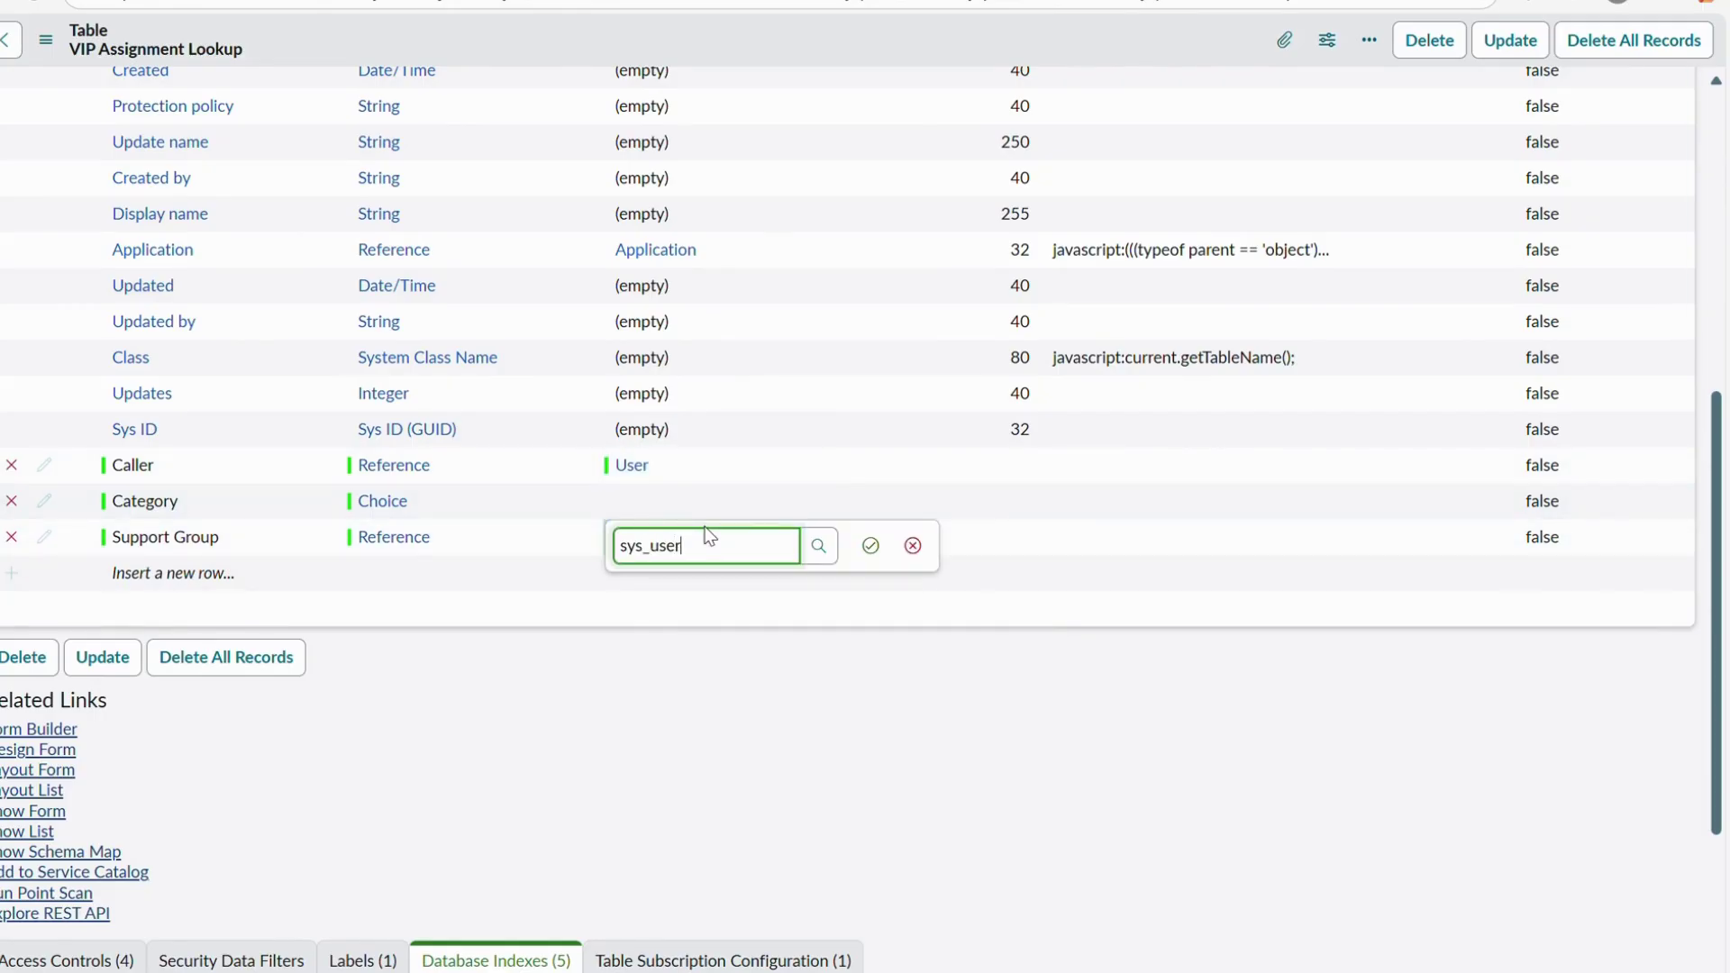
{"action": "type", "text": "_group"}
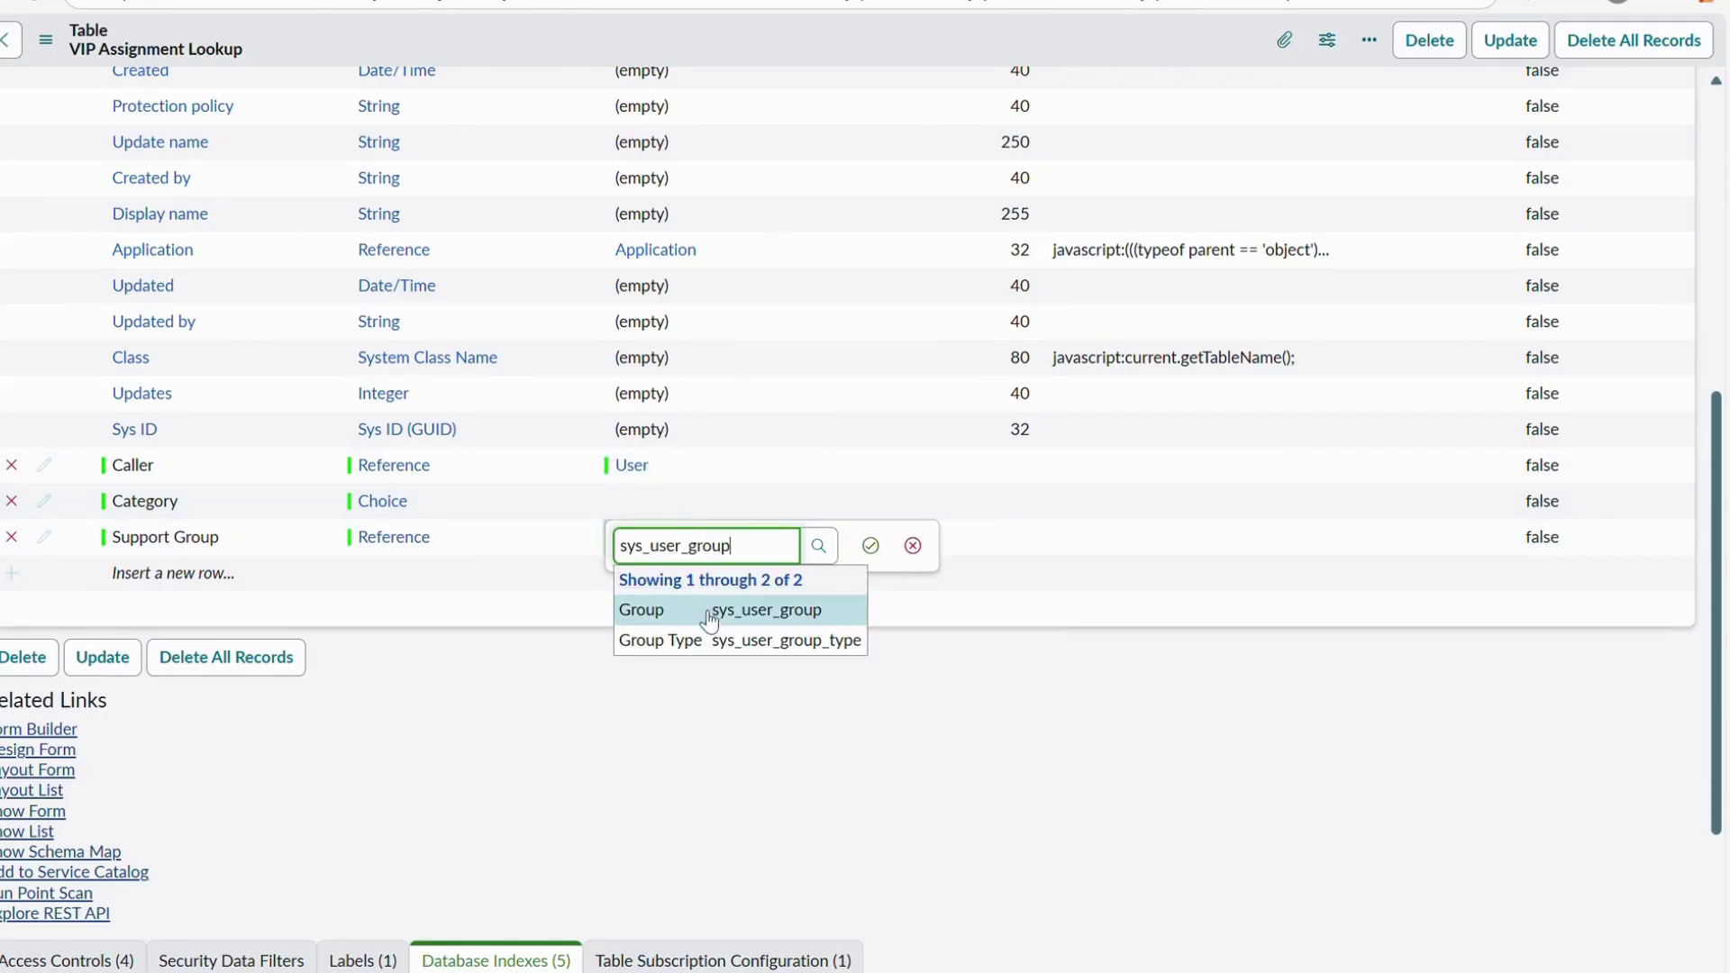
{"action": "left_click", "coordinate": [695, 612]}
{"action": "left_click", "coordinate": [871, 546]}
{"action": "scroll", "coordinate": [612, 540], "scroll_direction": "up", "scroll_amount": 7}
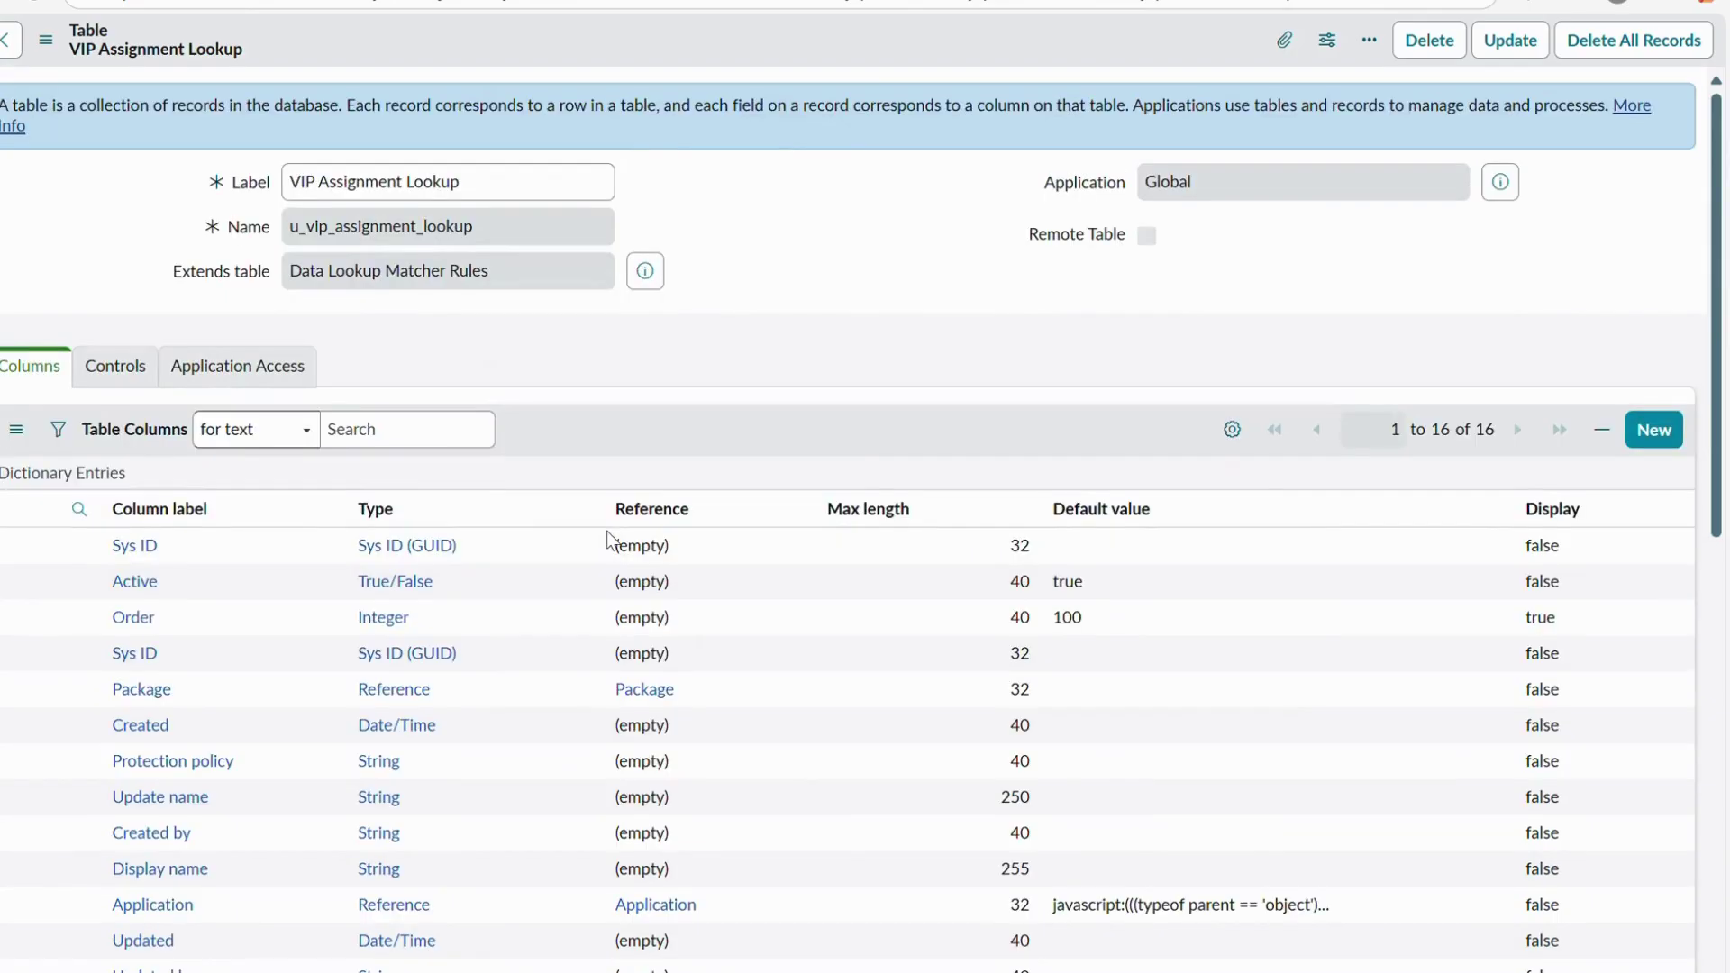
{"action": "right_click", "coordinate": [640, 34]}
{"action": "left_click", "coordinate": [662, 45]}
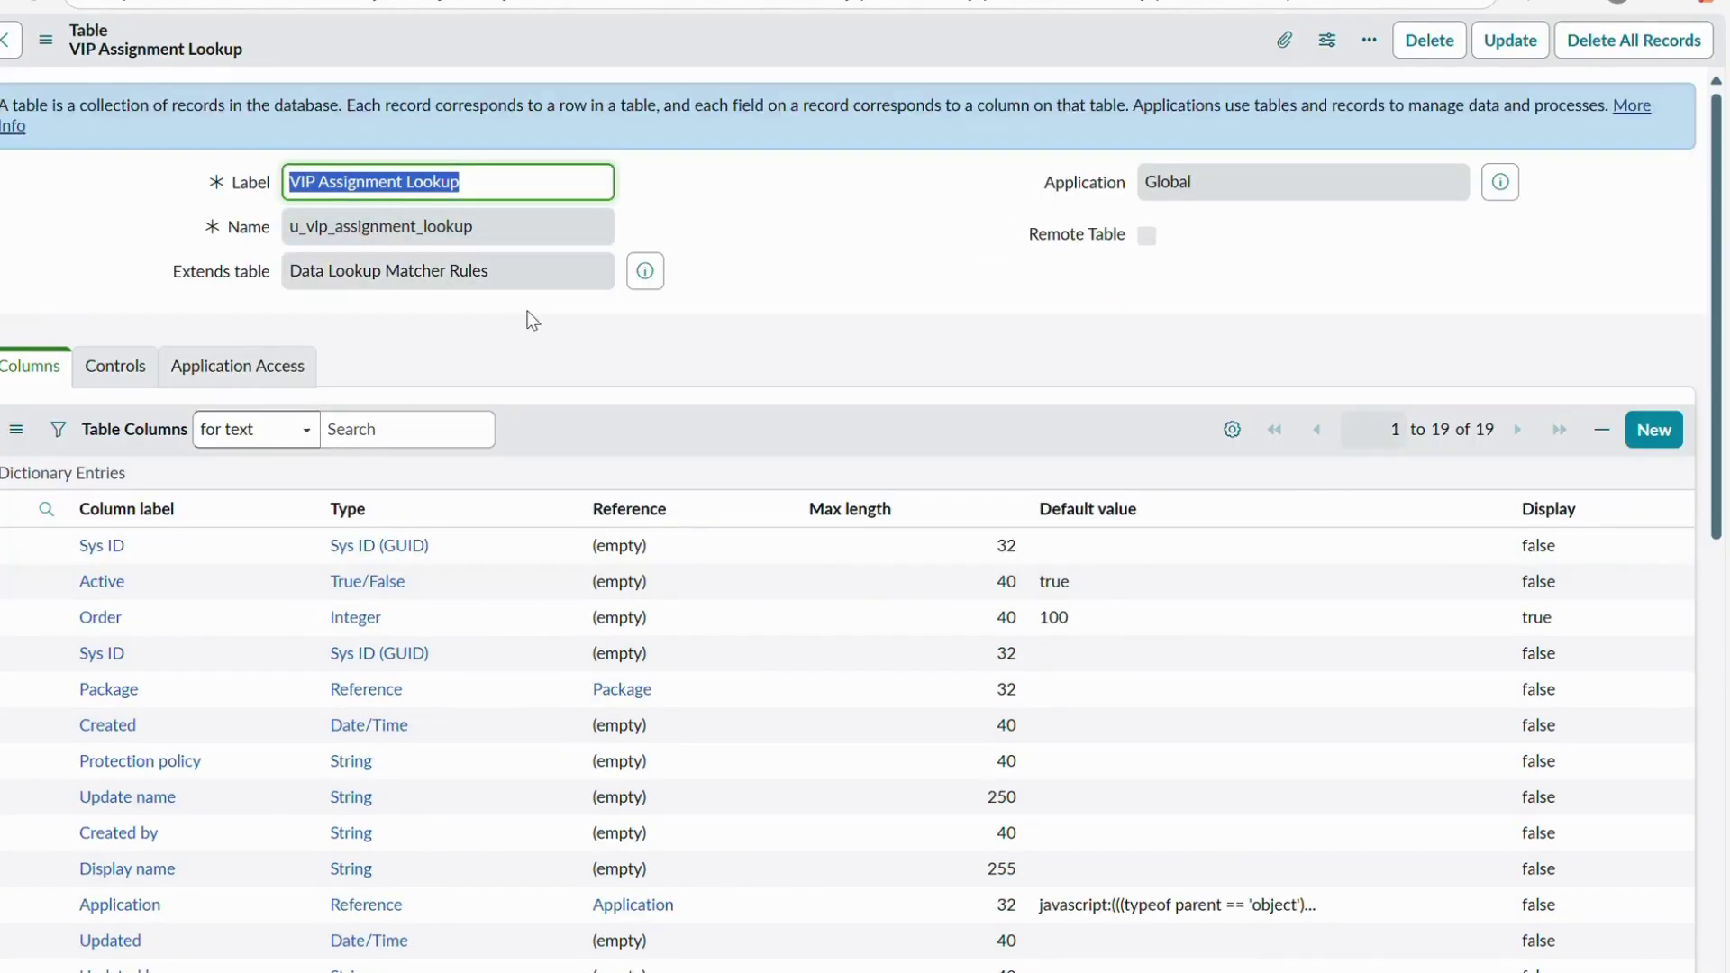
Copy the table's name and open its record list from the navigator with u_vip_assignment_lookup.LIST
{"action": "left_click", "coordinate": [216, 235]}
{"action": "key", "text": "ctrl+c"}
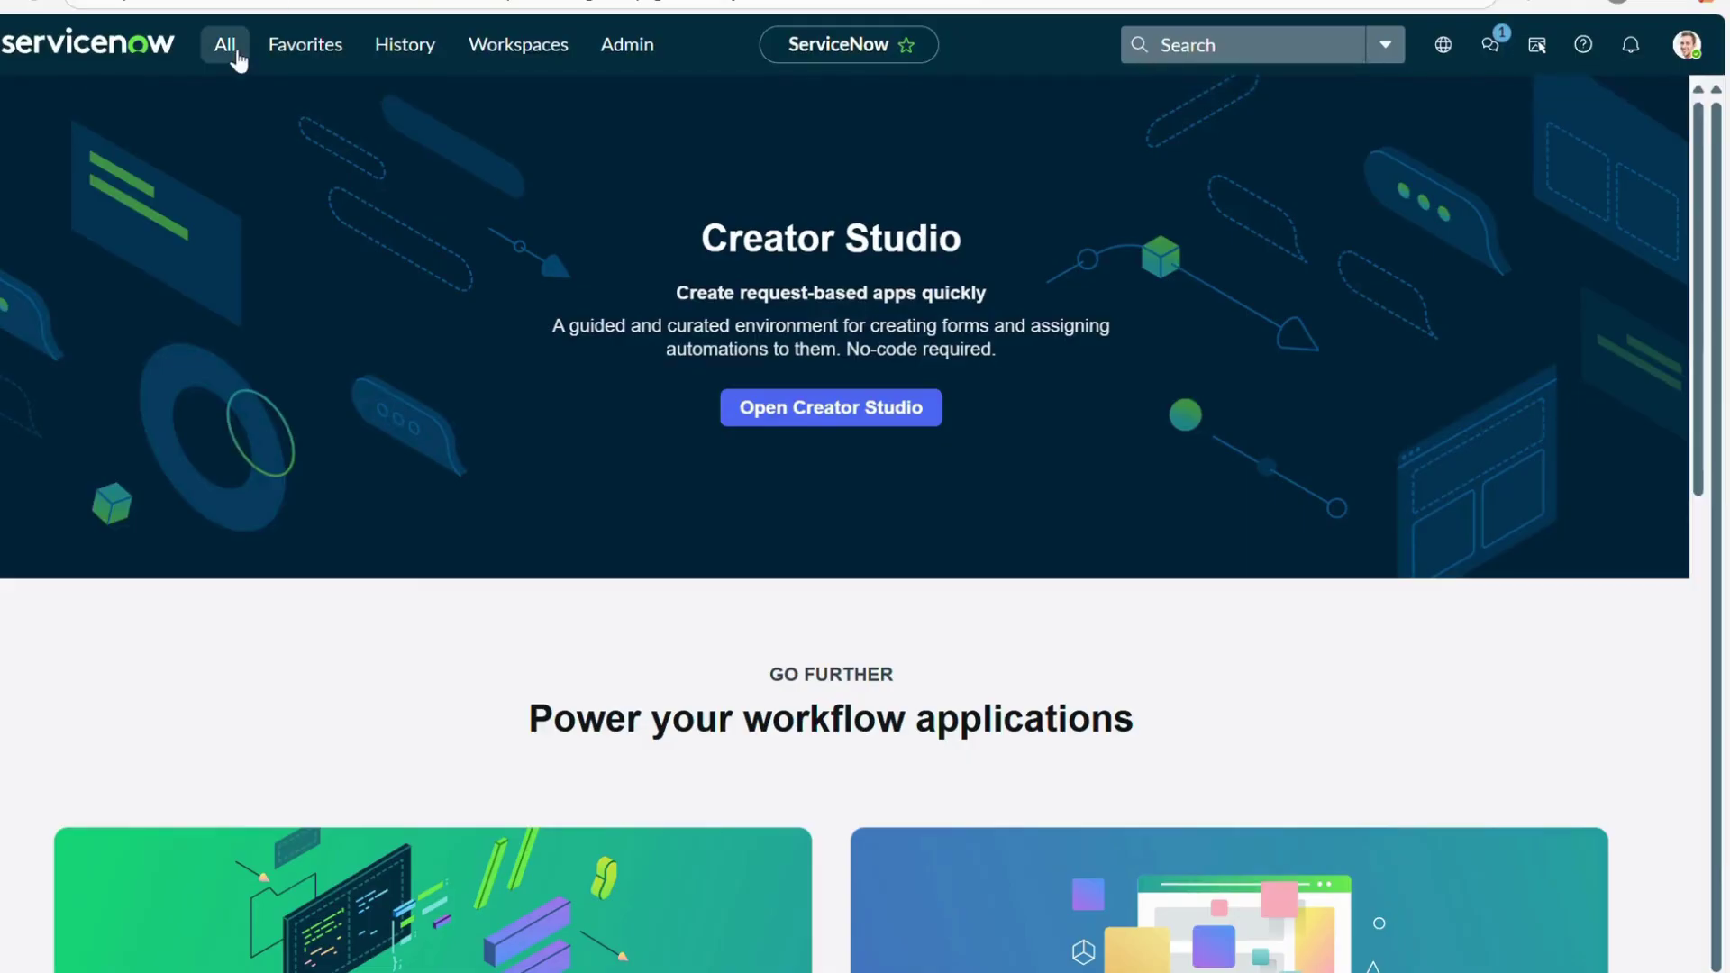
{"action": "left_click", "coordinate": [225, 45]}
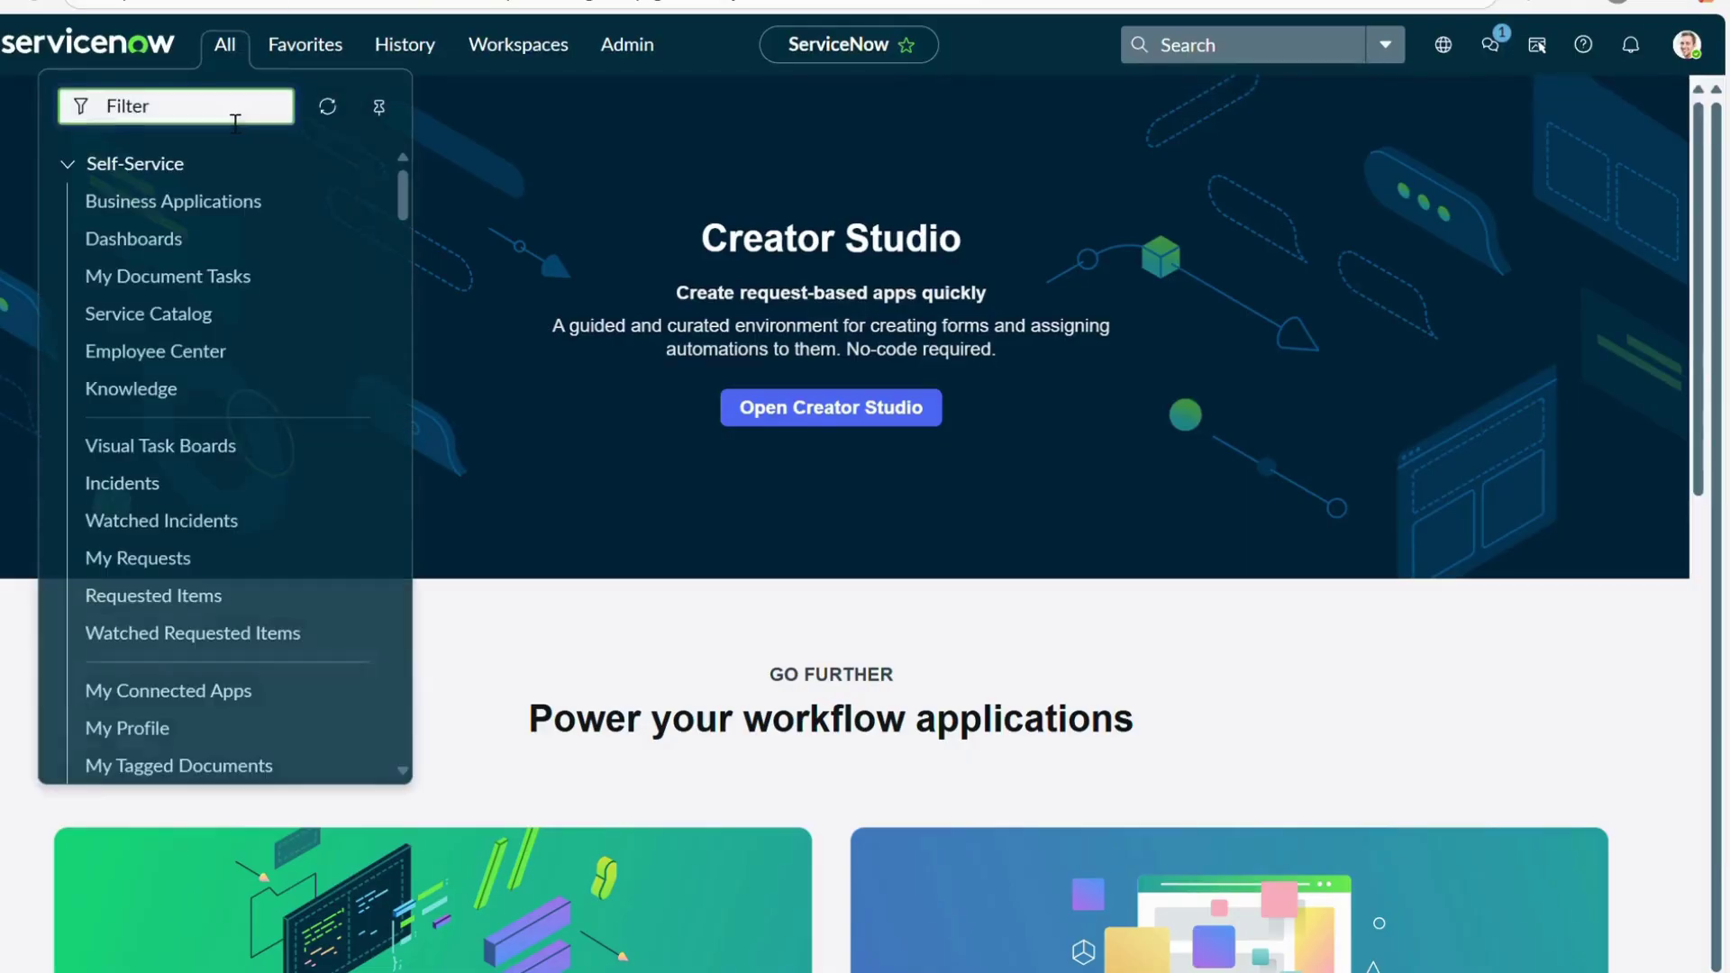
{"action": "key", "text": "ctrl+v"}
{"action": "type", "text": ".LIST"}
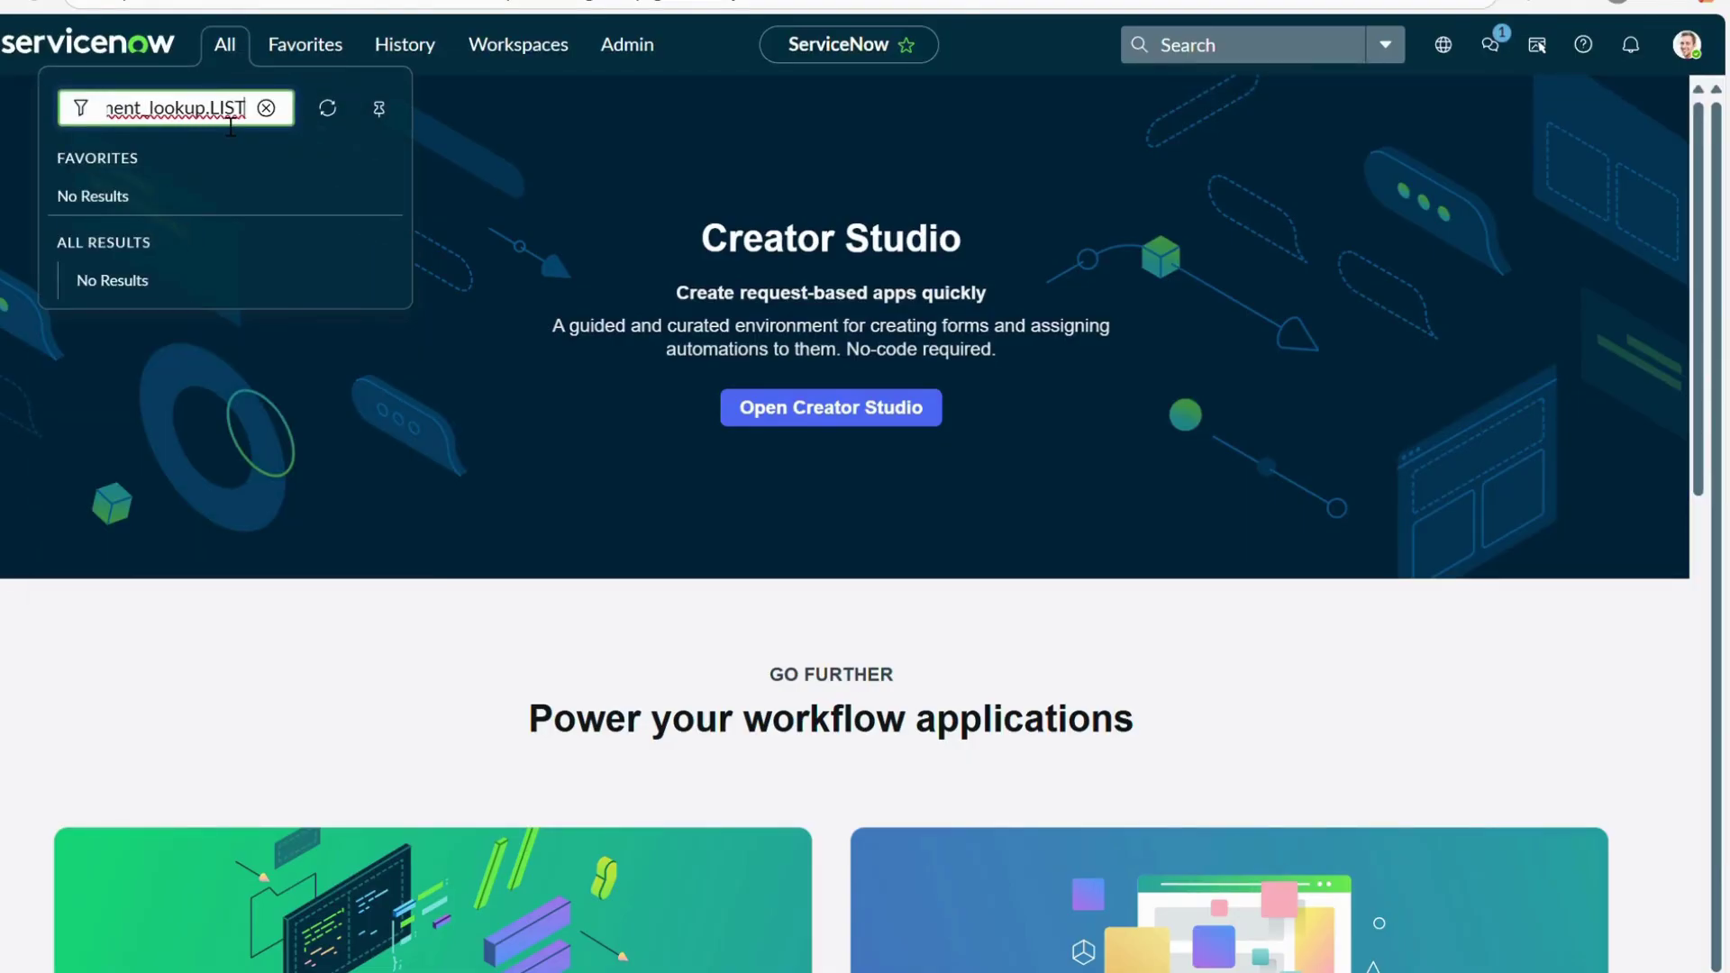
{"action": "key", "text": "Return"}
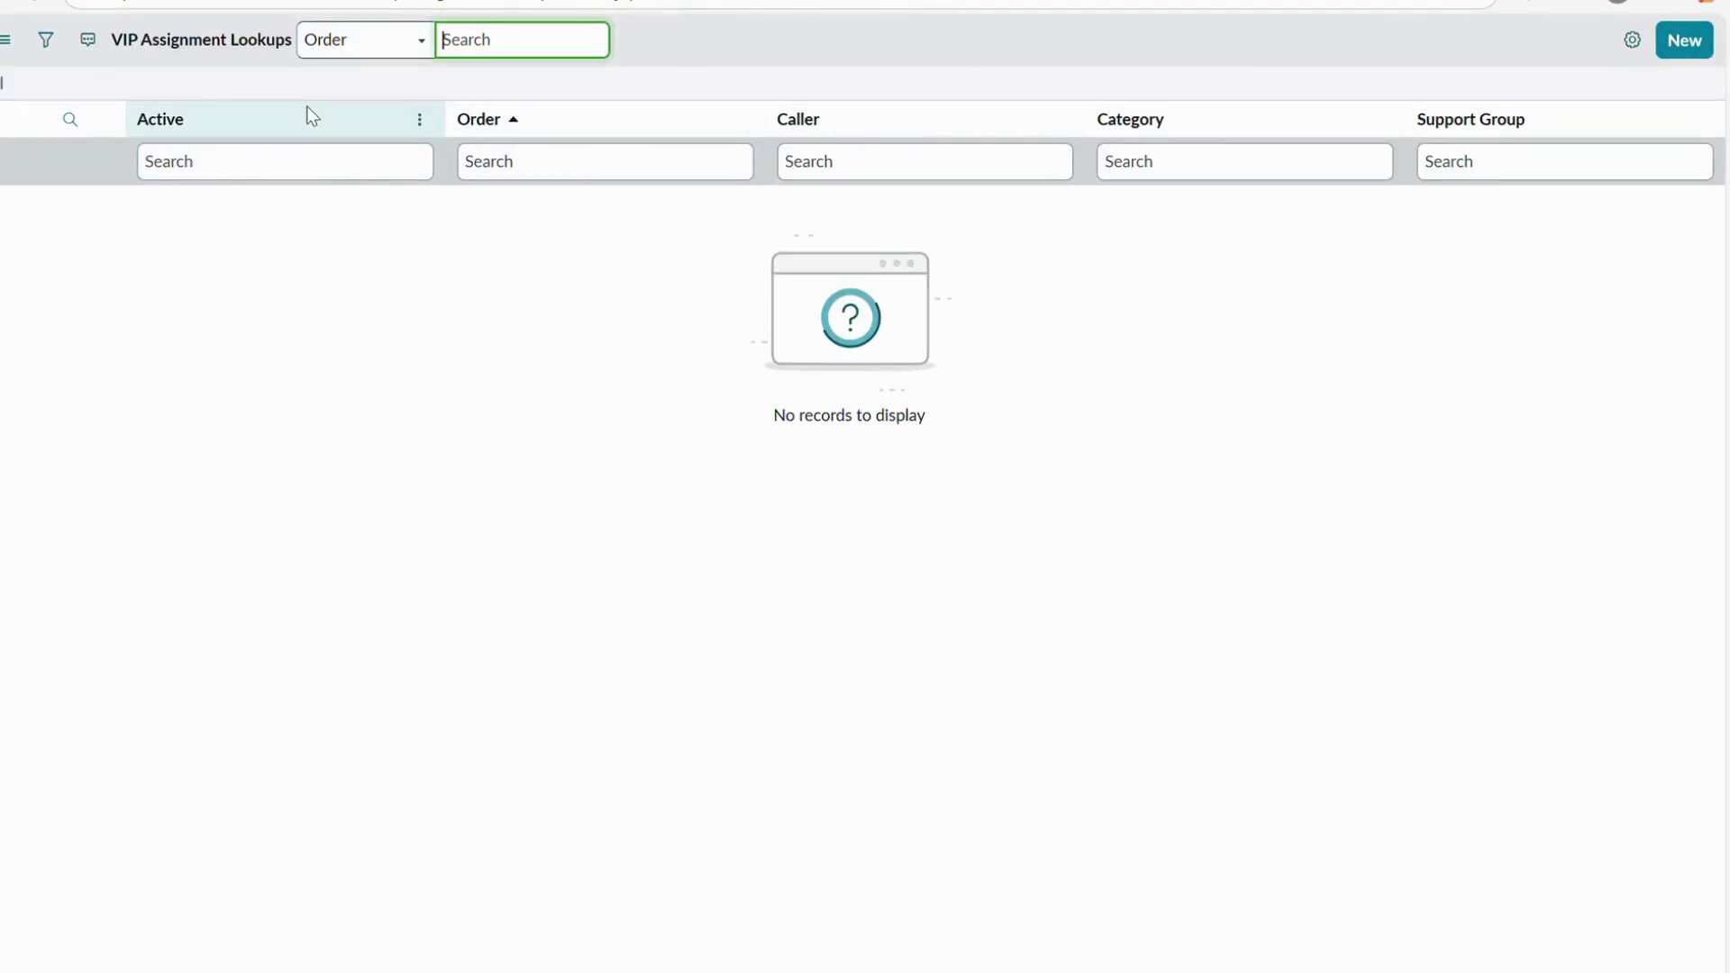
Review the Caller, Category and Support Group columns in the VIP Assignment Lookups list
{"action": "left_click_drag", "start_coordinate": [884, 124], "coordinate": [676, 120]}
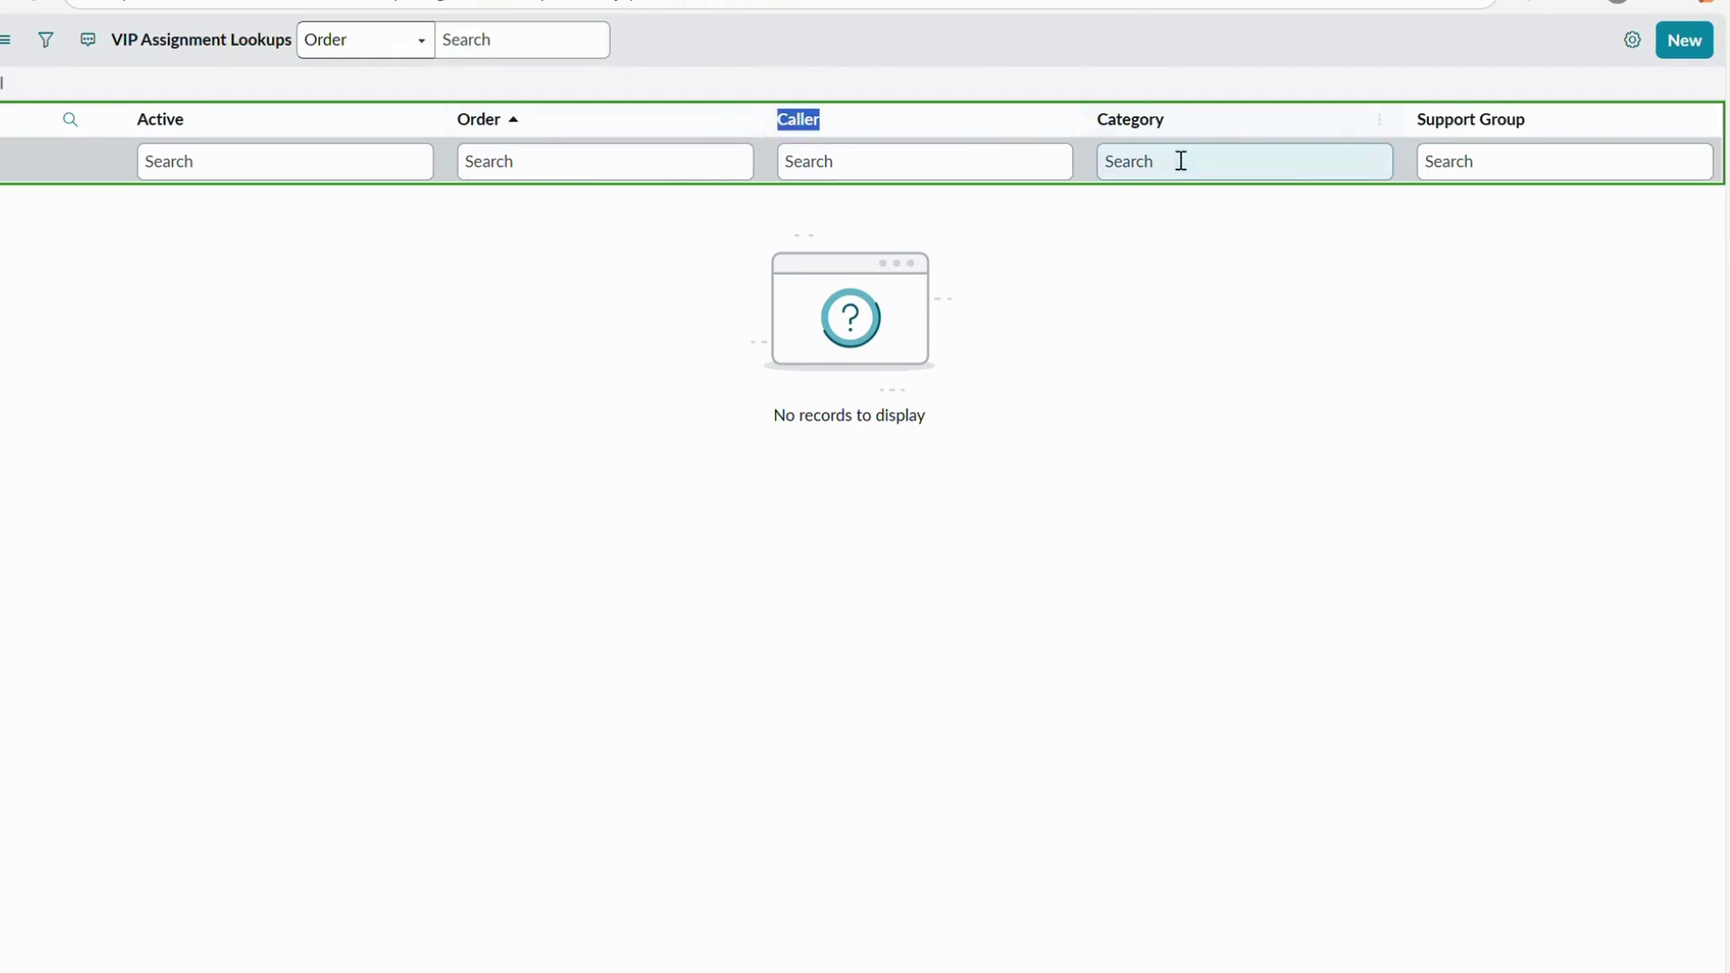
{"action": "left_click_drag", "start_coordinate": [1172, 119], "coordinate": [1106, 117]}
{"action": "left_click_drag", "start_coordinate": [822, 119], "coordinate": [811, 122]}
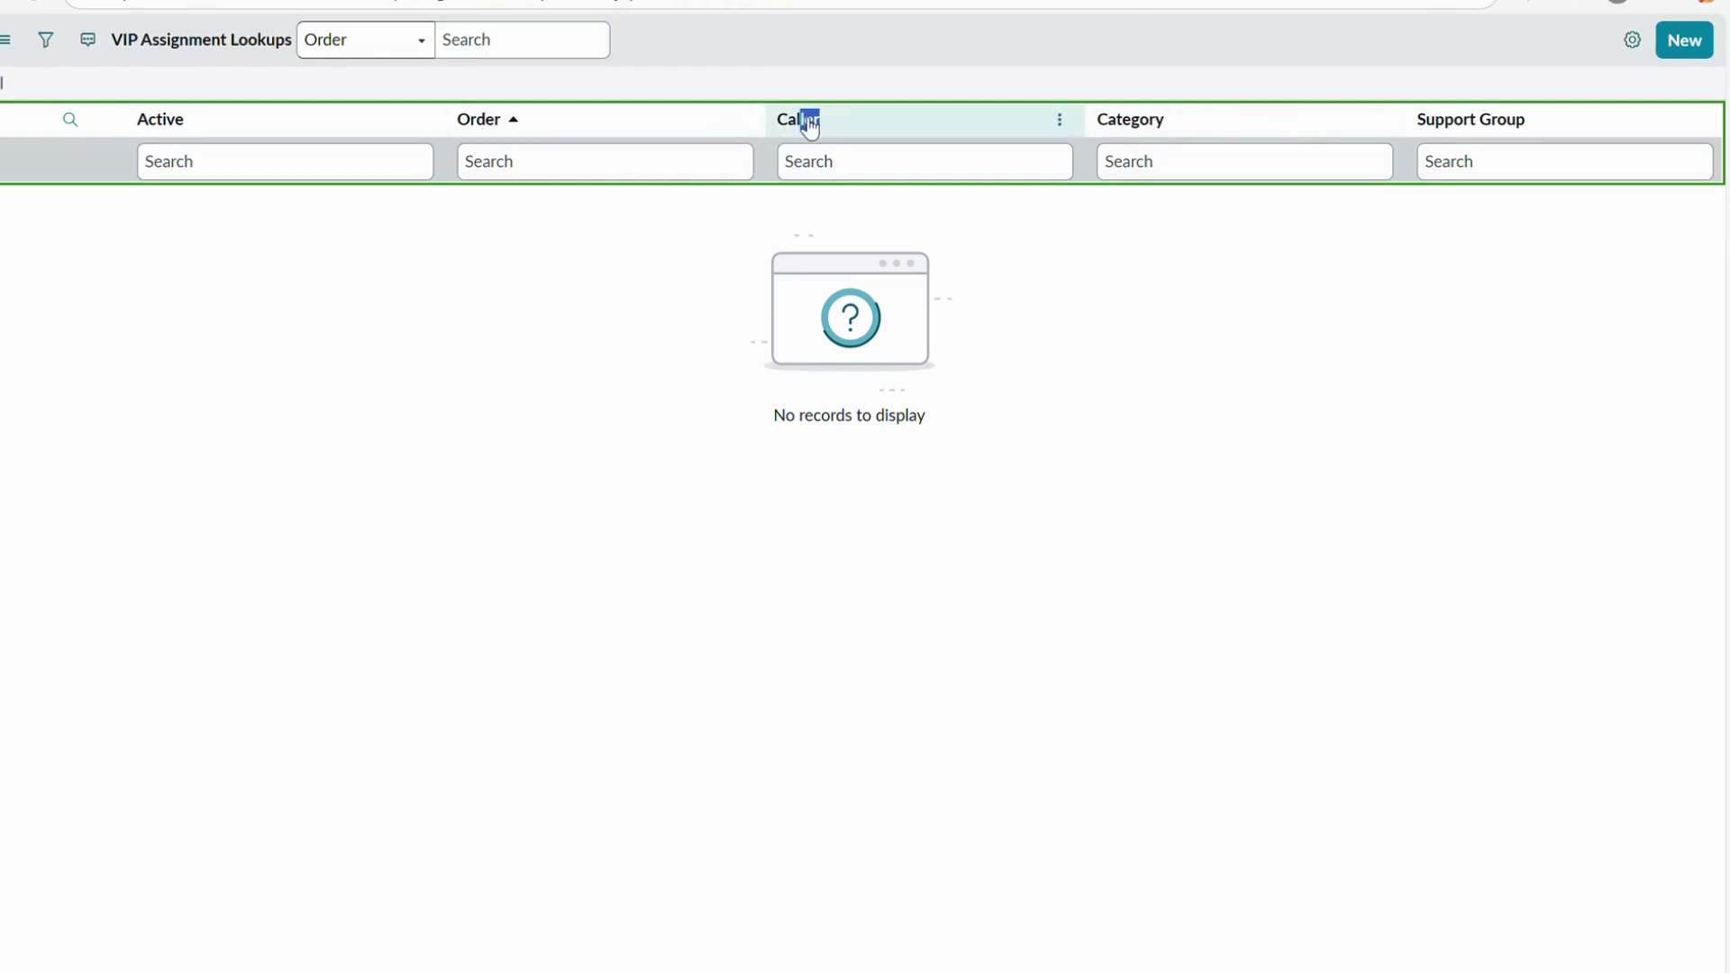
{"action": "left_click_drag", "start_coordinate": [1288, 120], "coordinate": [1155, 122]}
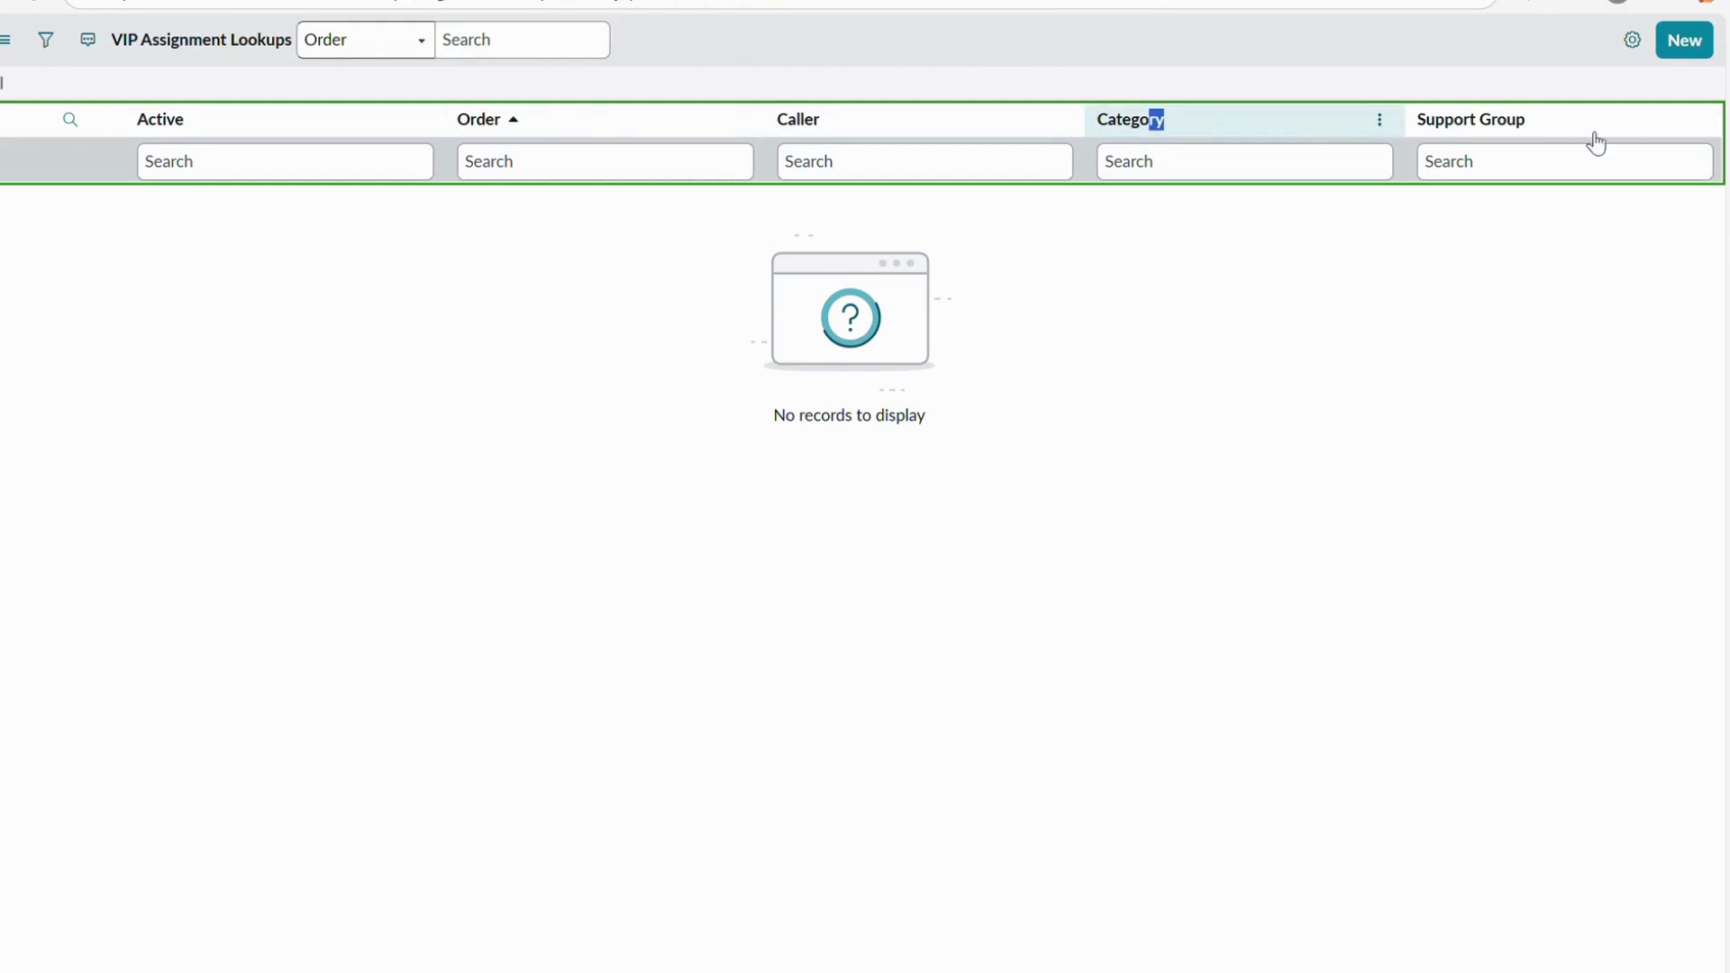
{"action": "left_click_drag", "start_coordinate": [1579, 127], "coordinate": [1297, 111]}
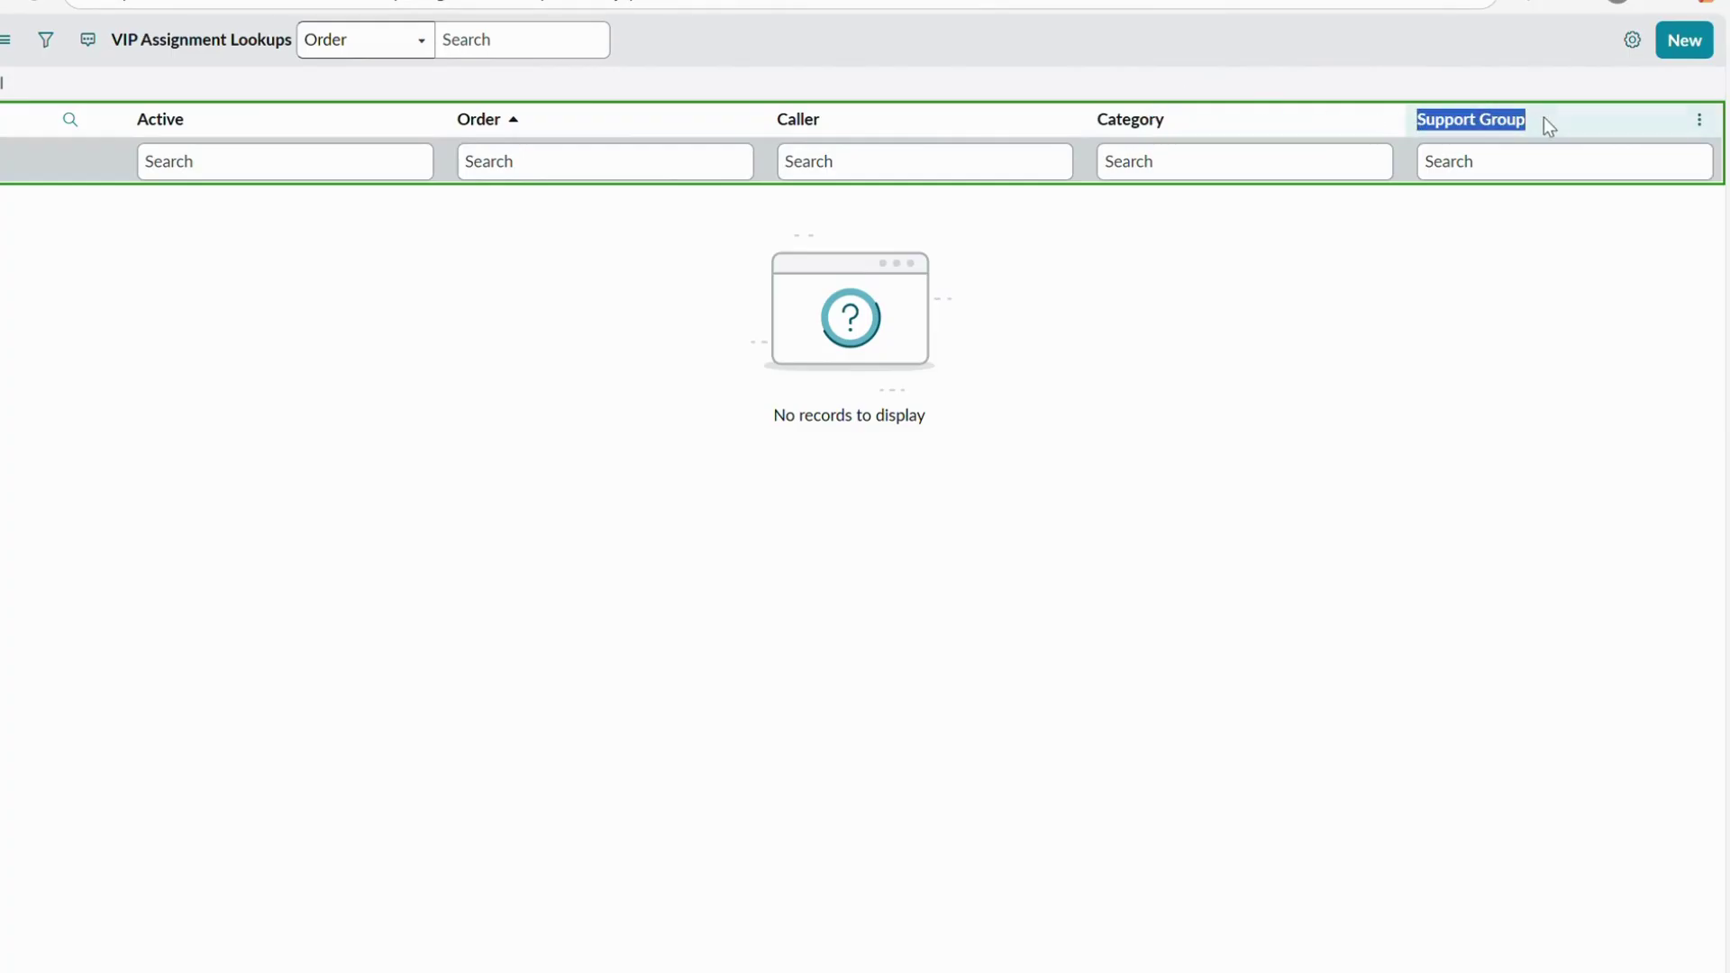
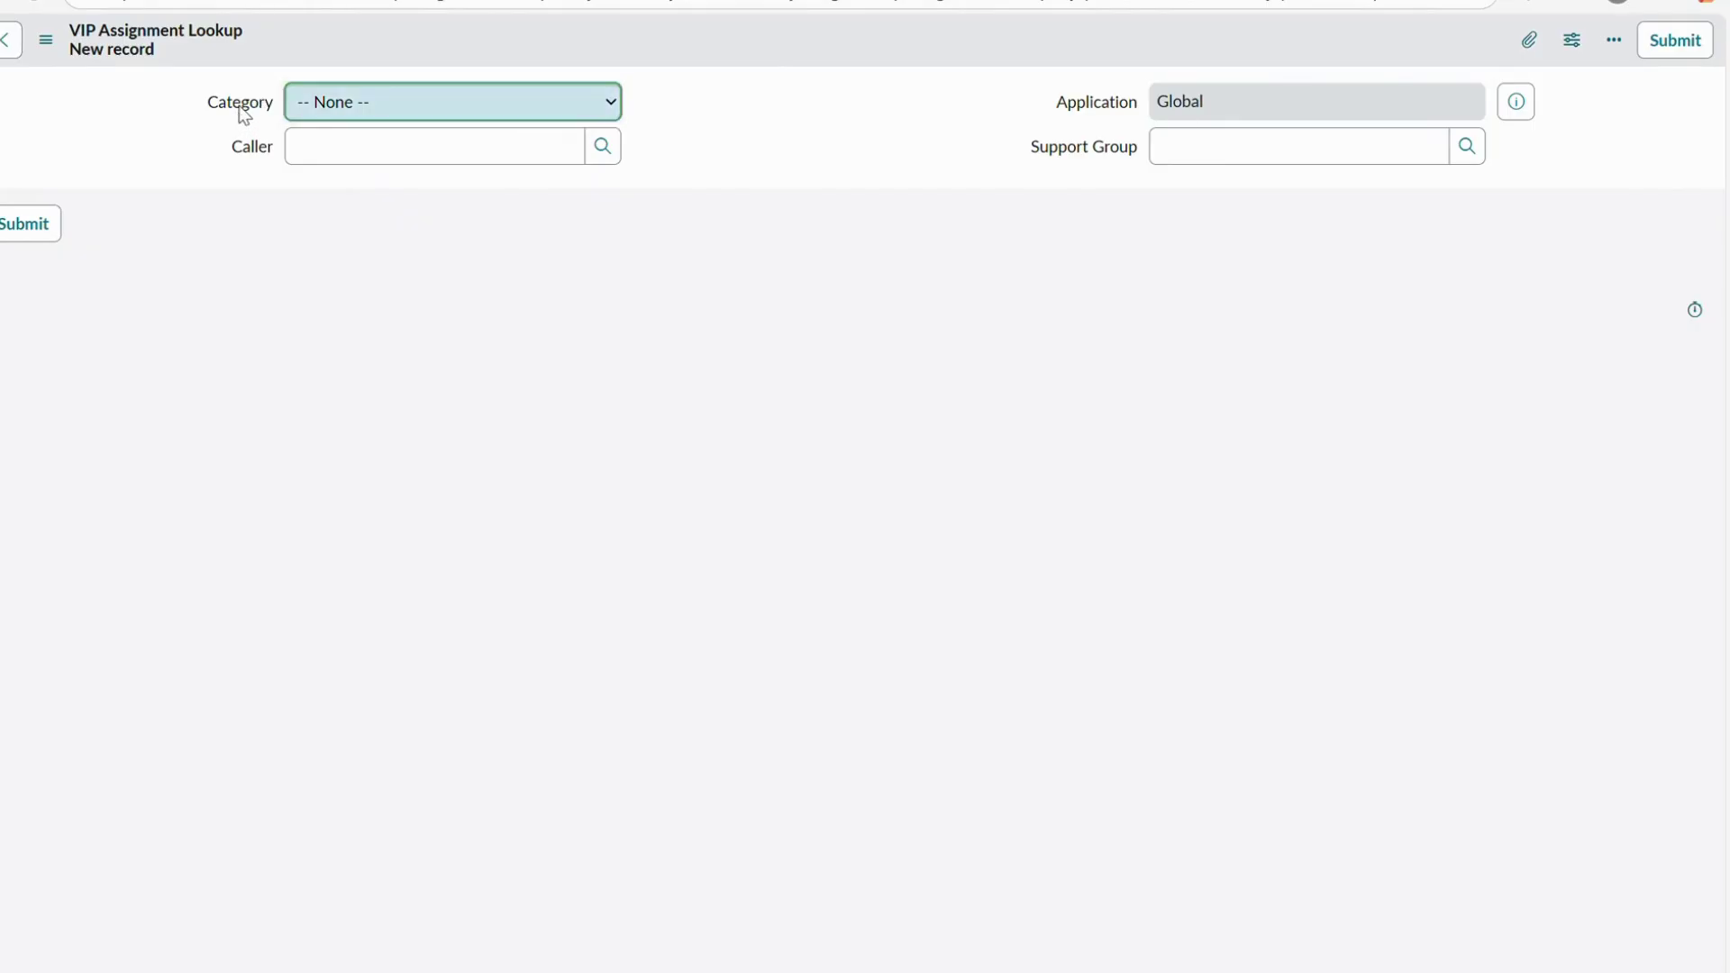
Open the dictionary entry of the VIP Assignment Lookup's Category field and switch it to the Advanced view
{"action": "right_click", "coordinate": [240, 105]}
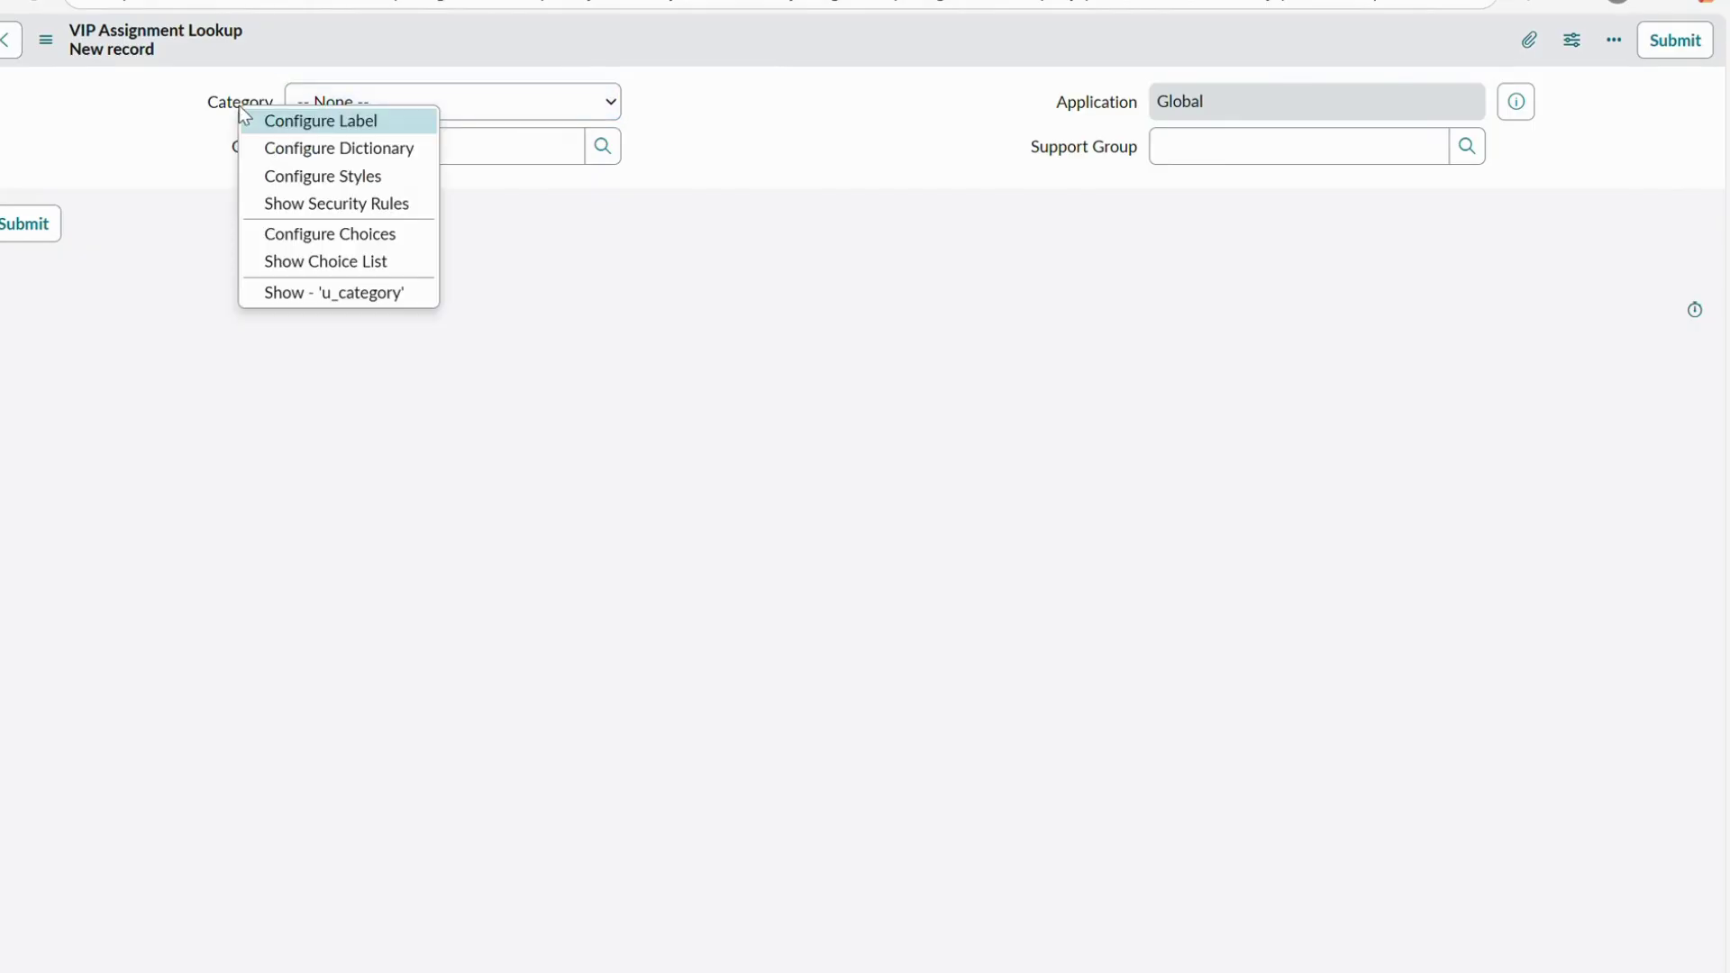
{"action": "left_click", "coordinate": [343, 150]}
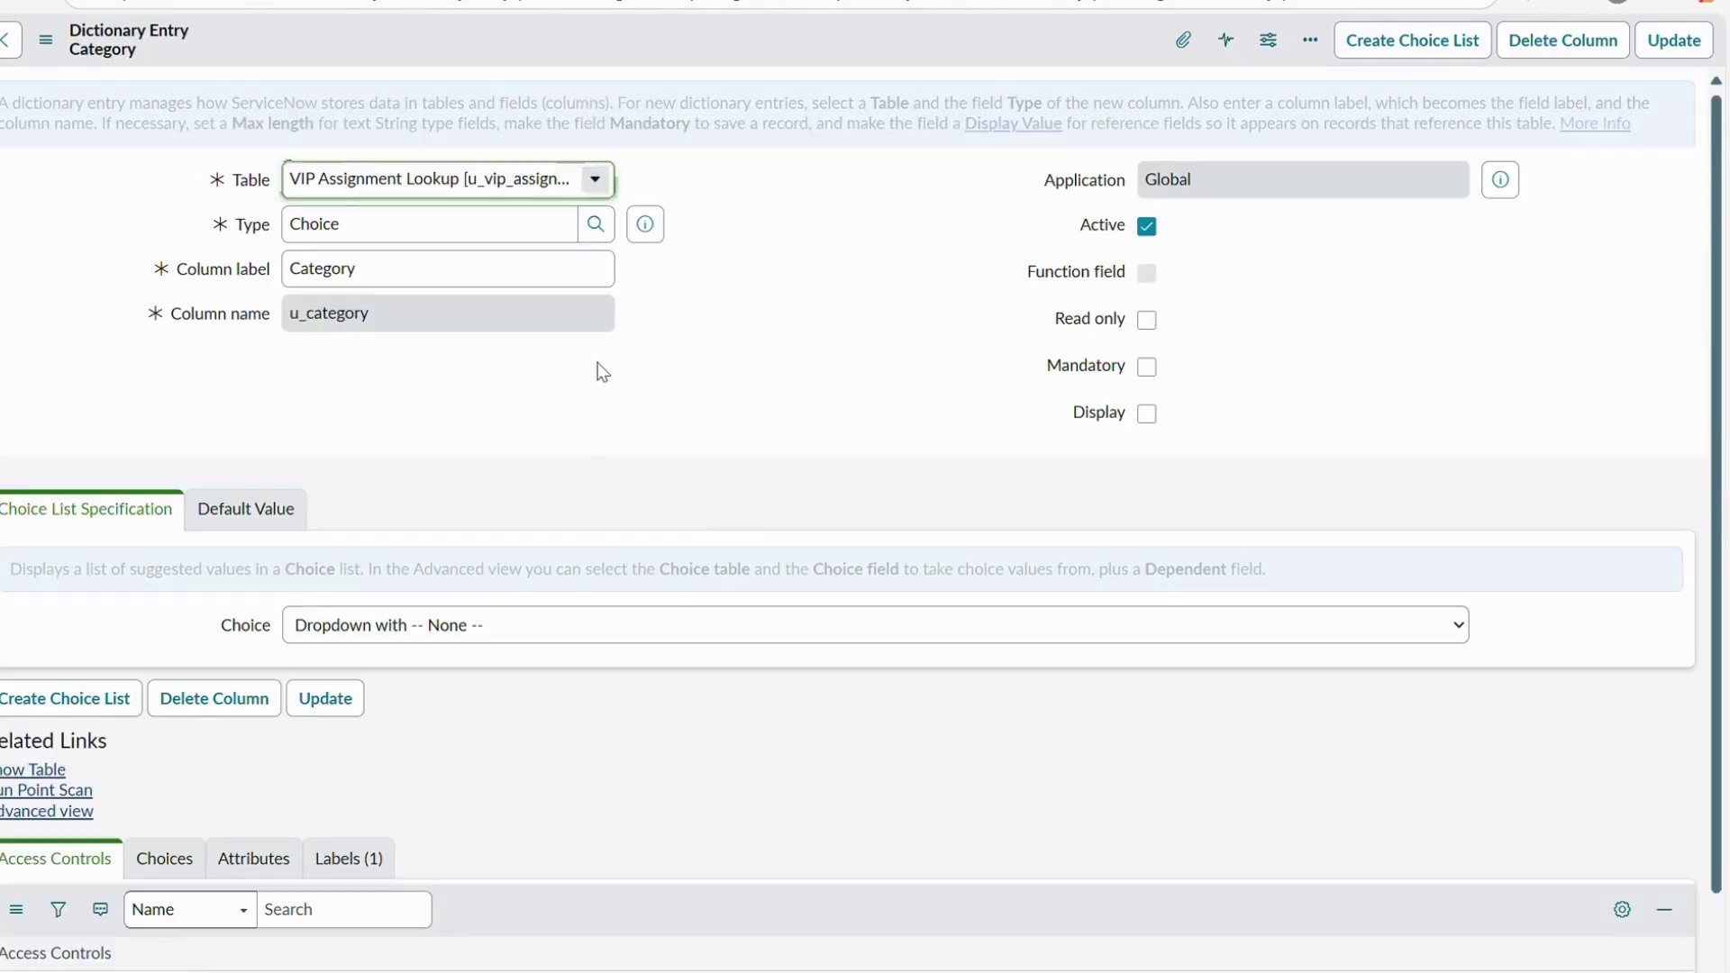
{"action": "scroll", "coordinate": [447, 476], "scroll_direction": "down", "scroll_amount": 1}
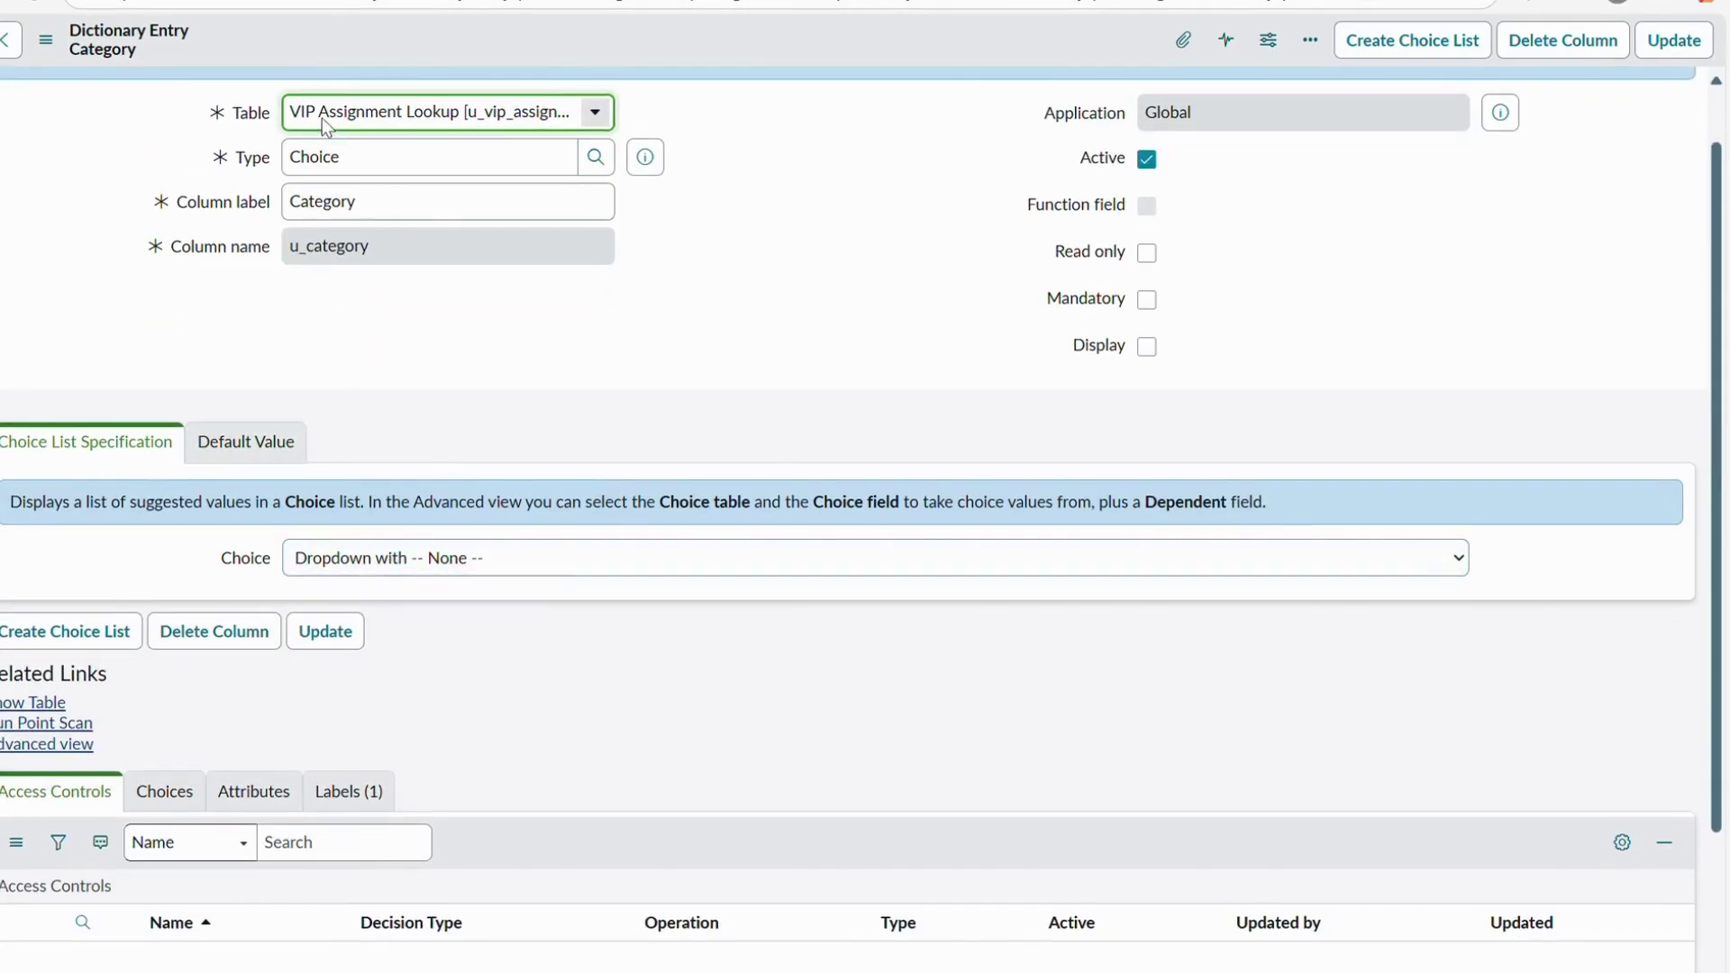
{"action": "left_click_drag", "start_coordinate": [347, 157], "coordinate": [273, 149]}
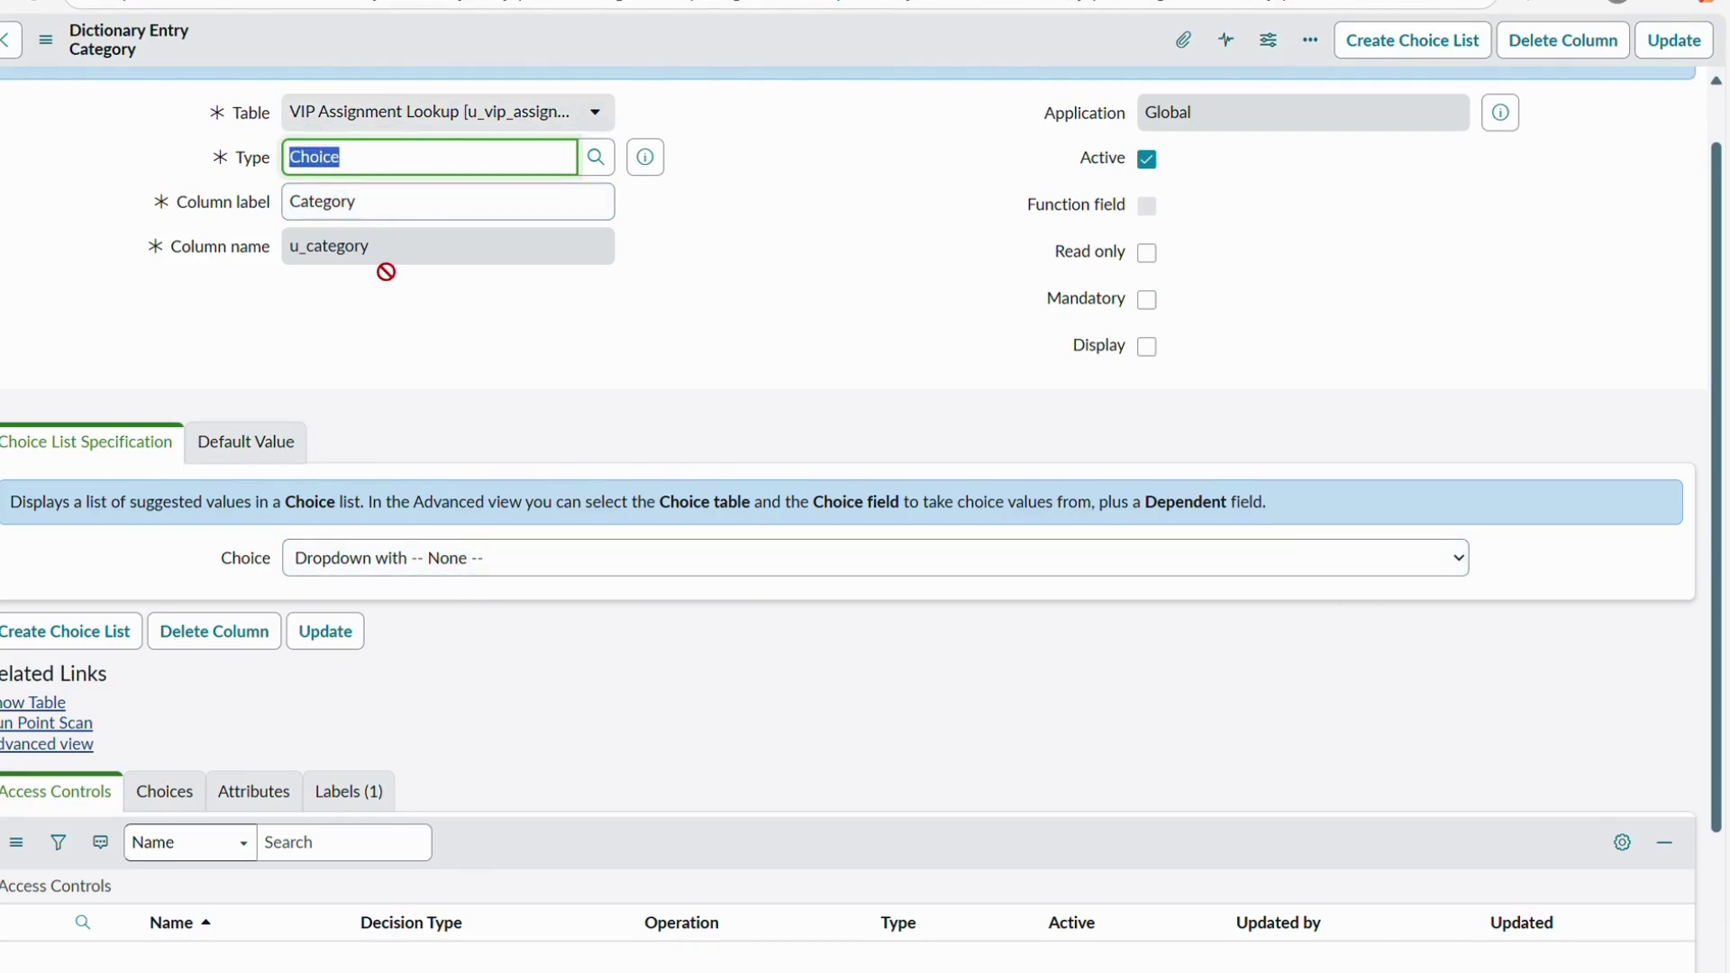
{"action": "scroll", "coordinate": [425, 433], "scroll_direction": "down", "scroll_amount": 2}
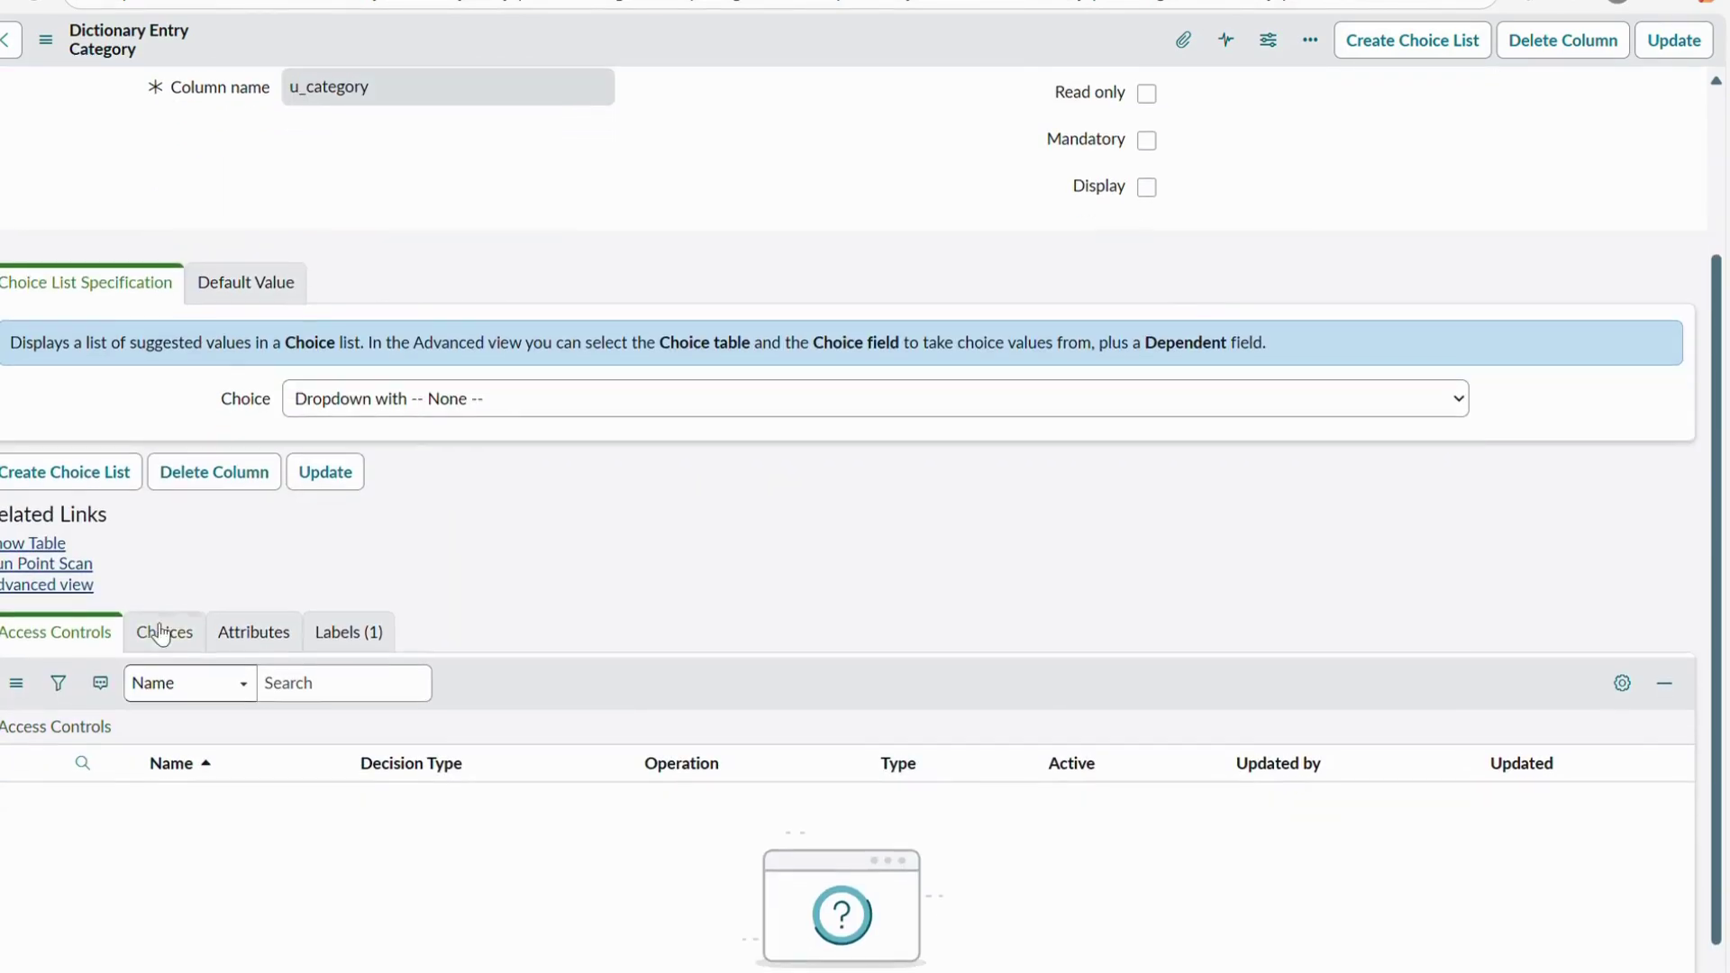
{"action": "left_click", "coordinate": [41, 584]}
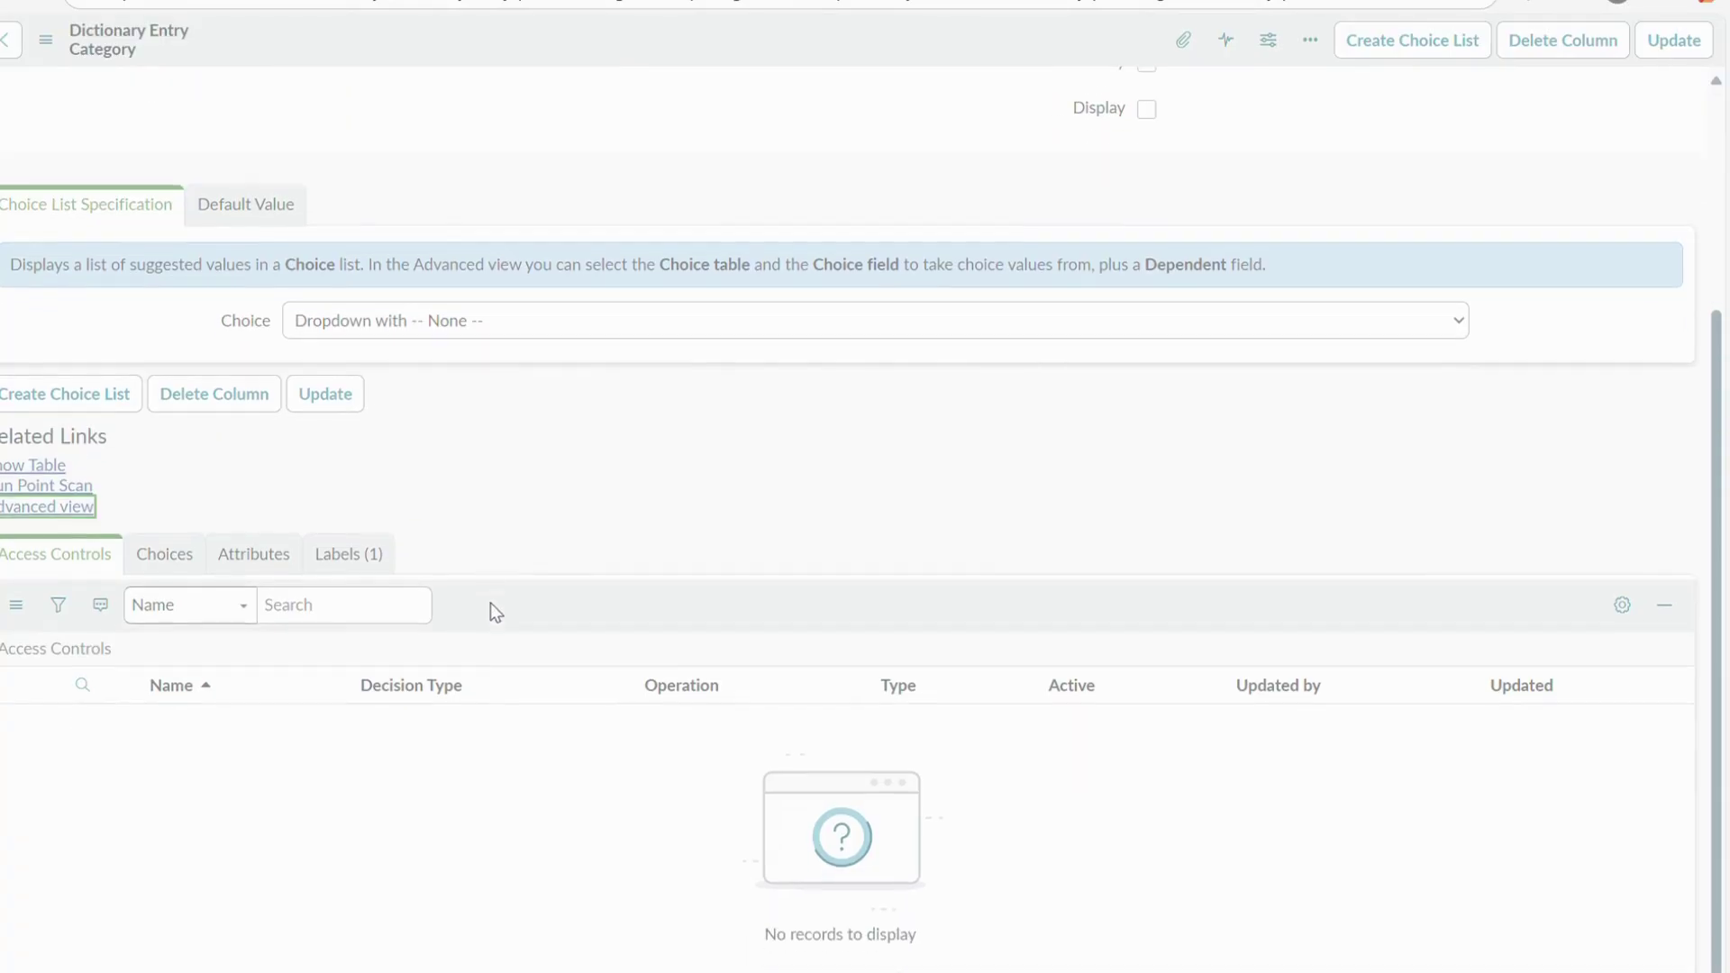
{"action": "scroll", "coordinate": [543, 488], "scroll_direction": "down", "scroll_amount": 1}
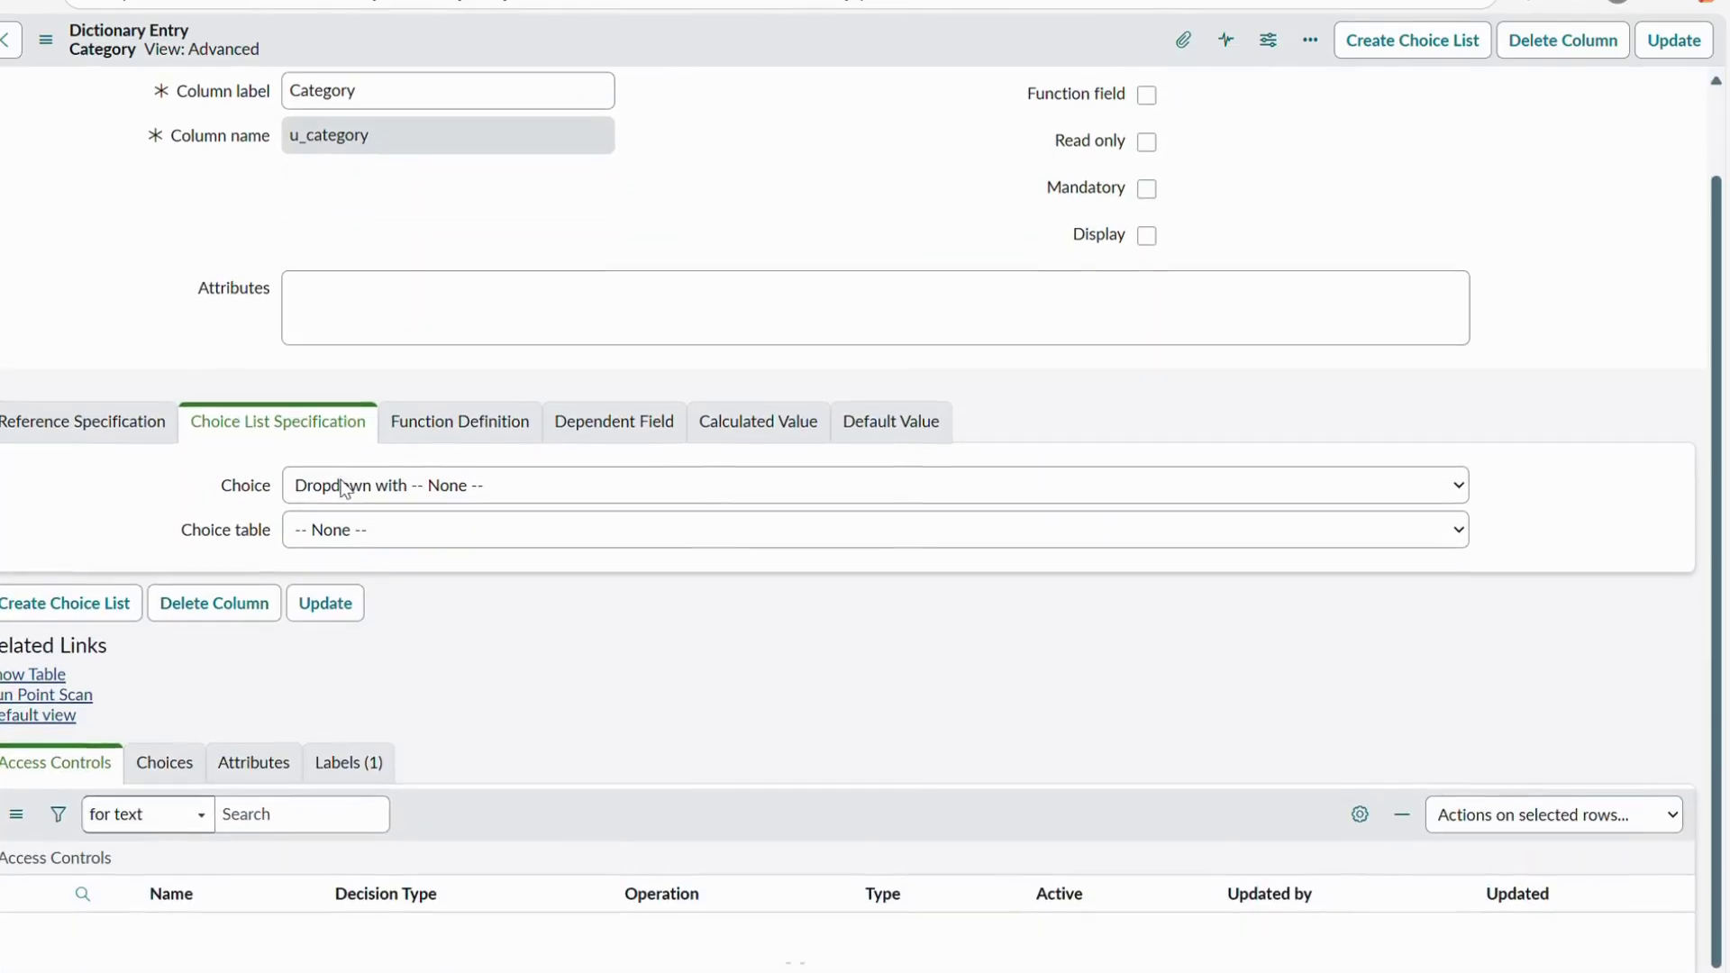
Set the Category column's choice table to Incident [incident] and its choice field to Category
{"action": "scroll", "coordinate": [559, 568], "scroll_direction": "down", "scroll_amount": 3}
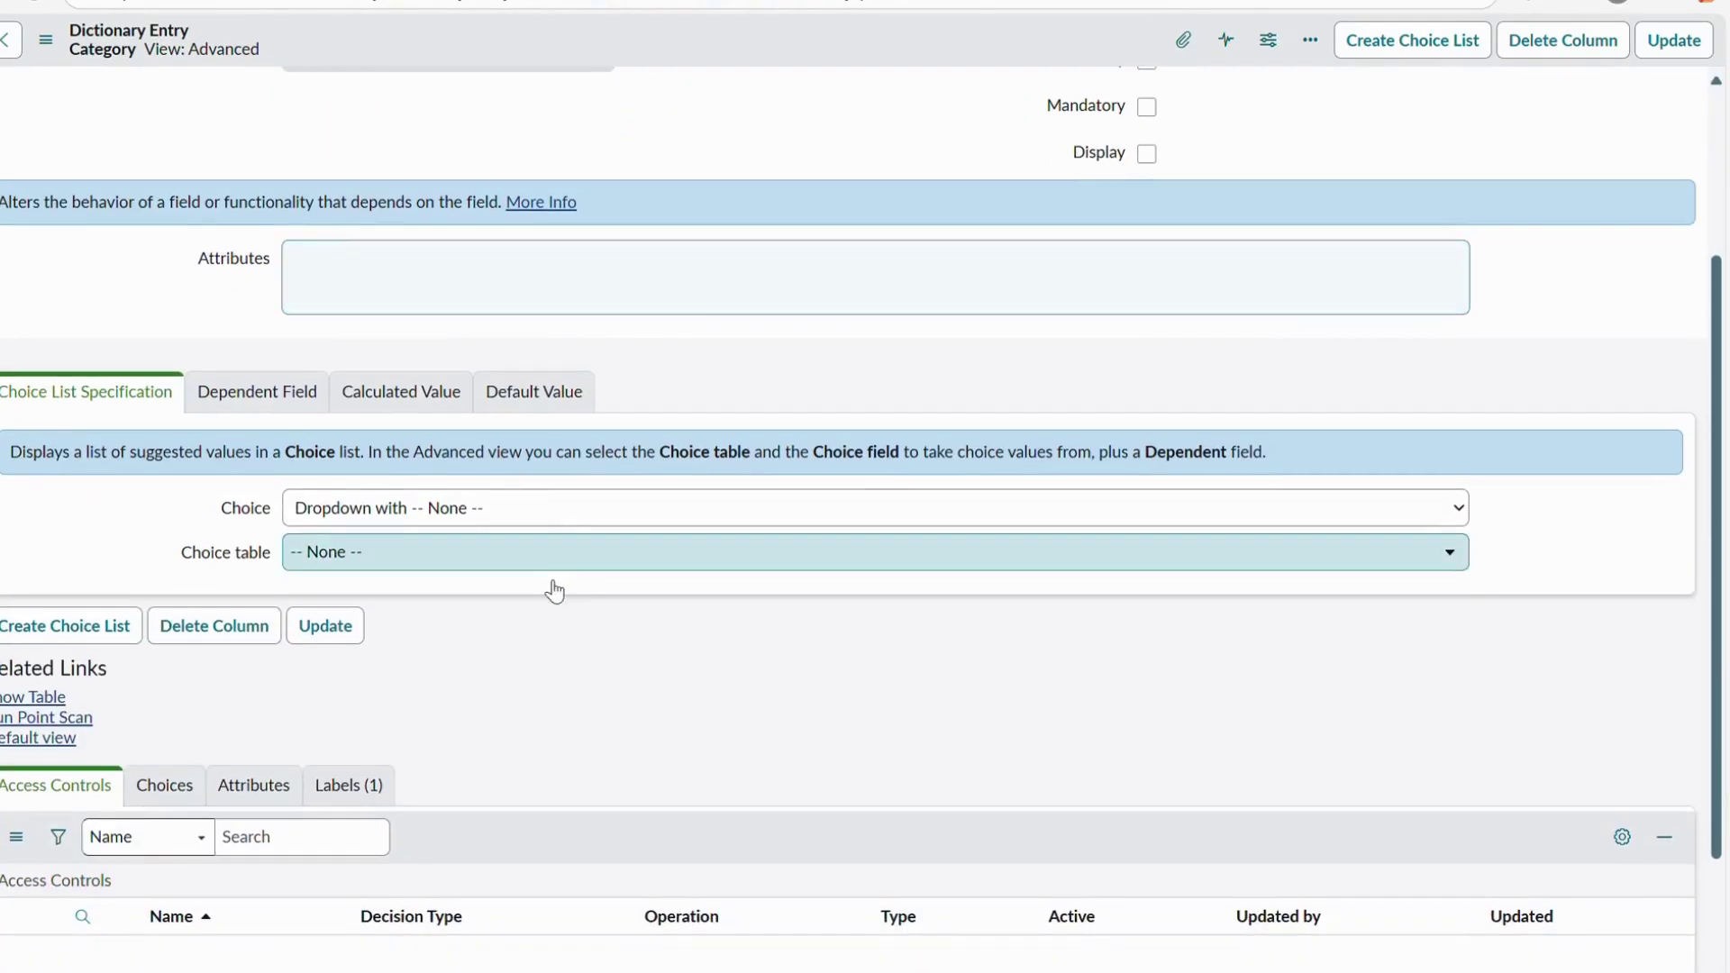
{"action": "left_click", "coordinate": [439, 561]}
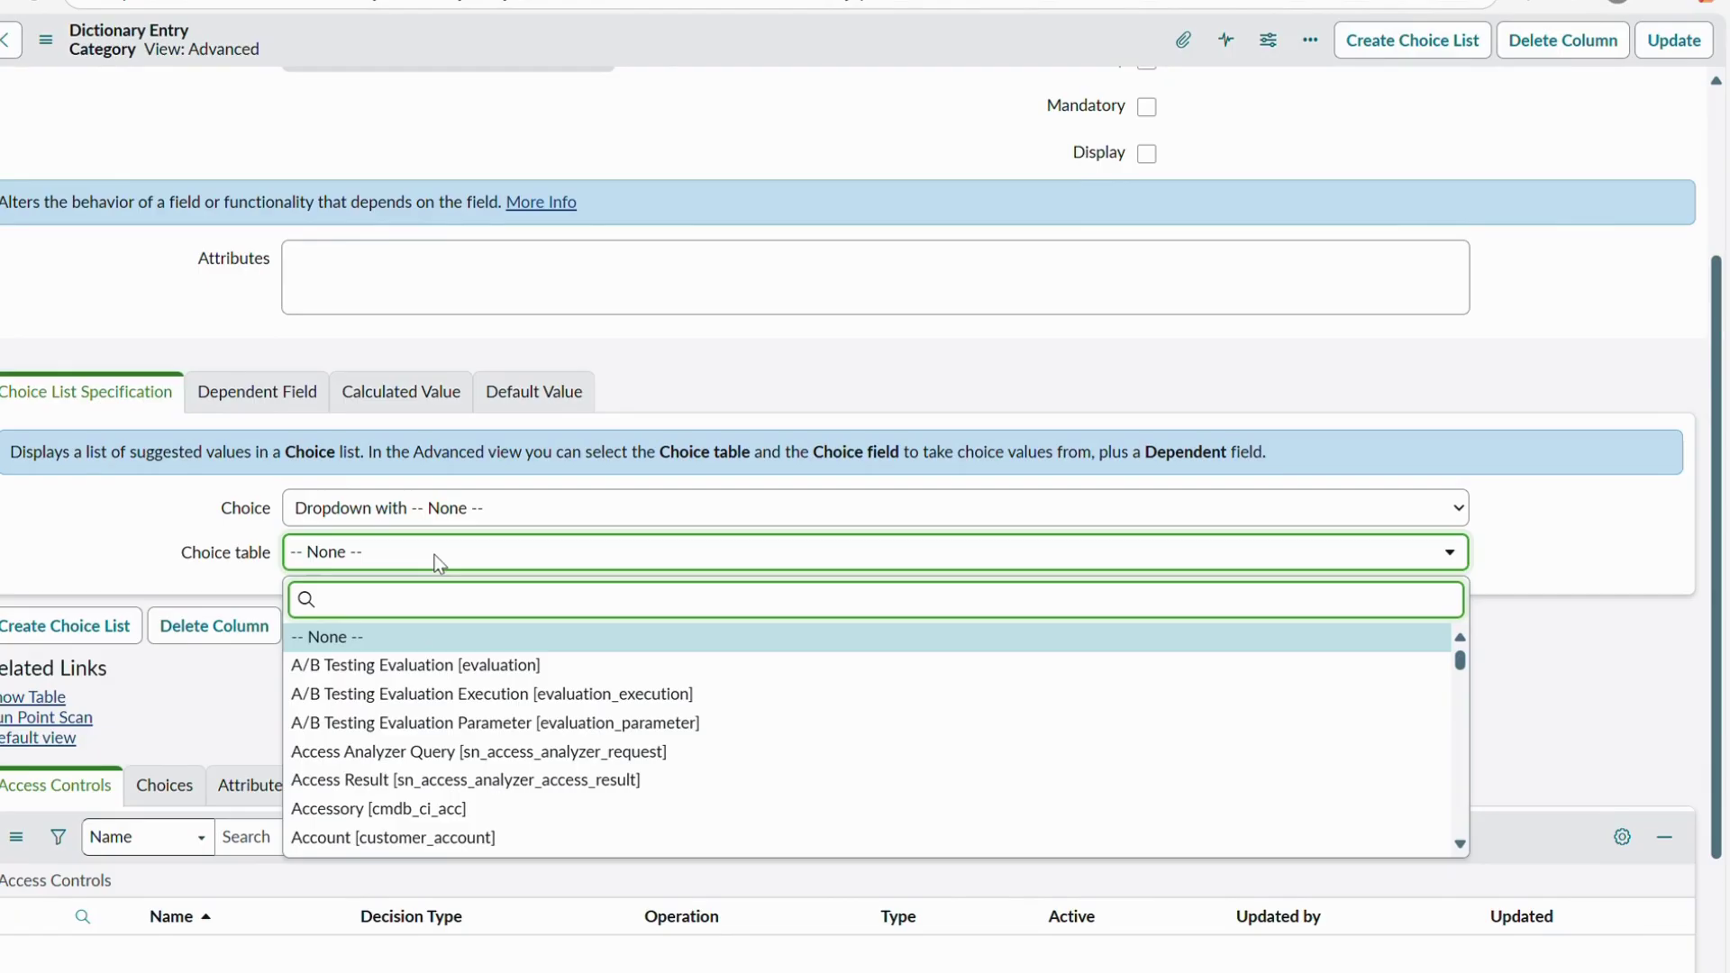
{"action": "type", "text": "incident"}
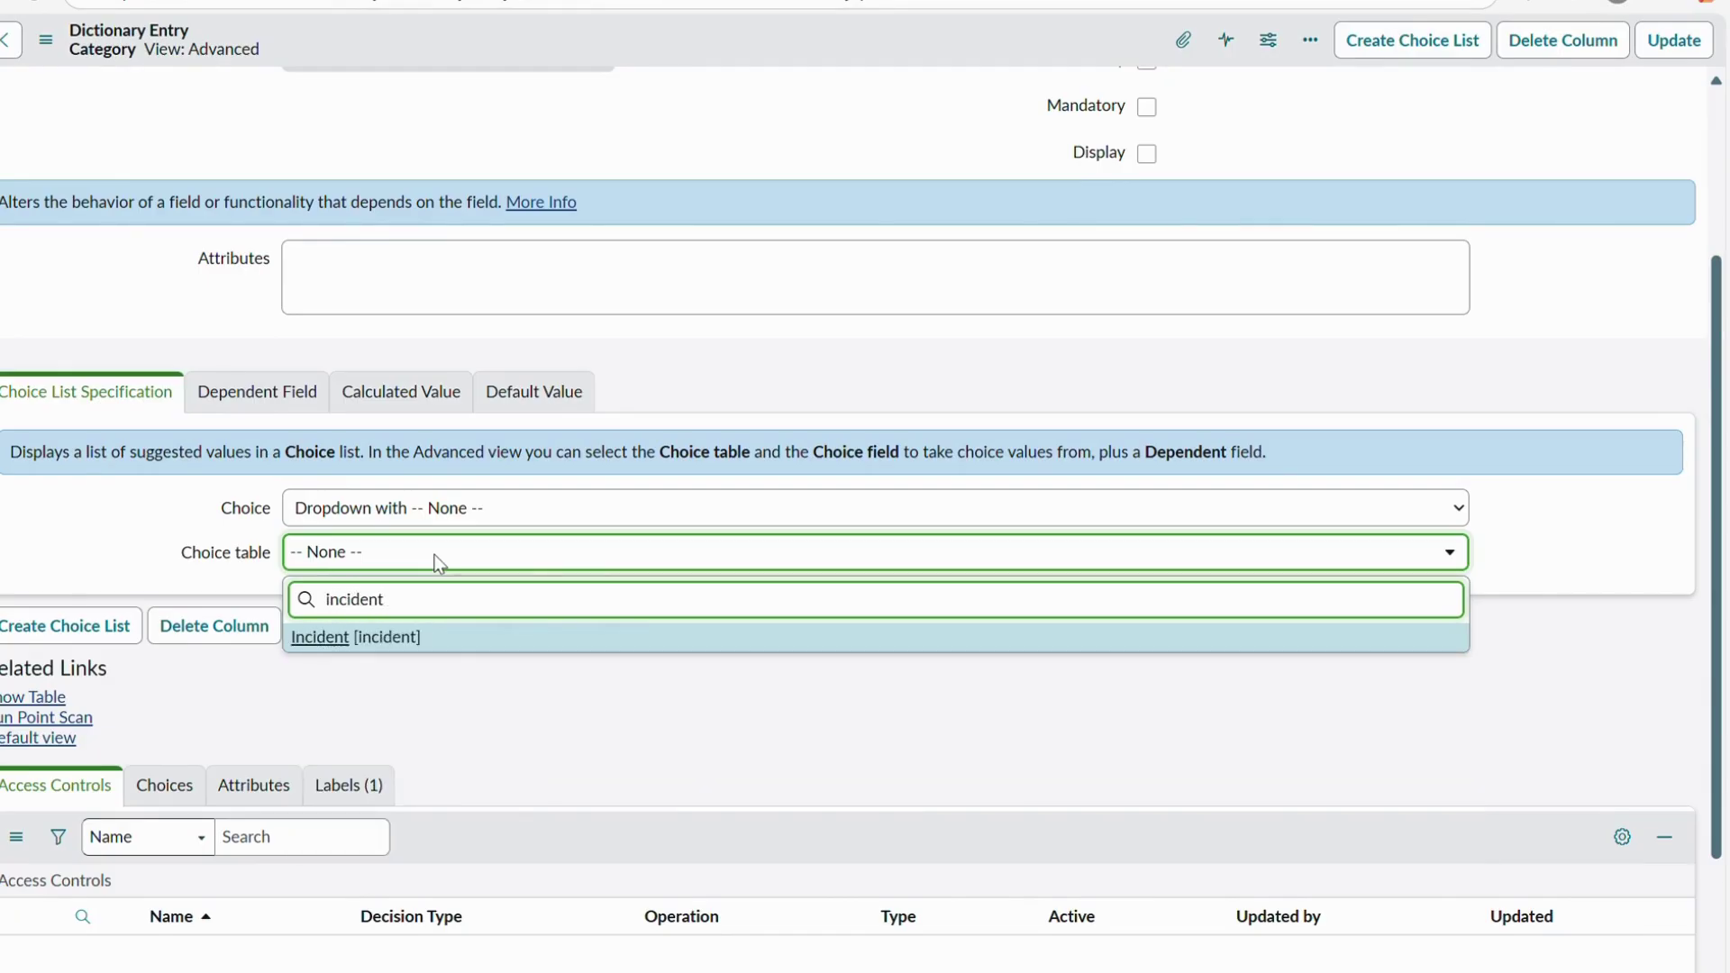
{"action": "left_click", "coordinate": [444, 637]}
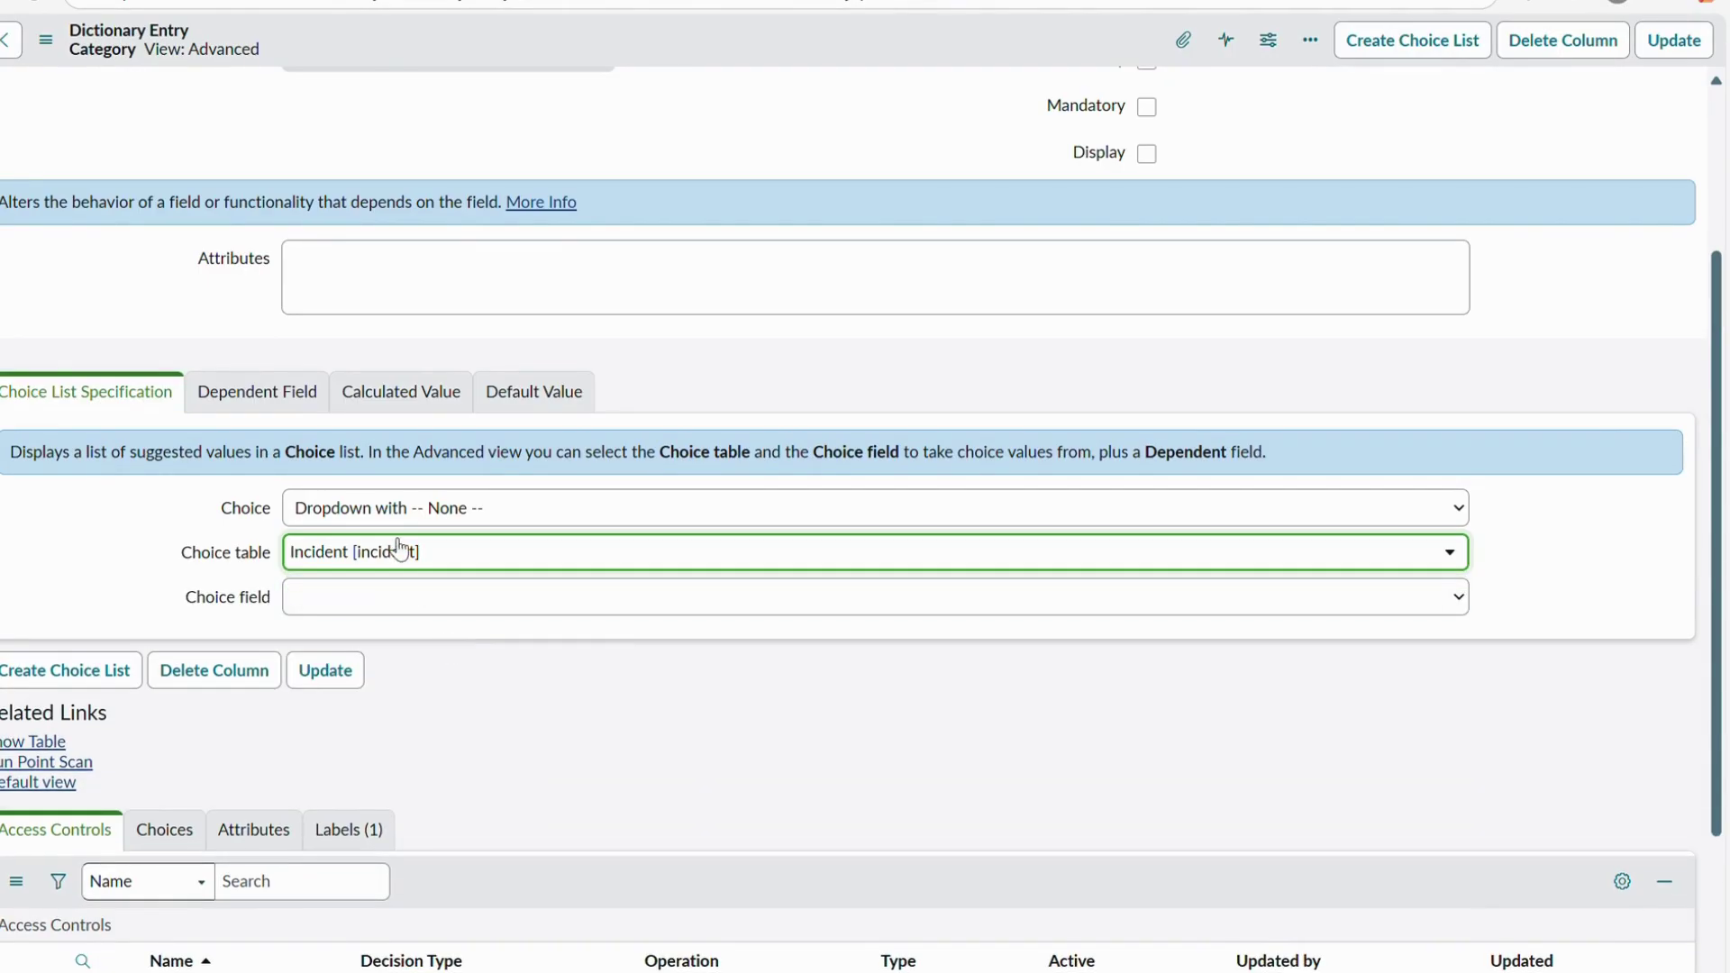
{"action": "left_click", "coordinate": [399, 600]}
{"action": "type", "text": "cat"}
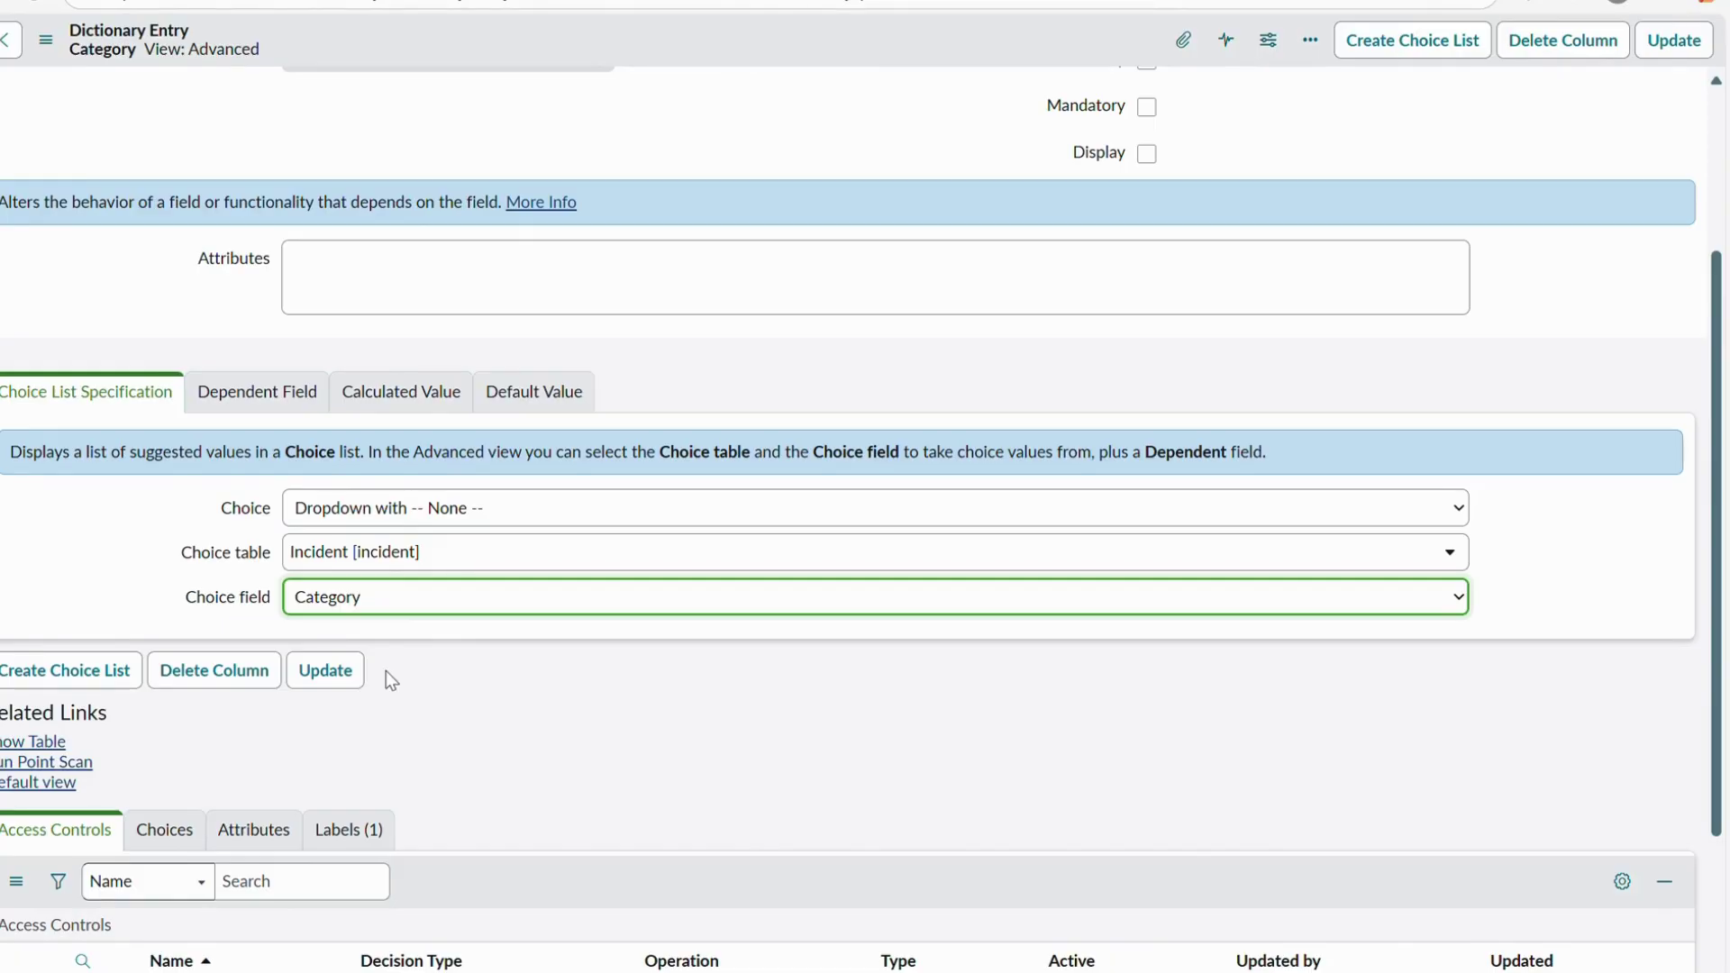
Compare the Category column's dictionary settings with the Category field on the incident record
{"action": "scroll", "coordinate": [386, 671], "scroll_direction": "up", "scroll_amount": 3}
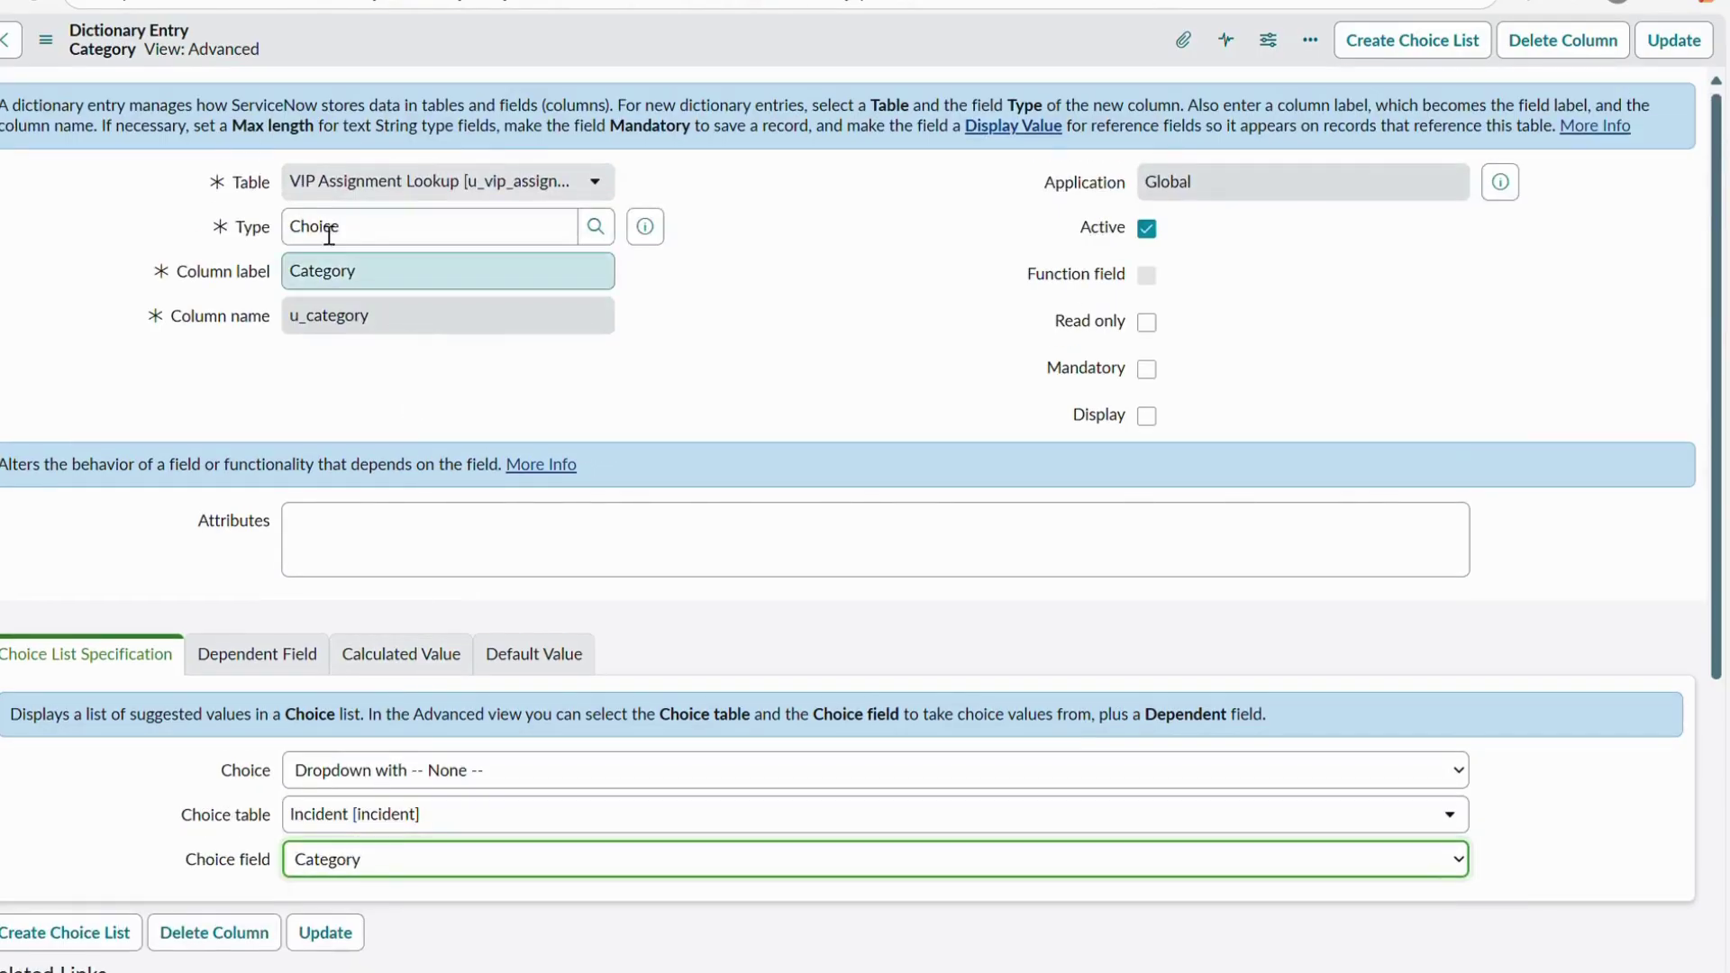
{"action": "scroll", "coordinate": [508, 346], "scroll_direction": "down", "scroll_amount": 1}
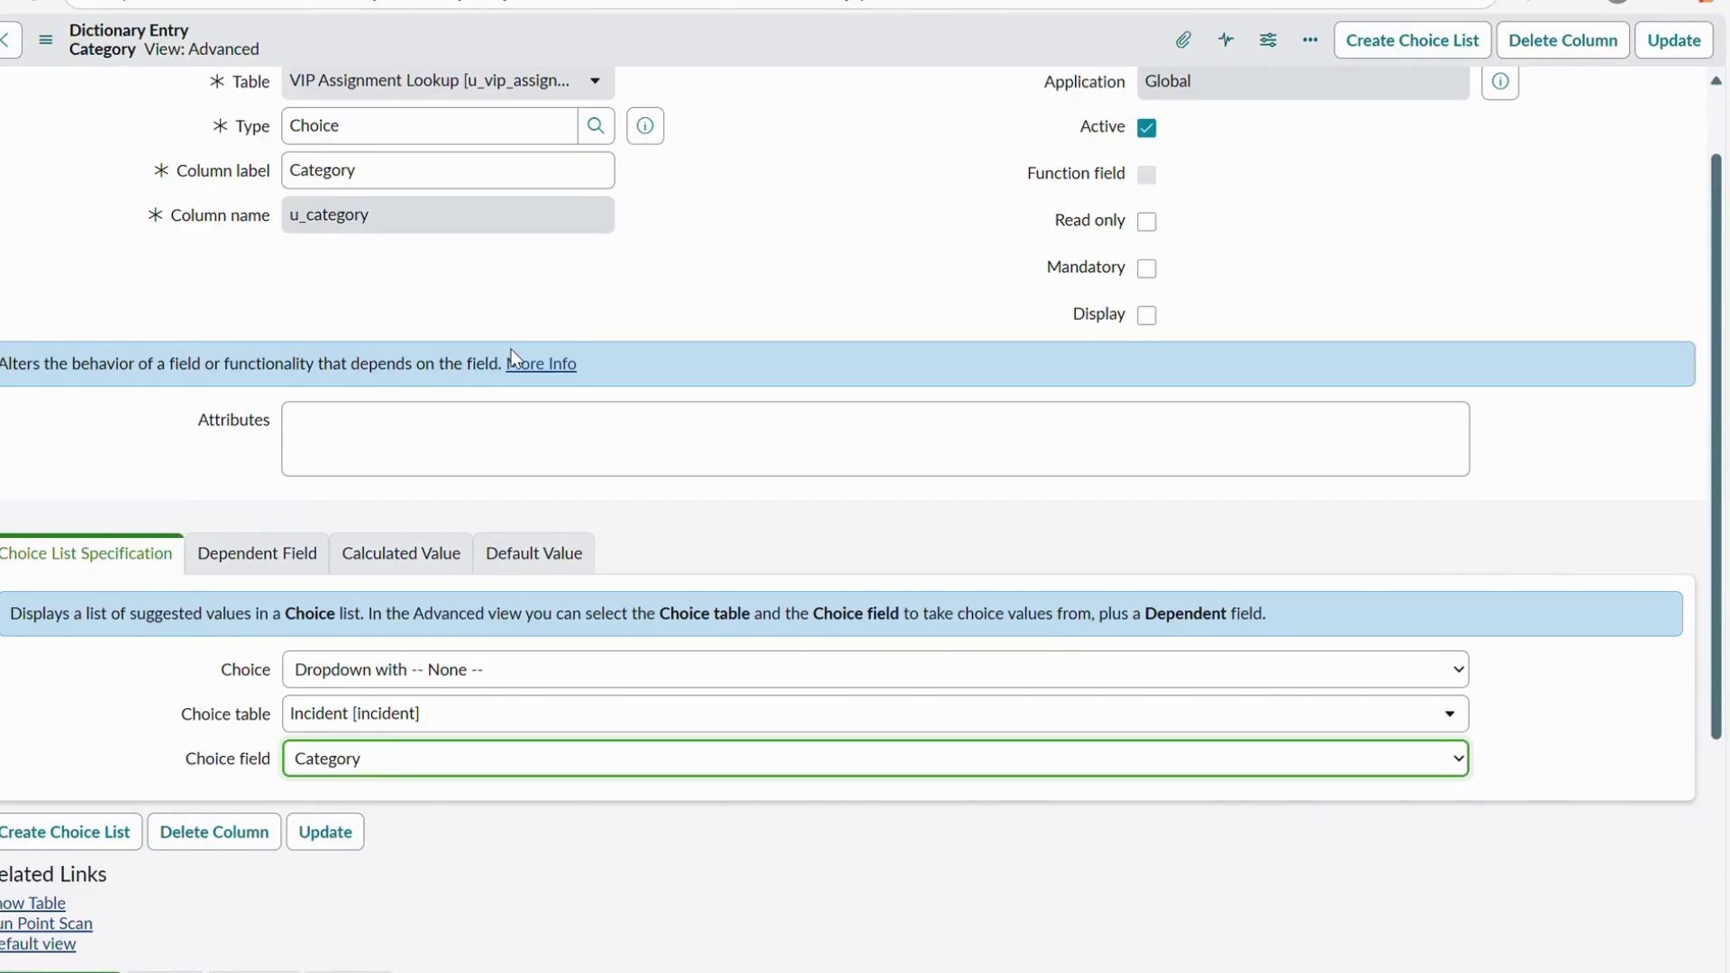
{"action": "left_click", "coordinate": [9, 40]}
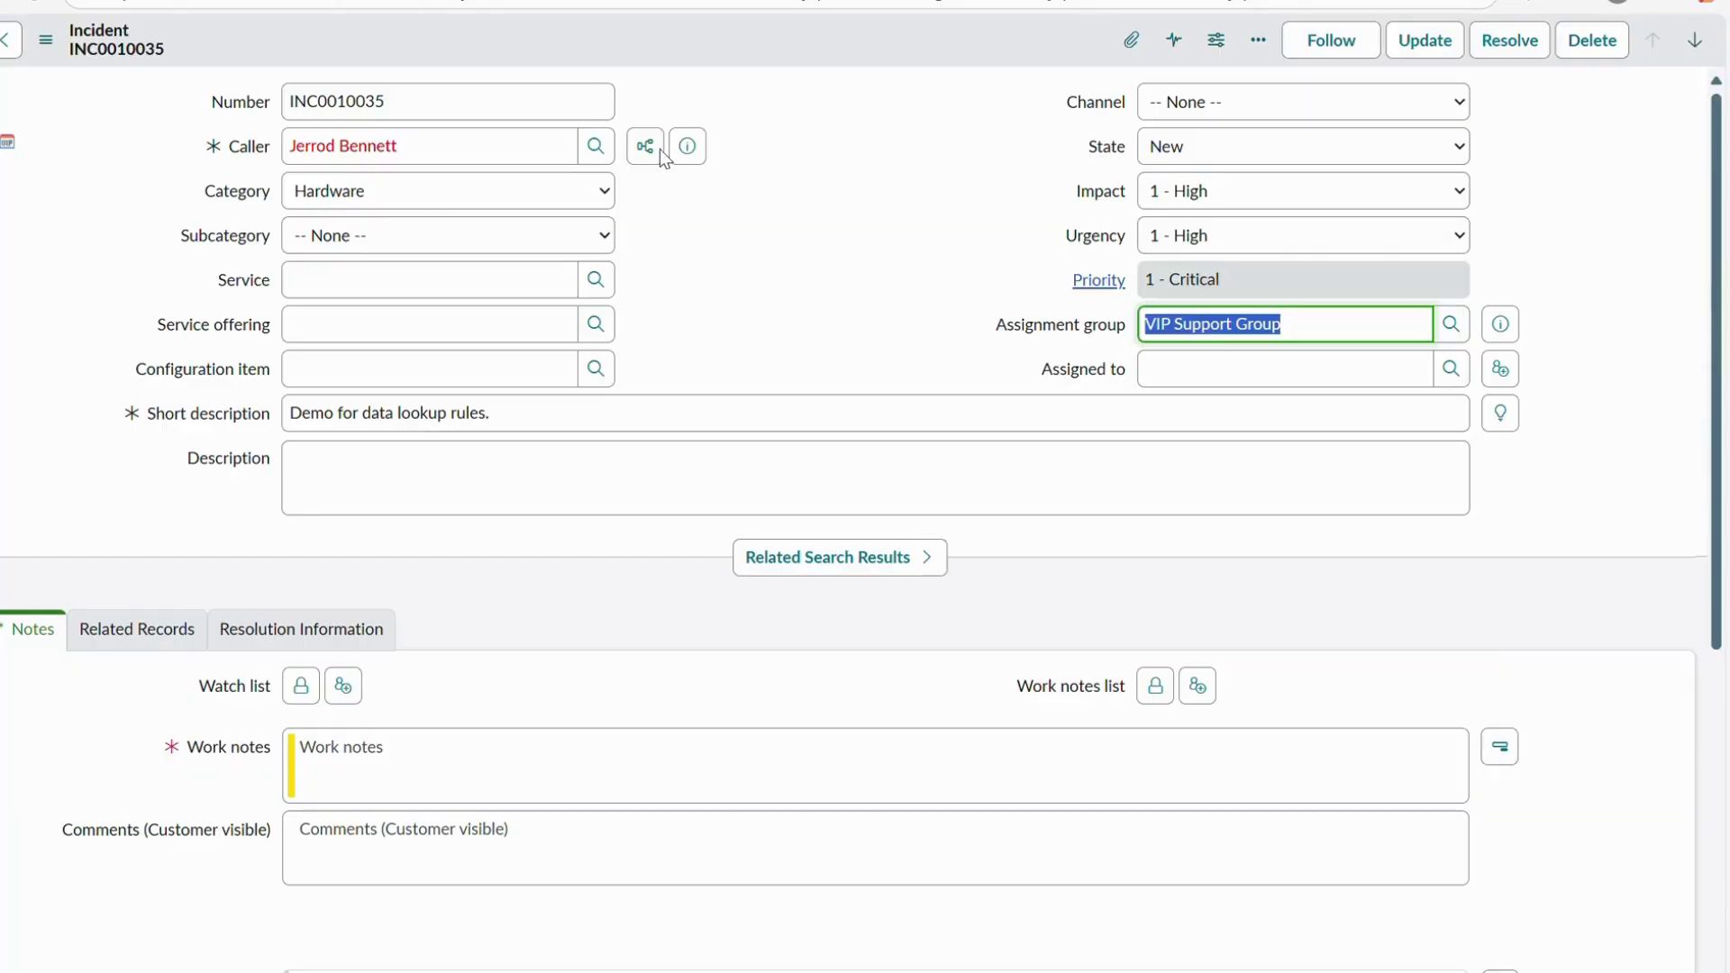
{"action": "left_click", "coordinate": [353, 206]}
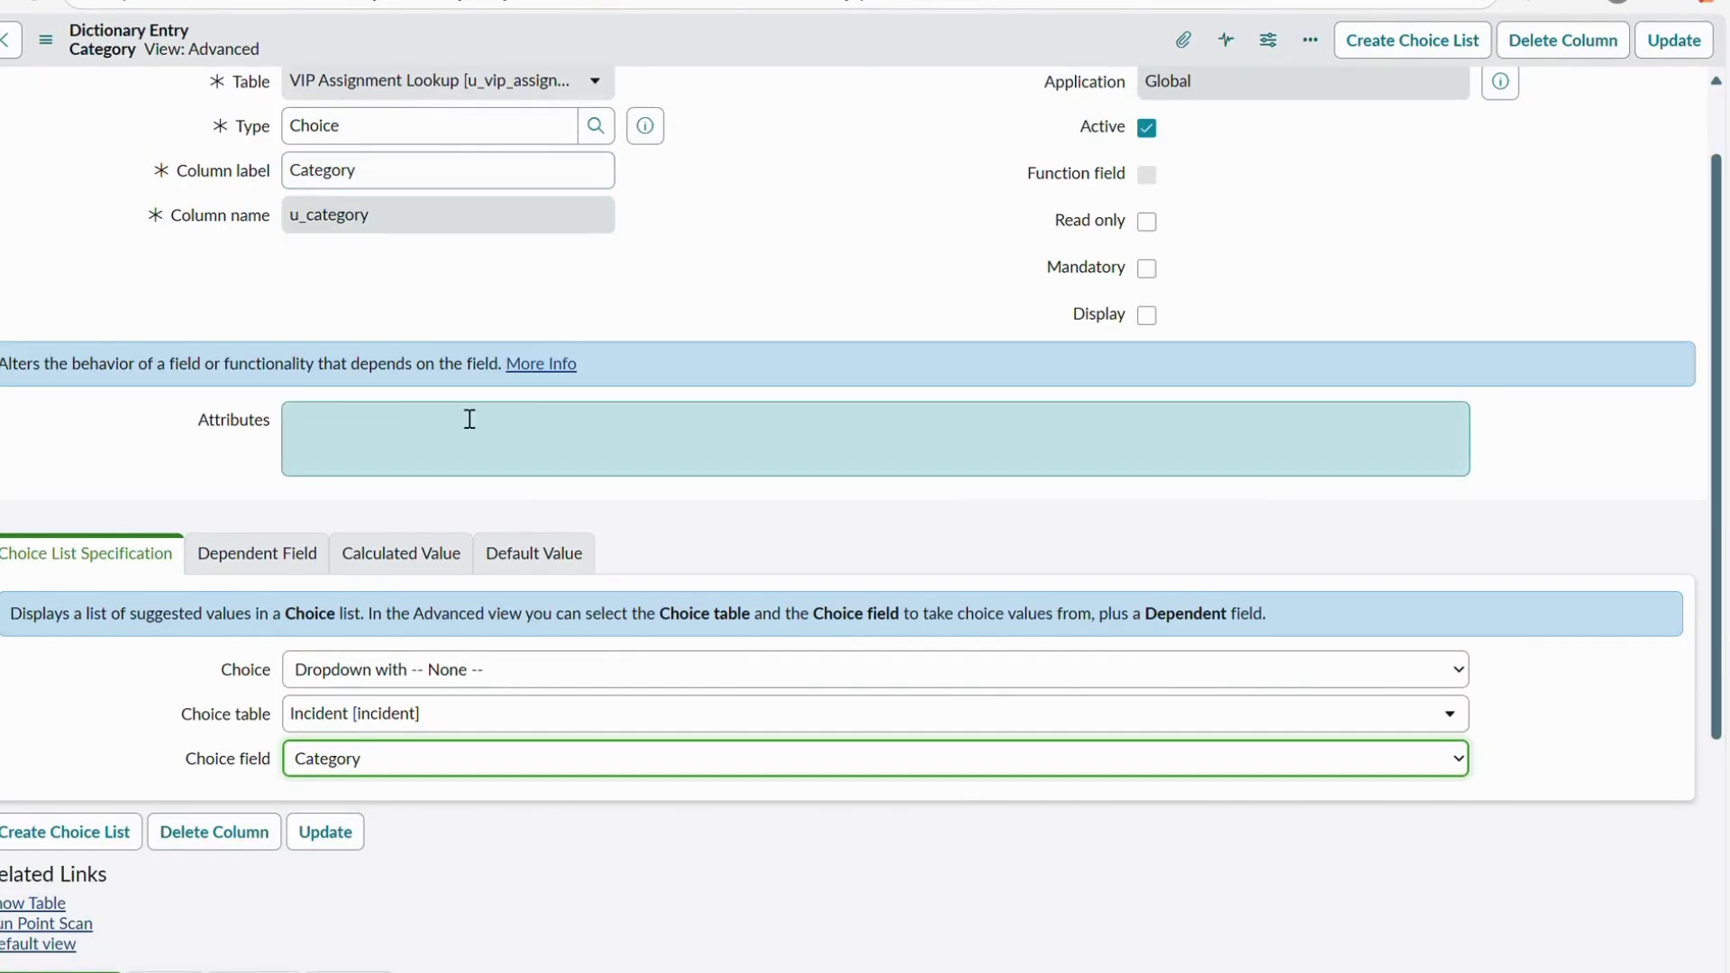
Check the Category dictionary entry's table and choice list specification, and save the entry
{"action": "scroll", "coordinate": [469, 419], "scroll_direction": "up", "scroll_amount": 2}
{"action": "left_click", "coordinate": [298, 185]}
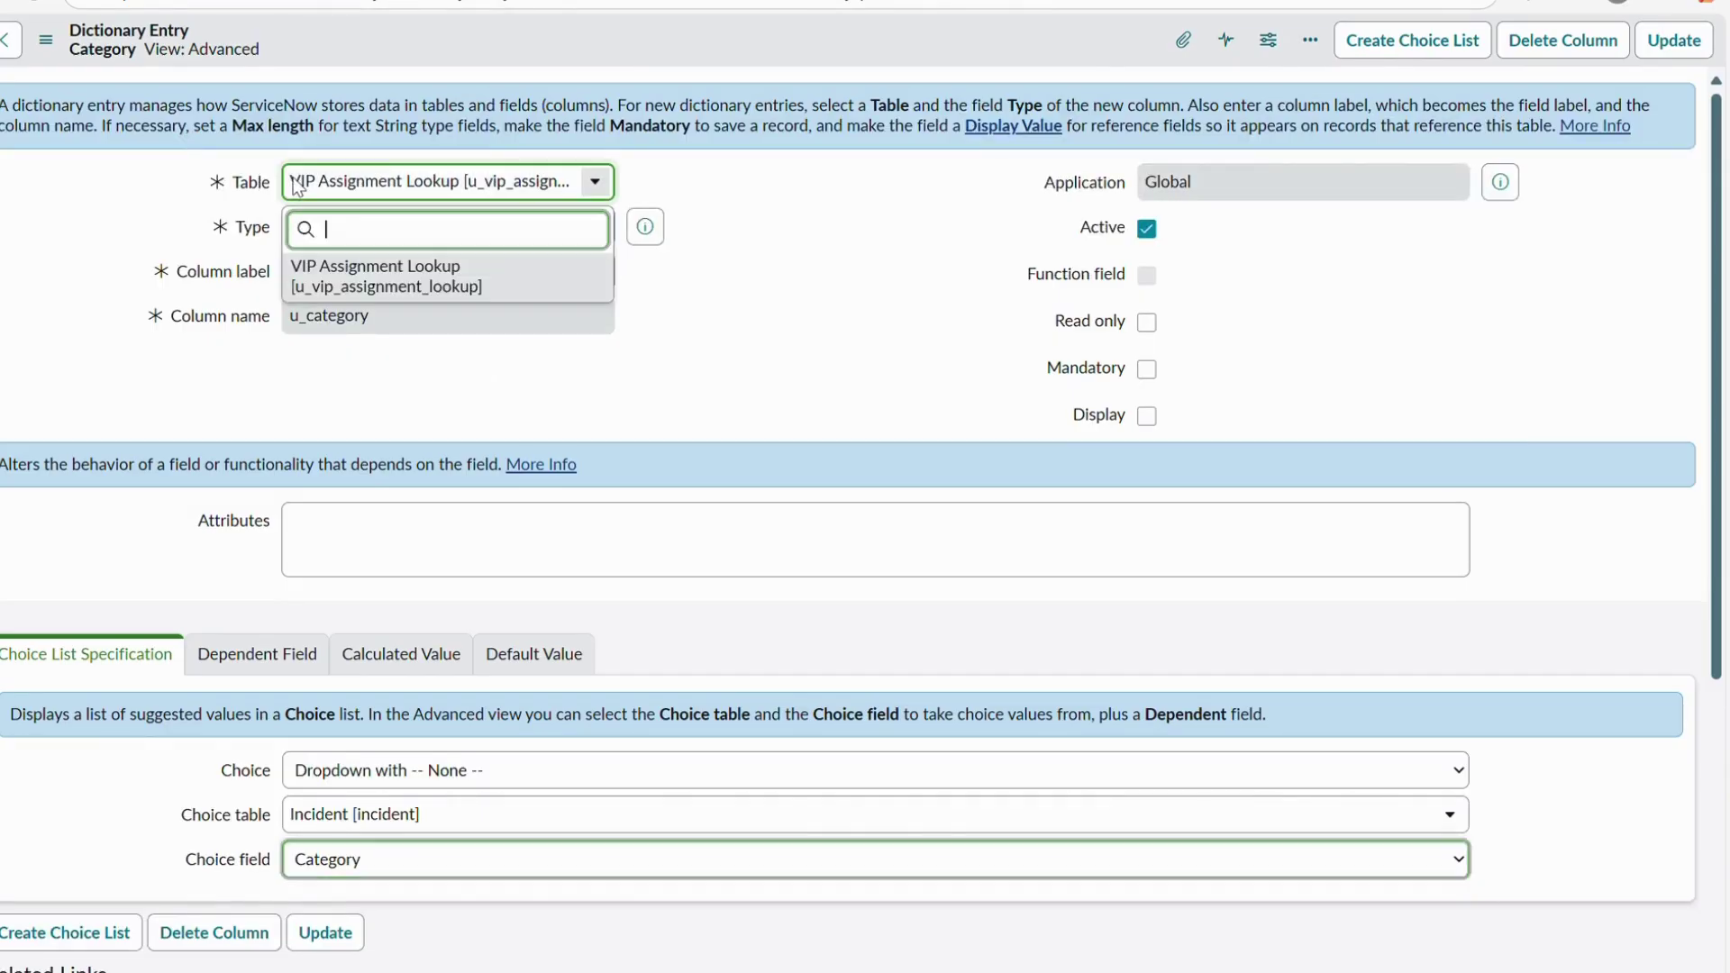
{"action": "left_click", "coordinate": [838, 219]}
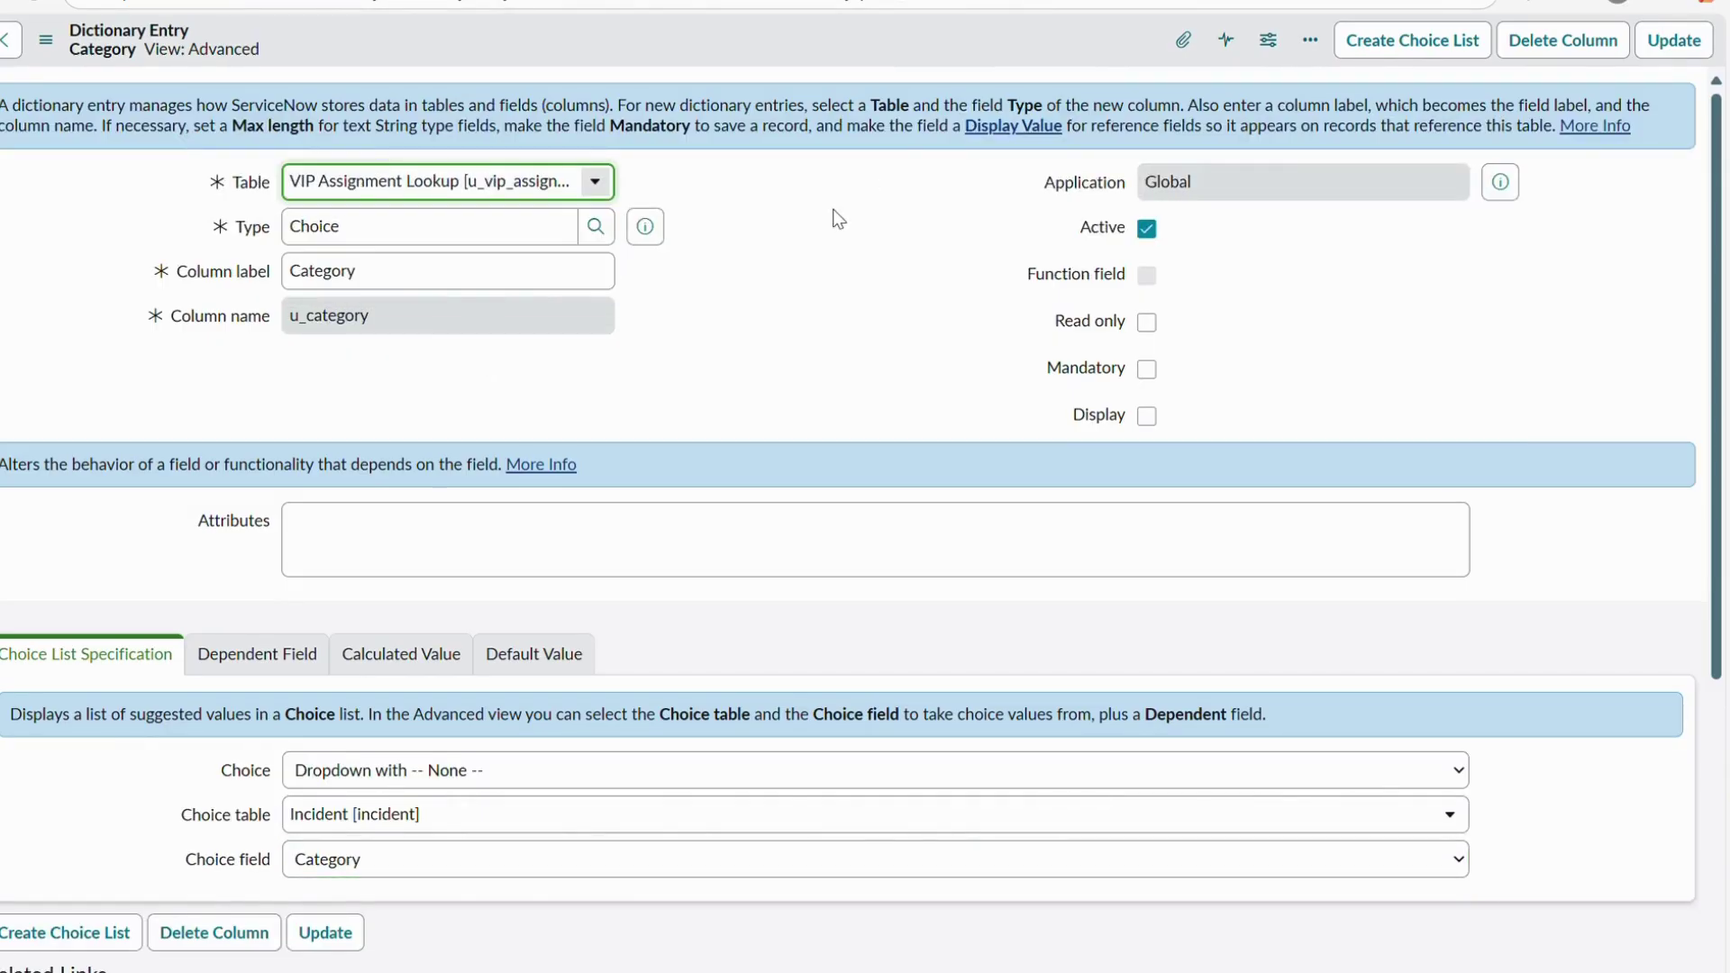
{"action": "scroll", "coordinate": [718, 379], "scroll_direction": "down", "scroll_amount": 5}
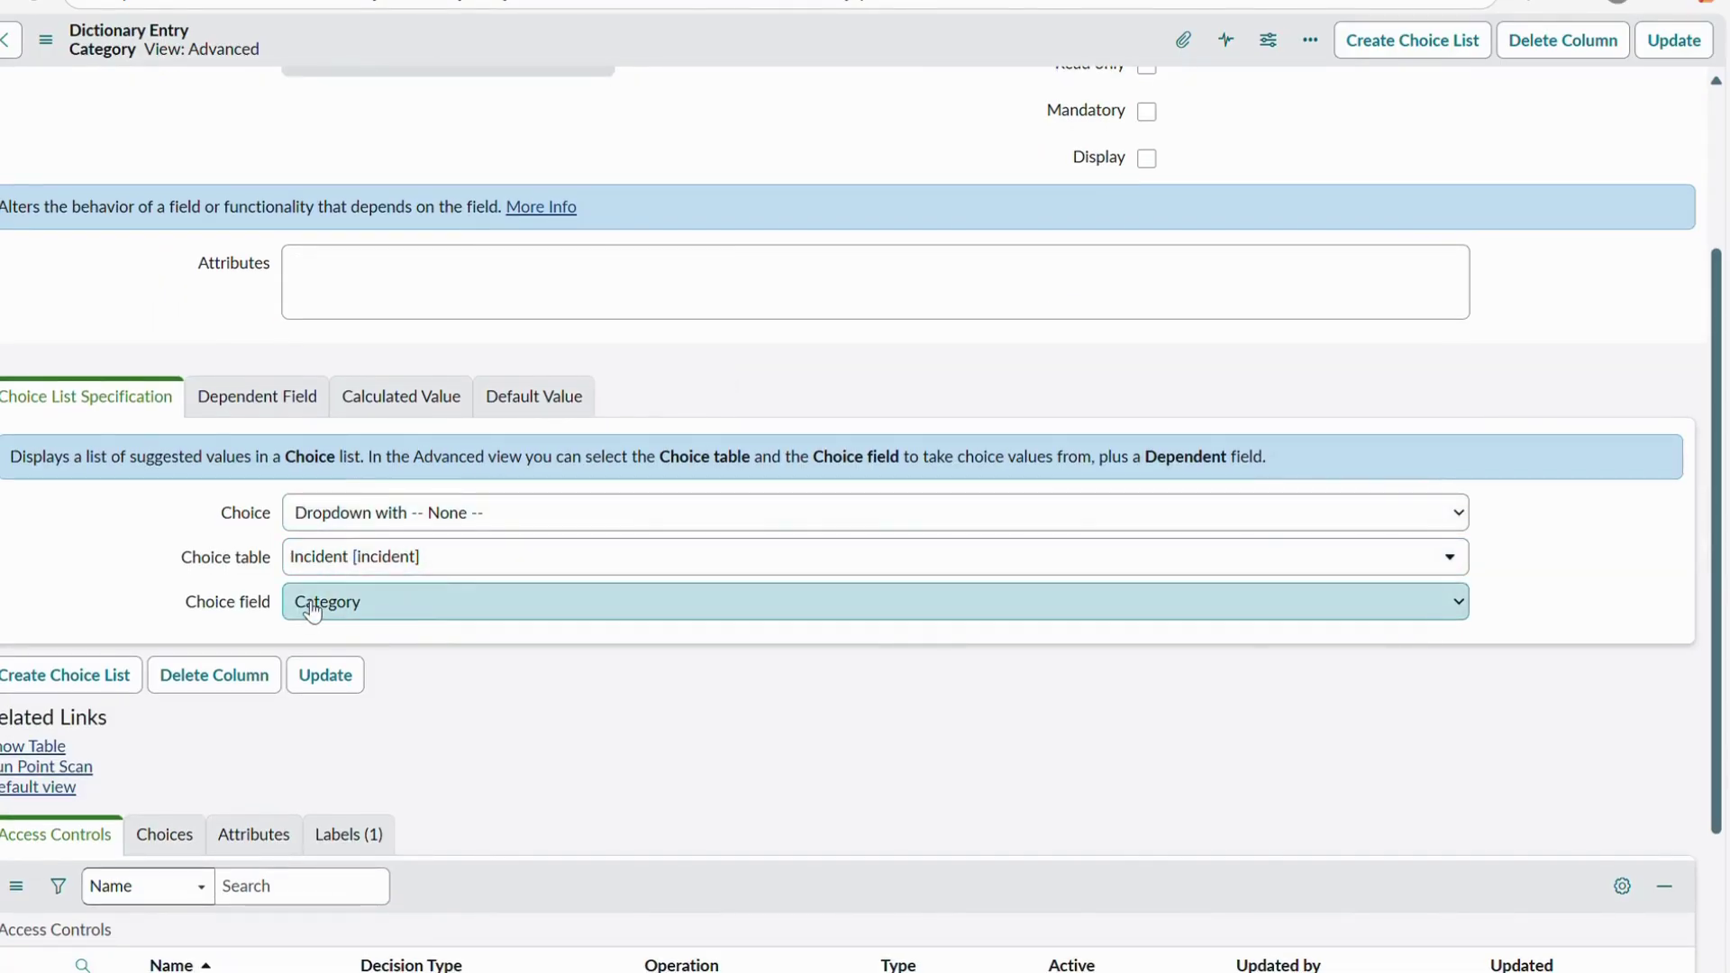
{"action": "scroll", "coordinate": [700, 468], "scroll_direction": "up", "scroll_amount": 5}
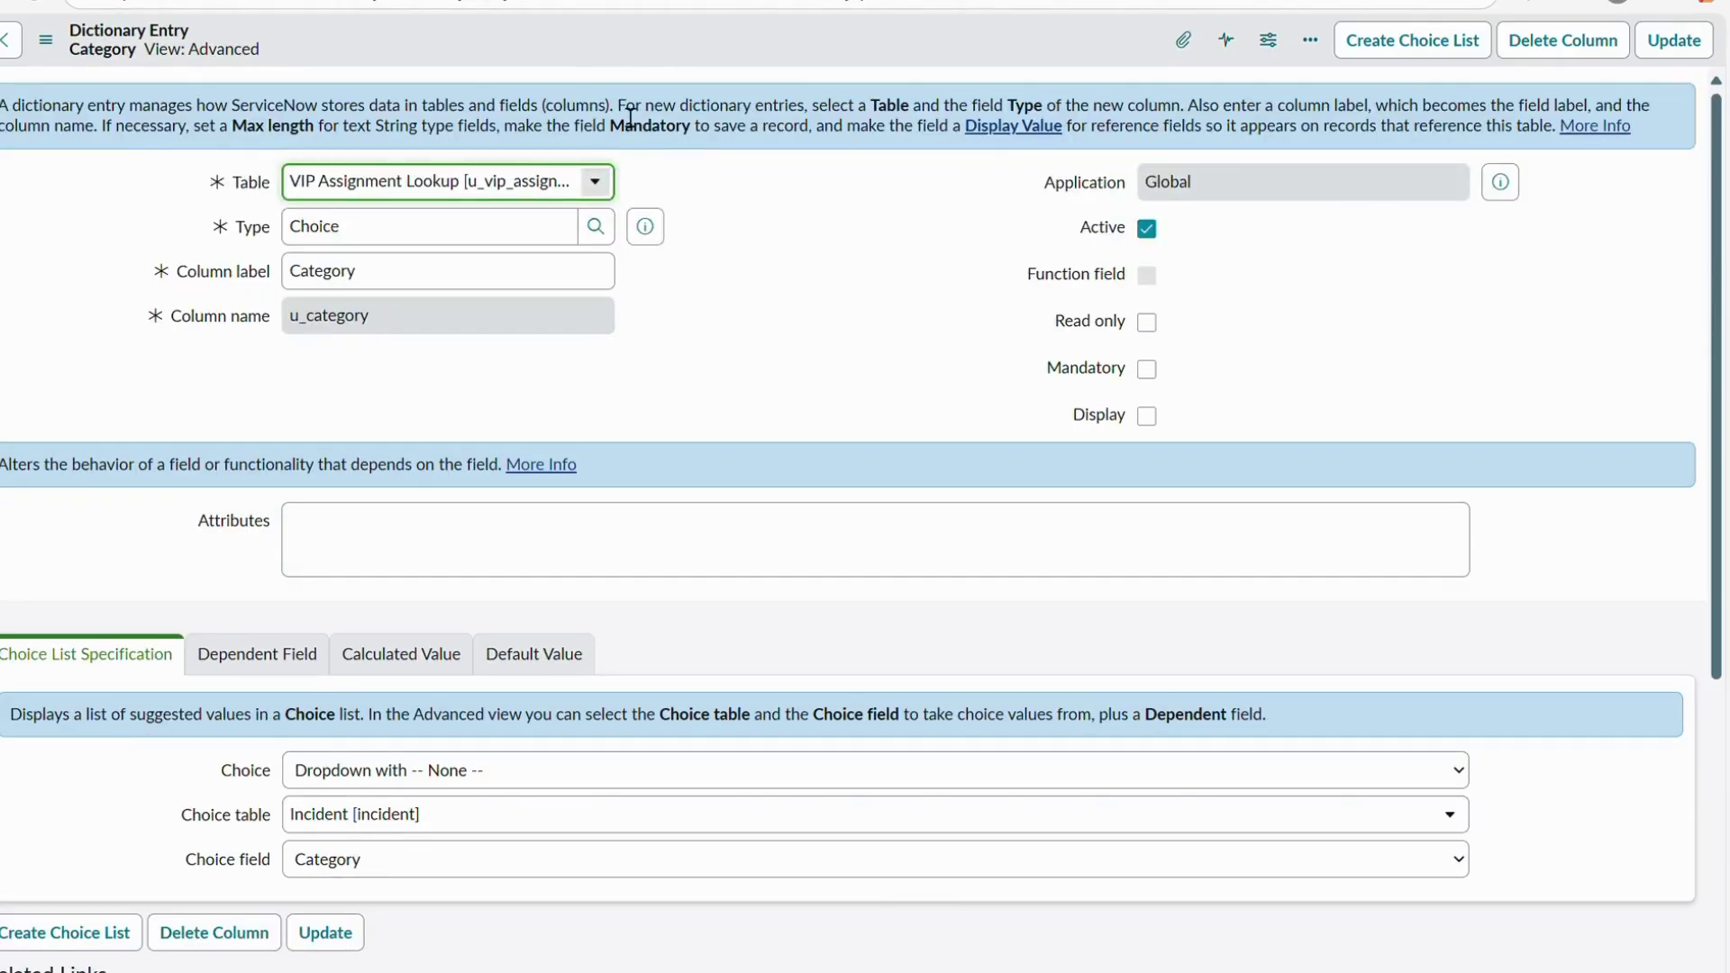
{"action": "right_click", "coordinate": [591, 48]}
{"action": "left_click", "coordinate": [624, 59]}
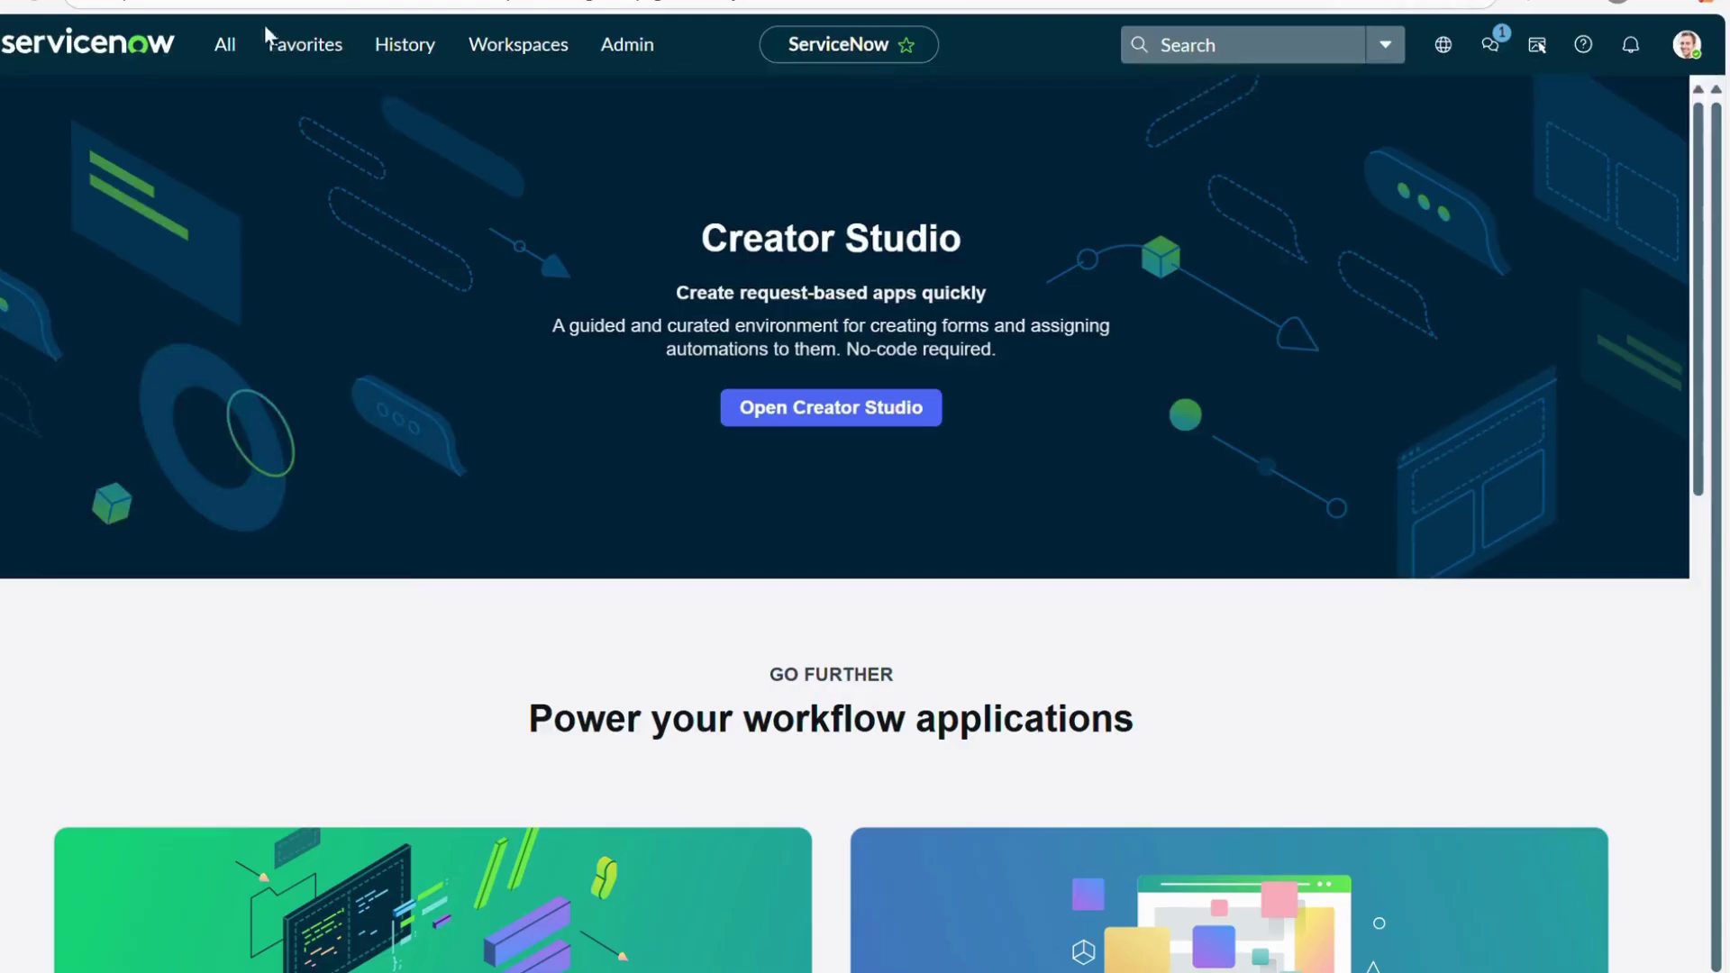
Open the table's record list from the navigator with u_vip_assignment_lookup.LIST and start a new record
{"action": "left_click", "coordinate": [226, 45]}
{"action": "type", "text": "u_vip_assignment_lookup"}
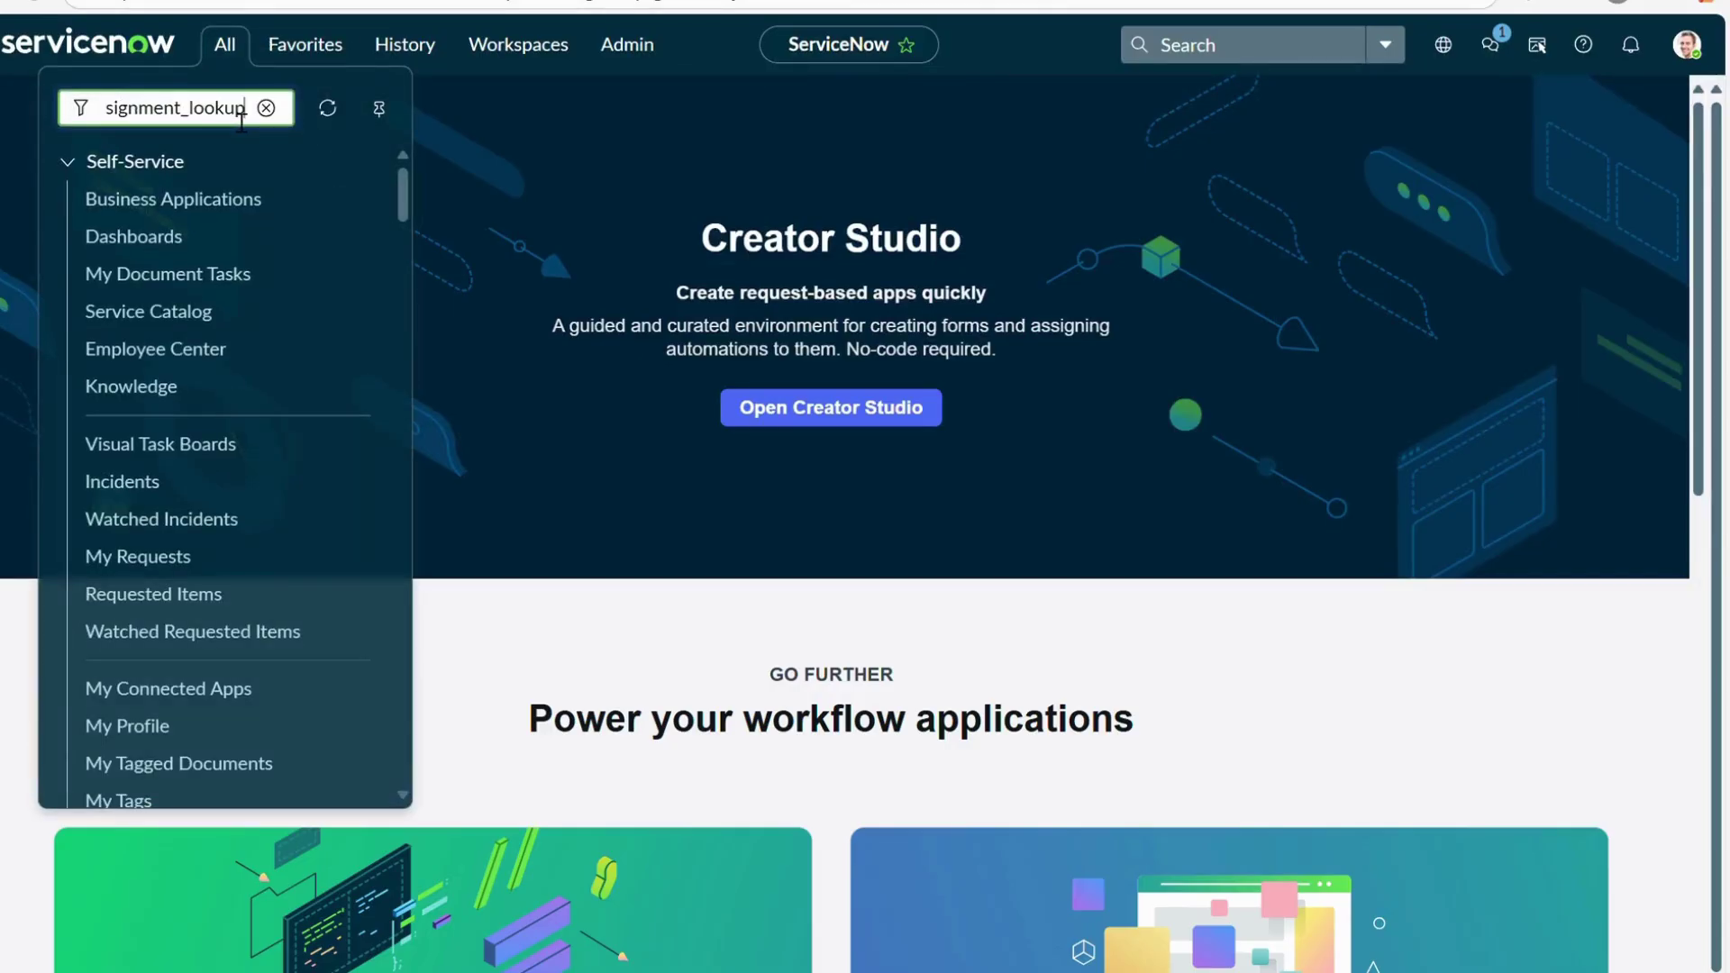
{"action": "type", "text": ".LIST"}
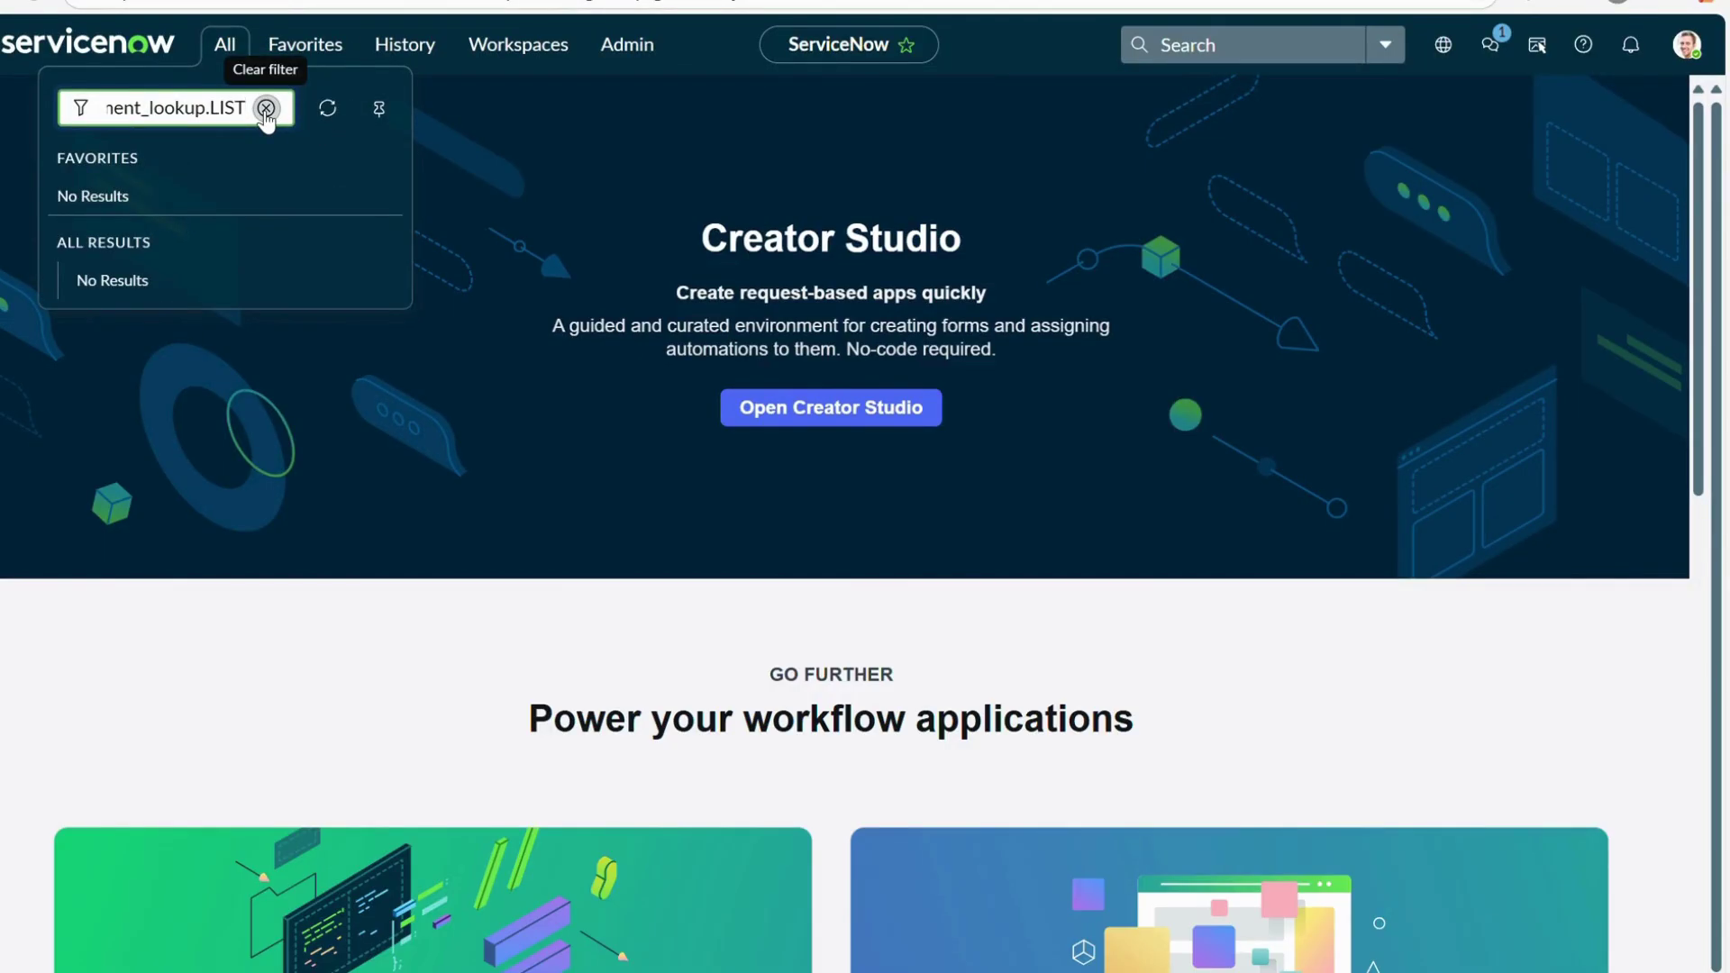
{"action": "key", "text": "Return"}
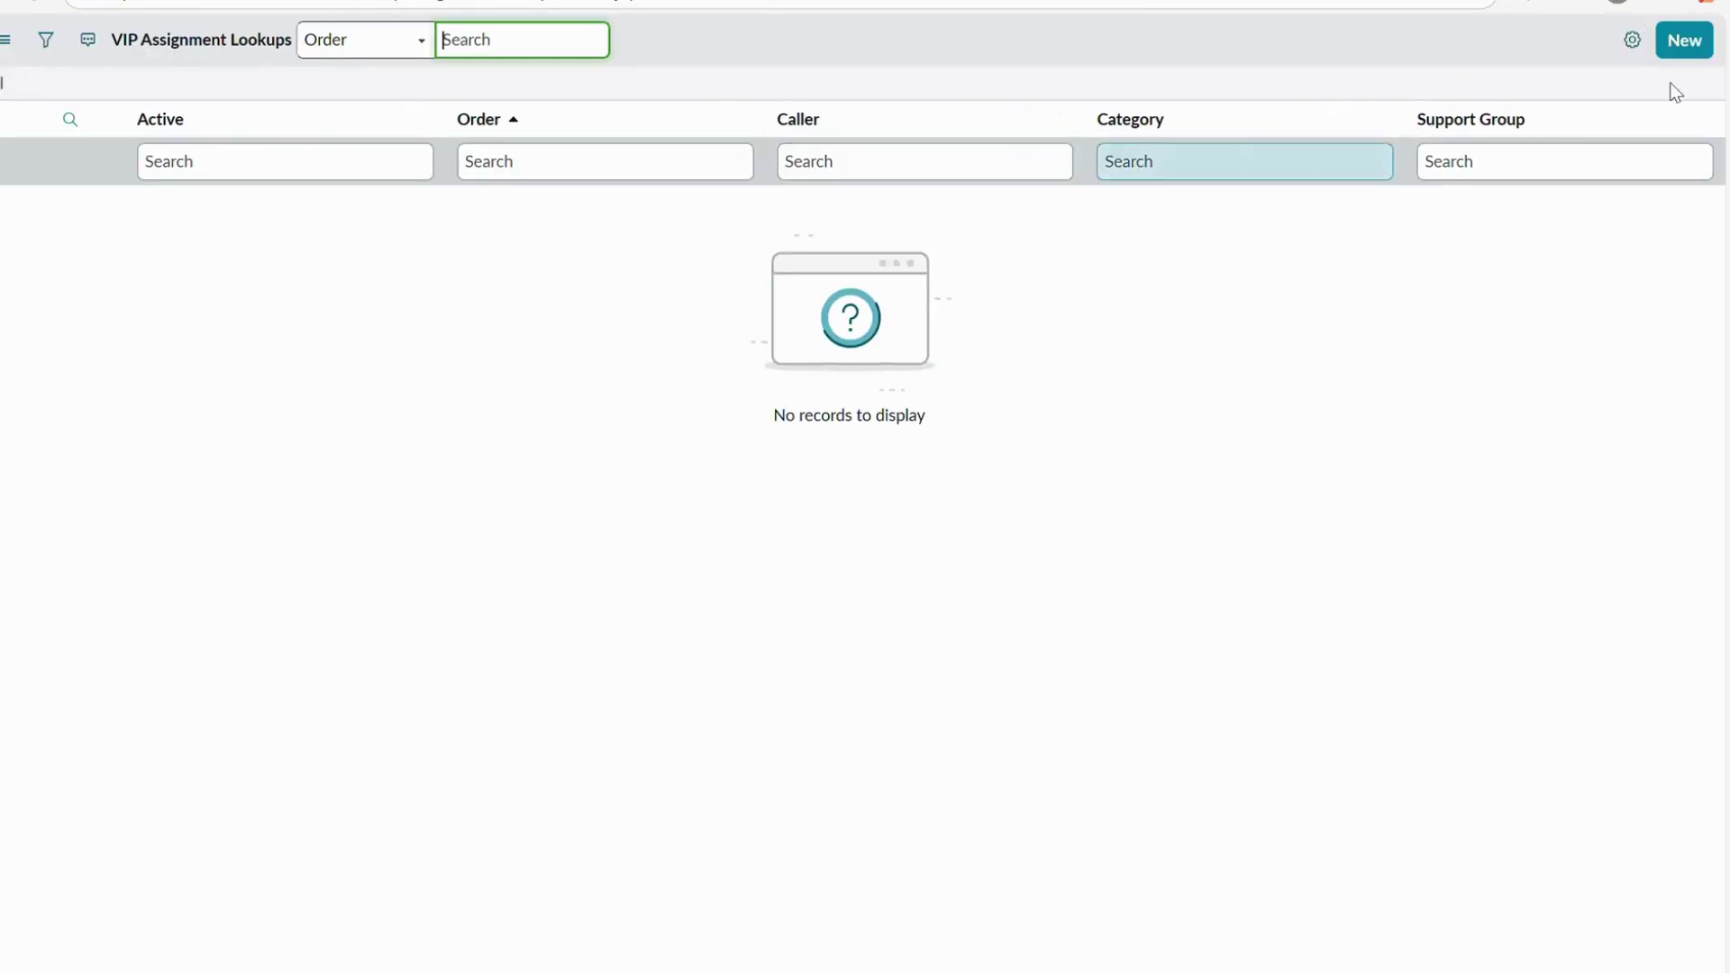
{"action": "left_click", "coordinate": [1683, 40]}
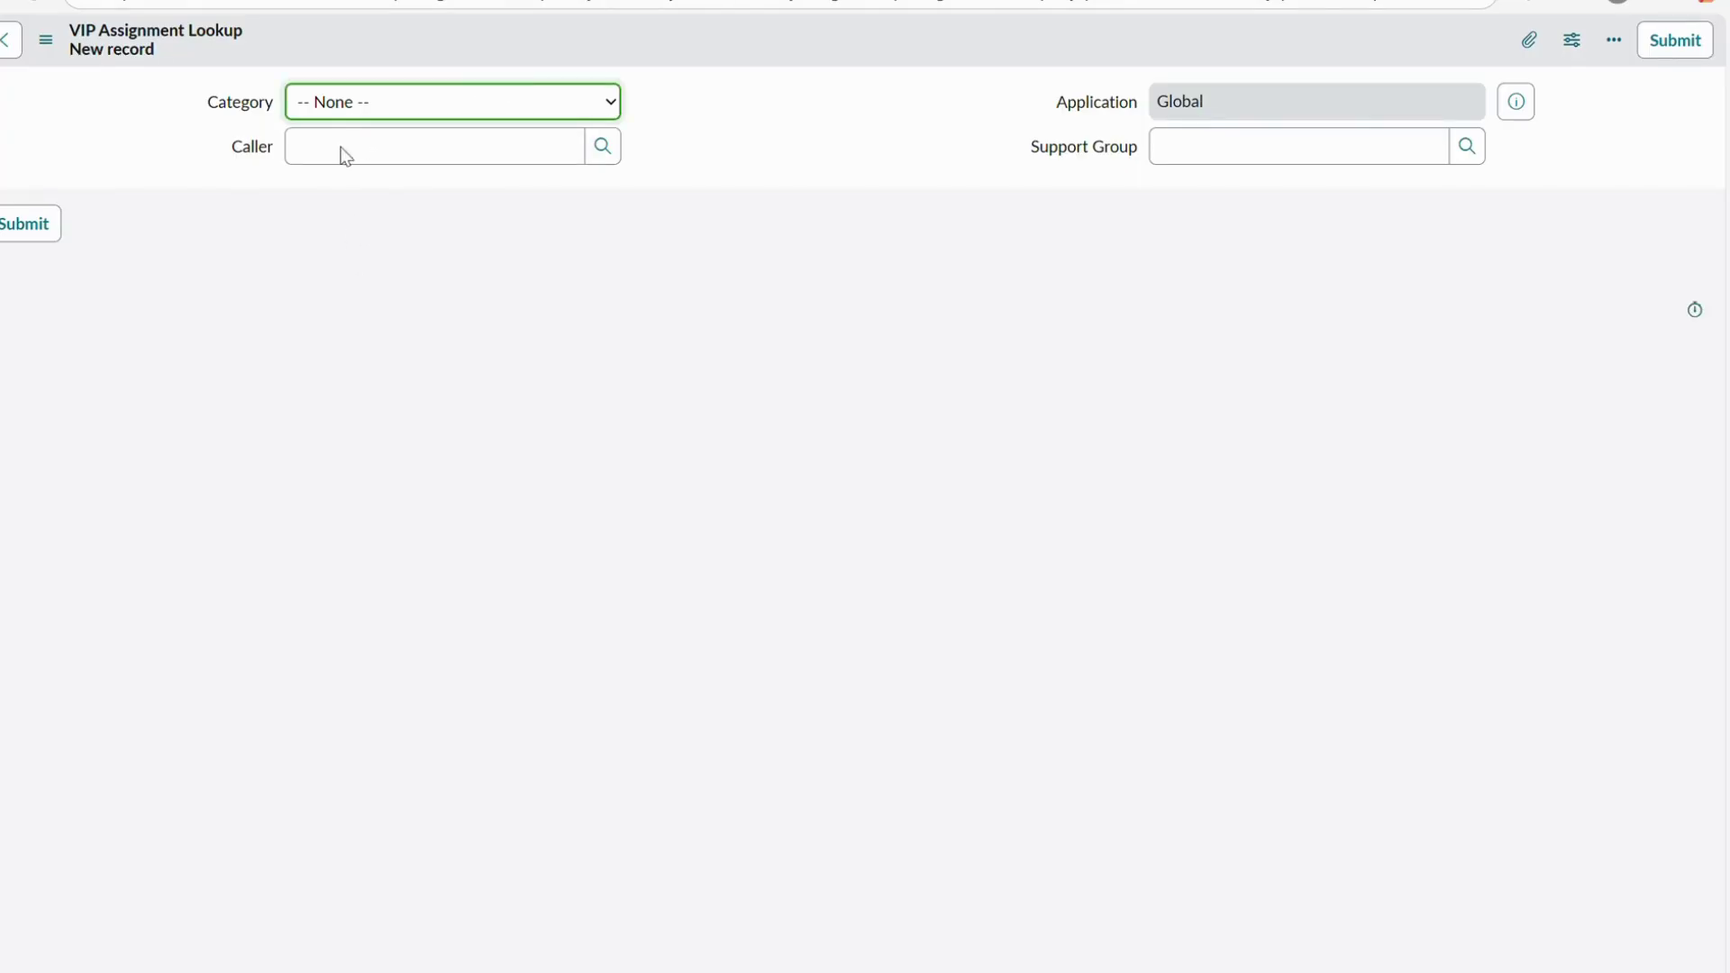
Set the new lookup record's Caller to the recently selected VIP user and its Category to Hardware
{"action": "left_click", "coordinate": [748, 145]}
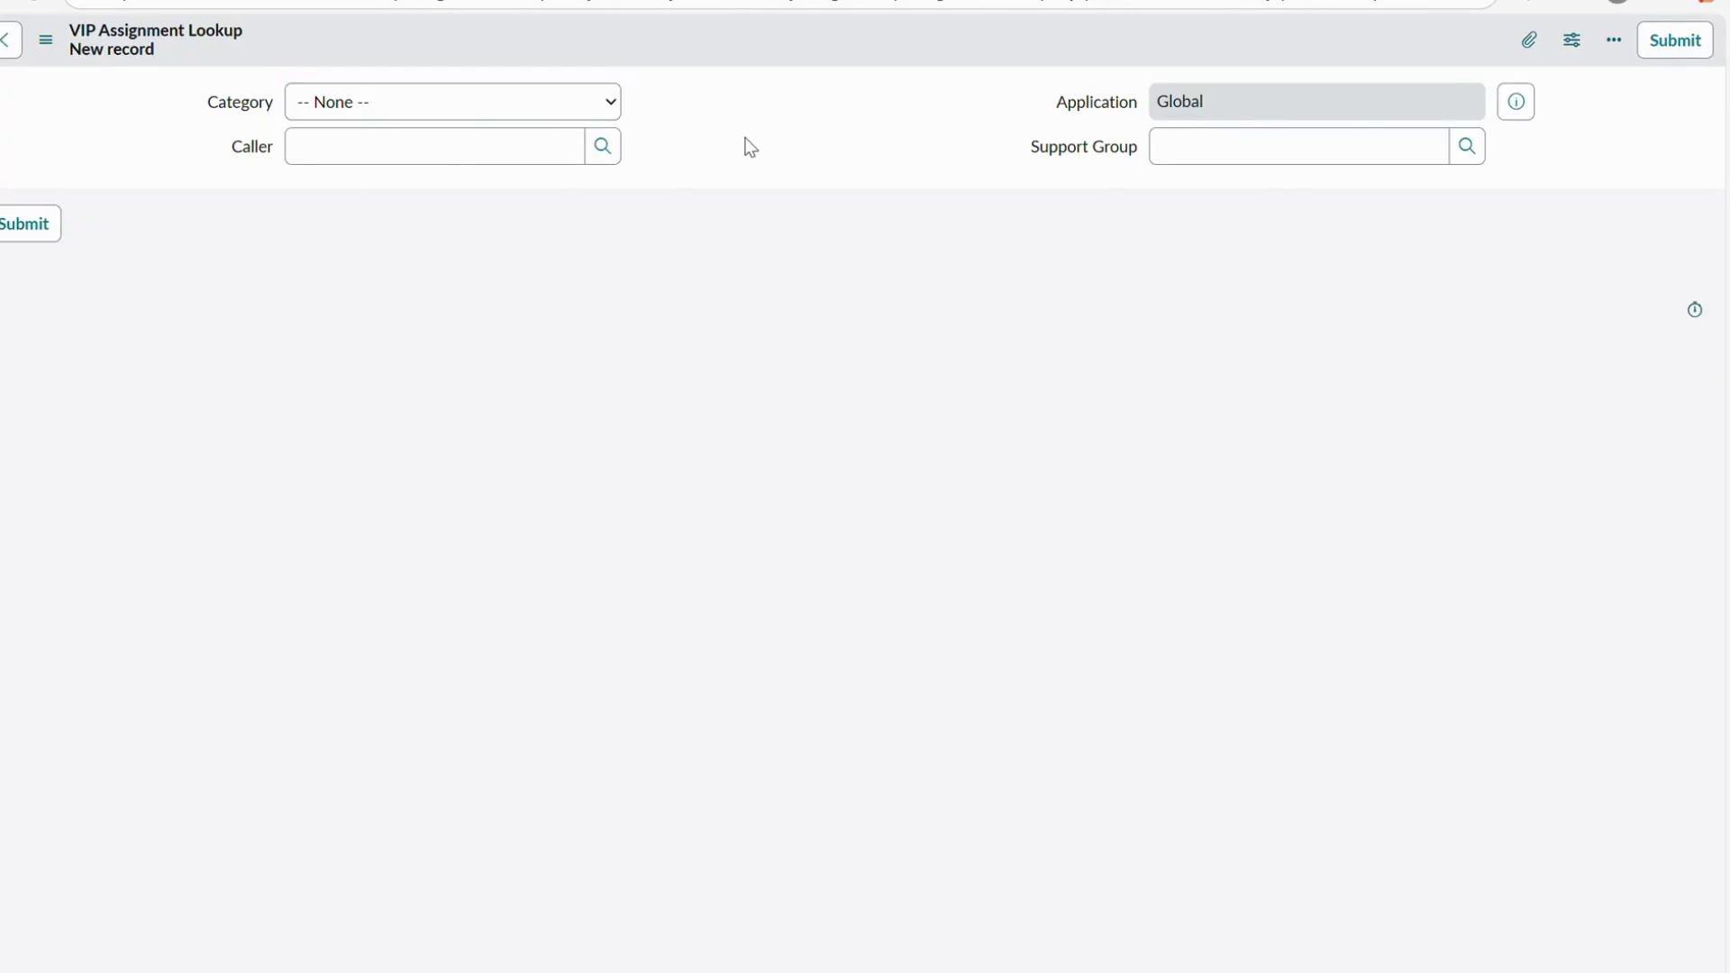
{"action": "left_click", "coordinate": [479, 162]}
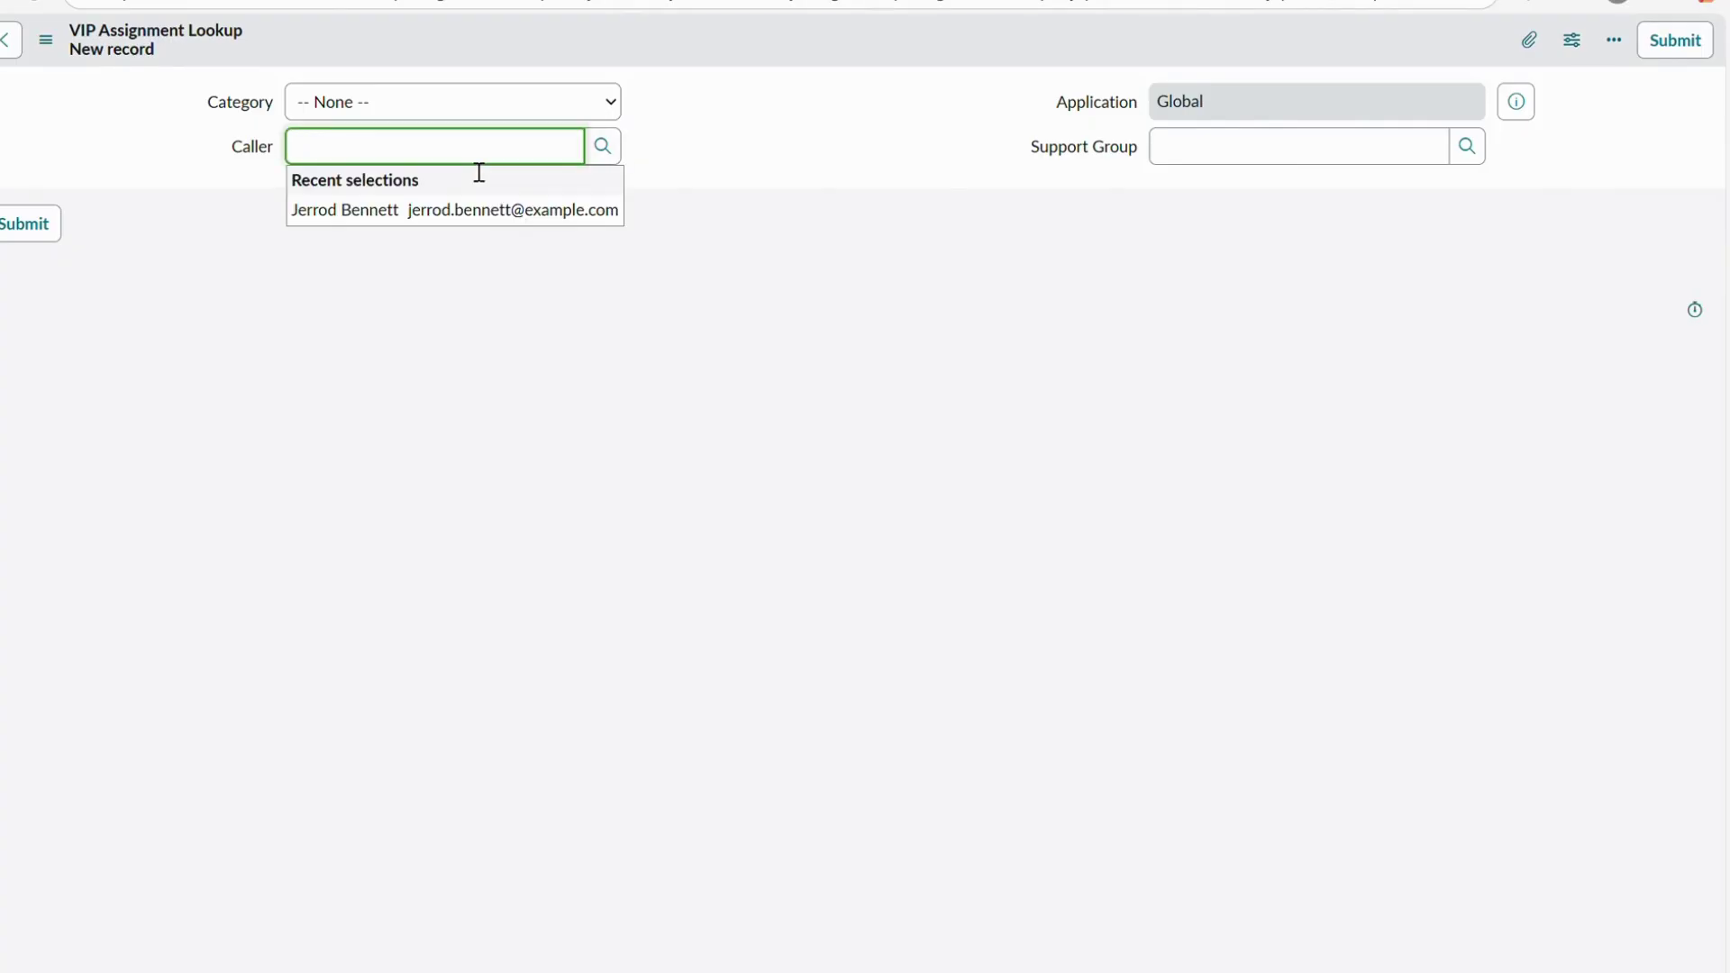
{"action": "left_click", "coordinate": [453, 210]}
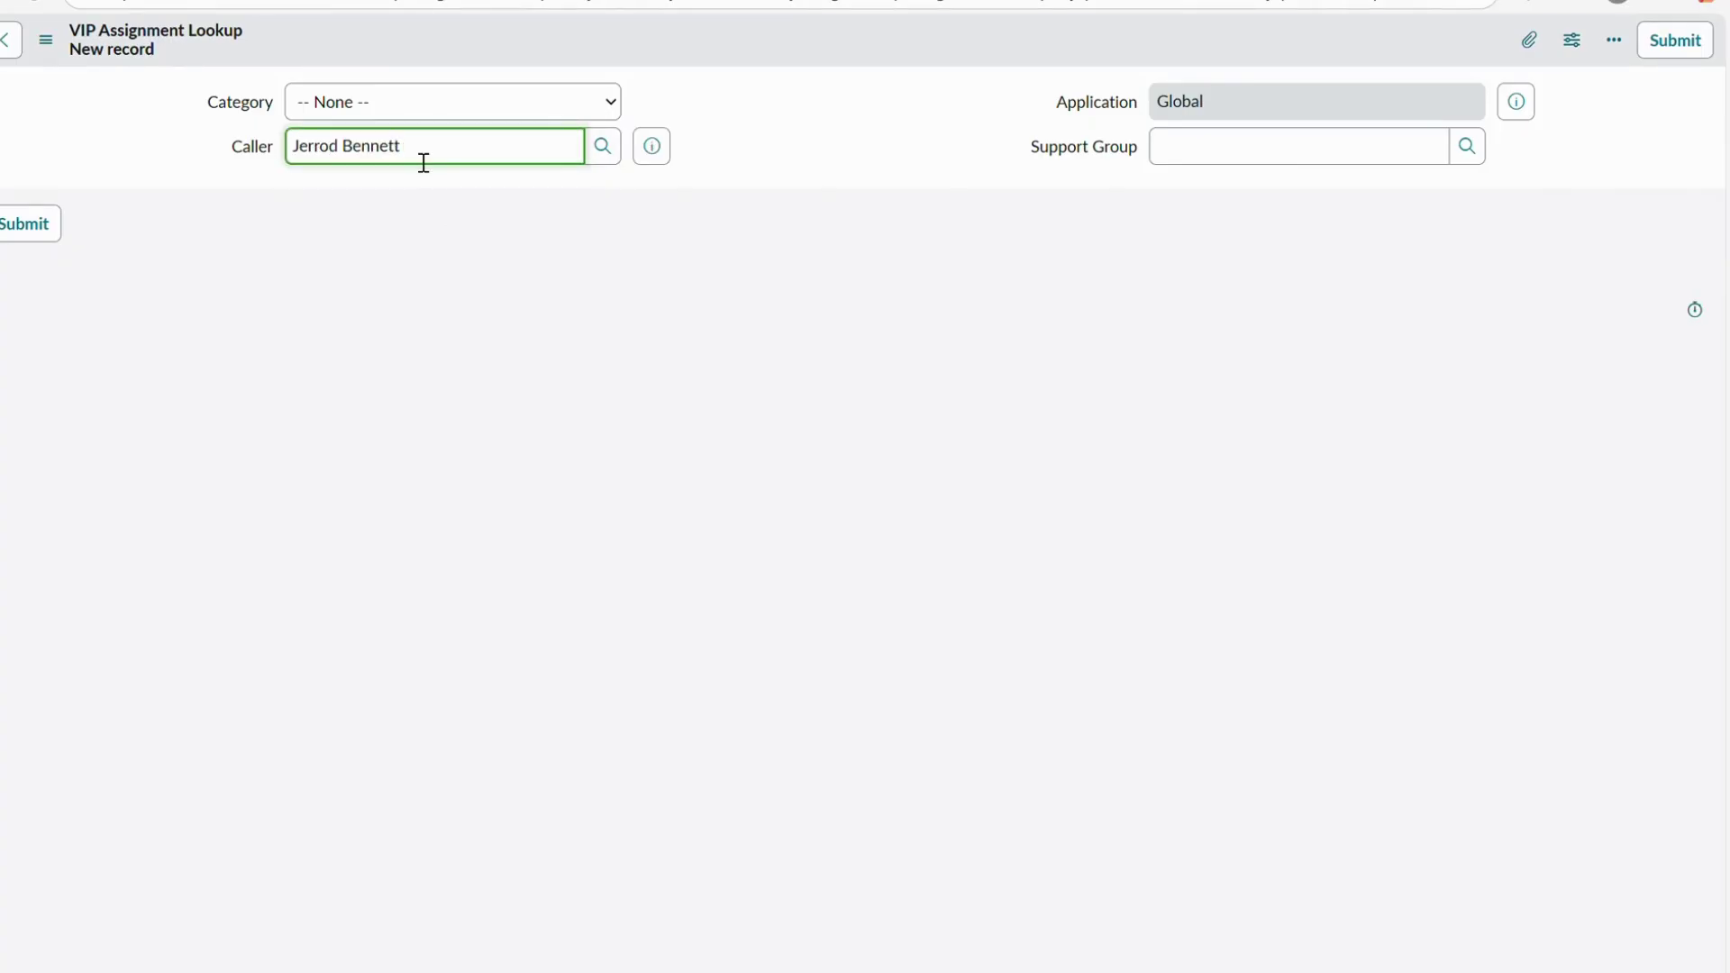
{"action": "left_click_drag", "start_coordinate": [424, 162], "coordinate": [336, 166]}
{"action": "left_click", "coordinate": [618, 161]}
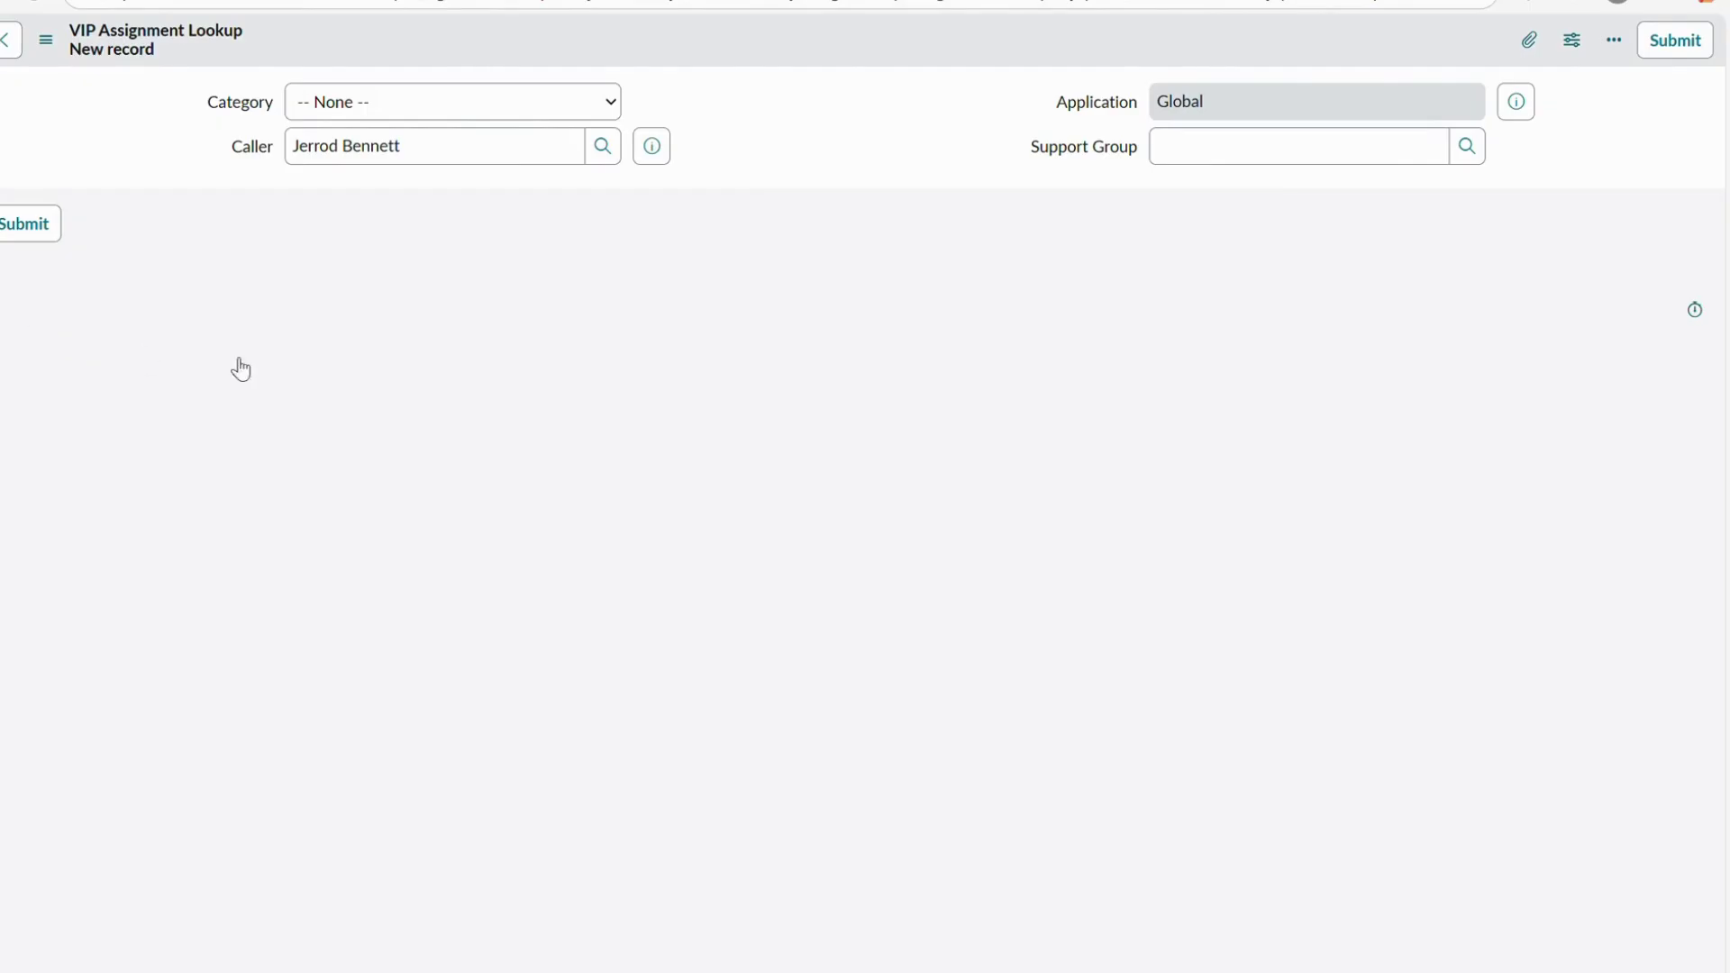
{"action": "key", "text": "Tab"}
{"action": "left_click", "coordinate": [389, 116]}
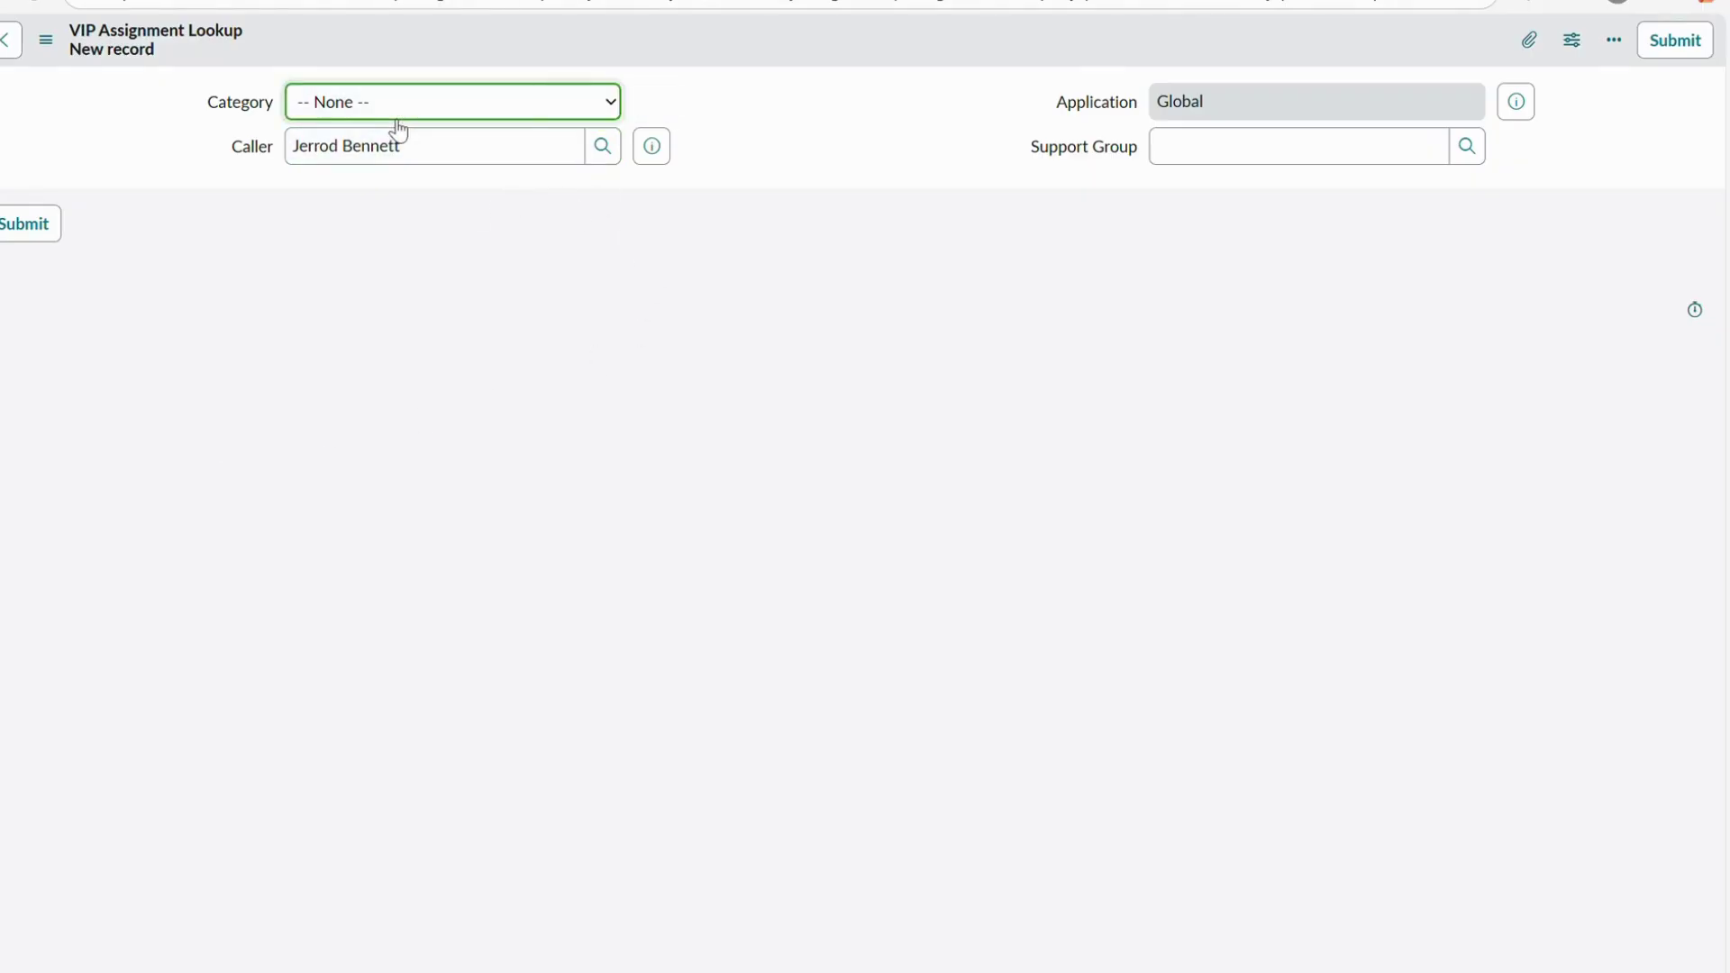
{"action": "key", "text": "h"}
Set the lookup record's Support Group to VIP Support Group and save the record
{"action": "left_click", "coordinate": [1240, 162]}
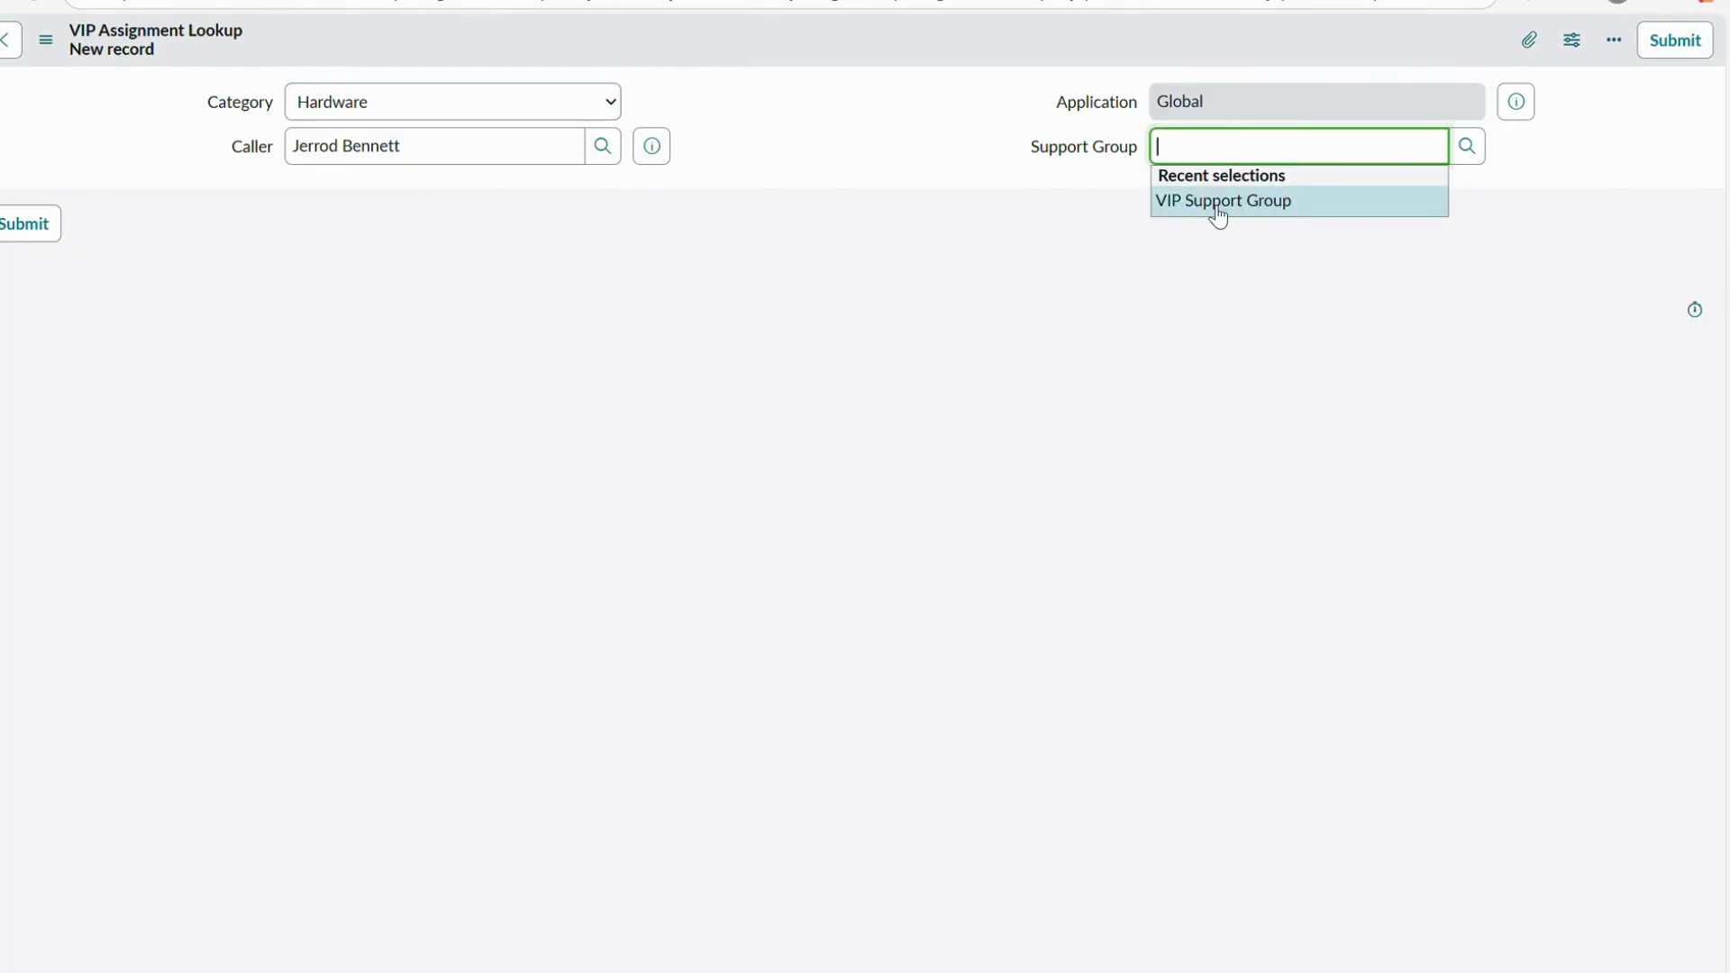
{"action": "left_click", "coordinate": [1220, 203]}
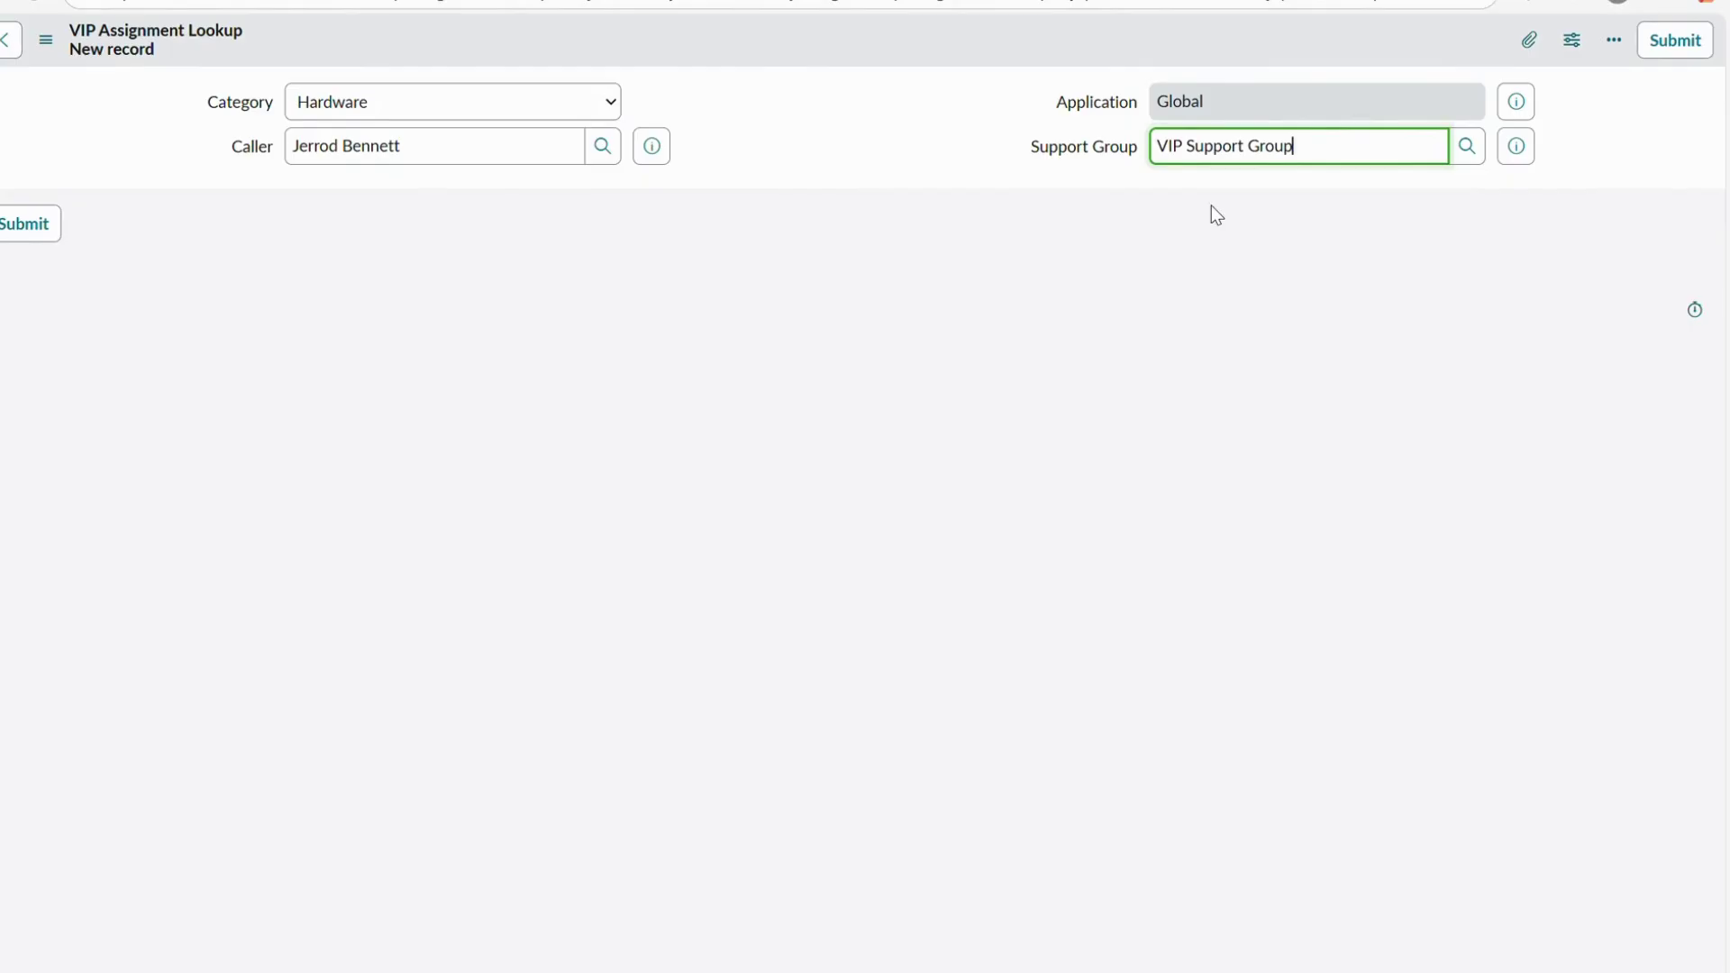
{"action": "right_click", "coordinate": [683, 36]}
{"action": "left_click", "coordinate": [707, 47]}
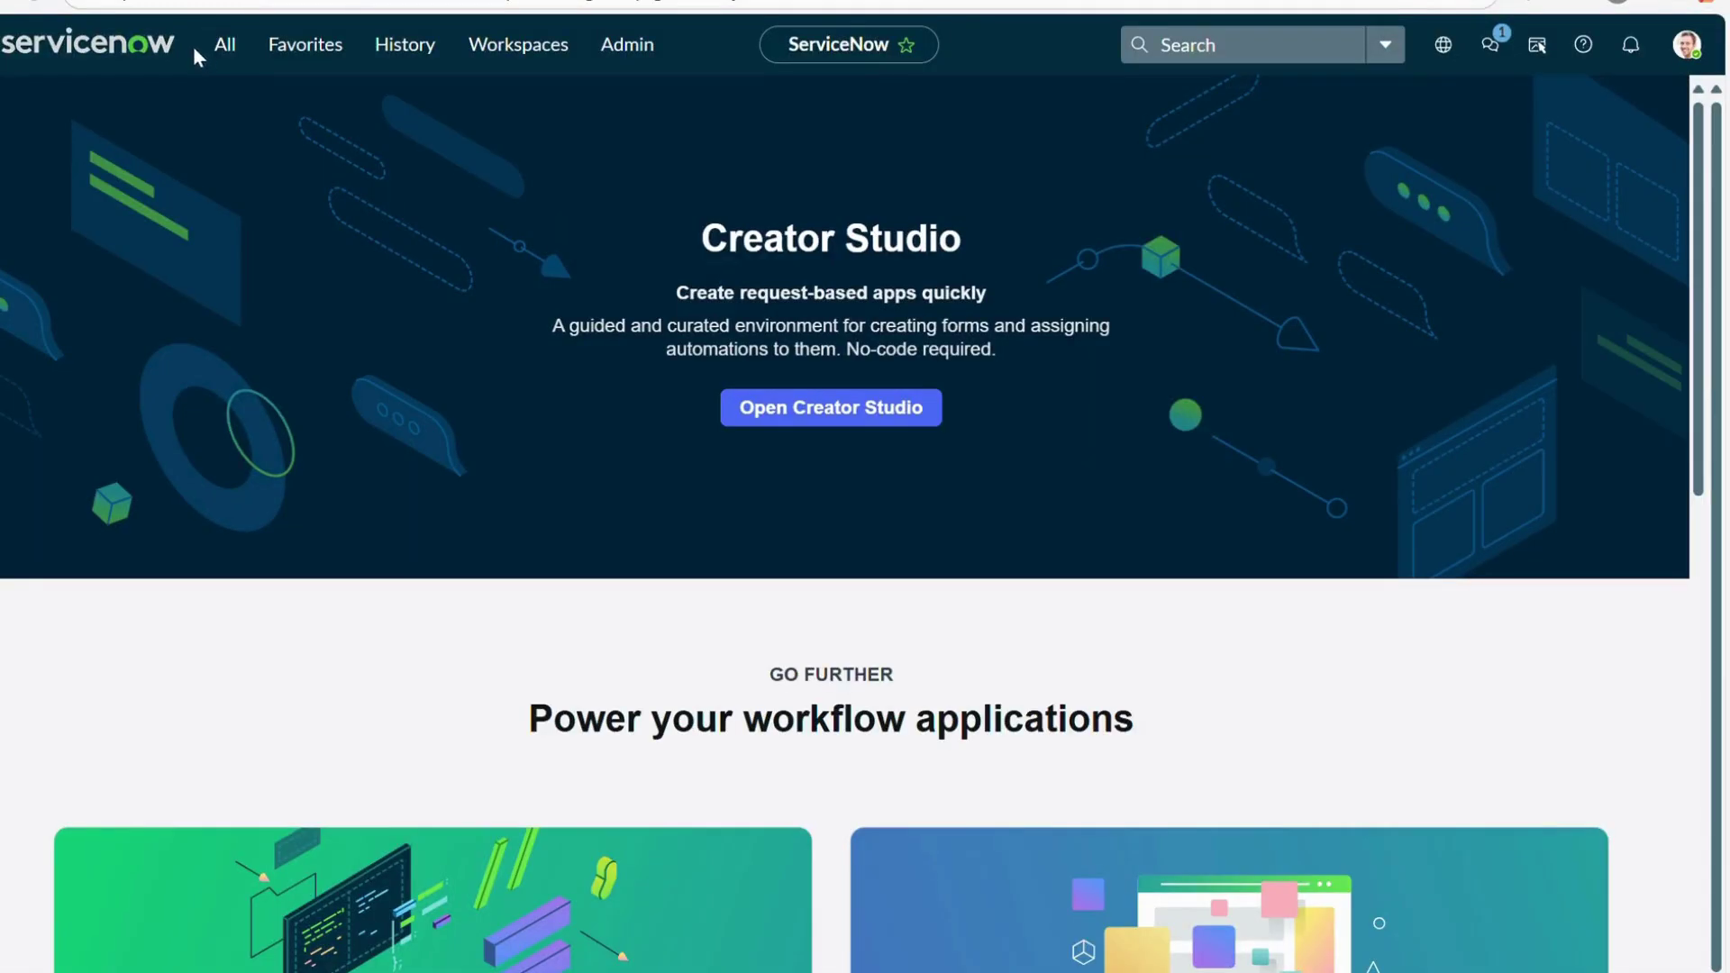
Open the record list with u_vip_assignment_lookup.LIST and check the lookup record's Caller, Category and Support Group values
{"action": "left_click", "coordinate": [224, 44]}
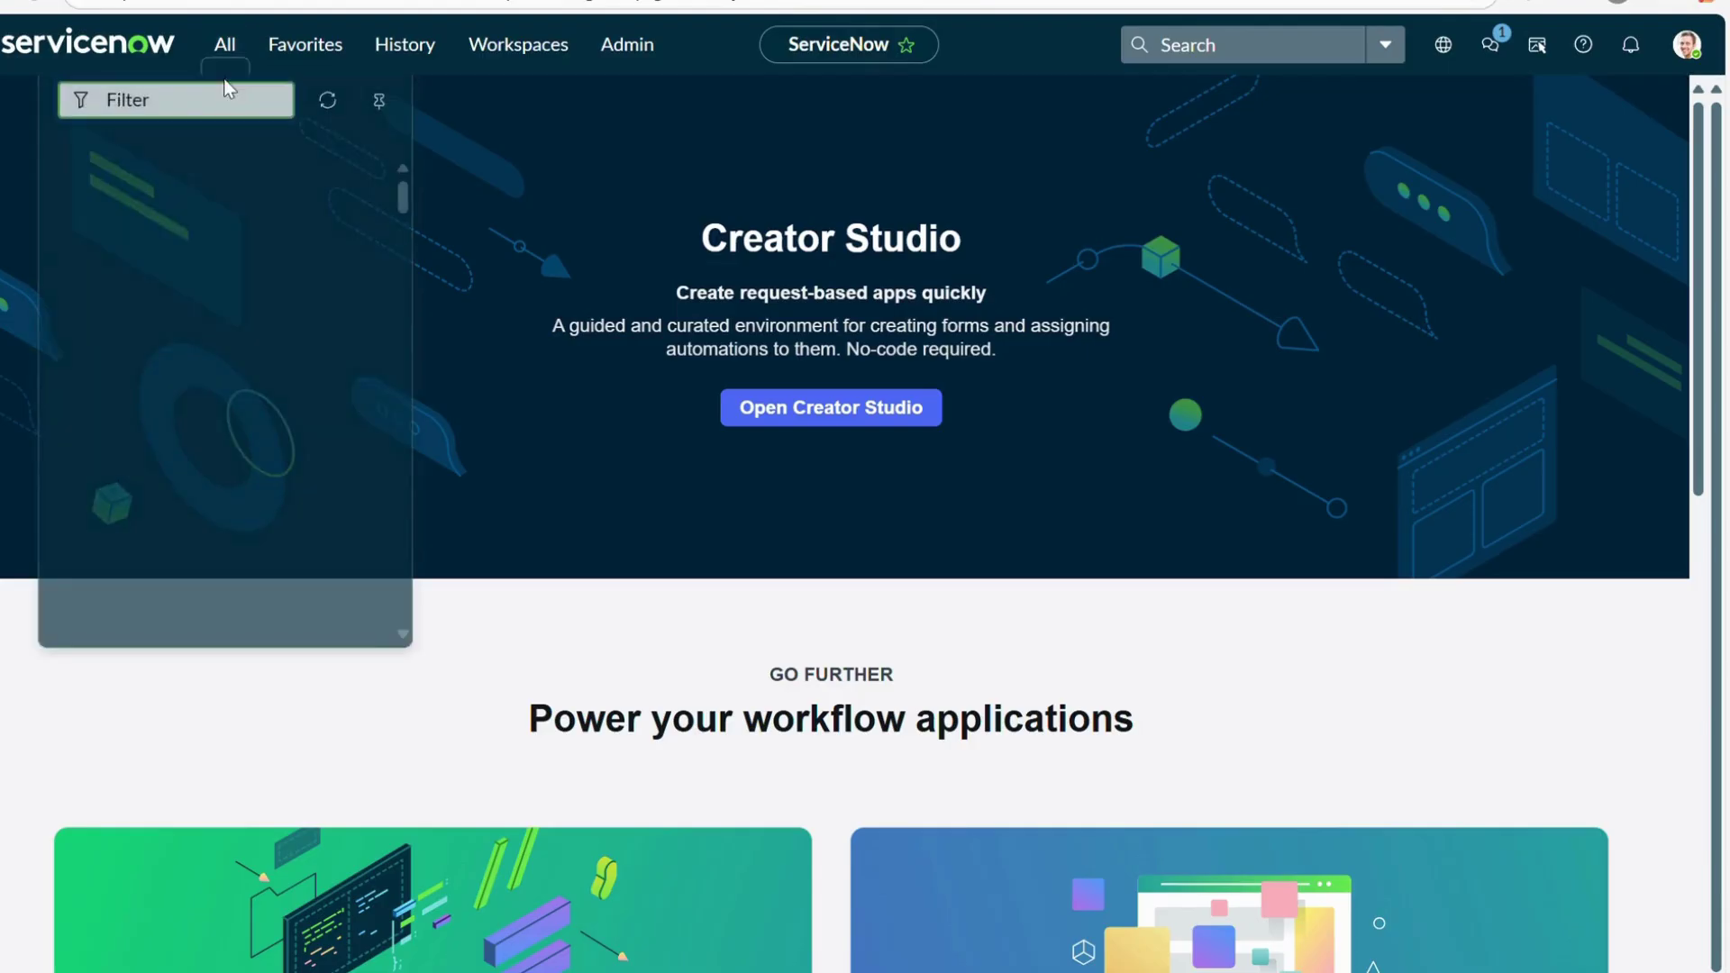
{"action": "key", "text": "ctrl+v"}
{"action": "type", "text": ".LIST"}
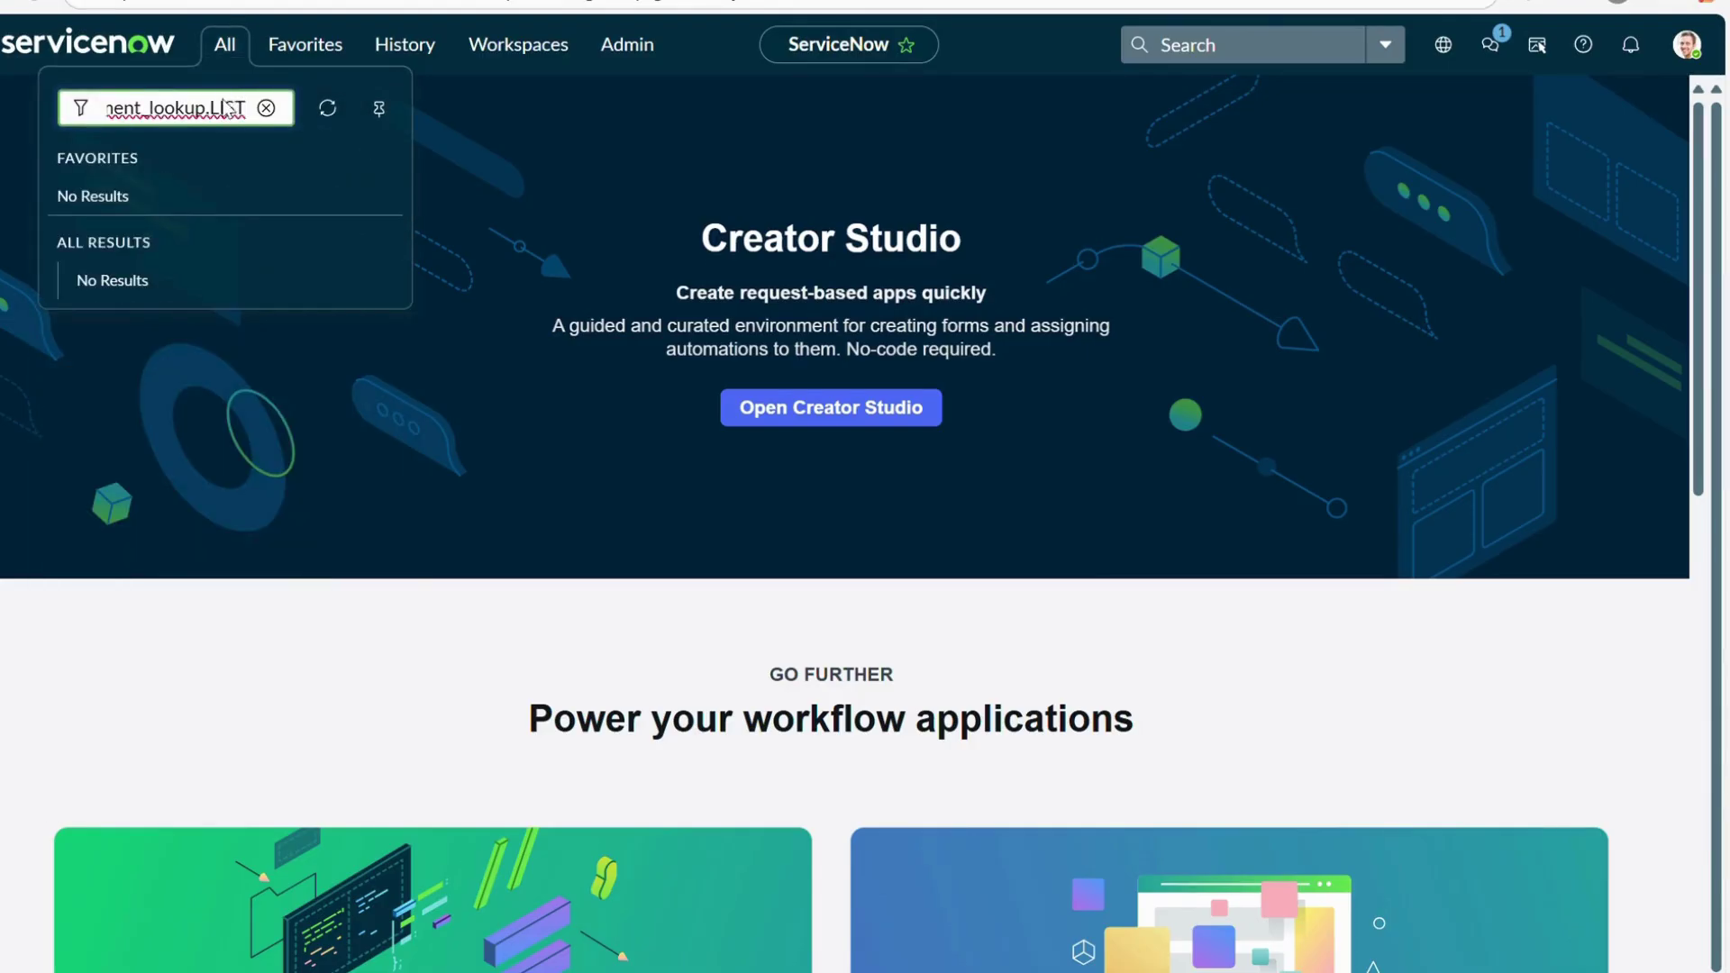
{"action": "key", "text": "Return"}
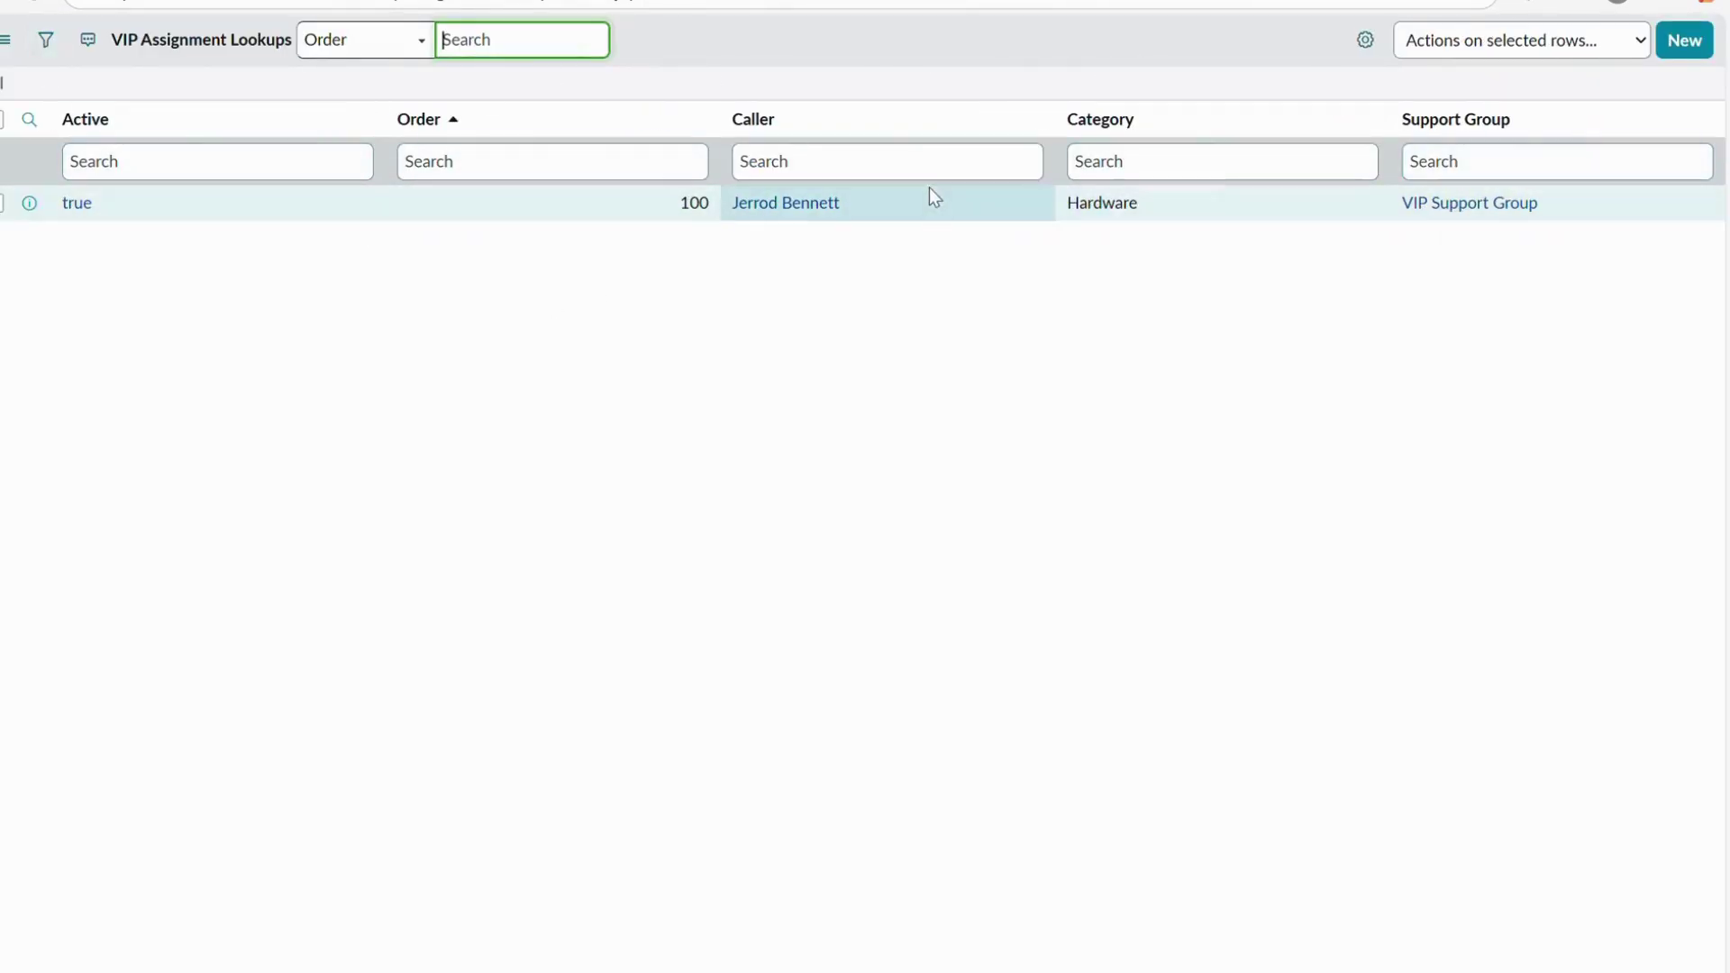
{"action": "left_click_drag", "start_coordinate": [928, 194], "coordinate": [721, 210]}
{"action": "left_click", "coordinate": [1224, 208]}
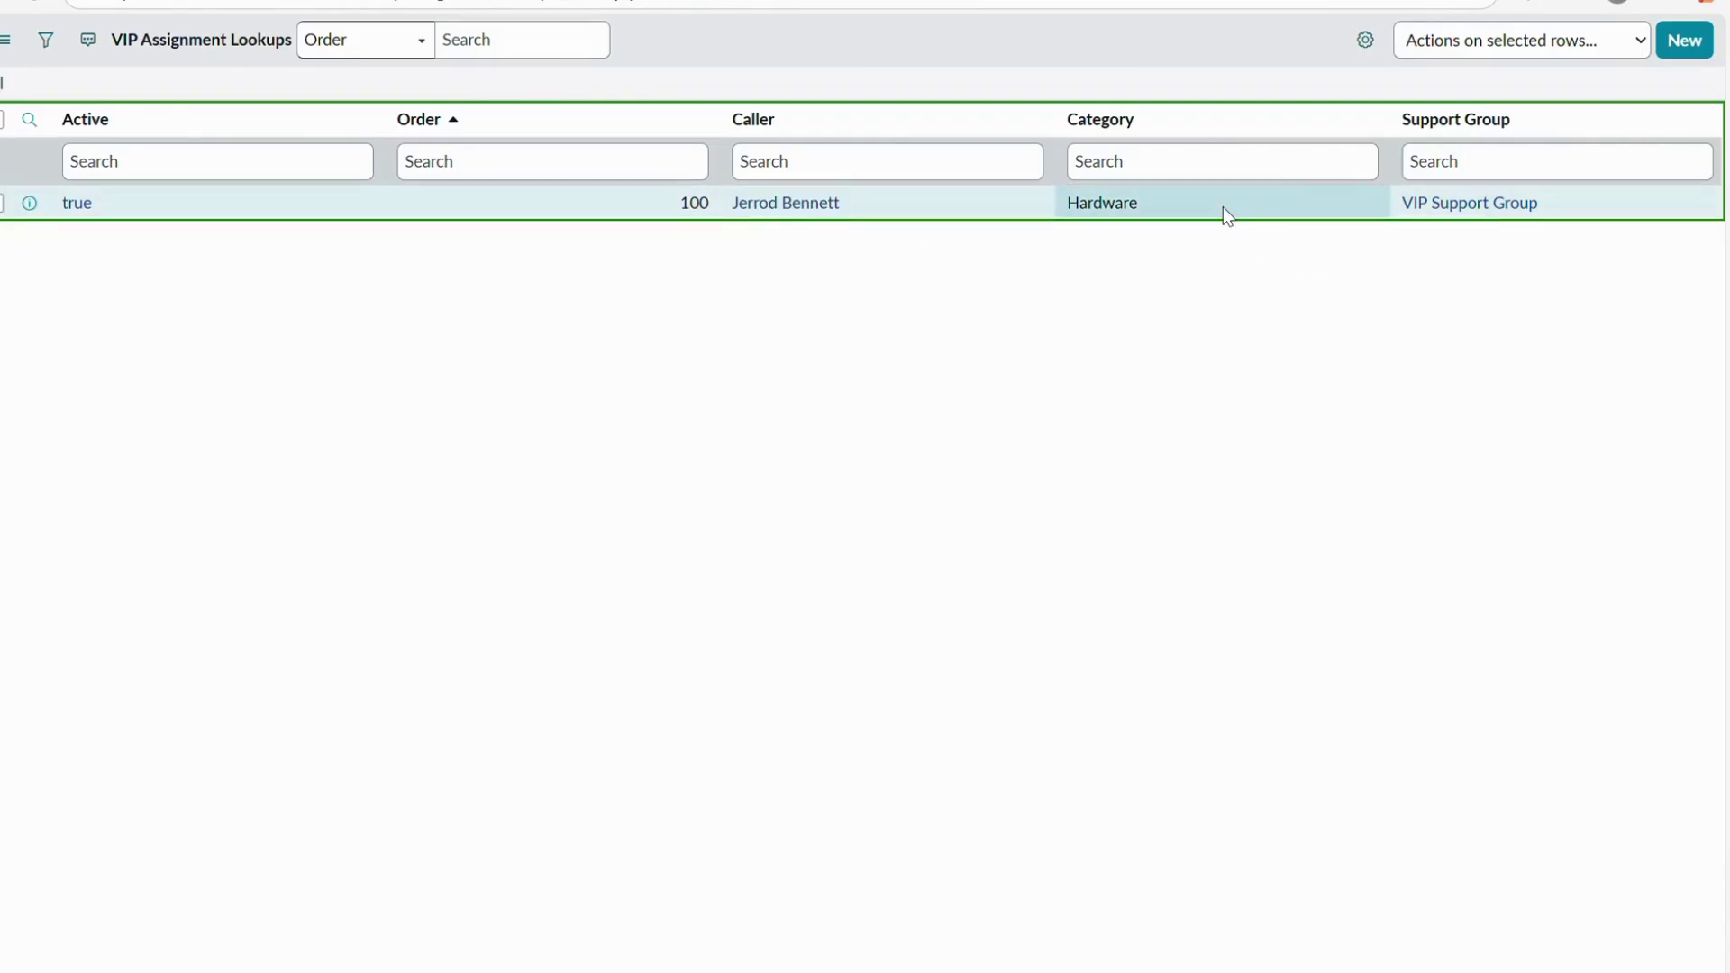
{"action": "left_click_drag", "start_coordinate": [1141, 203], "coordinate": [1081, 203]}
{"action": "left_click_drag", "start_coordinate": [1610, 208], "coordinate": [1375, 208]}
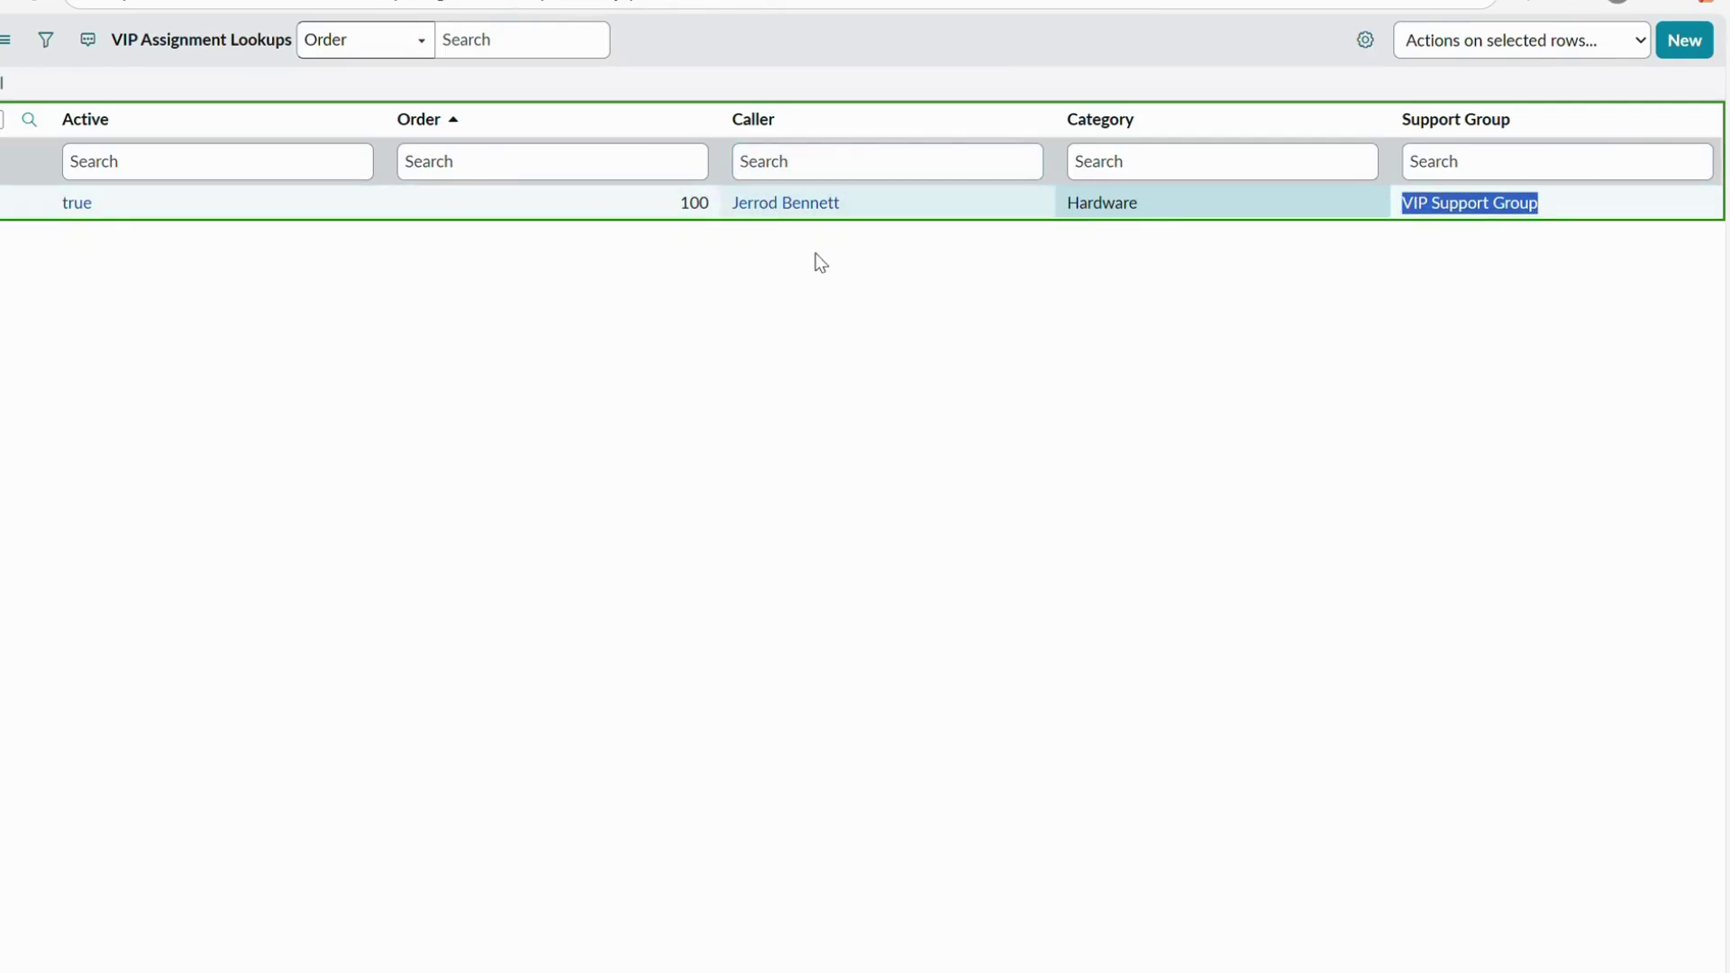
{"action": "left_click", "coordinate": [1447, 263]}
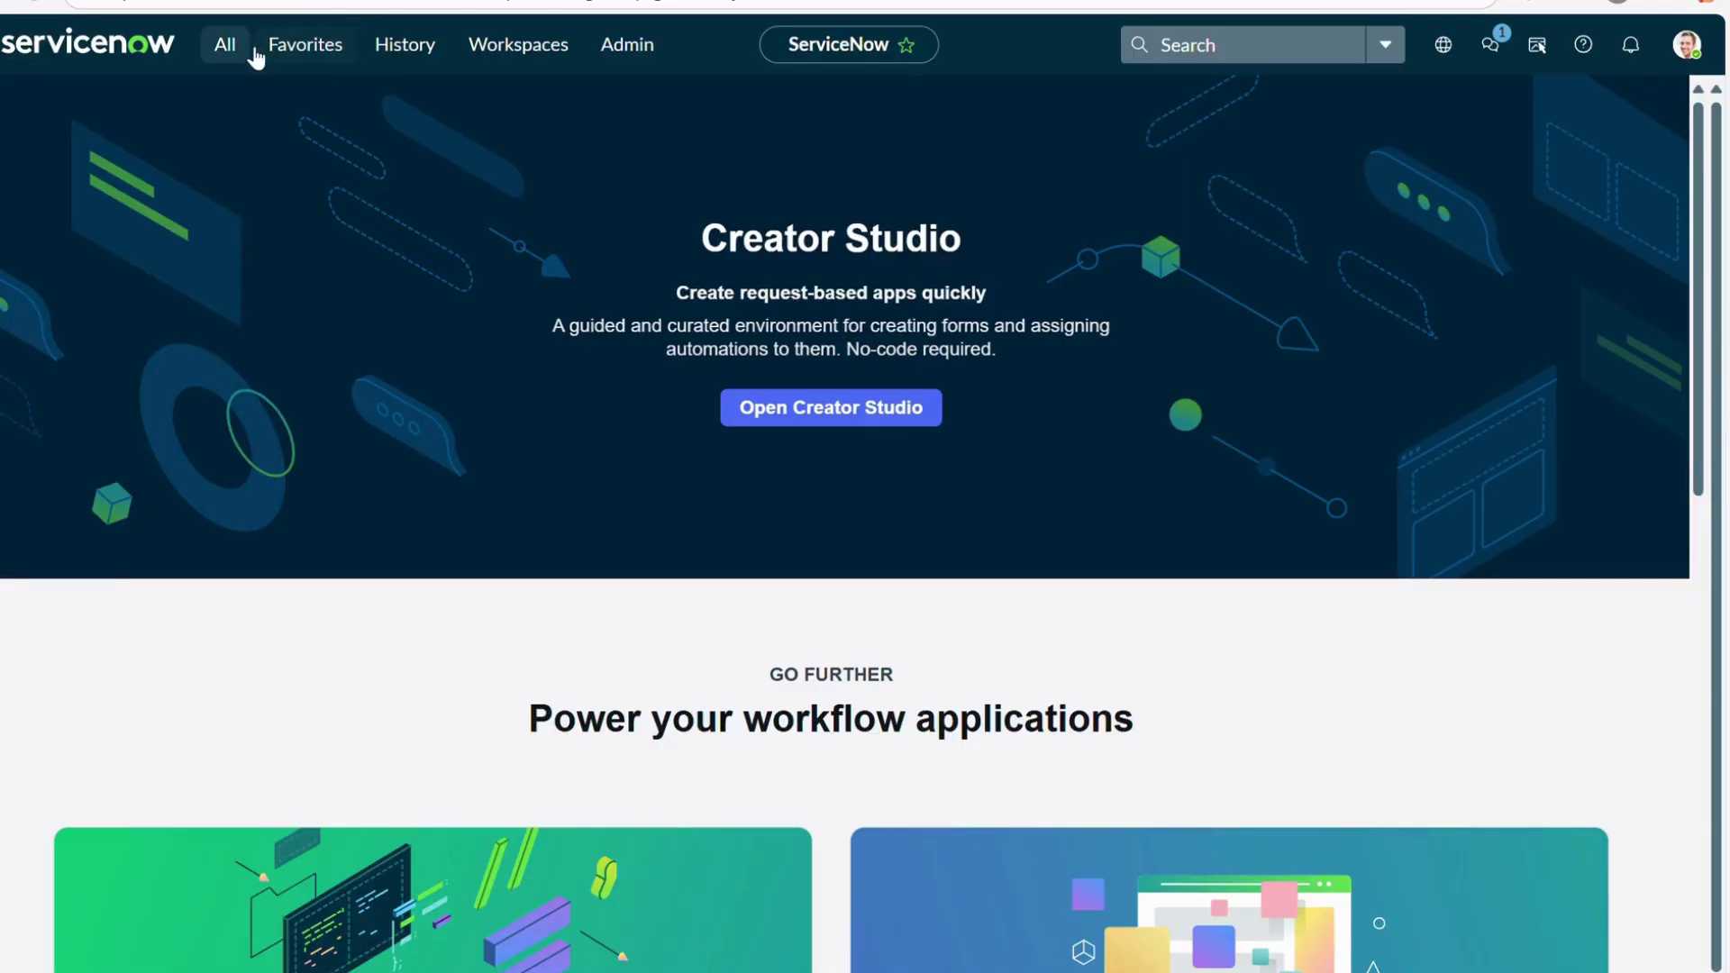
Find the data lookup definitions by filtering the navigator for "Data lookup", and start a new record of type Data Lookup Rule
{"action": "left_click", "coordinate": [225, 44]}
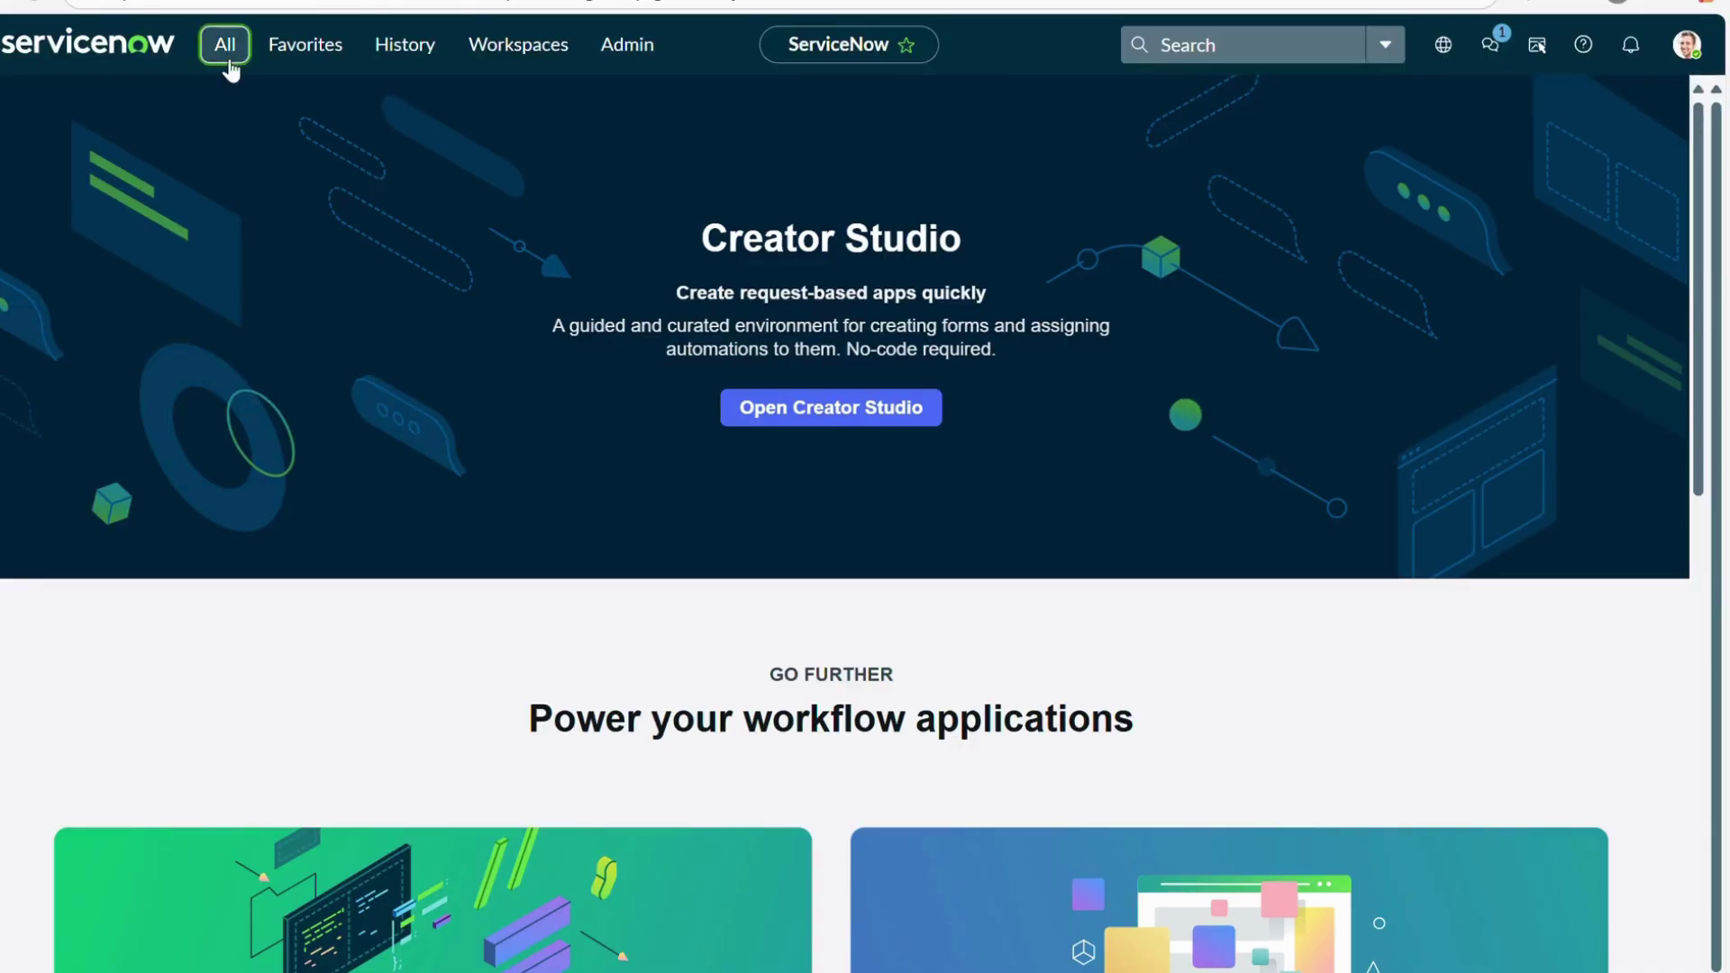
{"action": "left_click", "coordinate": [225, 49]}
{"action": "type", "text": "Da"}
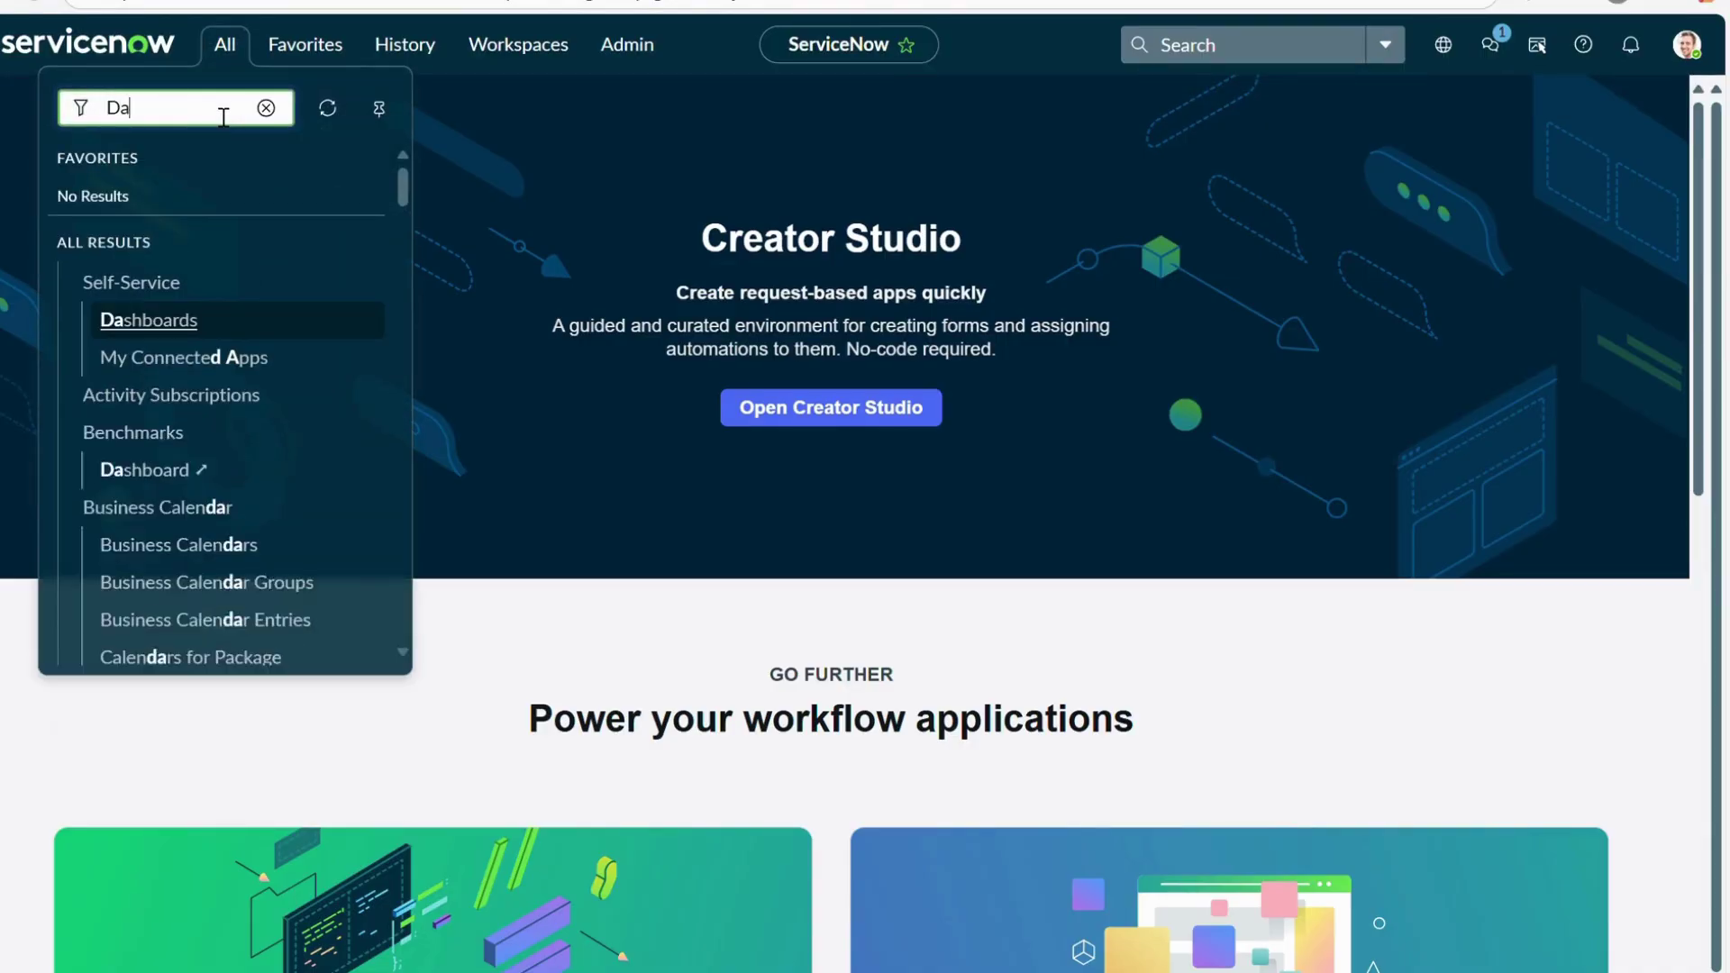
{"action": "type", "text": "ta lookup"}
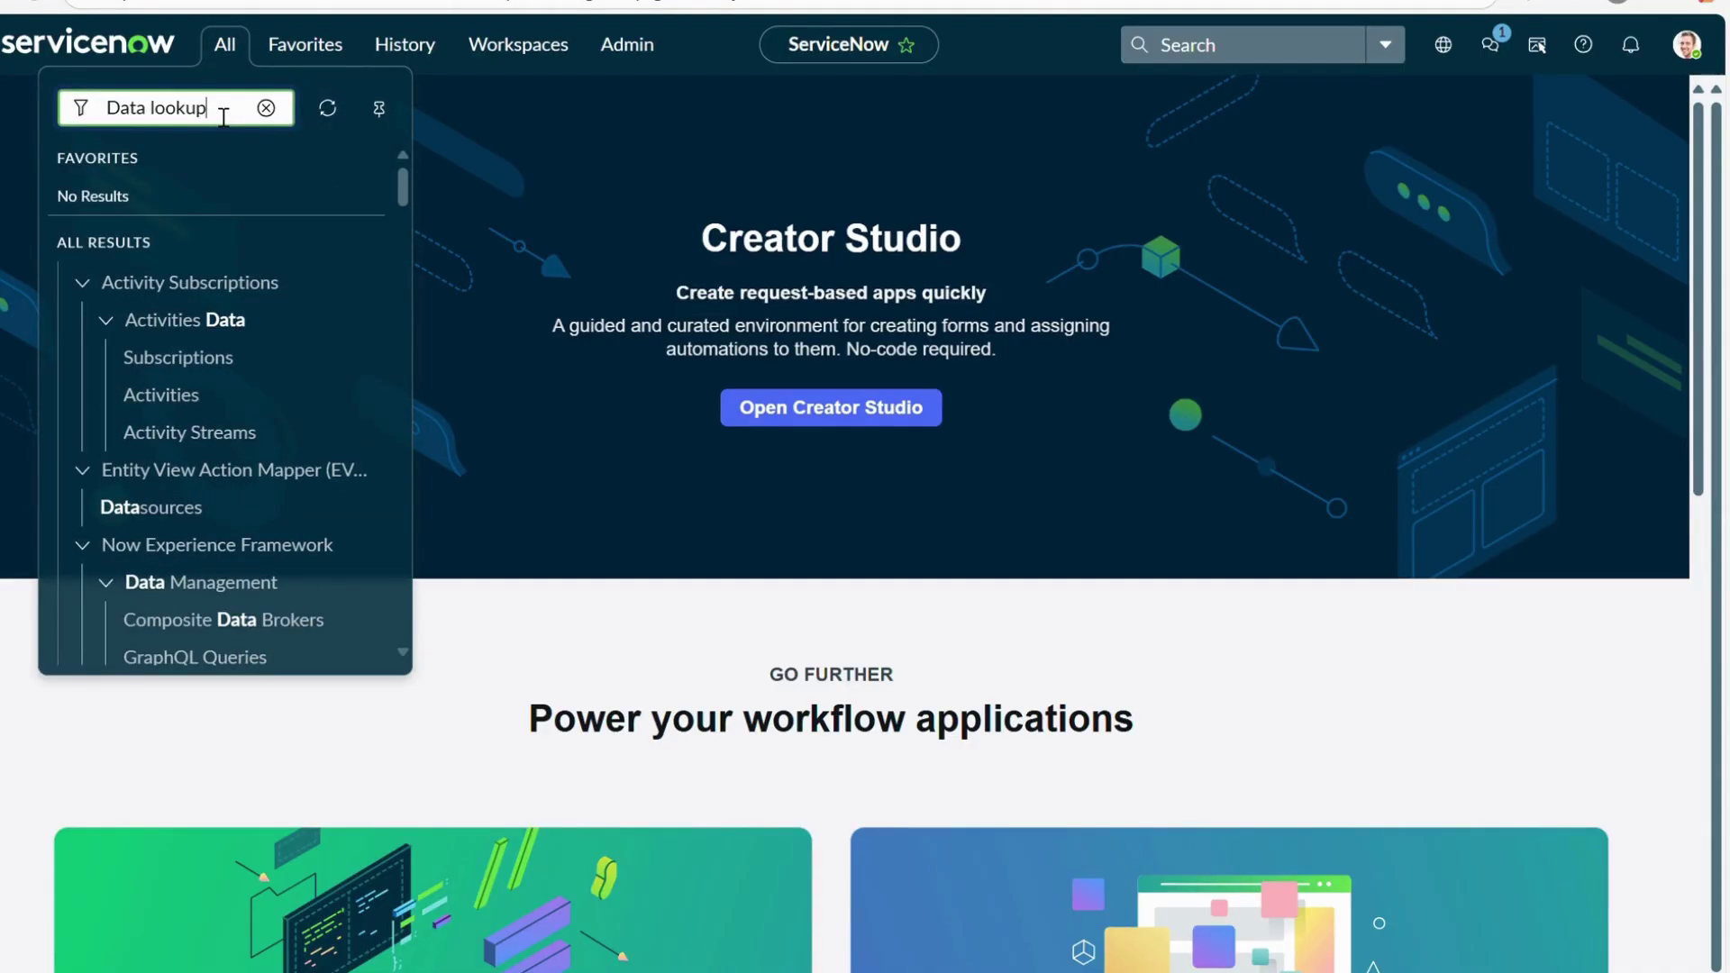
{"action": "left_click", "coordinate": [201, 363]}
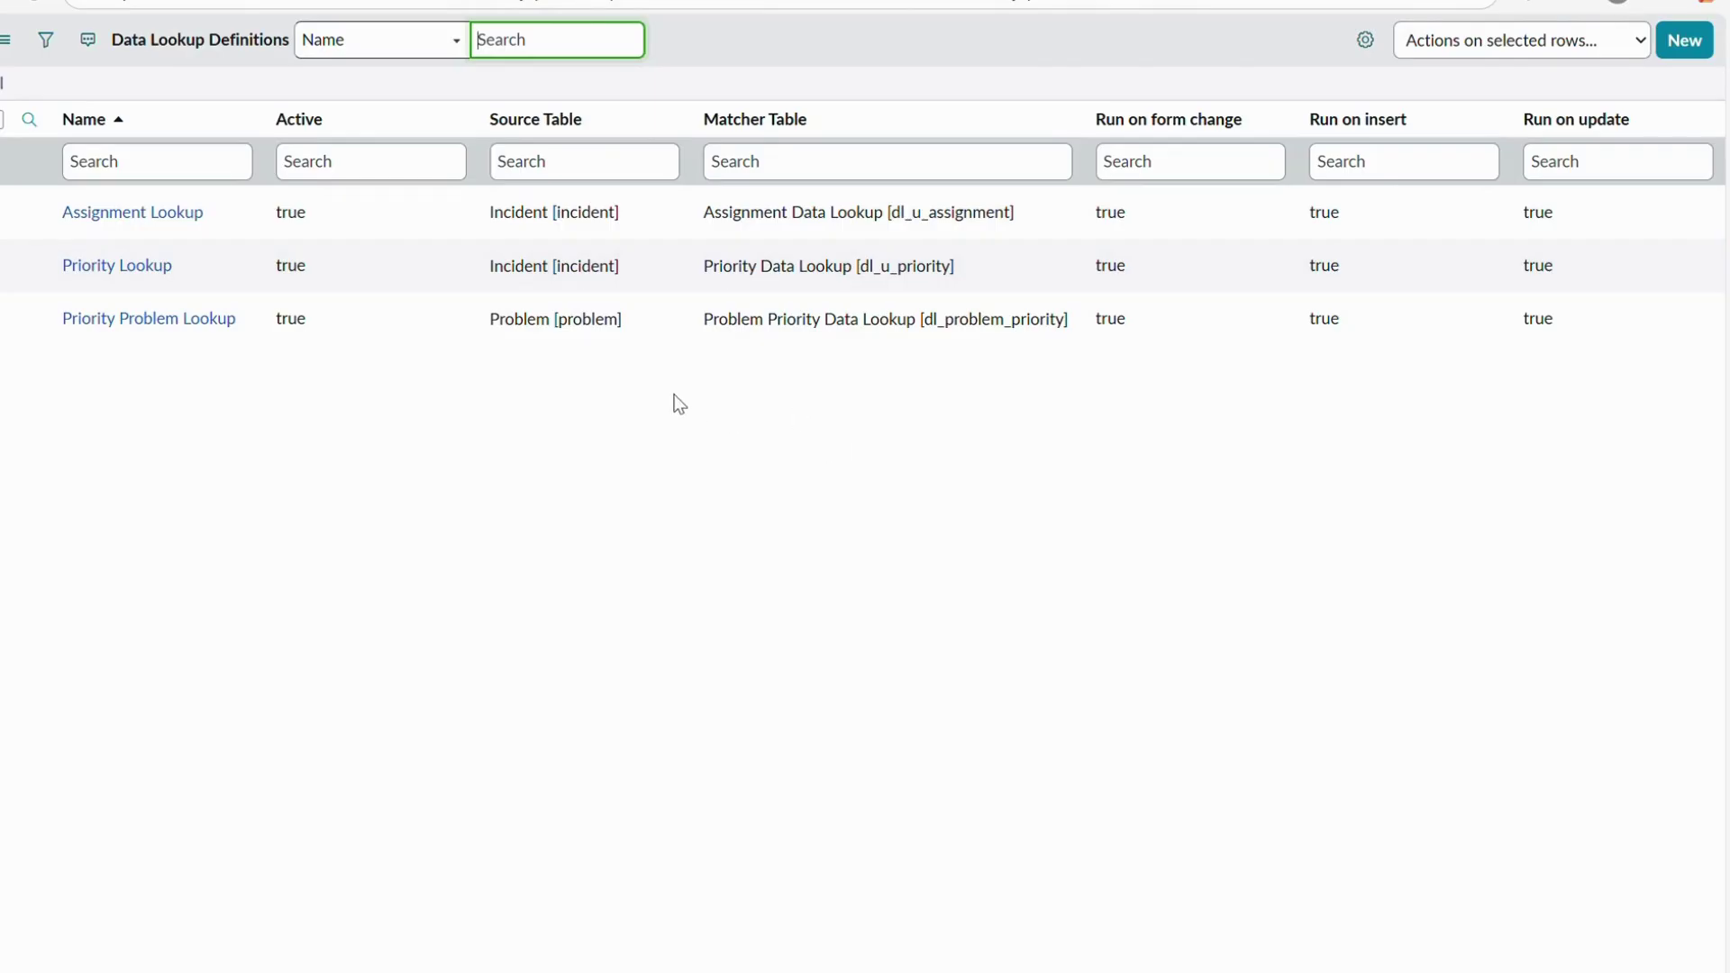
{"action": "left_click", "coordinate": [1684, 40]}
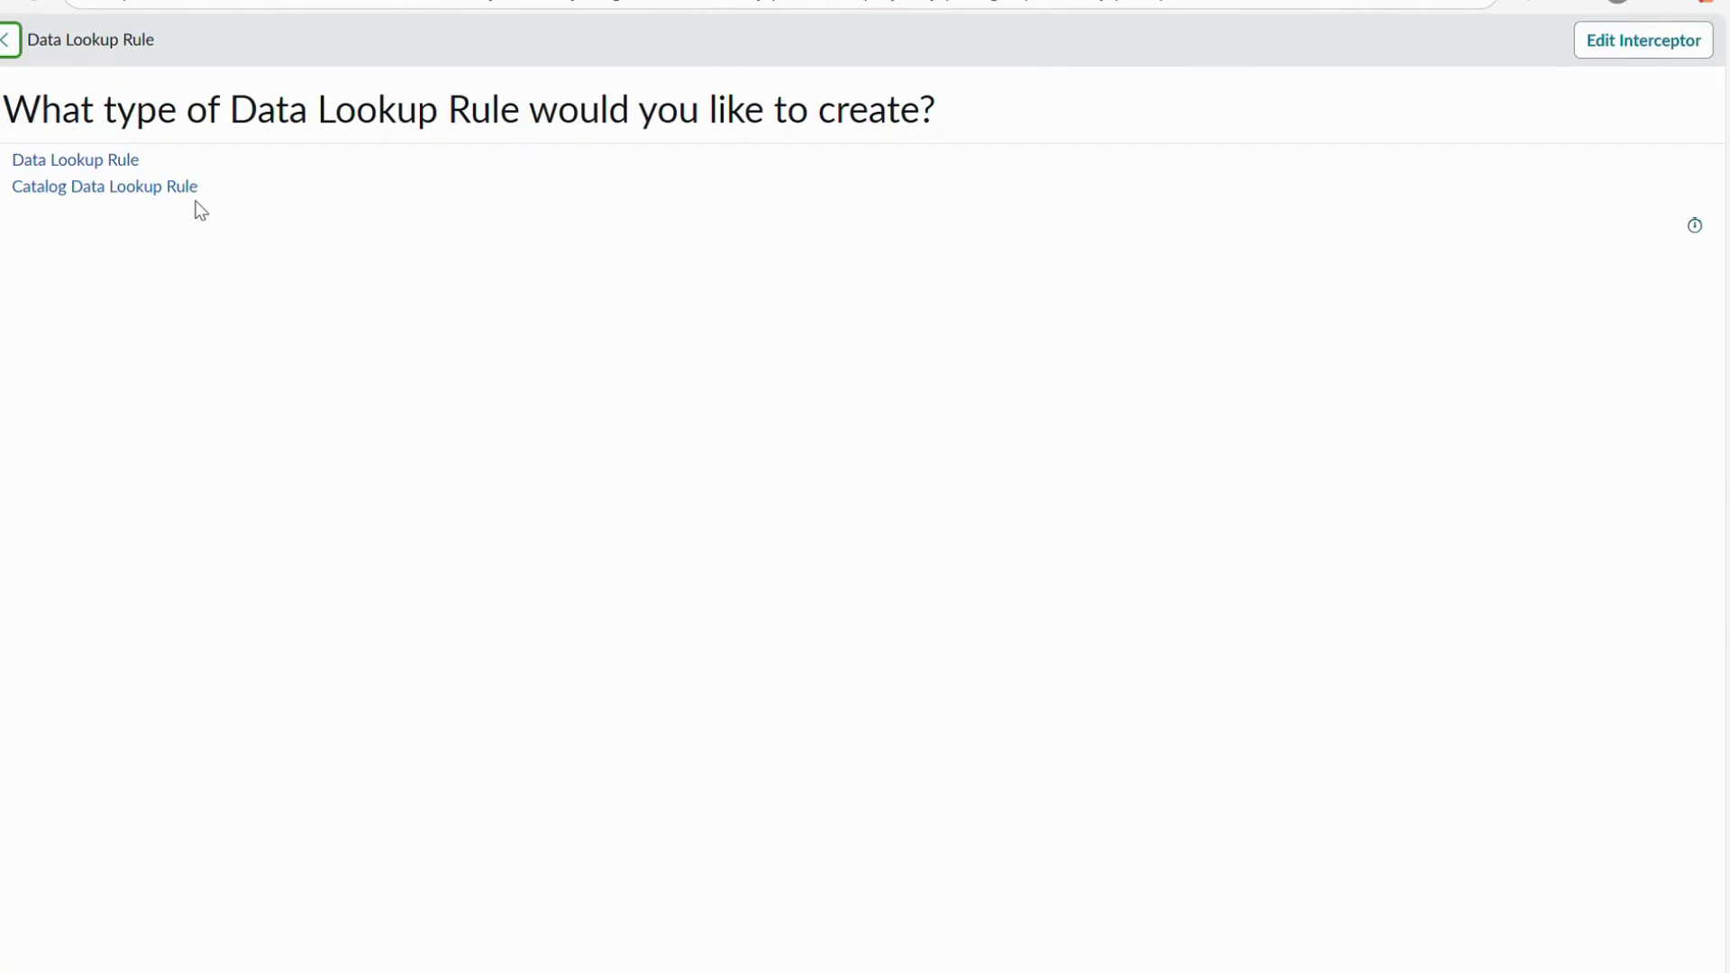
{"action": "left_click", "coordinate": [34, 167]}
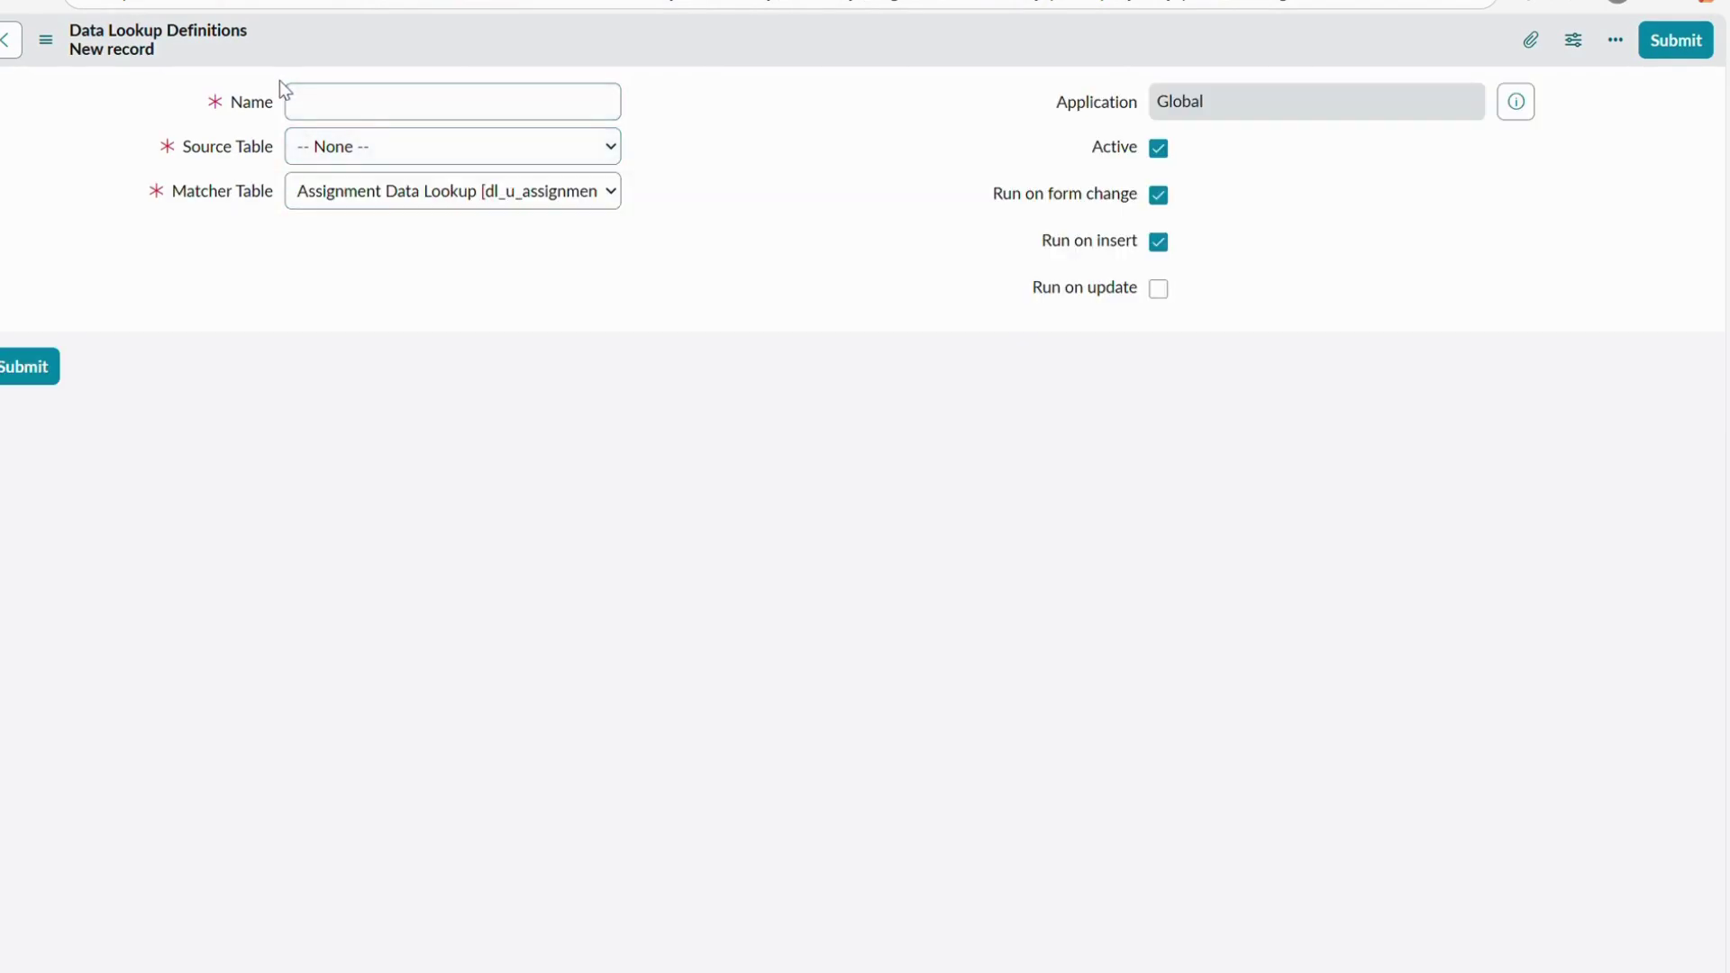
Name the new data lookup rule VIP Assignment and set its source table to Incident [incident]
{"action": "type", "text": "V"}
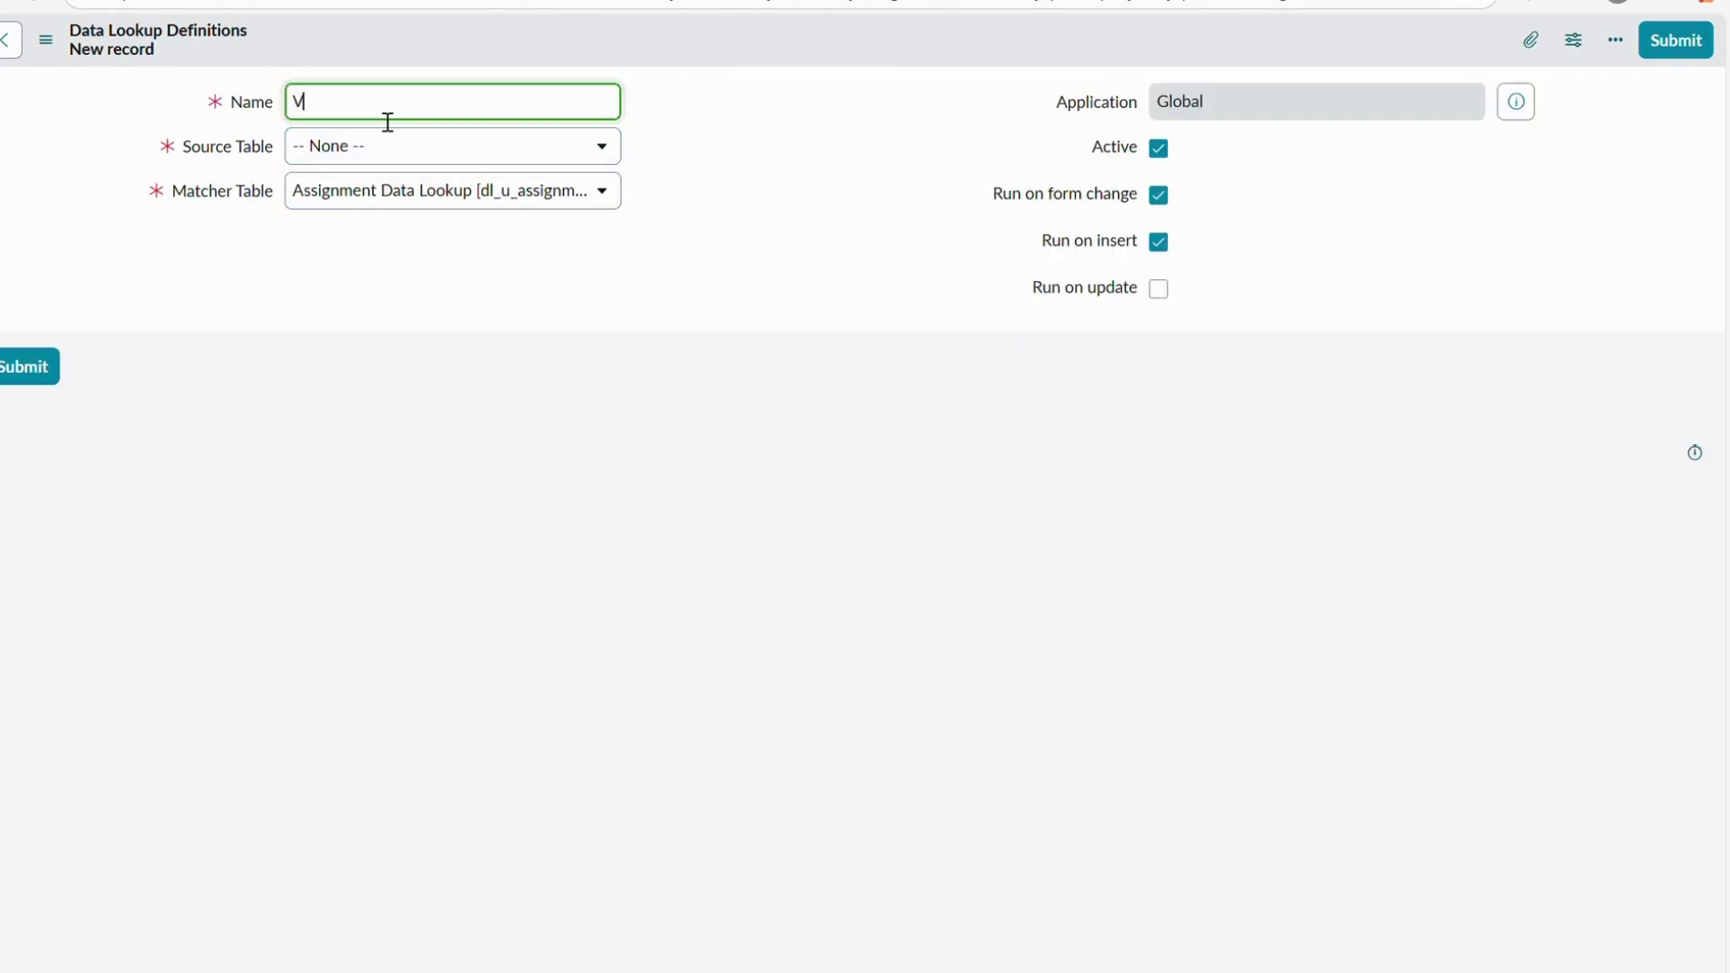
{"action": "type", "text": "IP Assignment"}
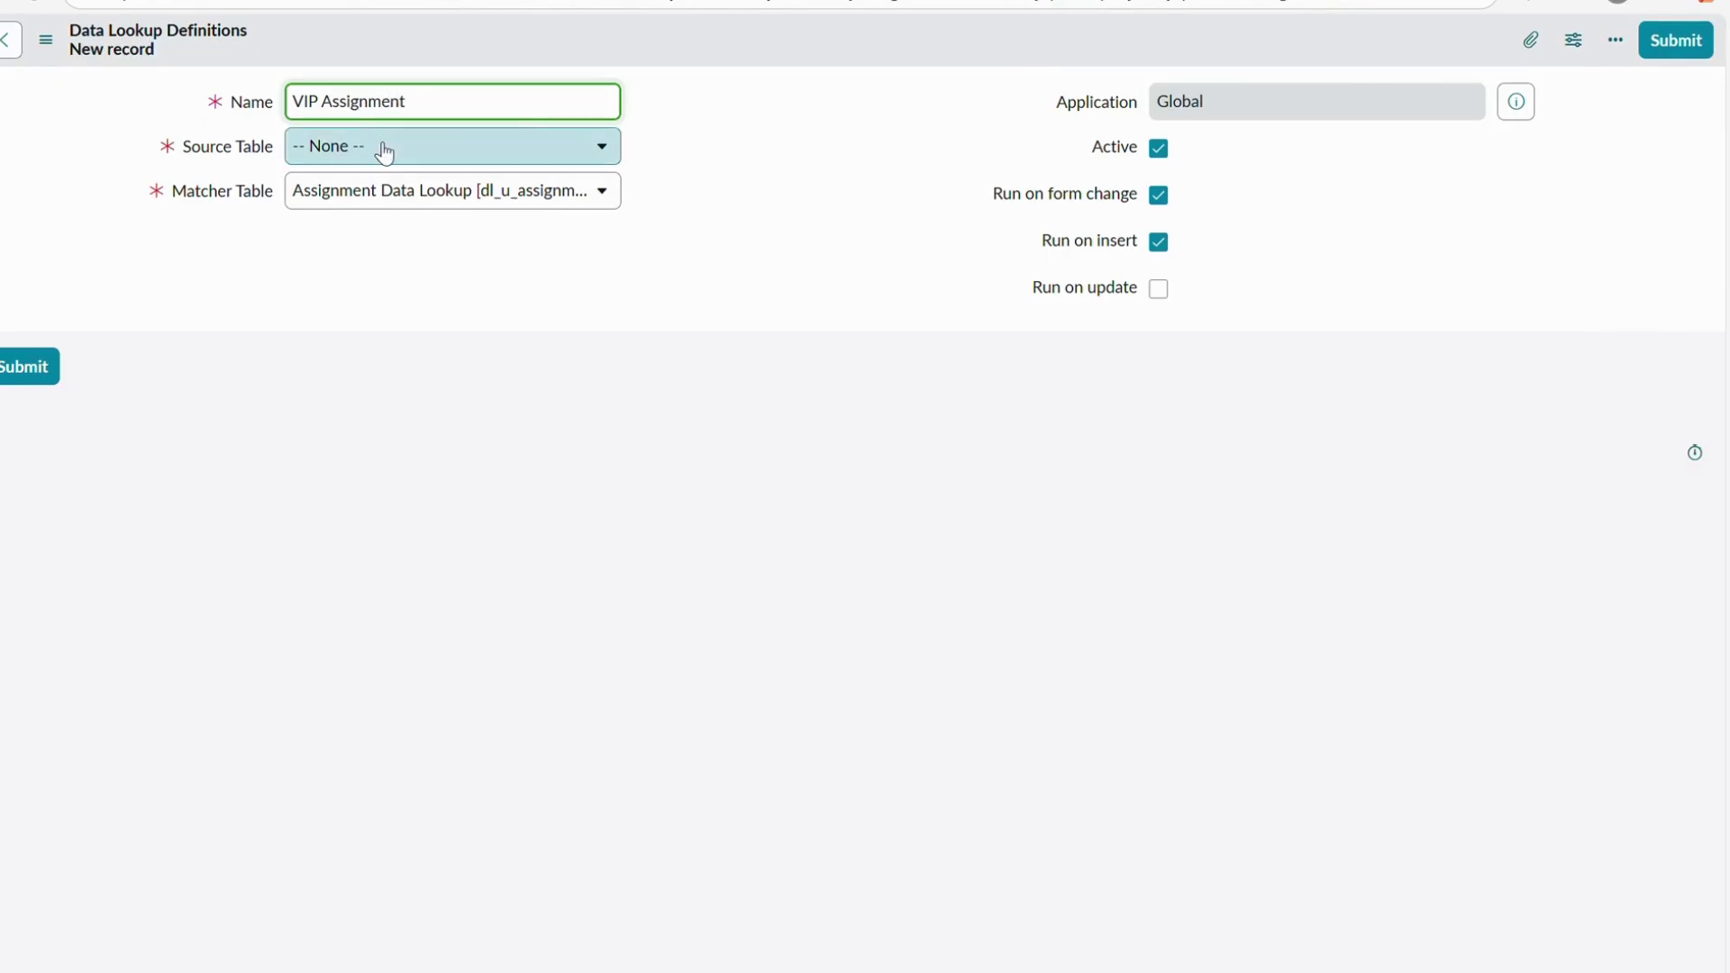
{"action": "left_click", "coordinate": [383, 149]}
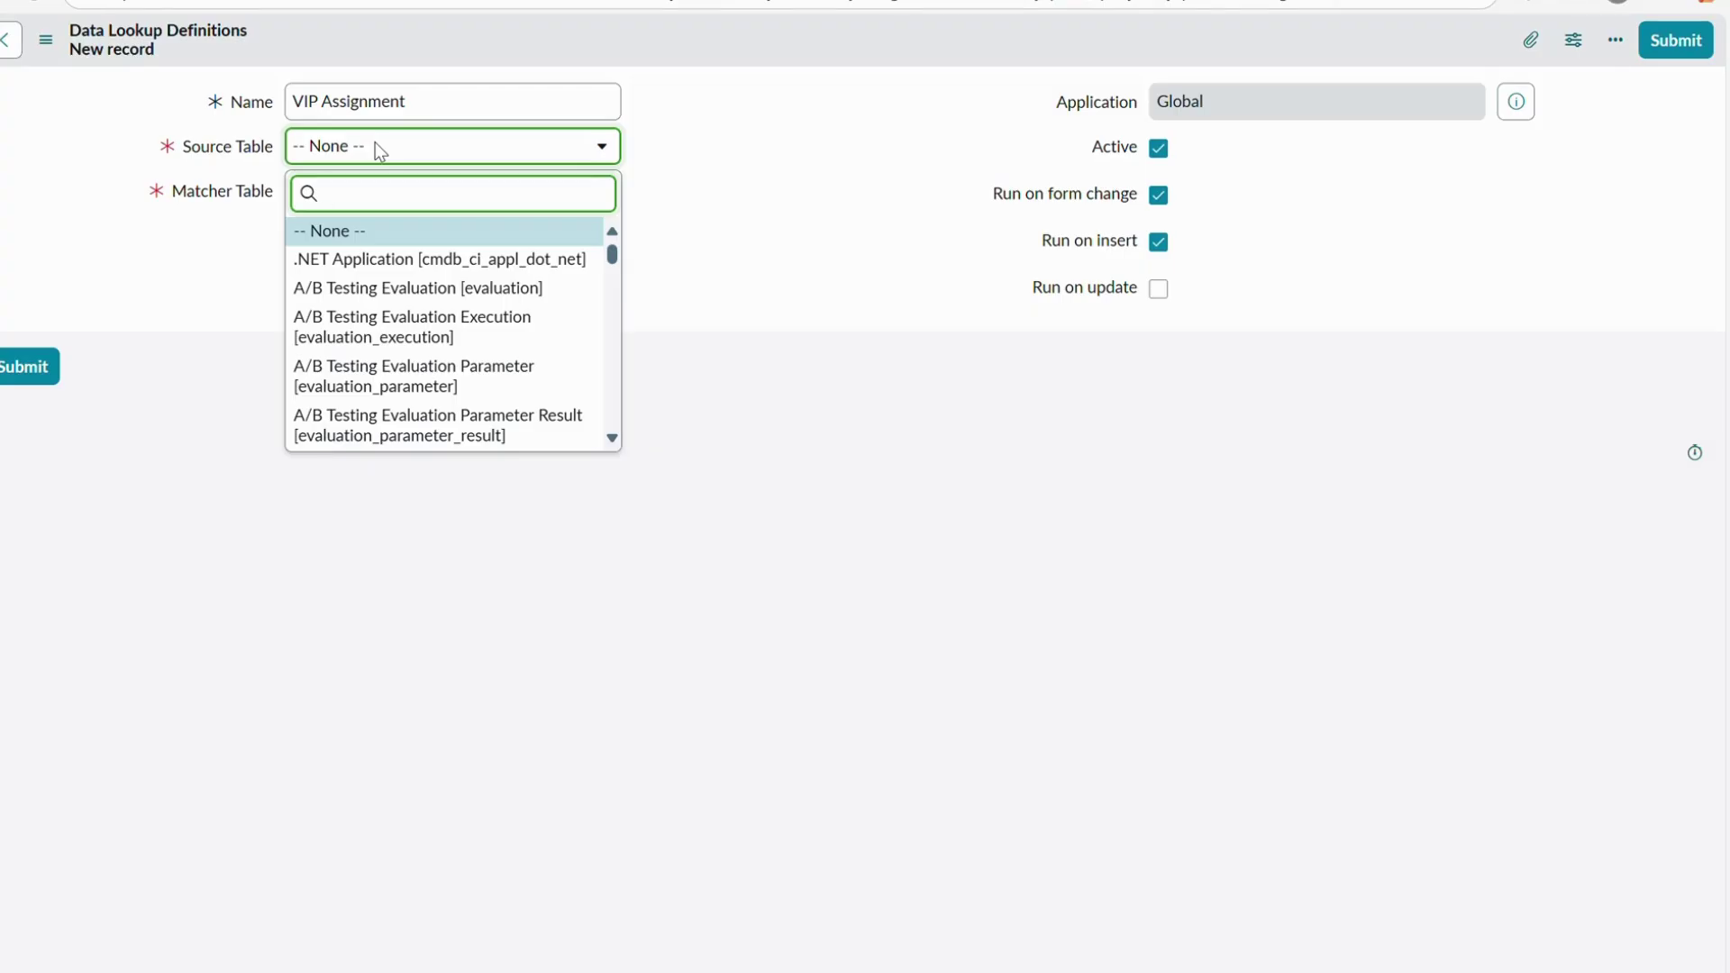
{"action": "type", "text": "incident"}
{"action": "key", "text": "Return"}
Set the rule's matcher table to VIP Assignment Lookup [u_vip_assignment_lookup] and save the rule
{"action": "left_click", "coordinate": [372, 205]}
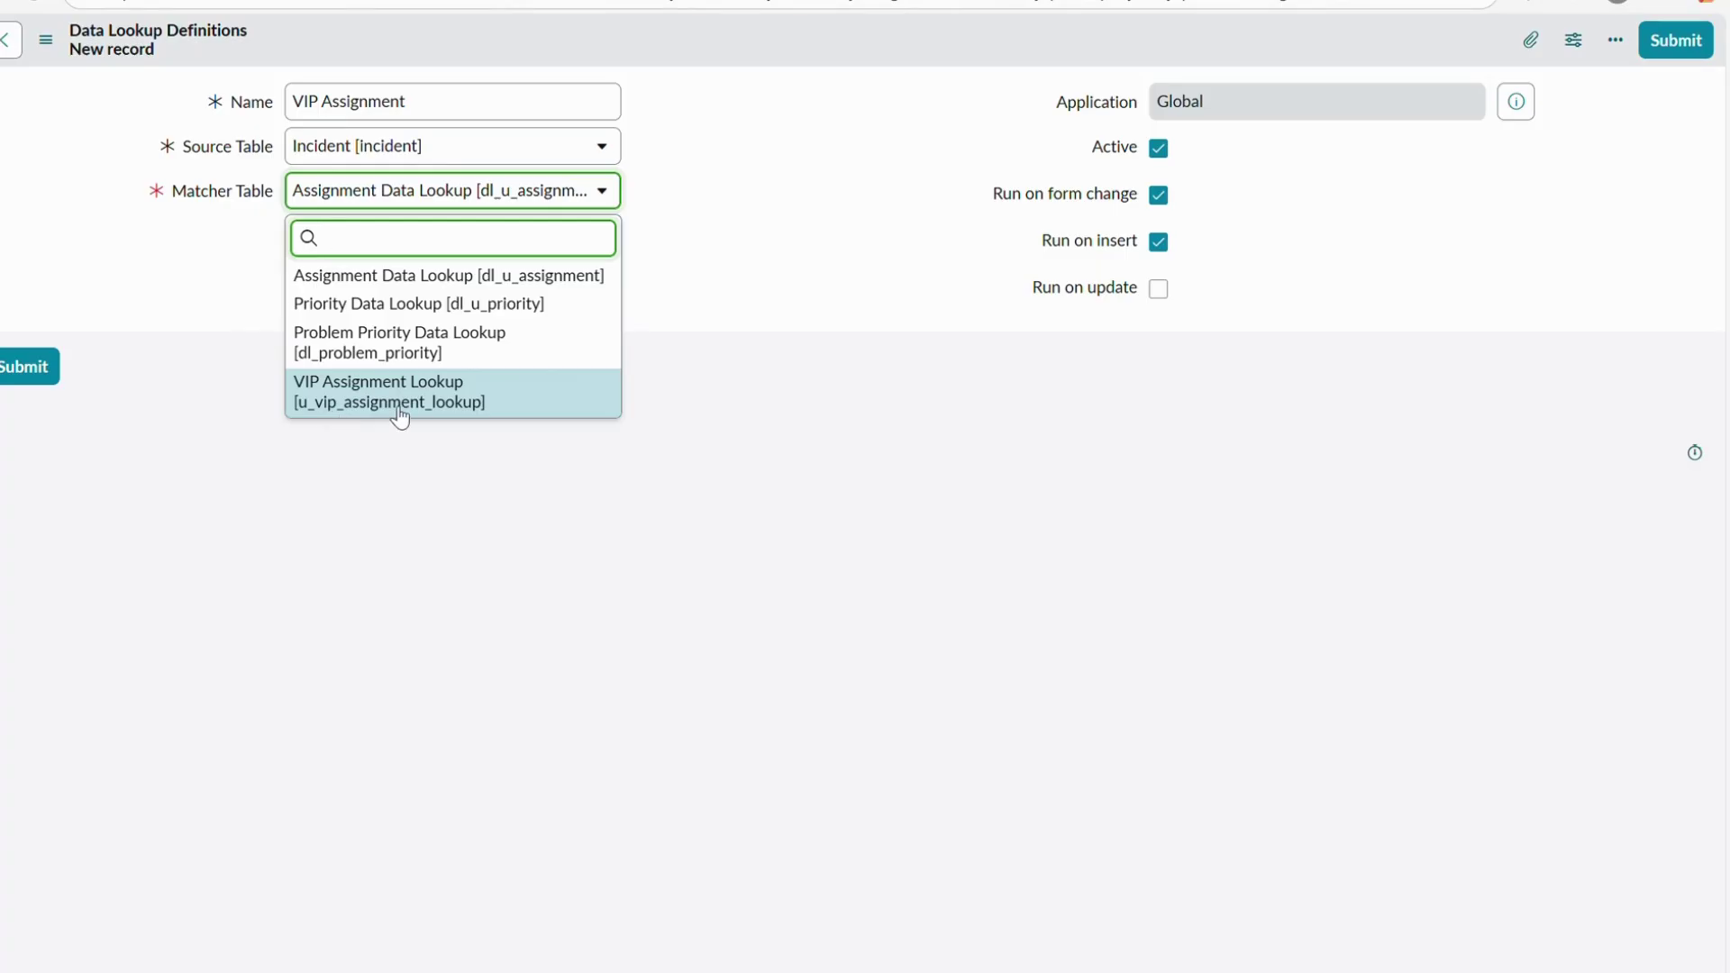
{"action": "left_click", "coordinate": [478, 404]}
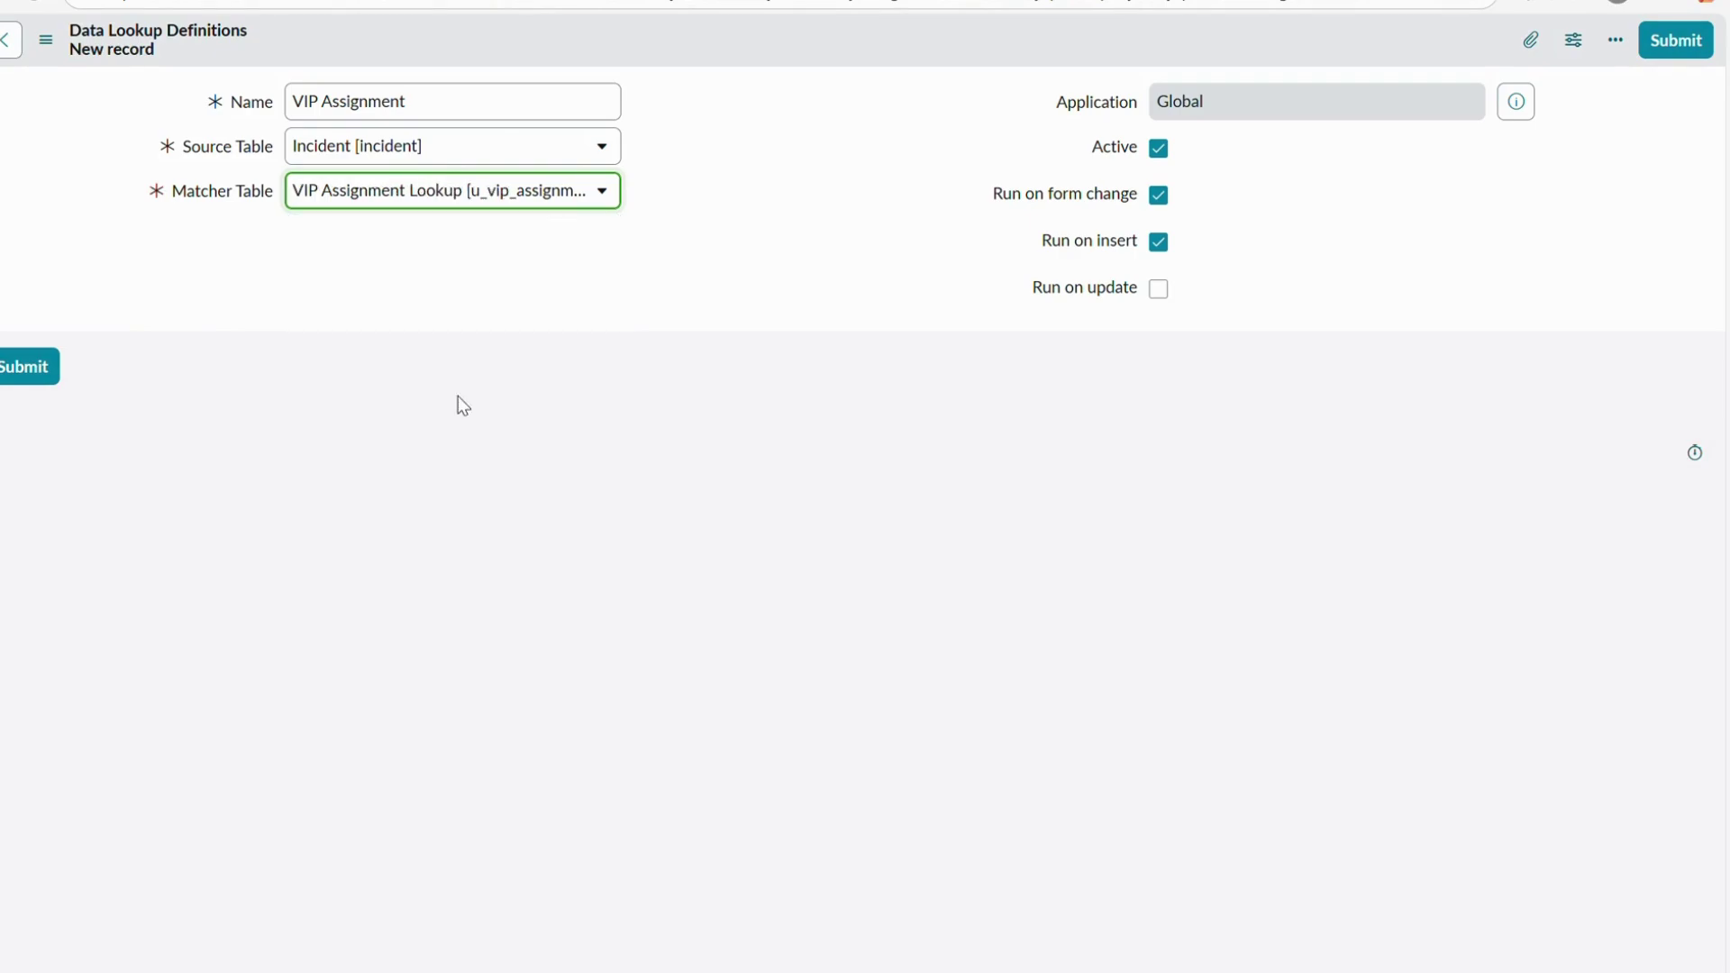
{"action": "right_click", "coordinate": [772, 43]}
{"action": "left_click", "coordinate": [798, 47]}
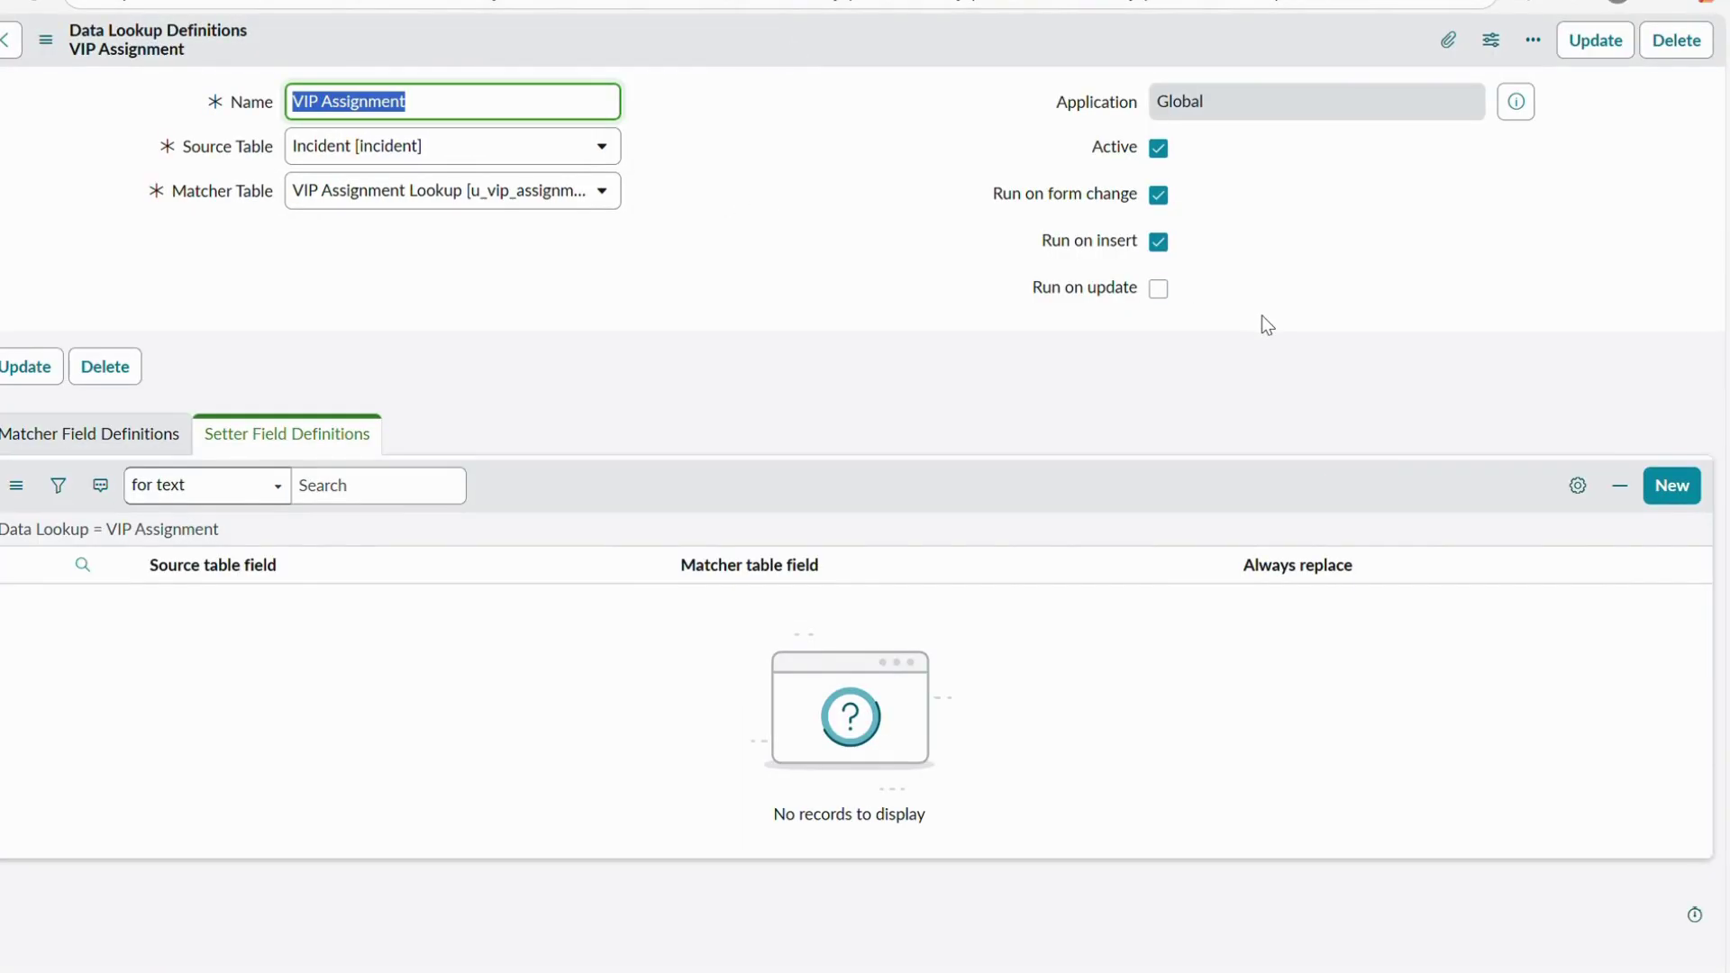
Review the VIP Assignment rule's run options and its related lists of matcher and setter field definitions
{"action": "left_click", "coordinate": [1082, 109]}
{"action": "left_click", "coordinate": [1082, 117]}
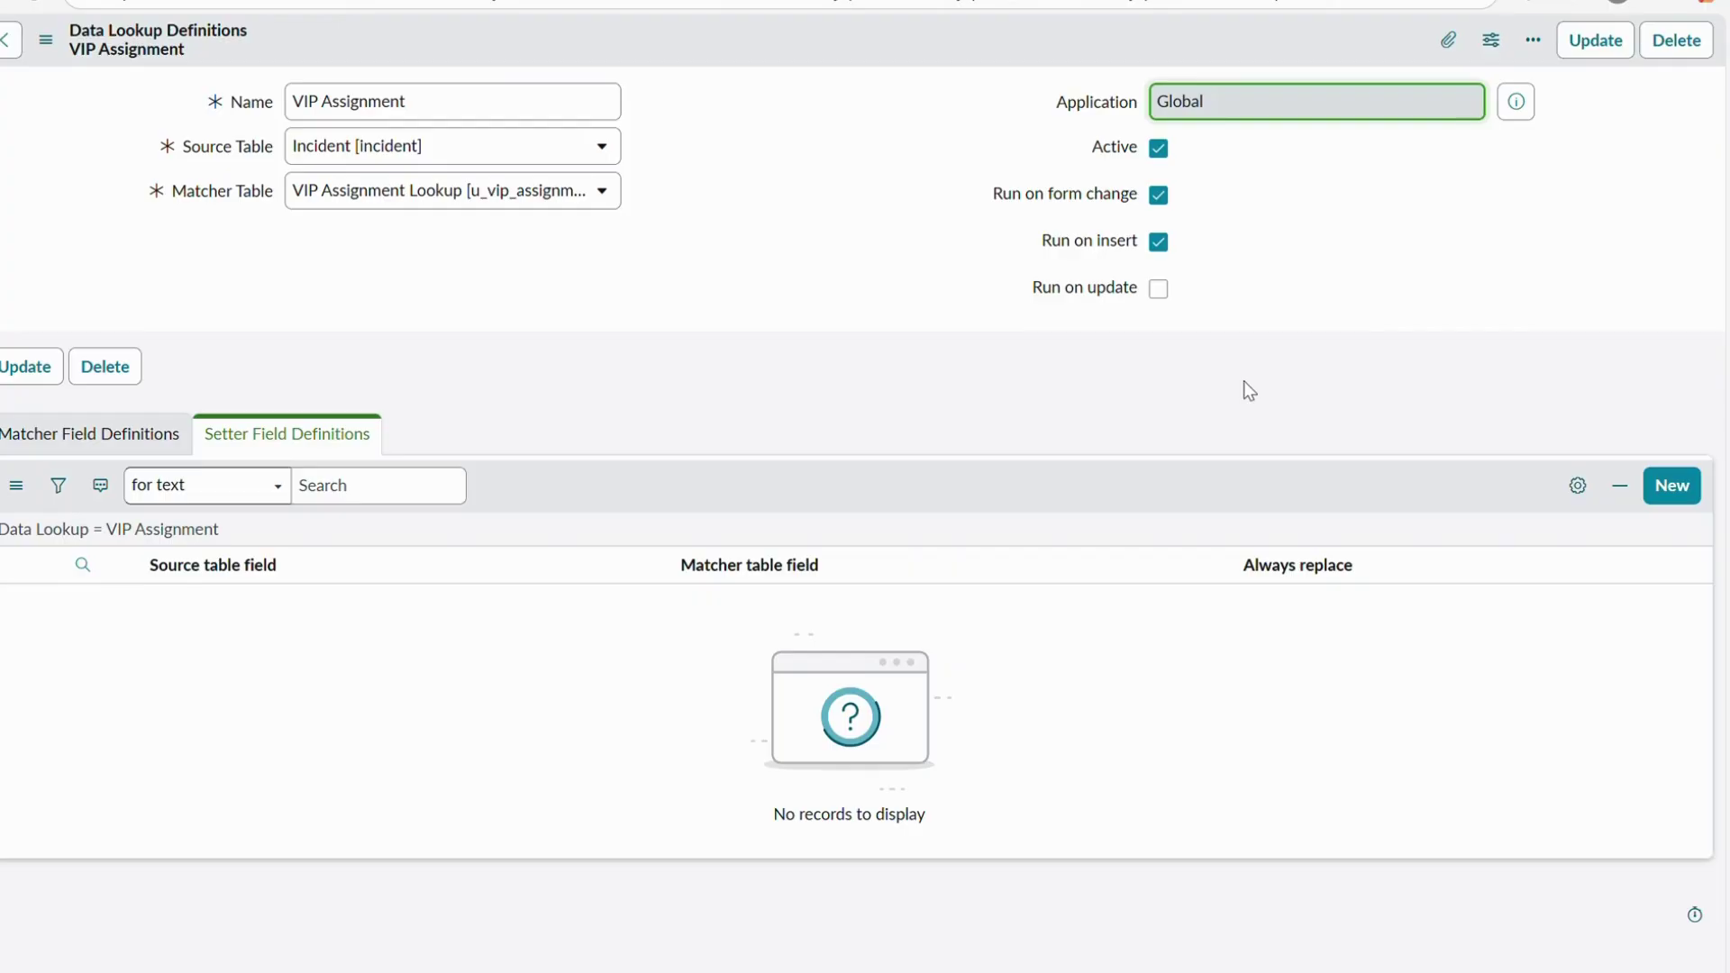
{"action": "left_click_drag", "start_coordinate": [1036, 288], "coordinate": [1106, 288]}
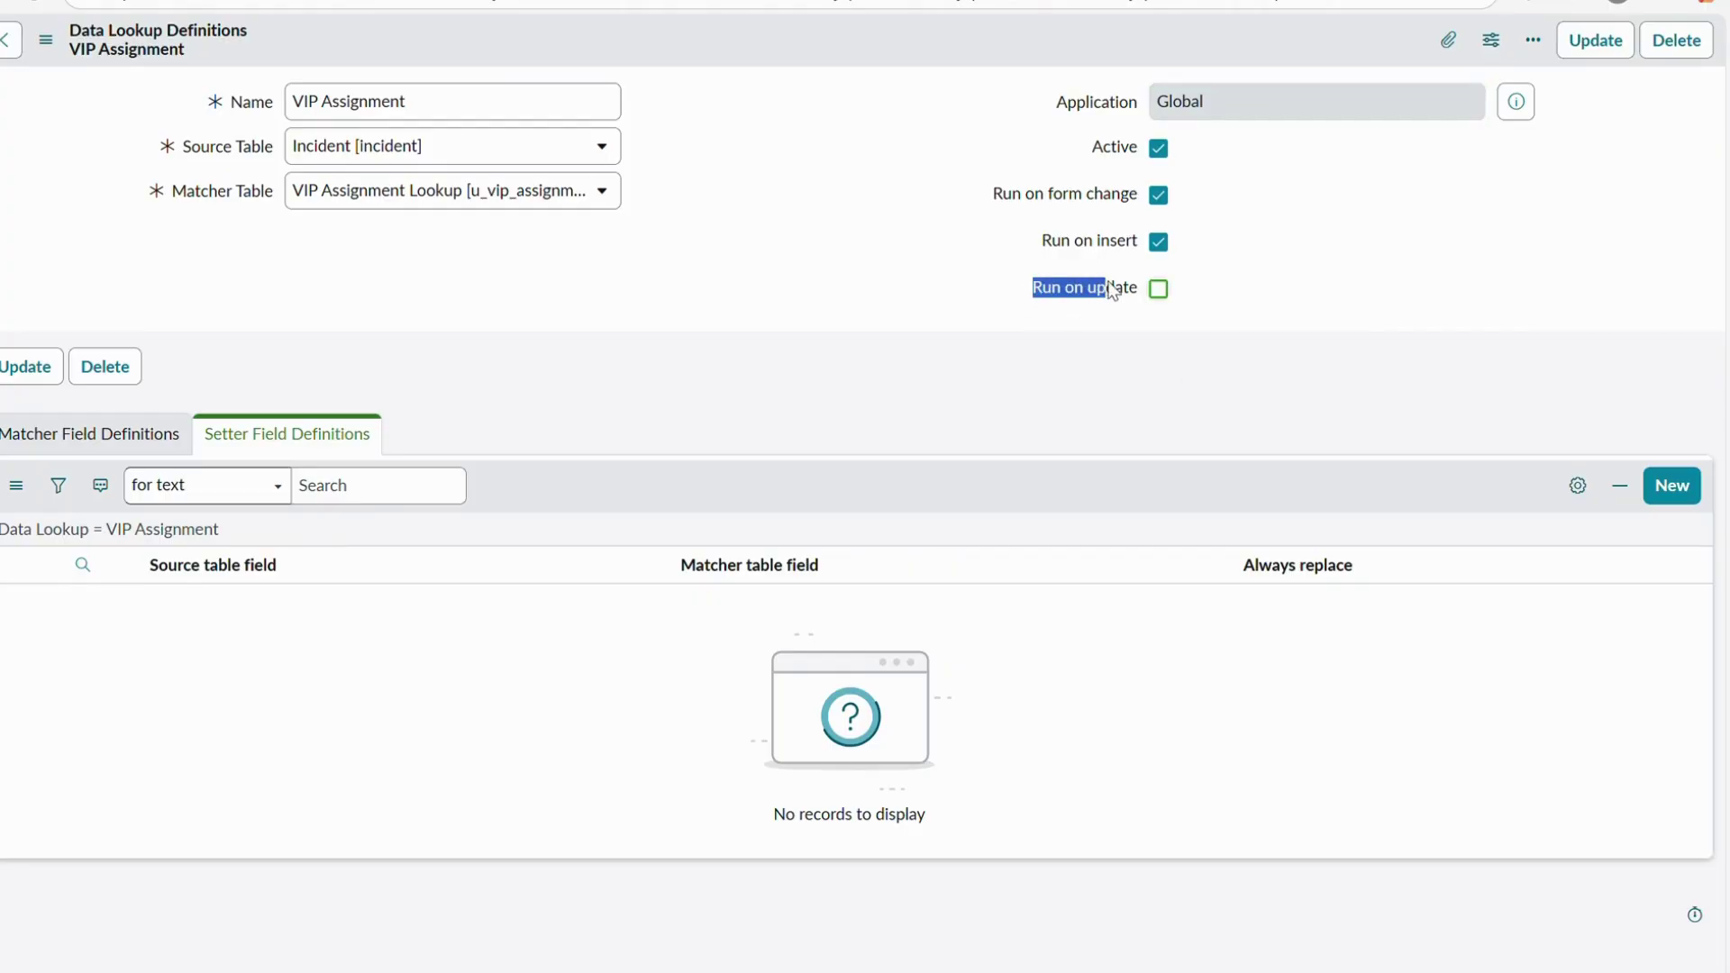
{"action": "left_click", "coordinate": [959, 250]}
{"action": "left_click", "coordinate": [100, 437]}
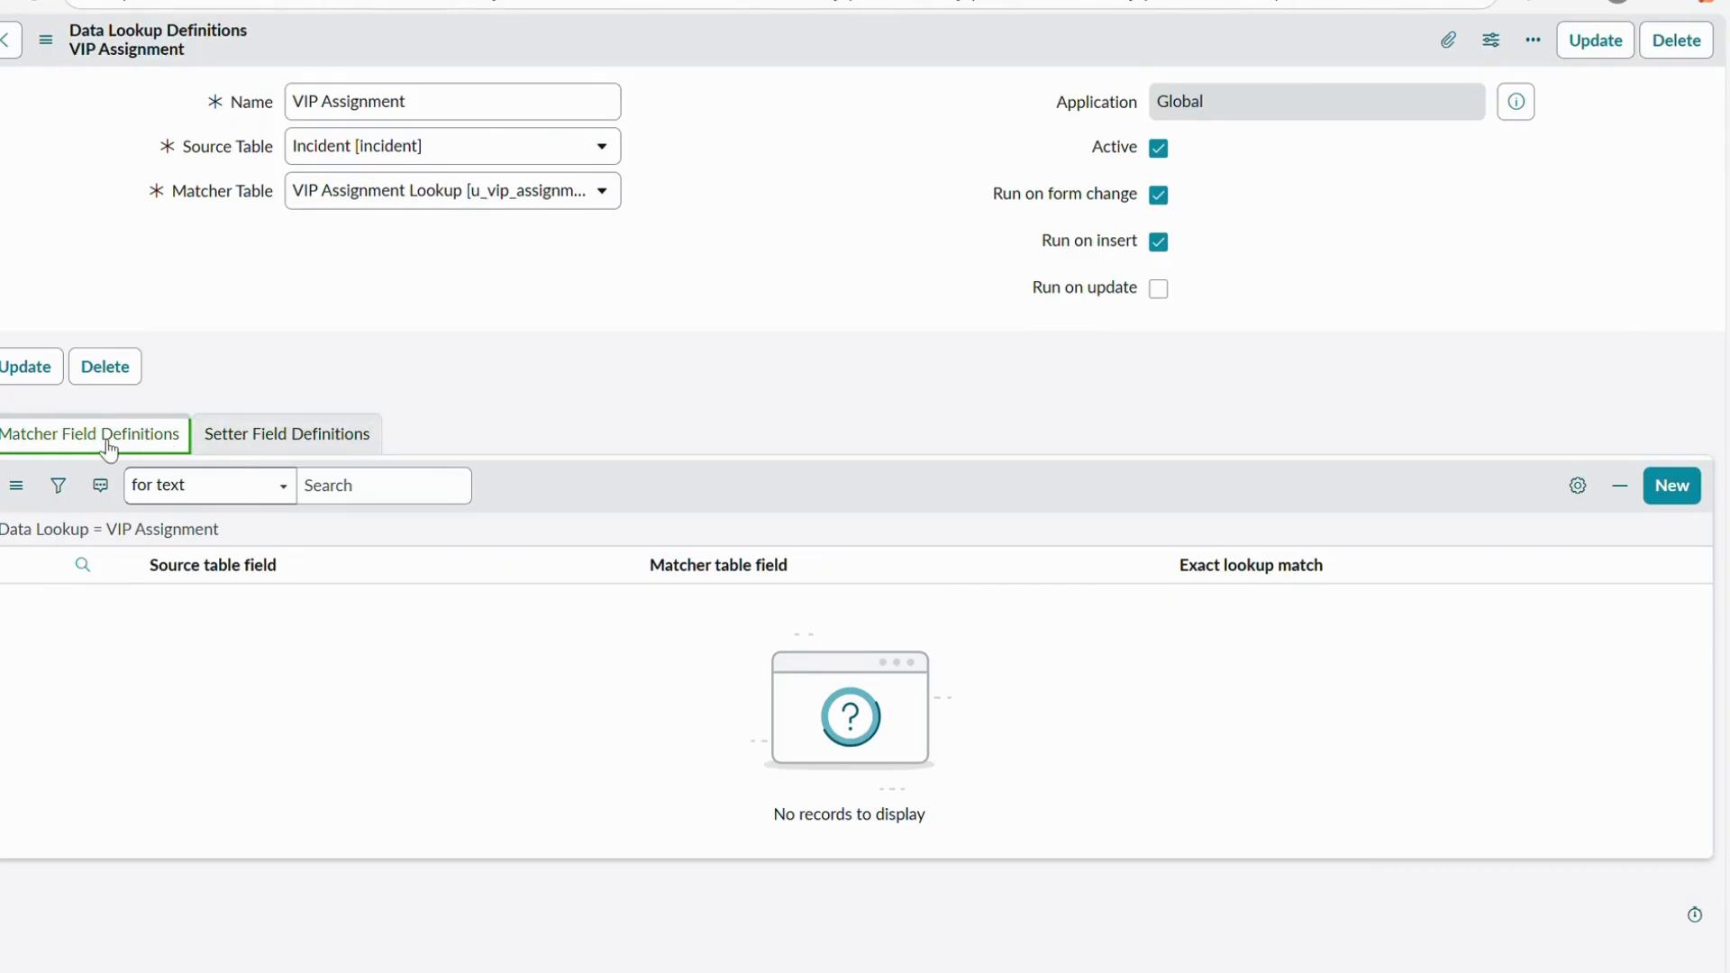
{"action": "left_click", "coordinate": [247, 452]}
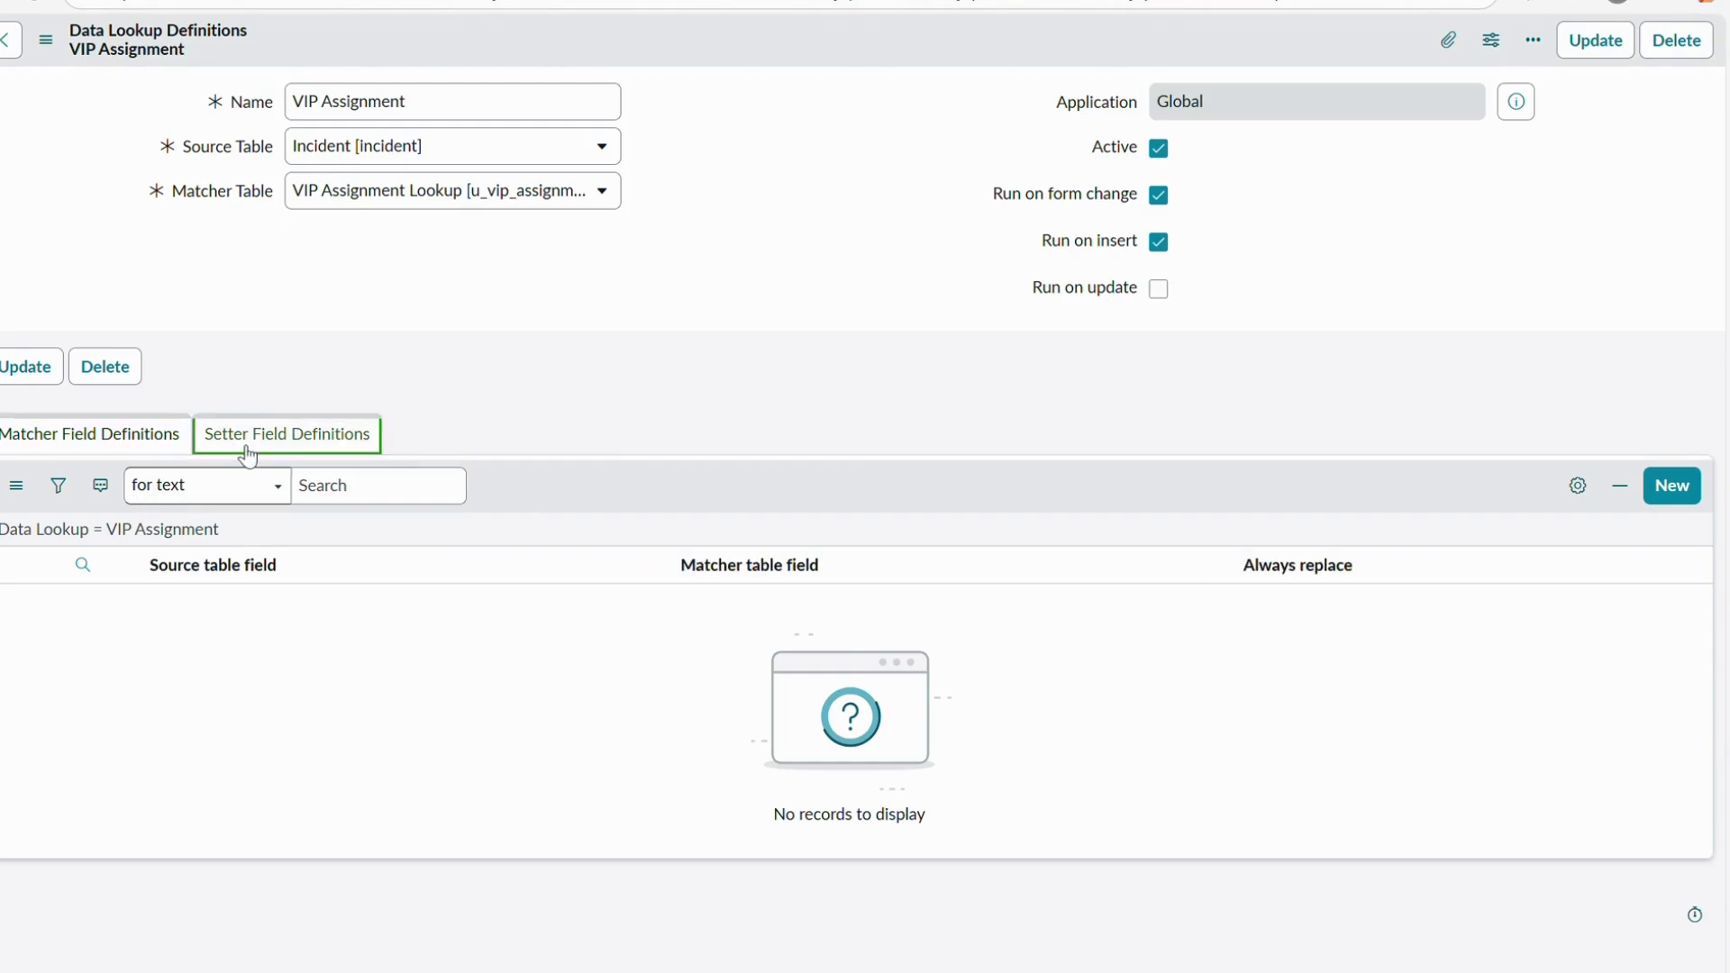
Create and save a matcher field definition for the rule that maps source table field Caller to matcher table field Caller
{"action": "left_click", "coordinate": [131, 449]}
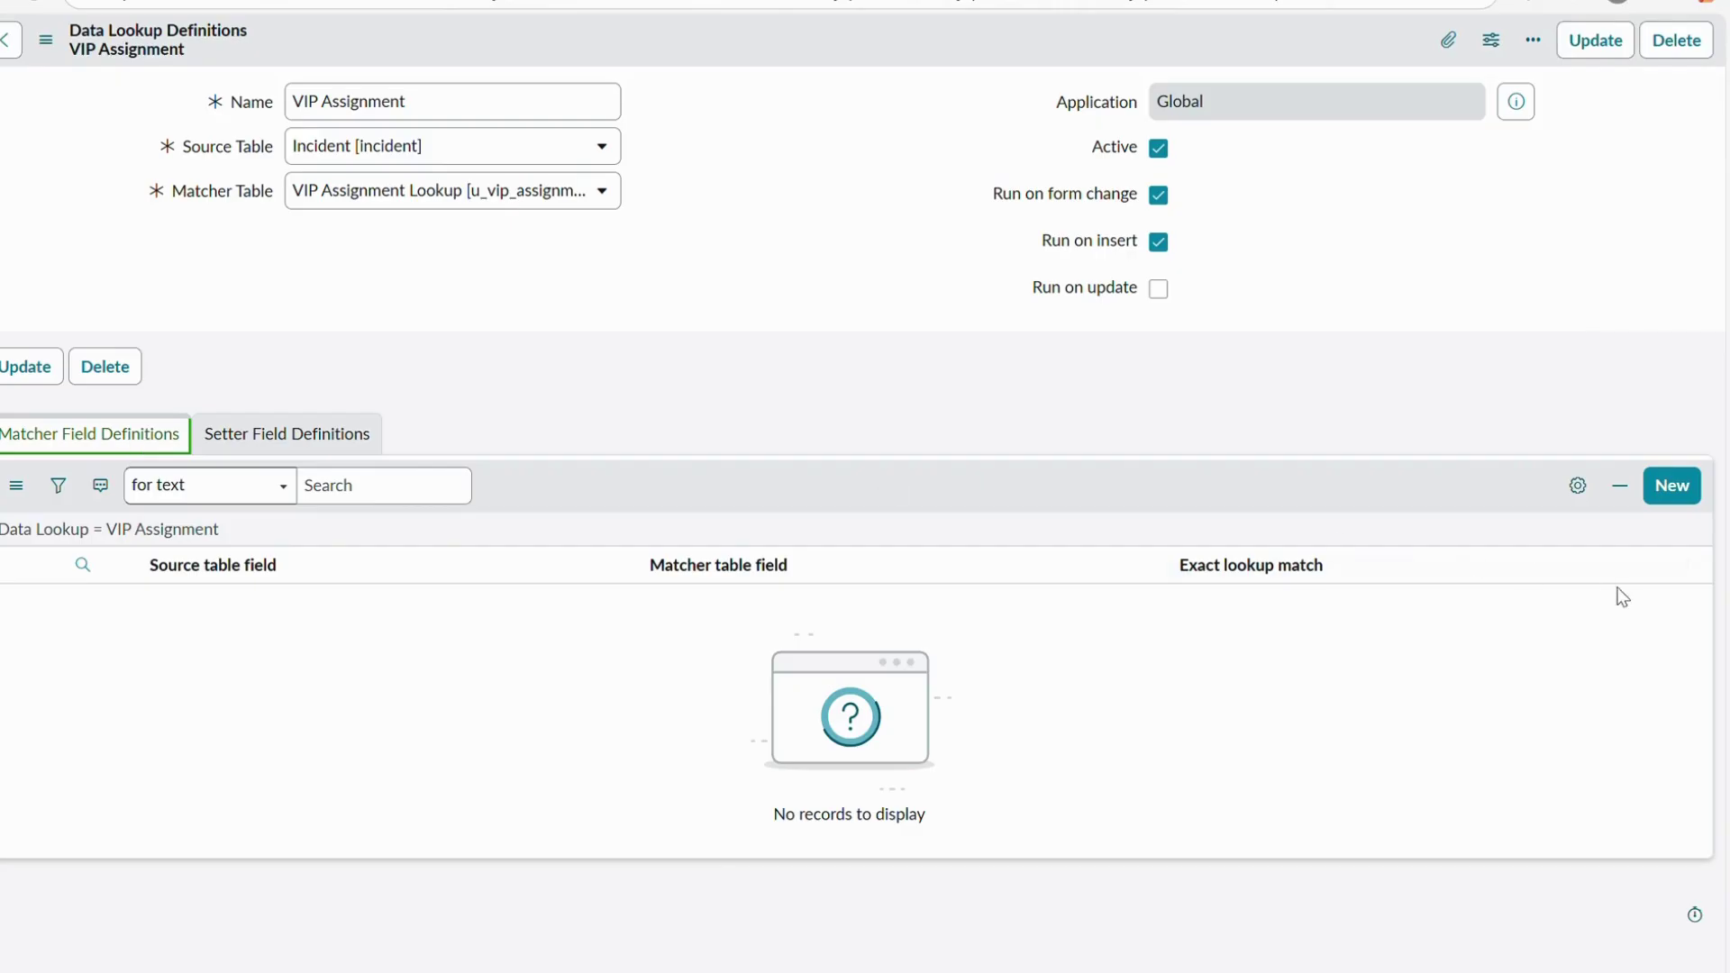
{"action": "left_click", "coordinate": [1662, 491]}
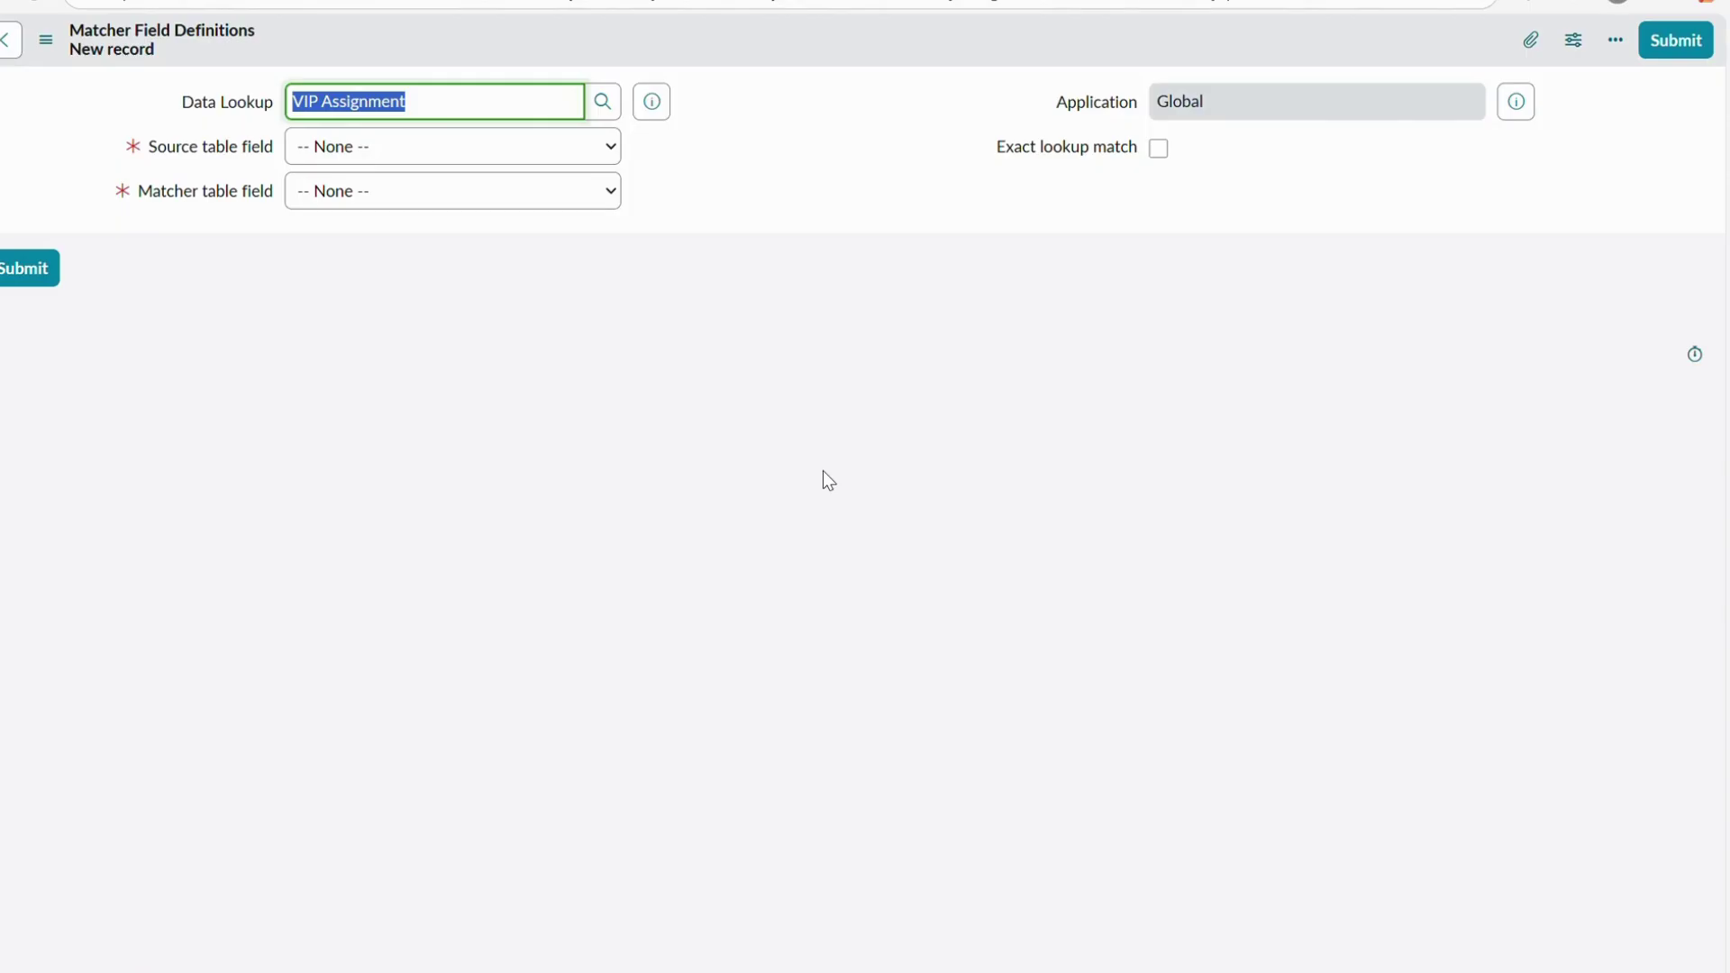
{"action": "left_click", "coordinate": [379, 158]}
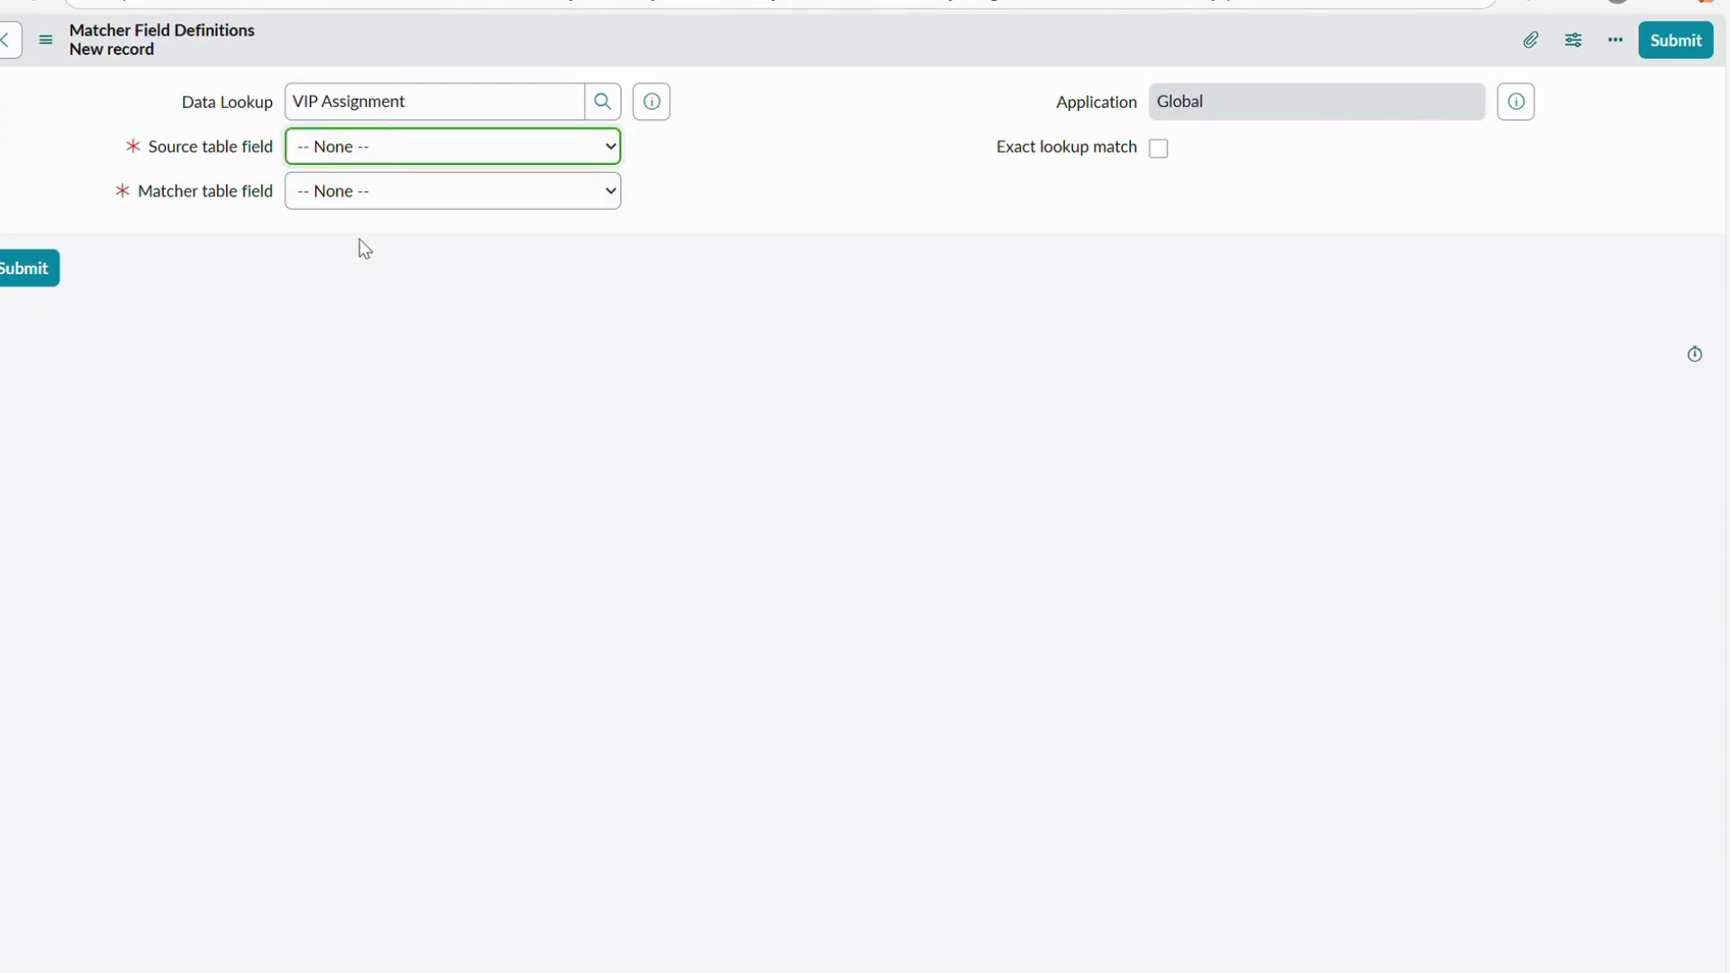
{"action": "left_click", "coordinate": [360, 353]}
{"action": "left_click", "coordinate": [370, 204]}
{"action": "left_click", "coordinate": [361, 306]}
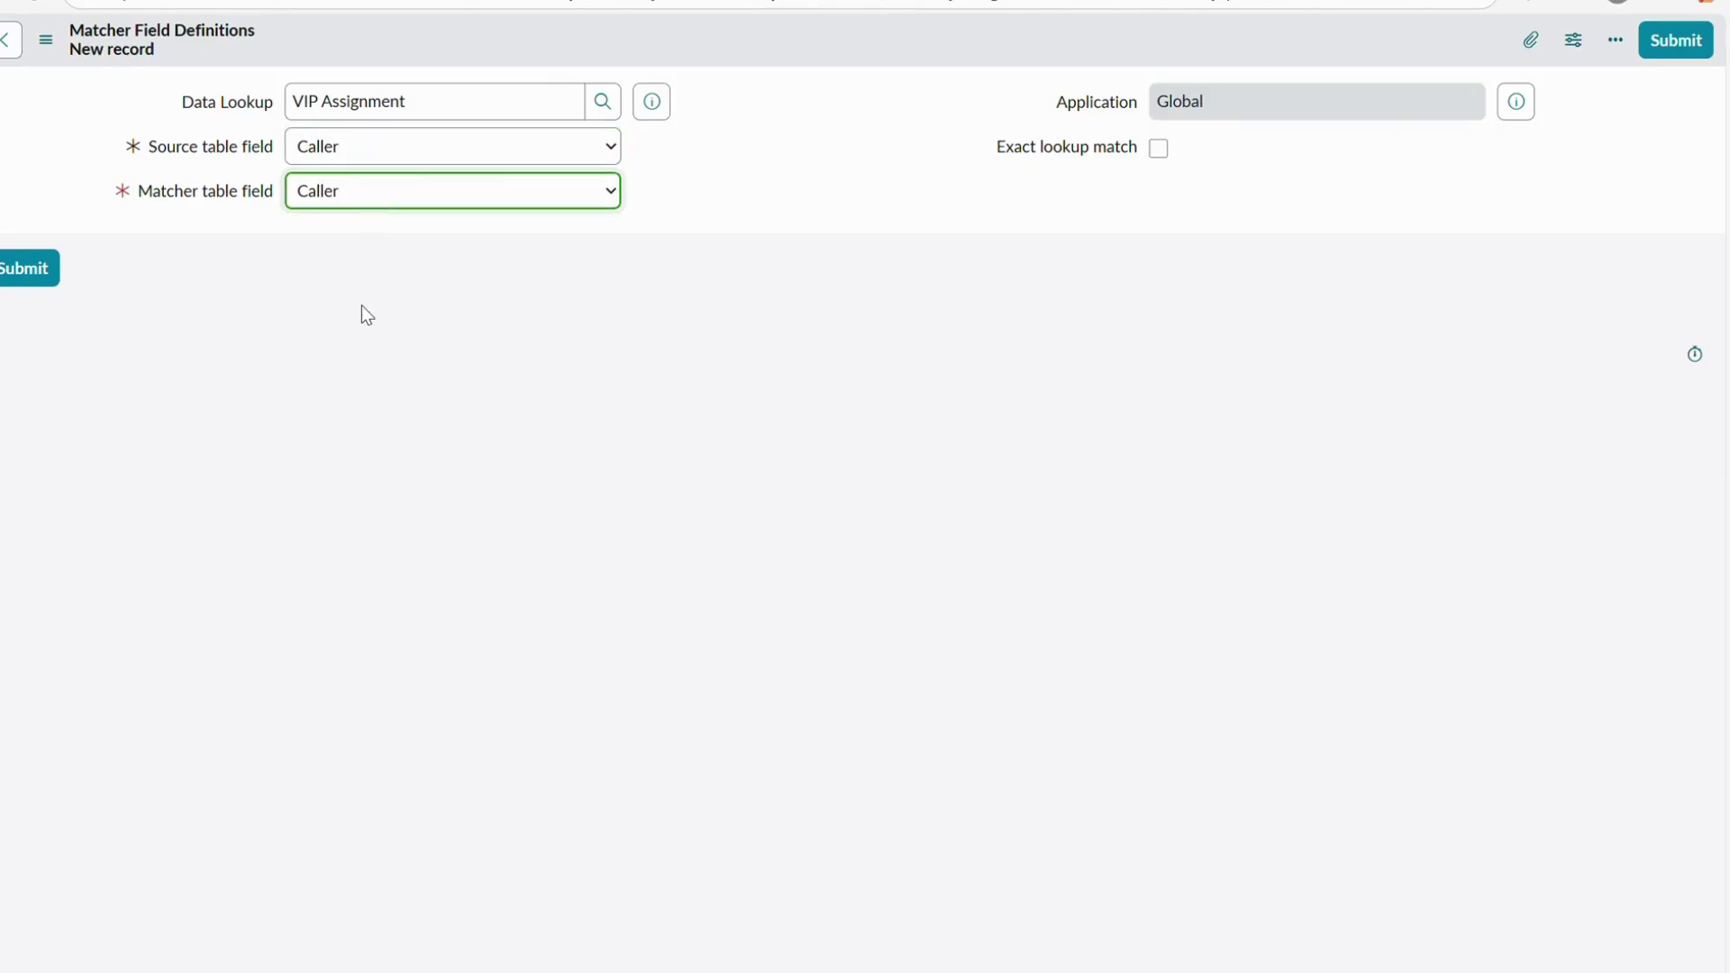
{"action": "right_click", "coordinate": [672, 32]}
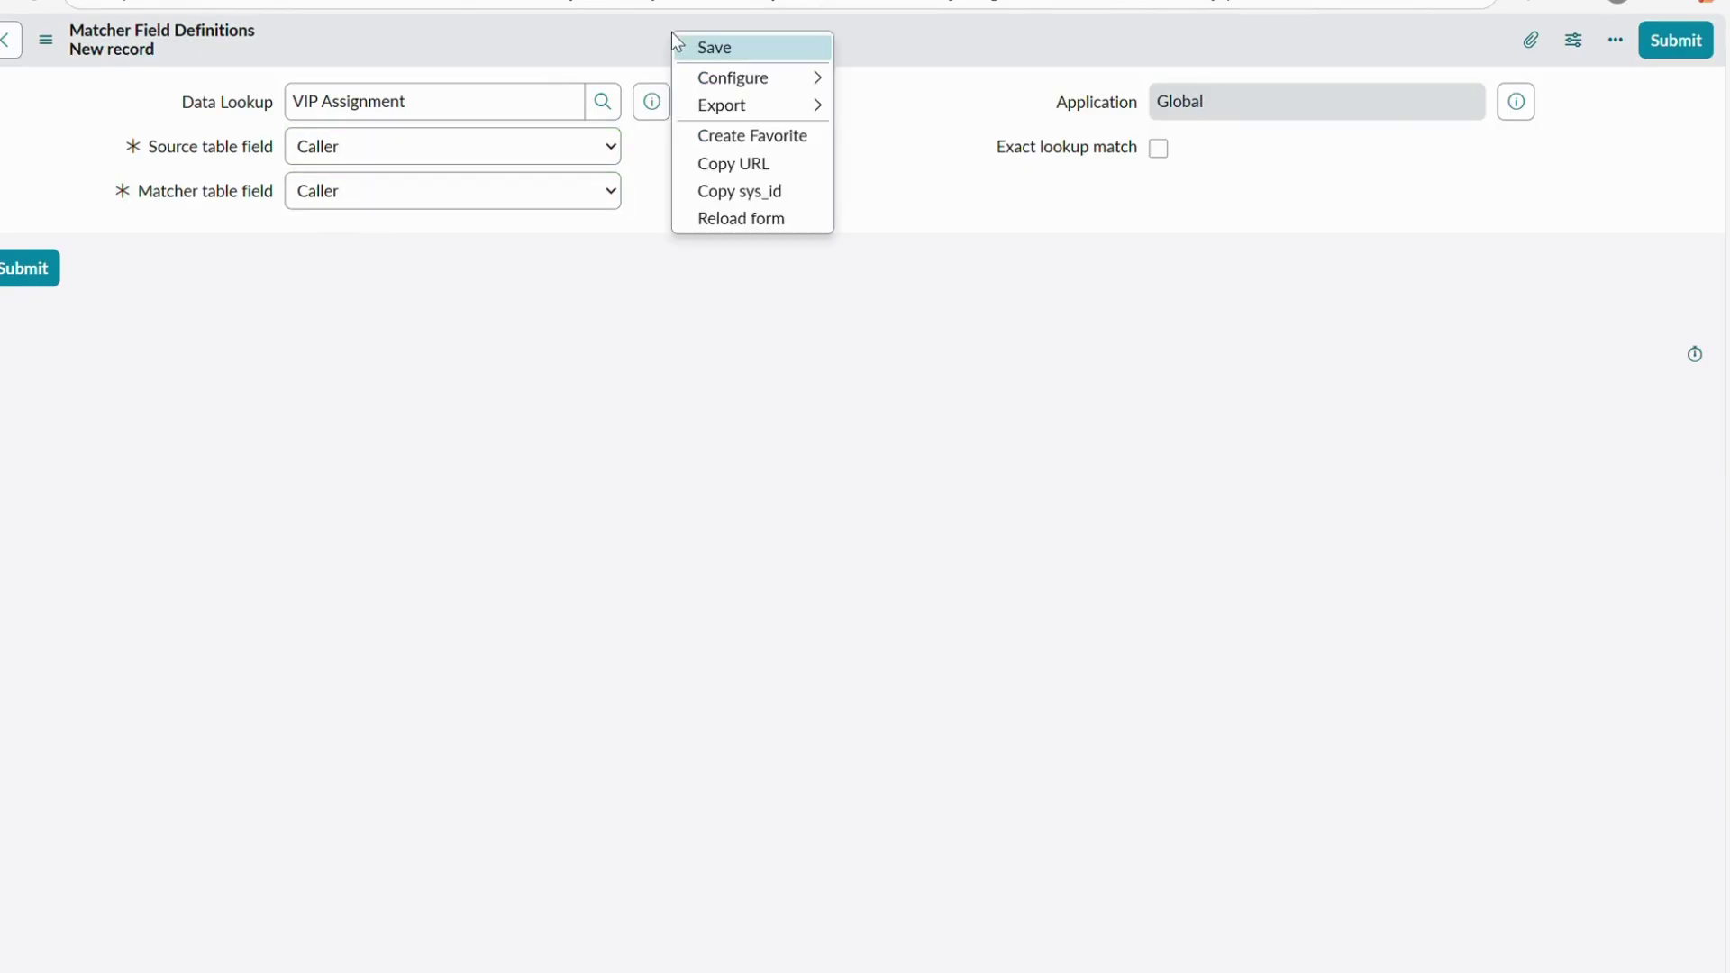
{"action": "left_click", "coordinate": [687, 46]}
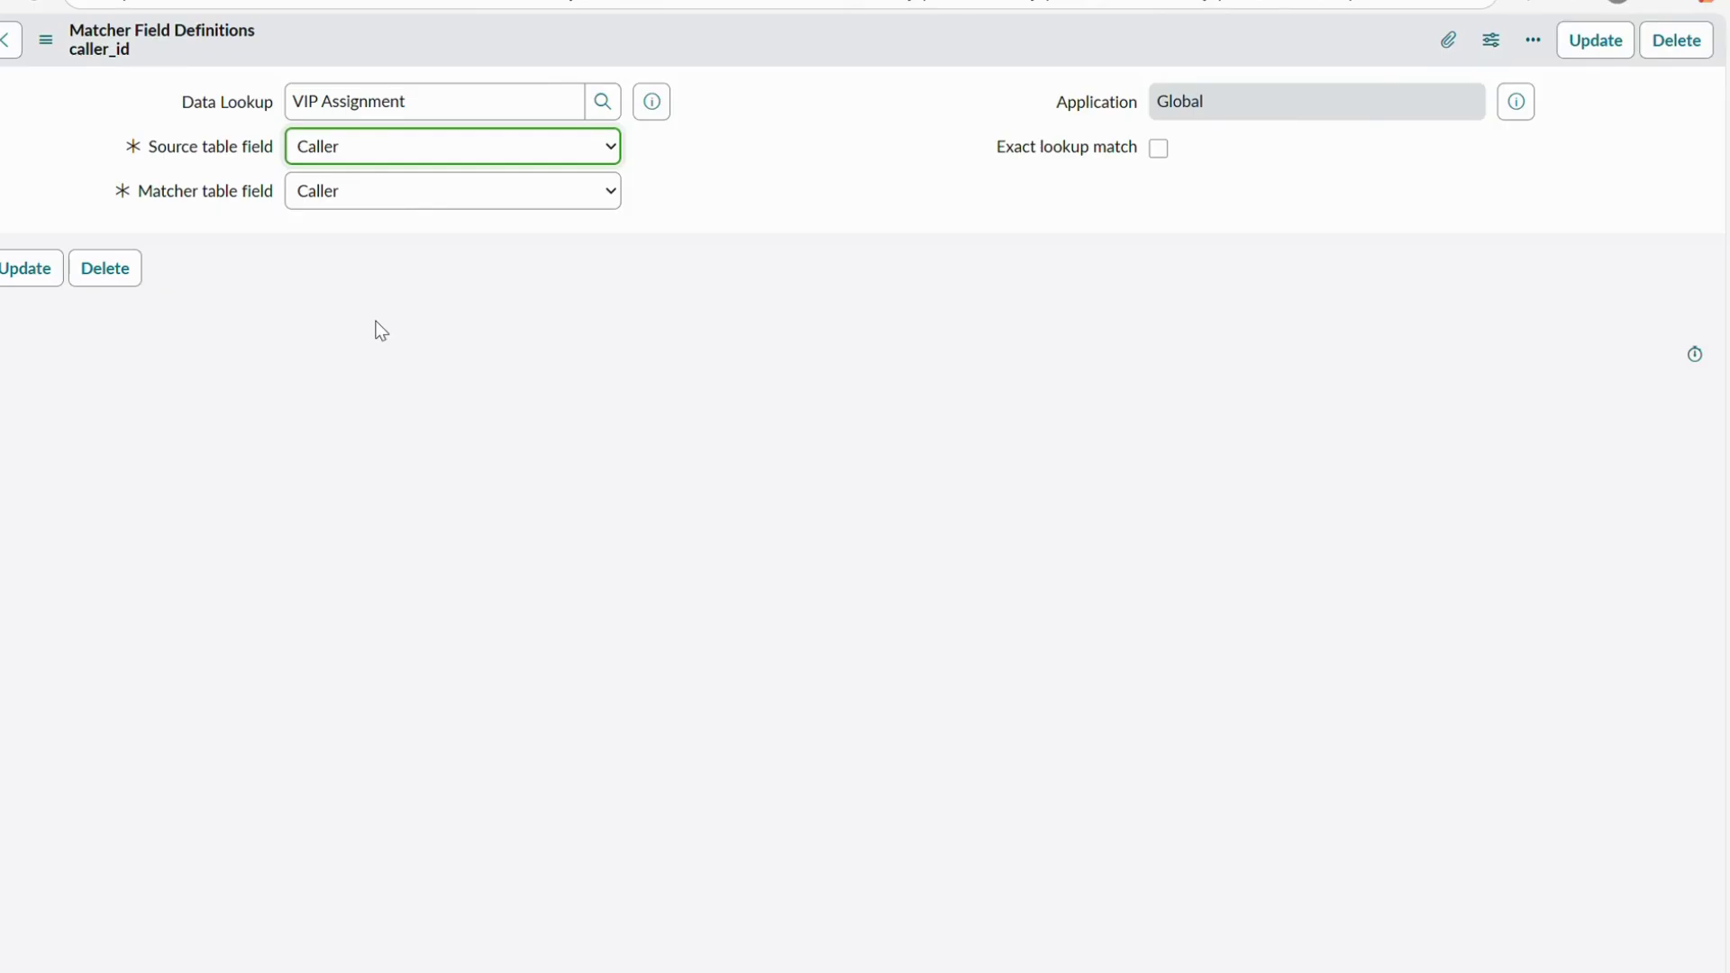
Insert a second matcher field definition as a new record, with source and matcher table fields both set to Category
{"action": "key", "text": "Down"}
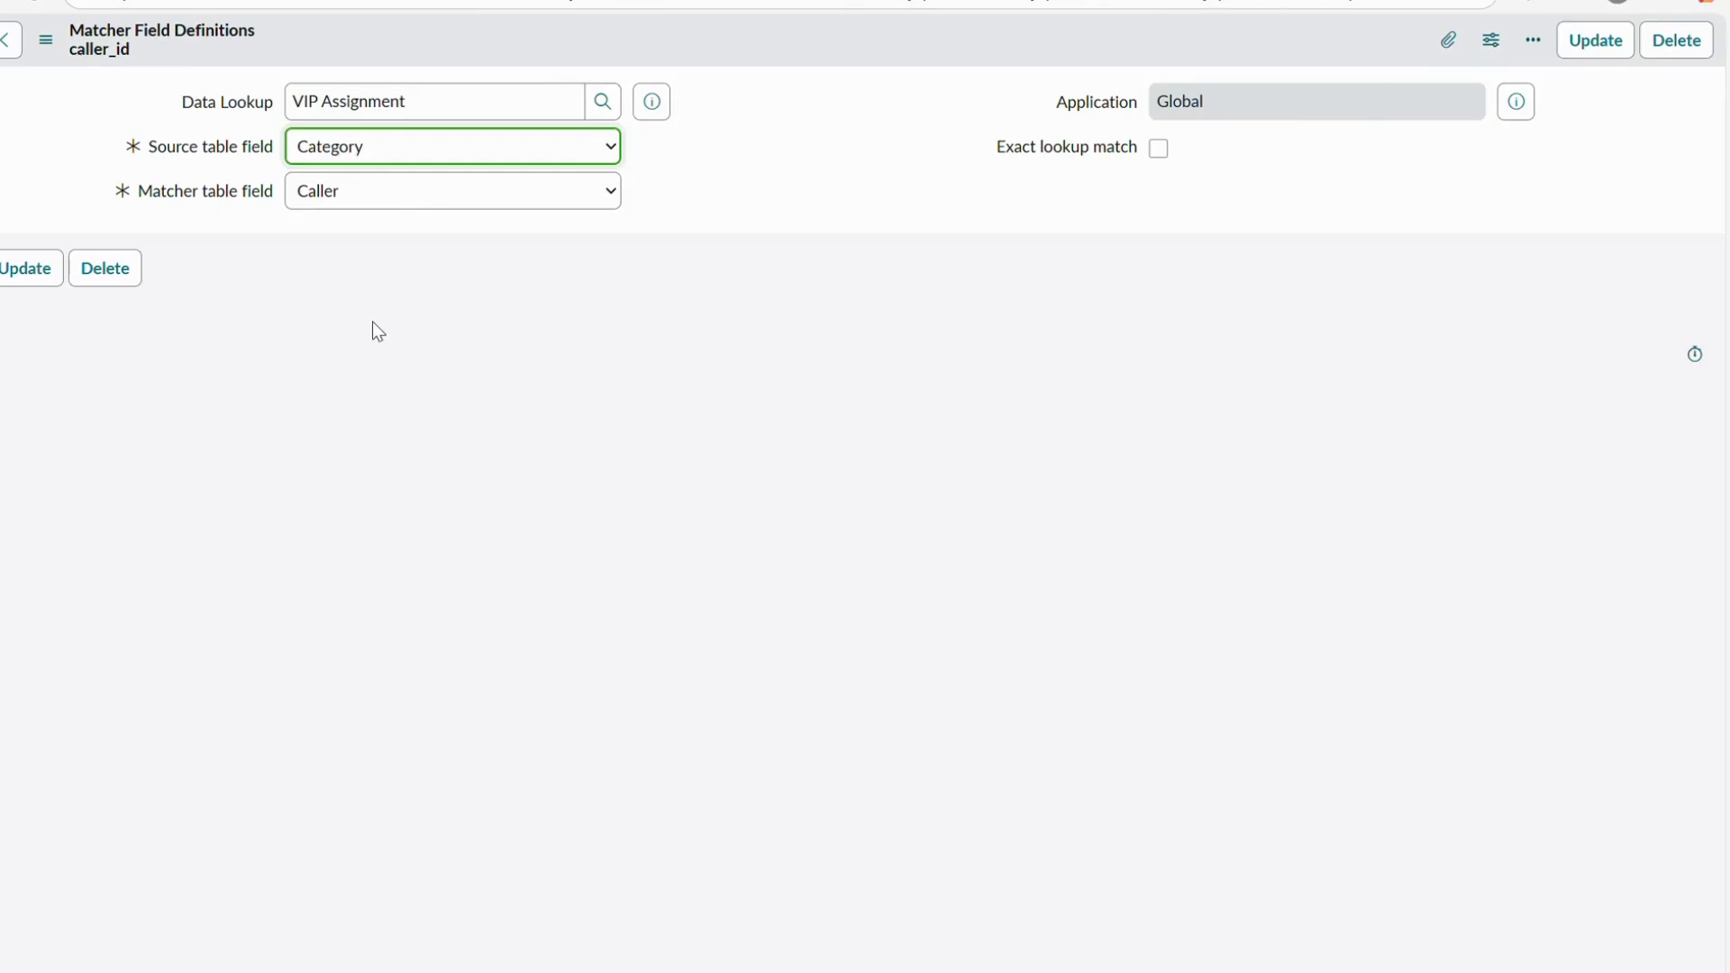
{"action": "left_click", "coordinate": [377, 205]}
{"action": "key", "text": "Down"}
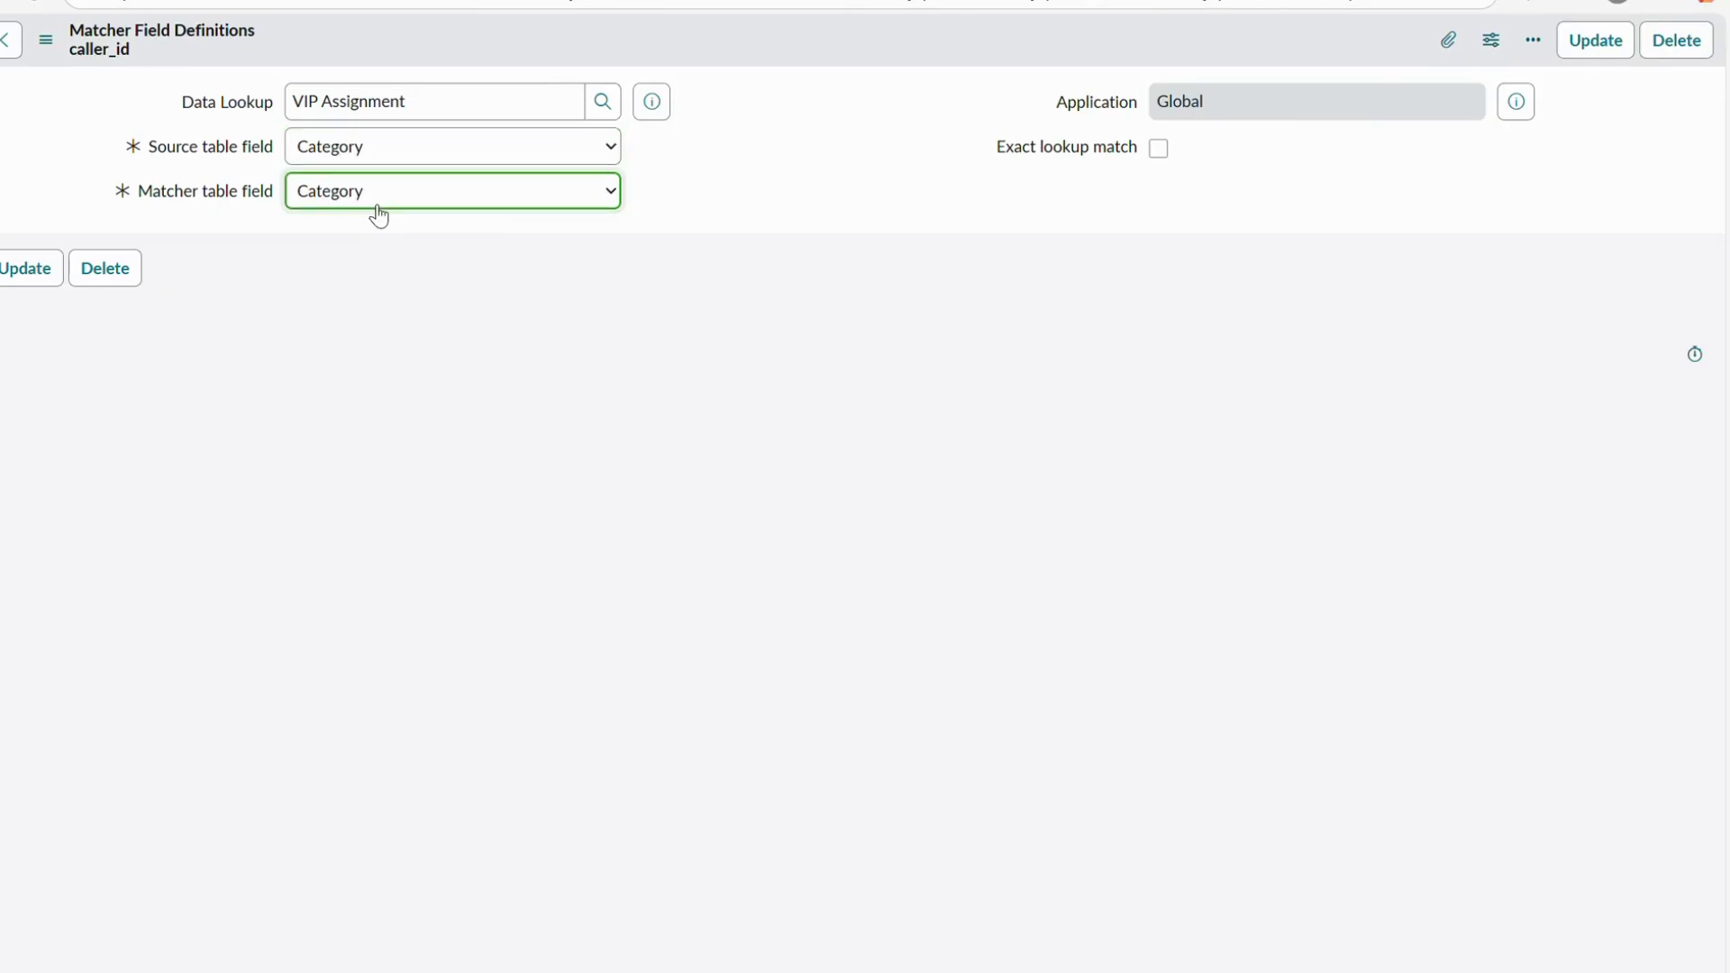
{"action": "right_click", "coordinate": [635, 16]}
{"action": "left_click", "coordinate": [674, 56]}
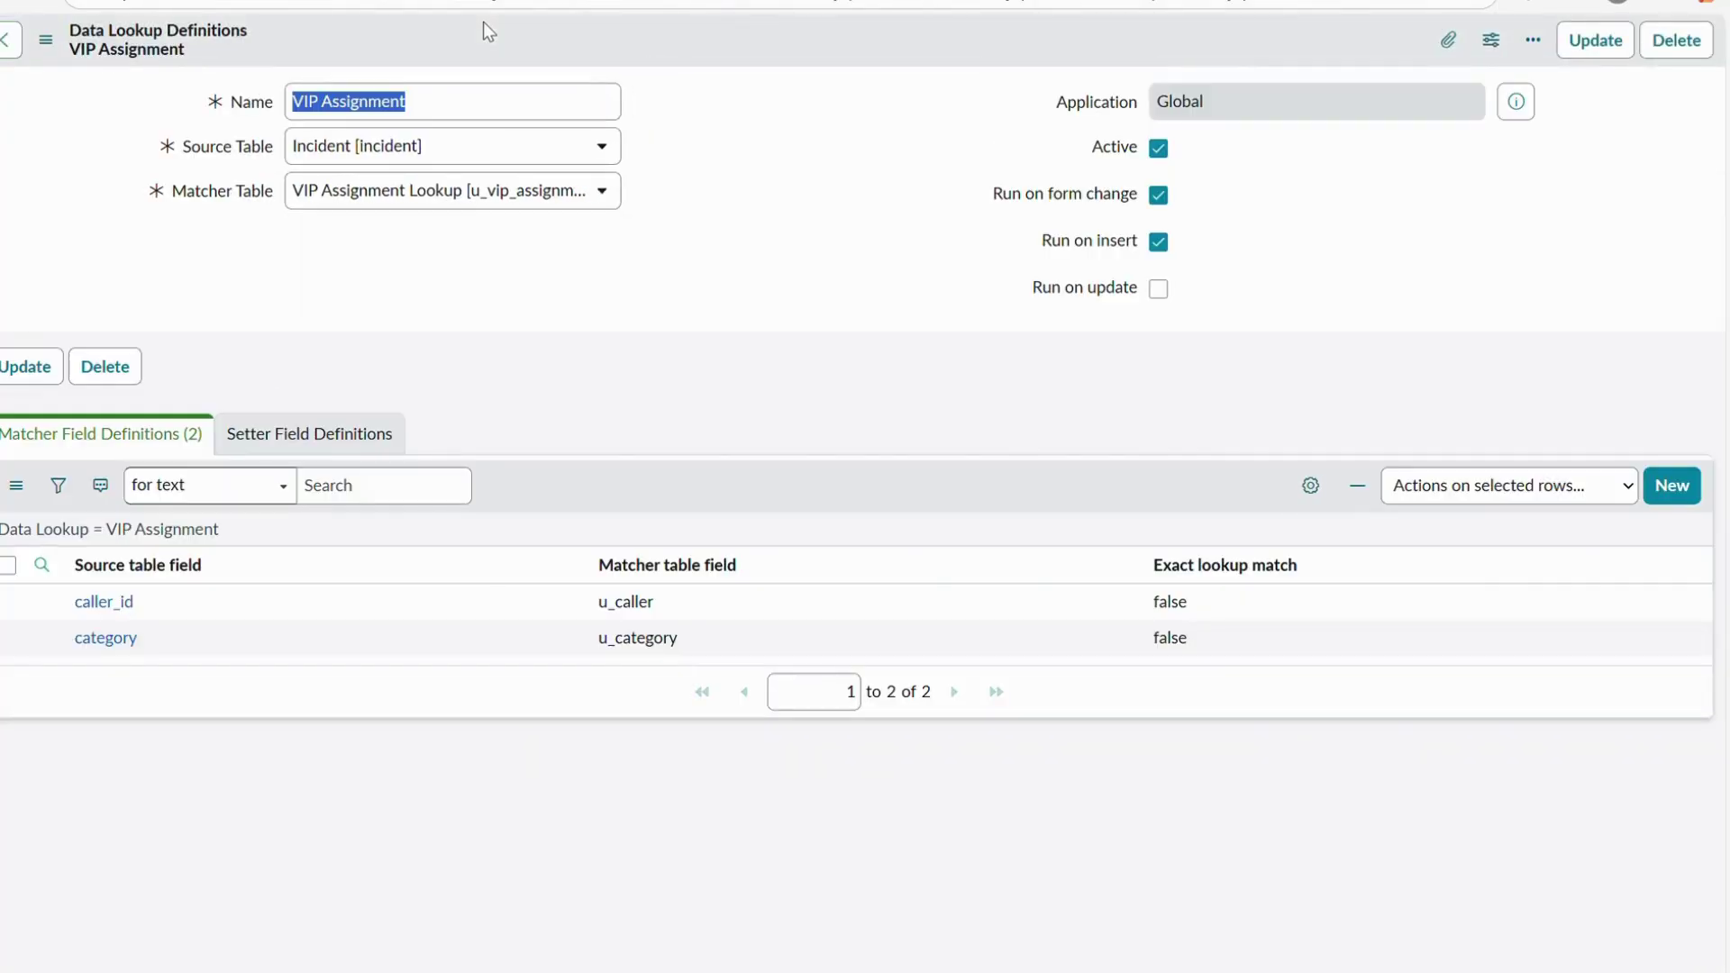
Show the rule's setter field definitions and check the Support Group column in the VIP Assignment Lookups list
{"action": "left_click", "coordinate": [328, 436]}
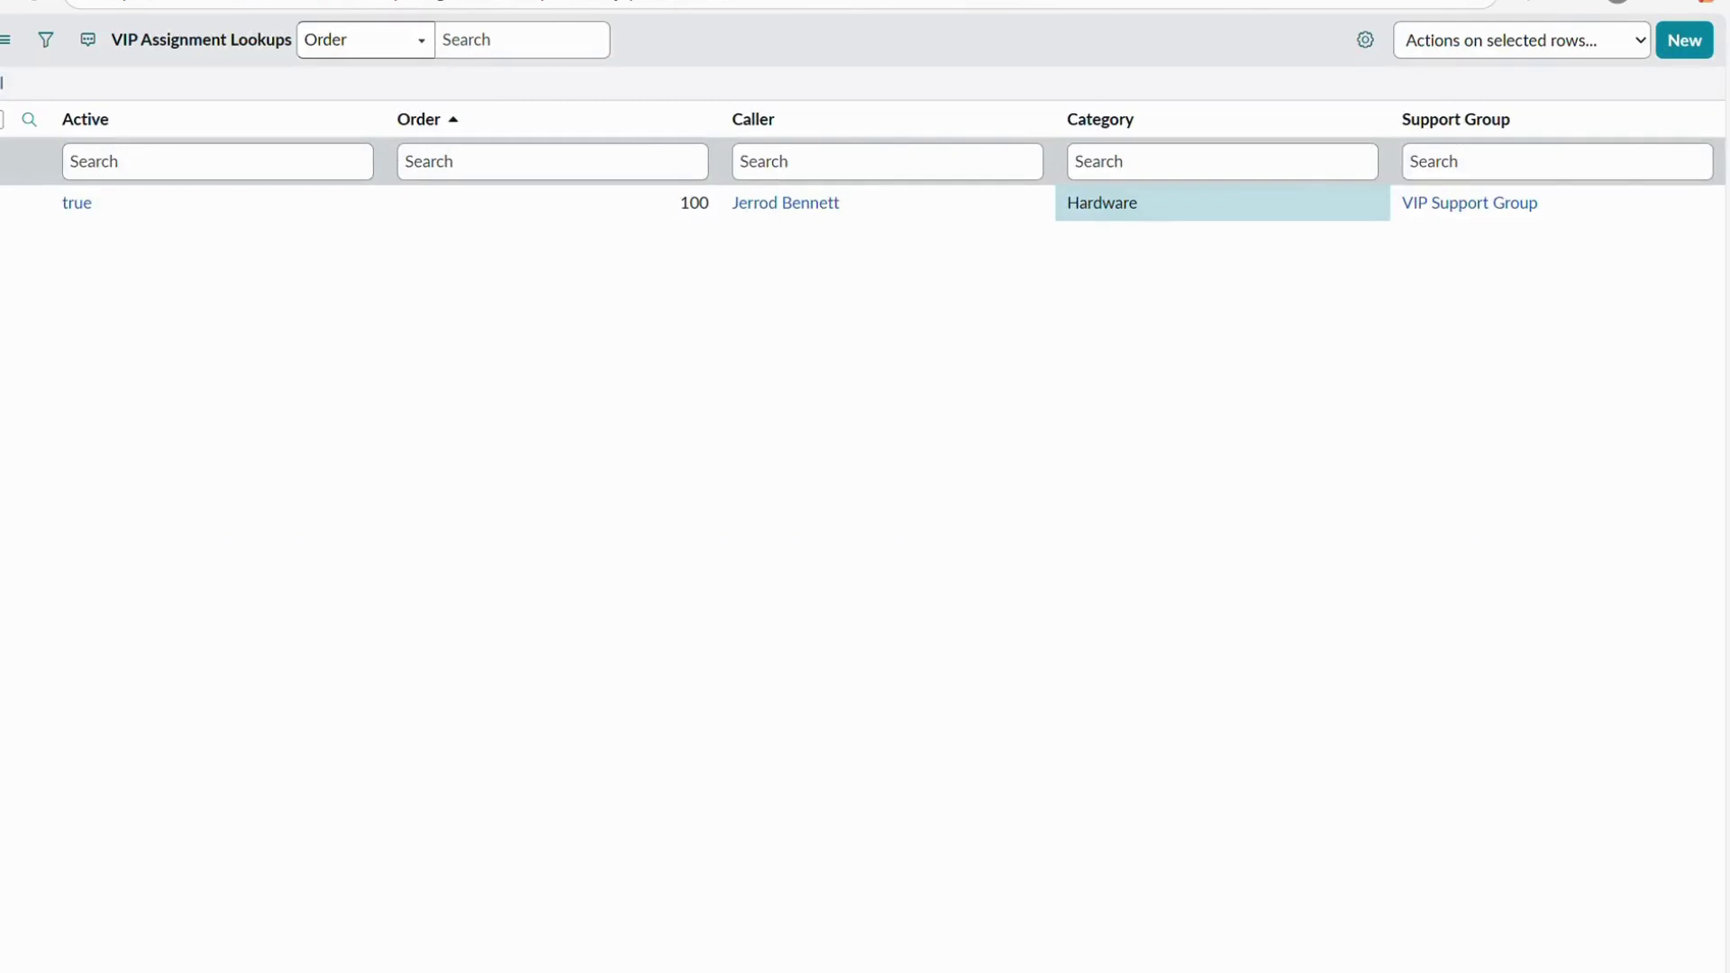
{"action": "left_click_drag", "start_coordinate": [1533, 122], "coordinate": [1407, 125]}
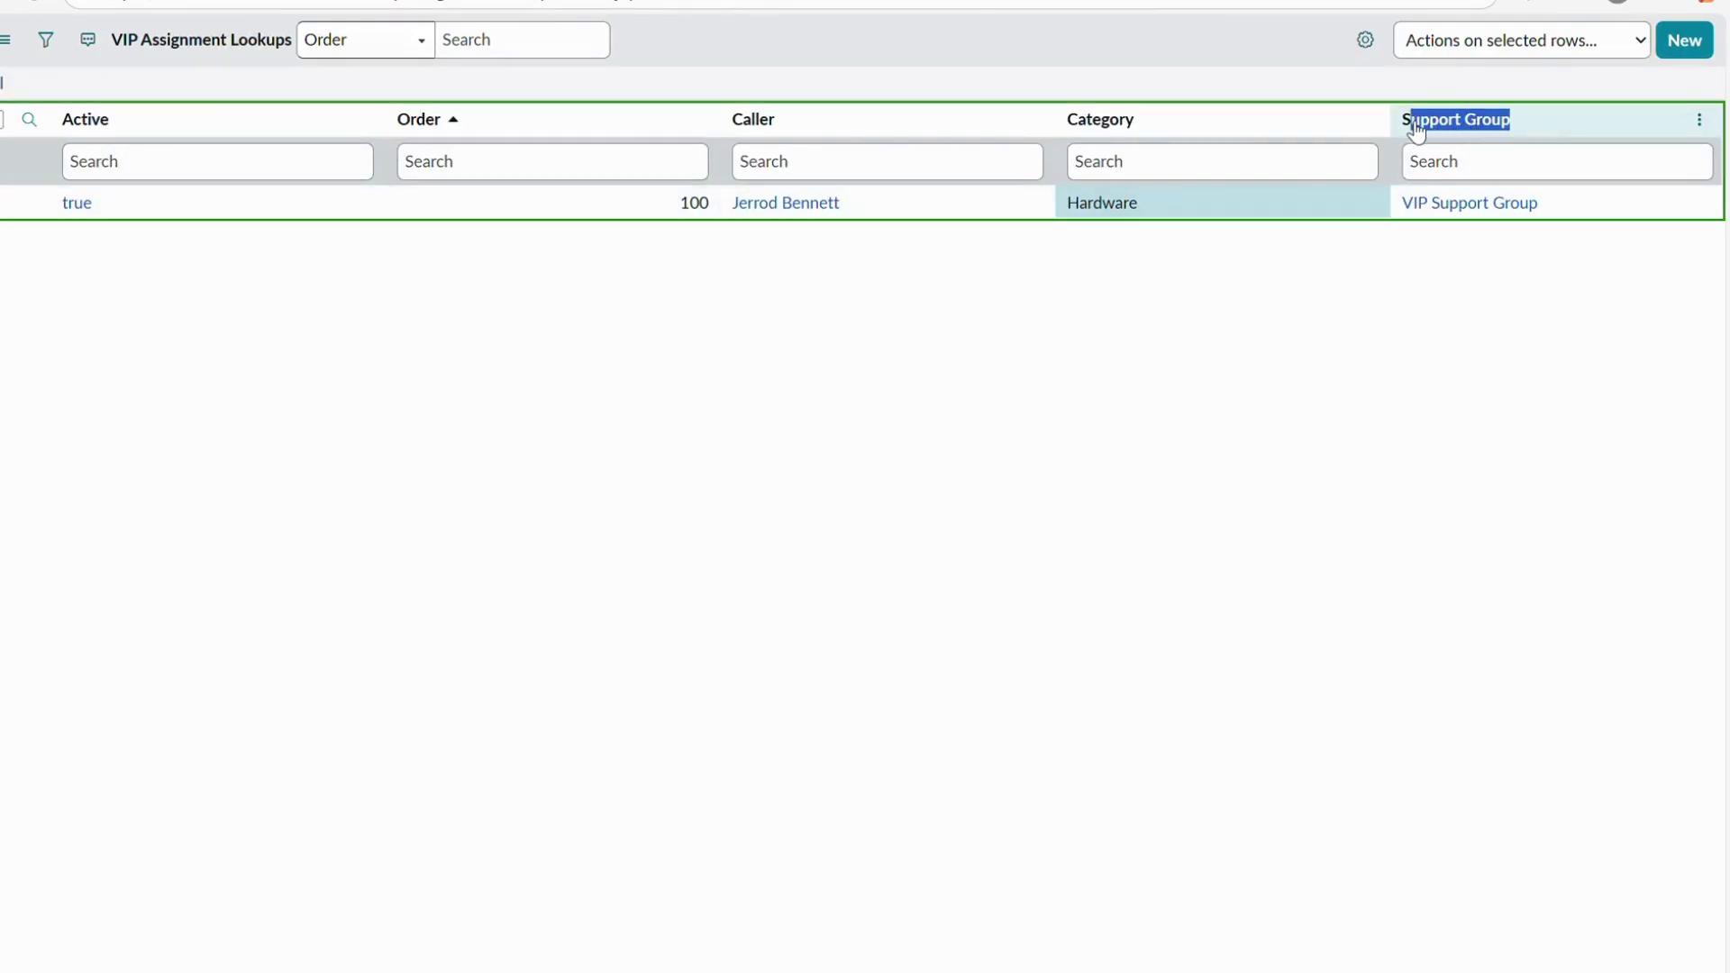
{"action": "left_click", "coordinate": [1032, 67]}
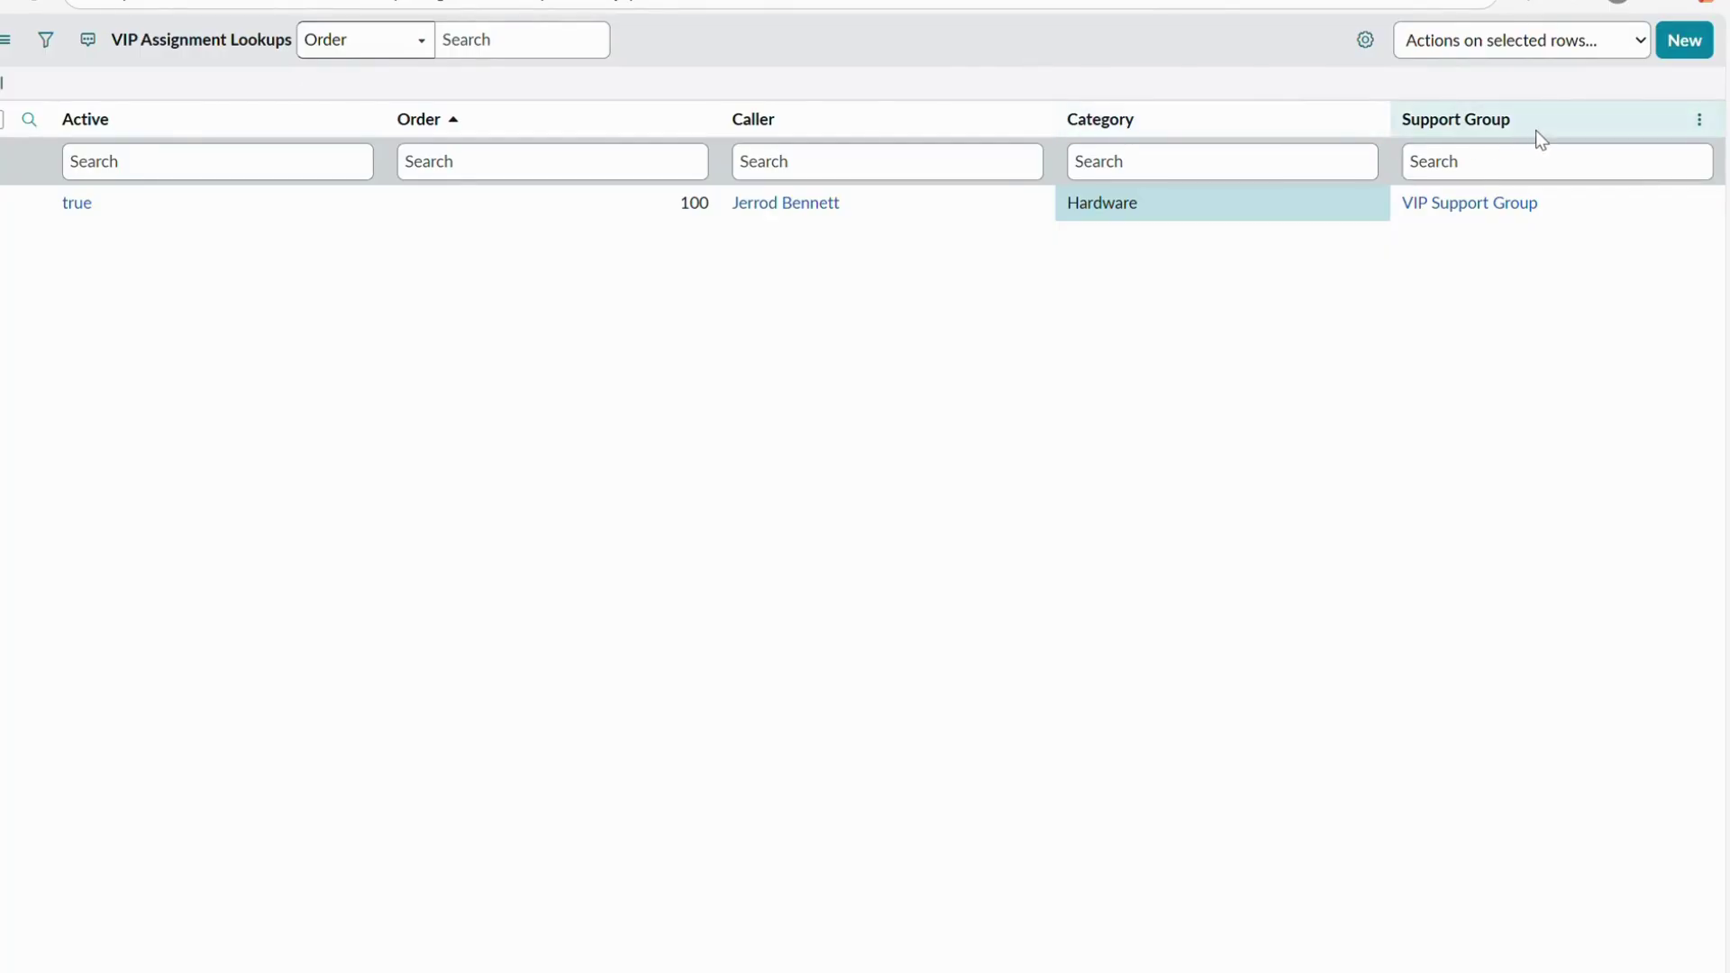
{"action": "left_click_drag", "start_coordinate": [1535, 130], "coordinate": [1405, 125]}
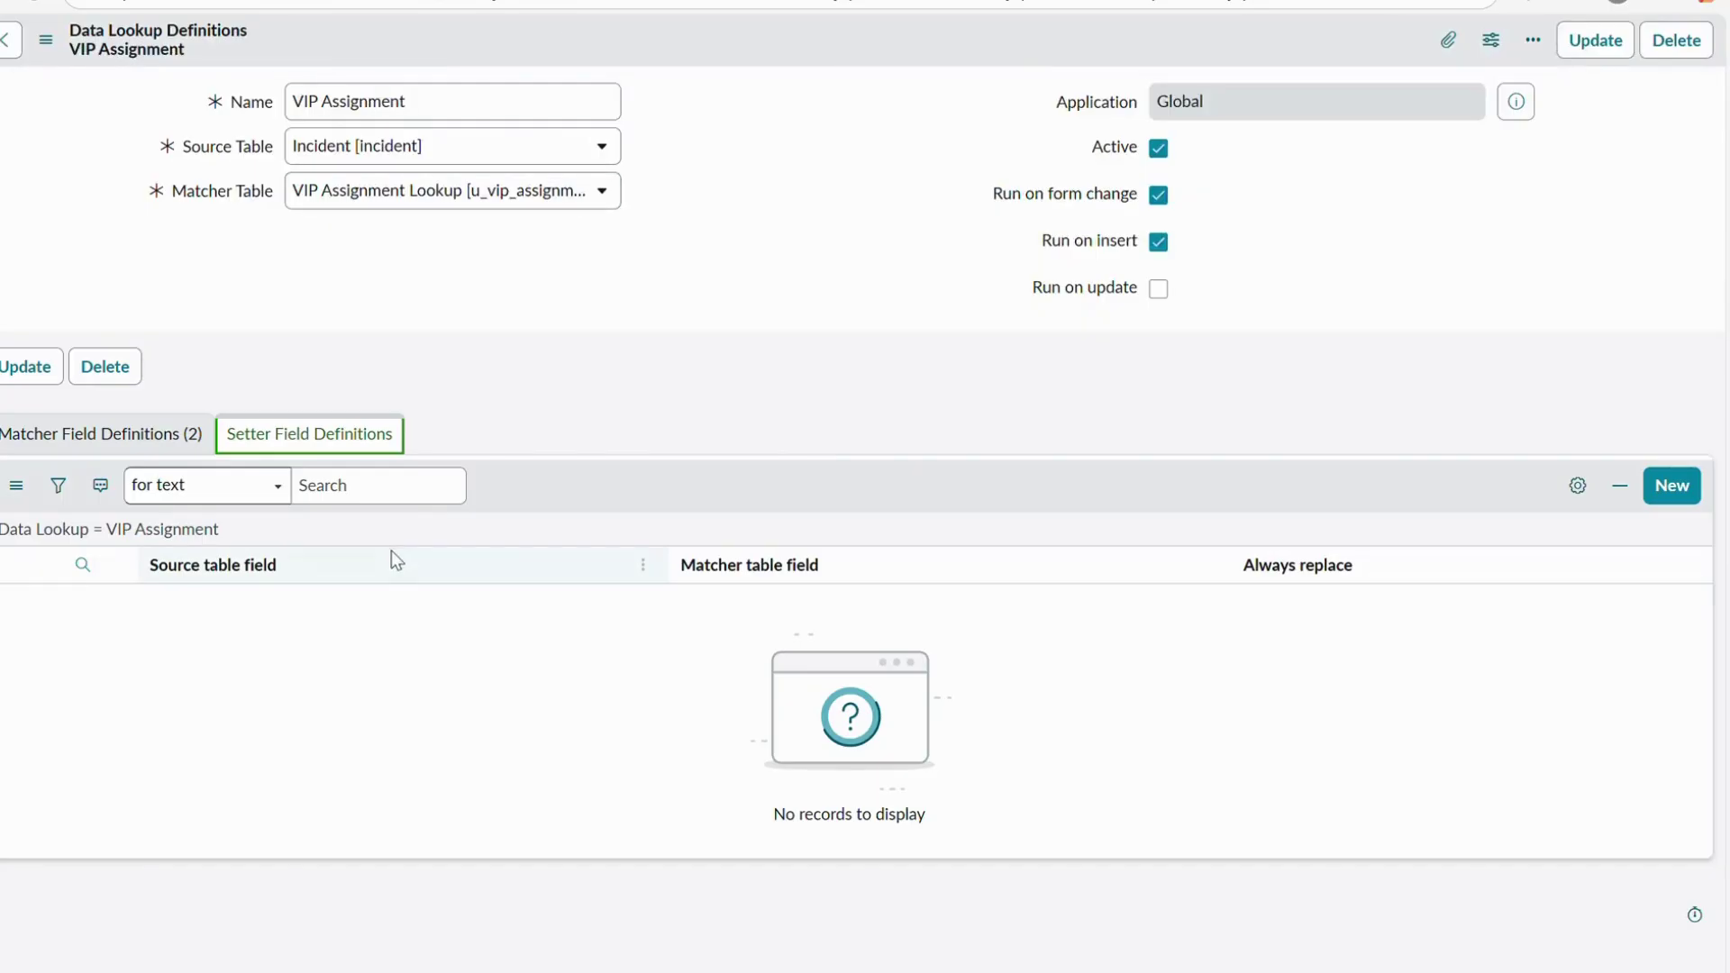
Create and save a setter field definition for the rule that maps source table field Assignment group to matcher table field Support Group
{"action": "left_click", "coordinate": [1671, 485]}
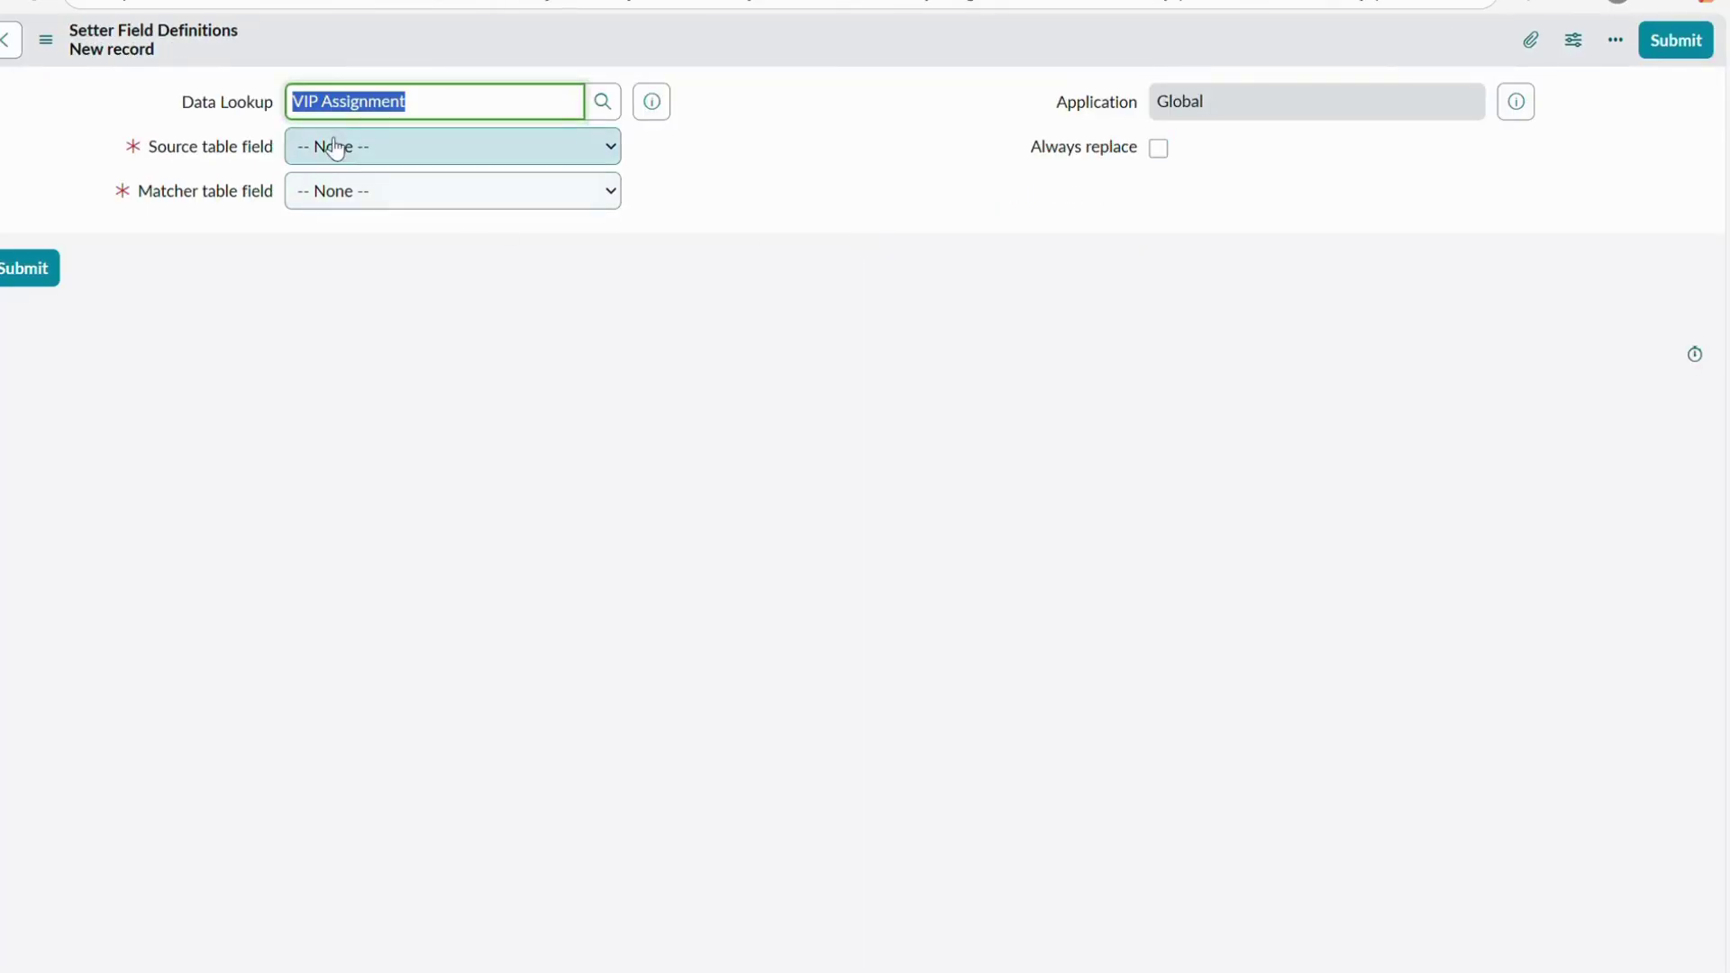
{"action": "left_click", "coordinate": [358, 140]}
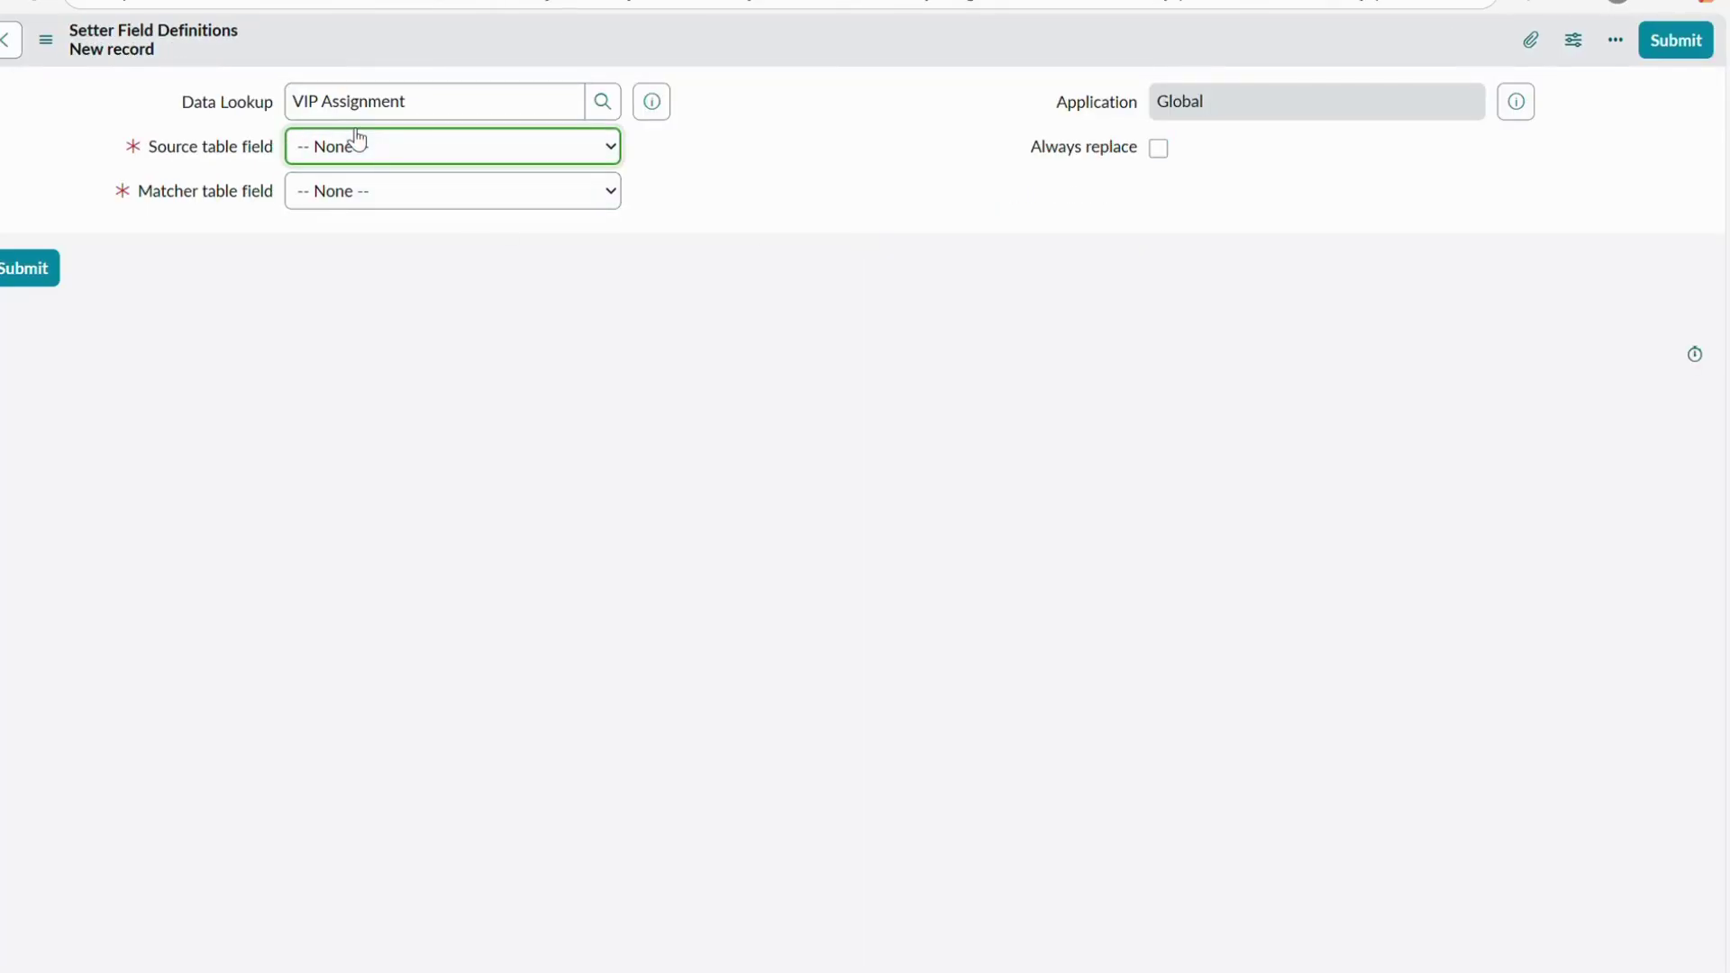
{"action": "type", "text": "assignment group"}
{"action": "left_click", "coordinate": [374, 183]}
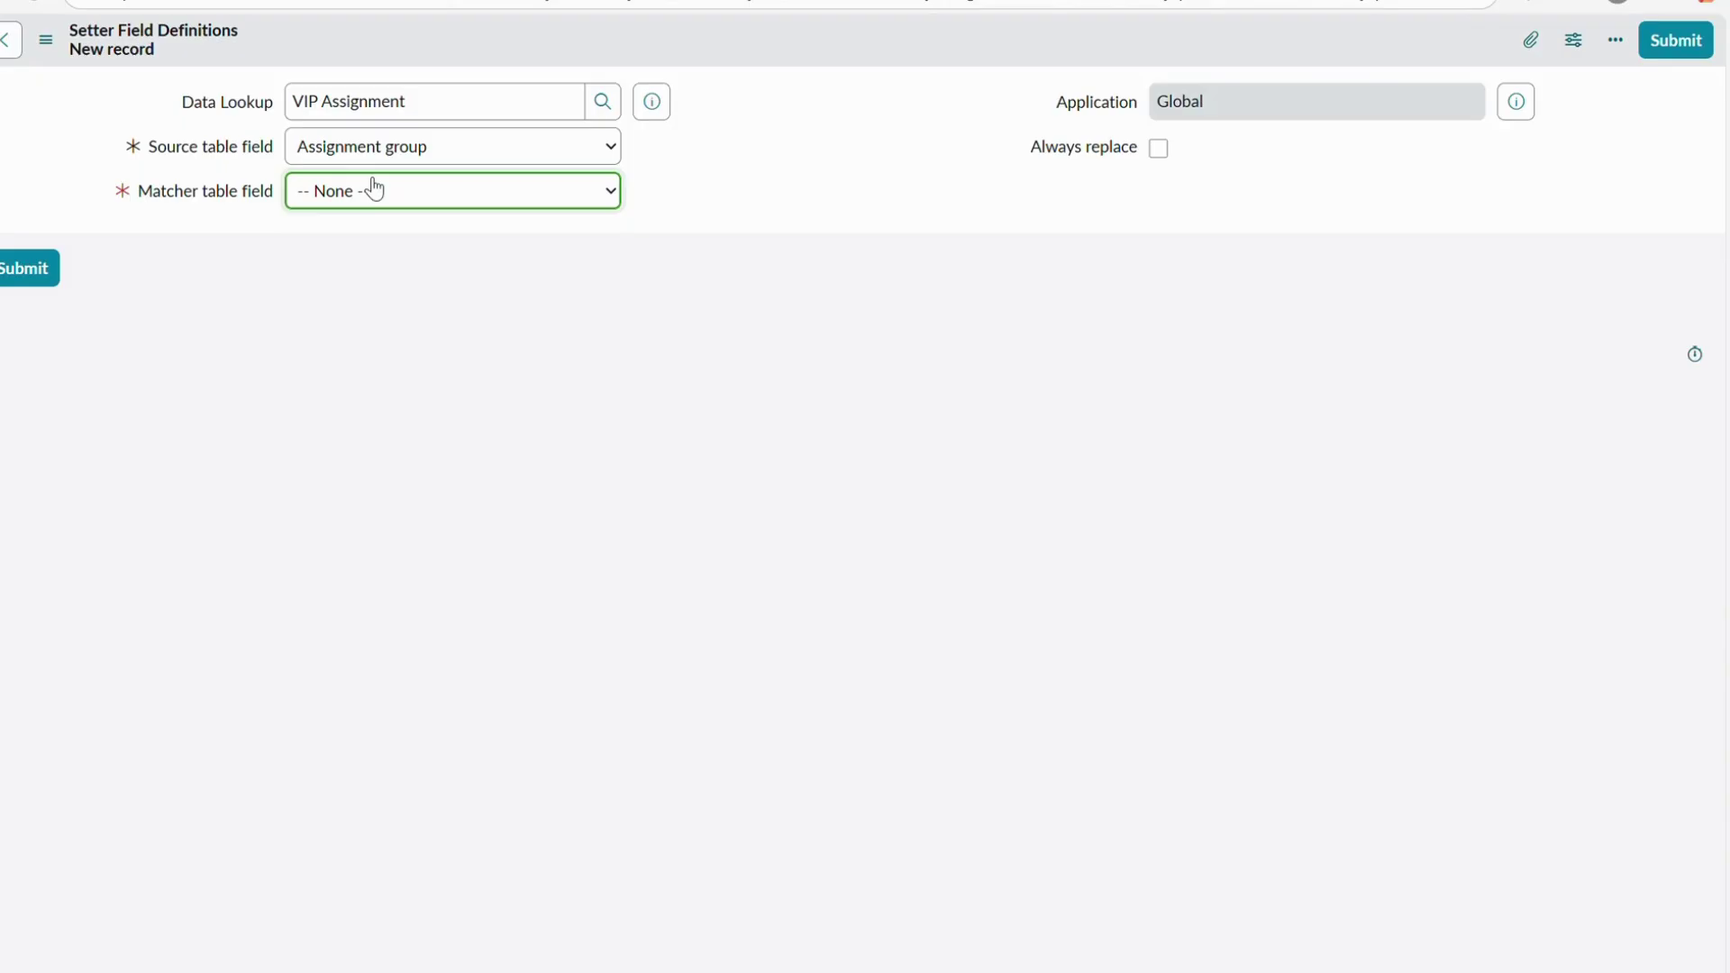
{"action": "type", "text": "asup"}
{"action": "right_click", "coordinate": [717, 31]}
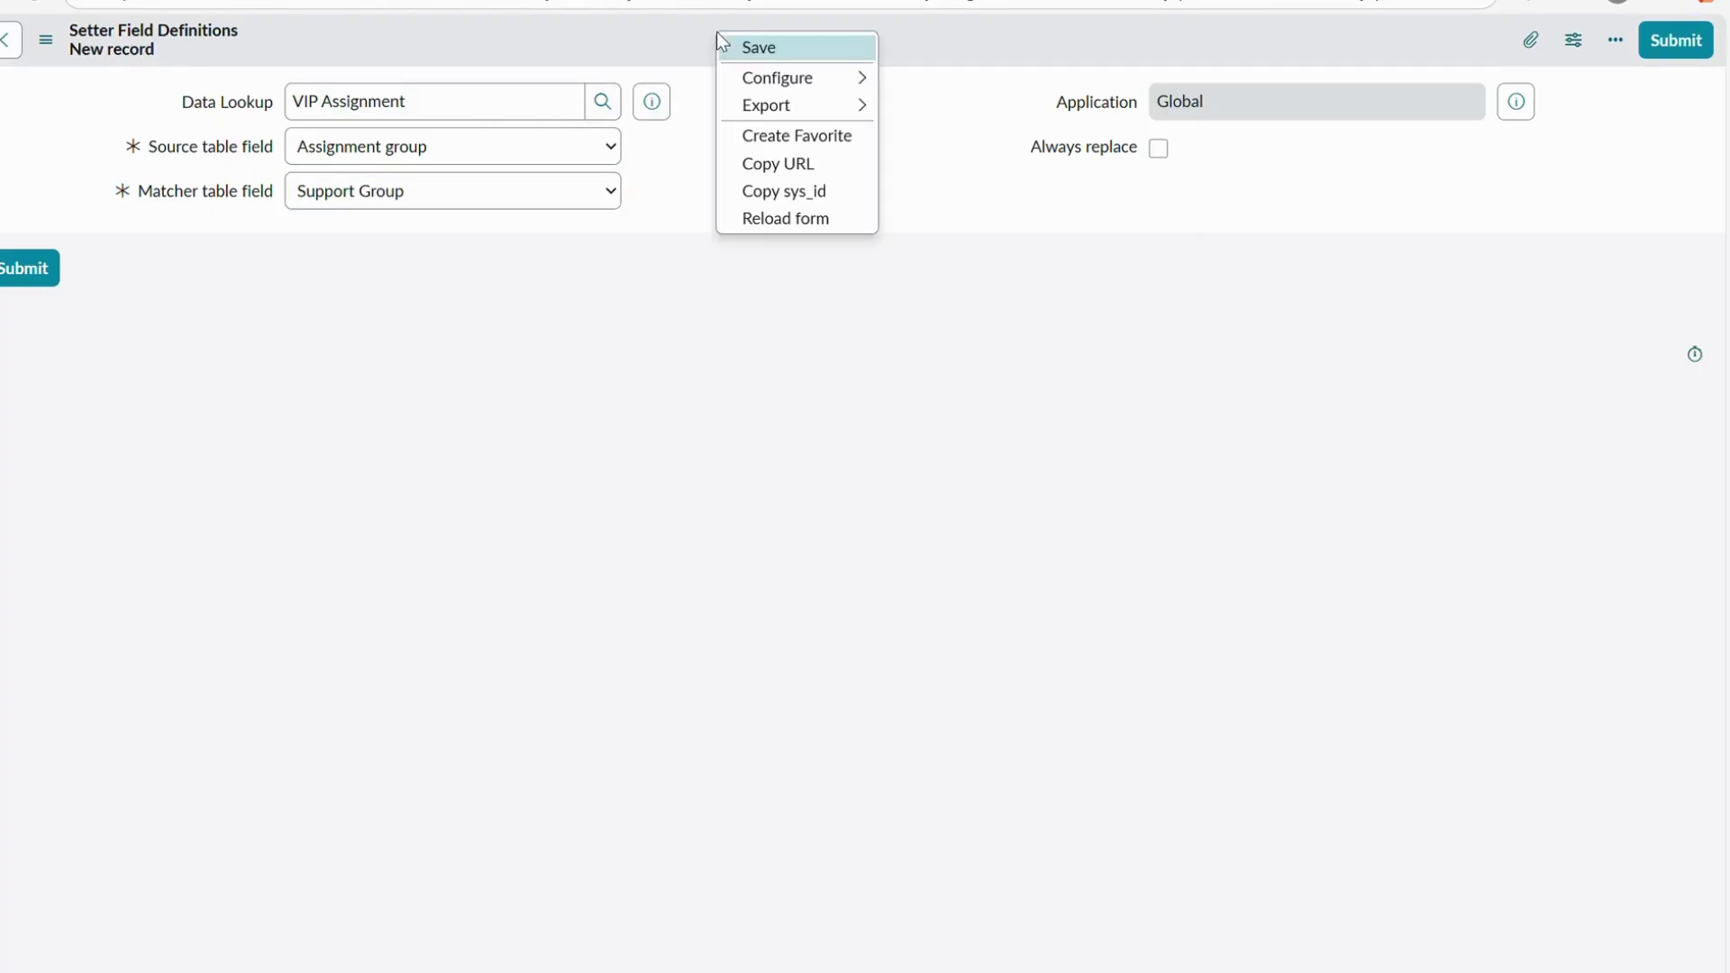
{"action": "left_click", "coordinate": [771, 46]}
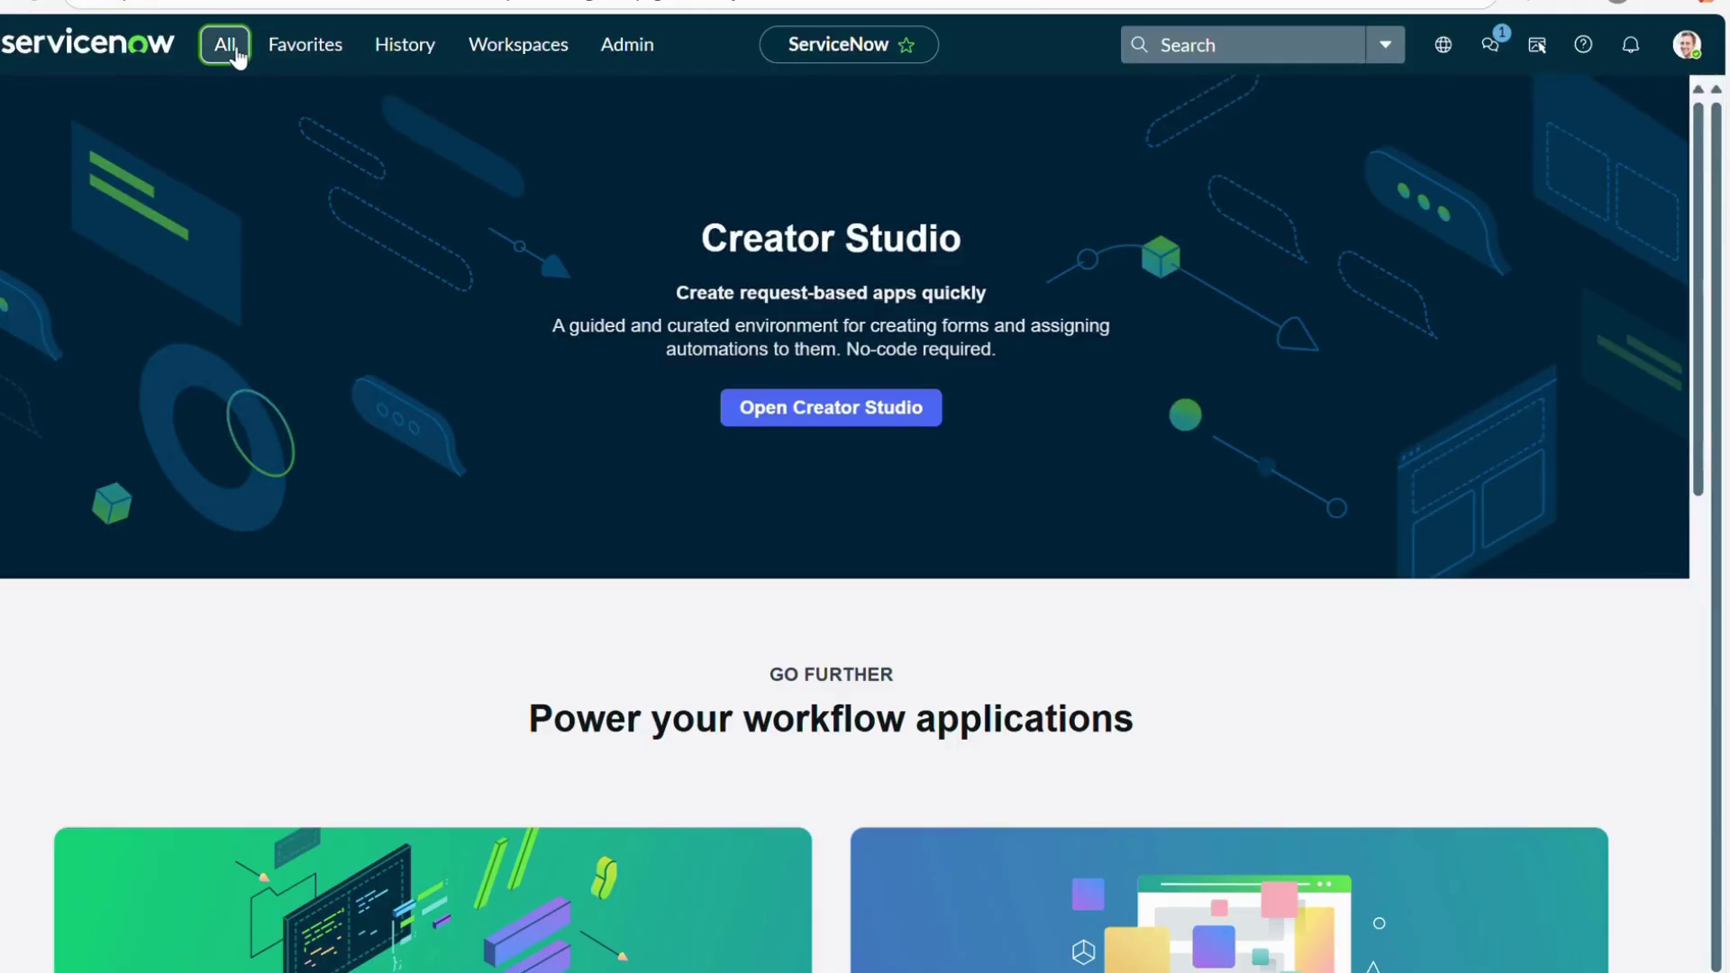
Open a blank new incident form directly by entering incident.DO in the application navigator's filter
{"action": "left_click", "coordinate": [225, 44]}
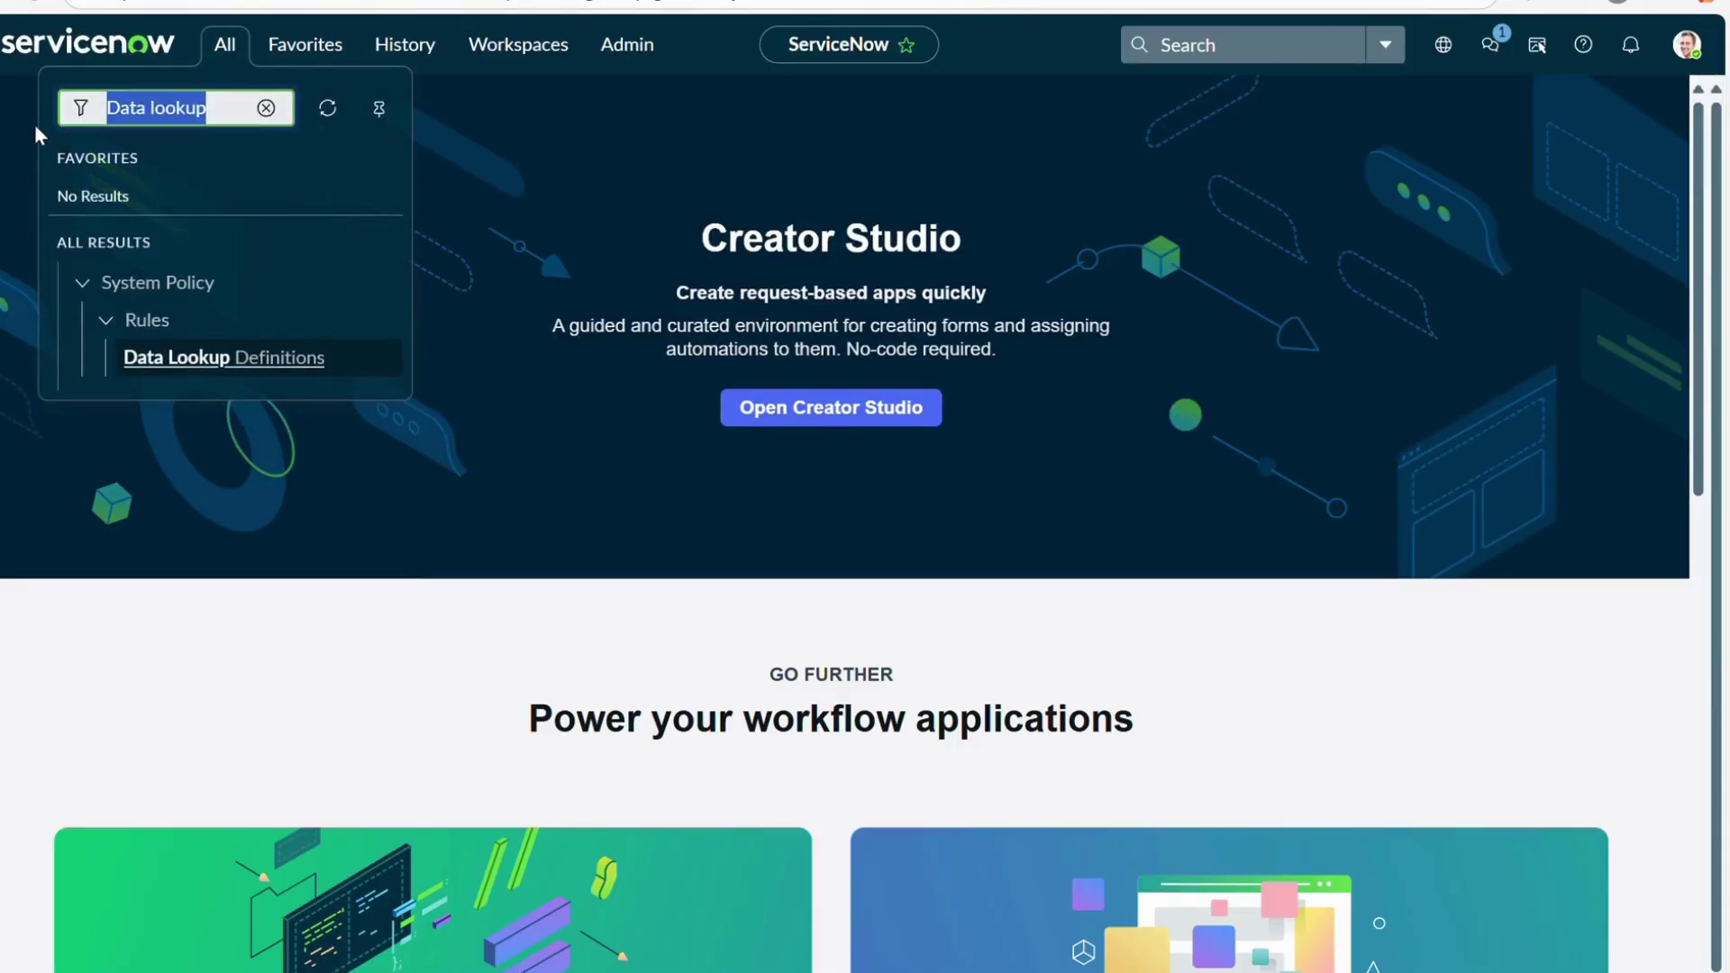
{"action": "key", "text": "BackSpace"}
{"action": "type", "text": "incident.LIST"}
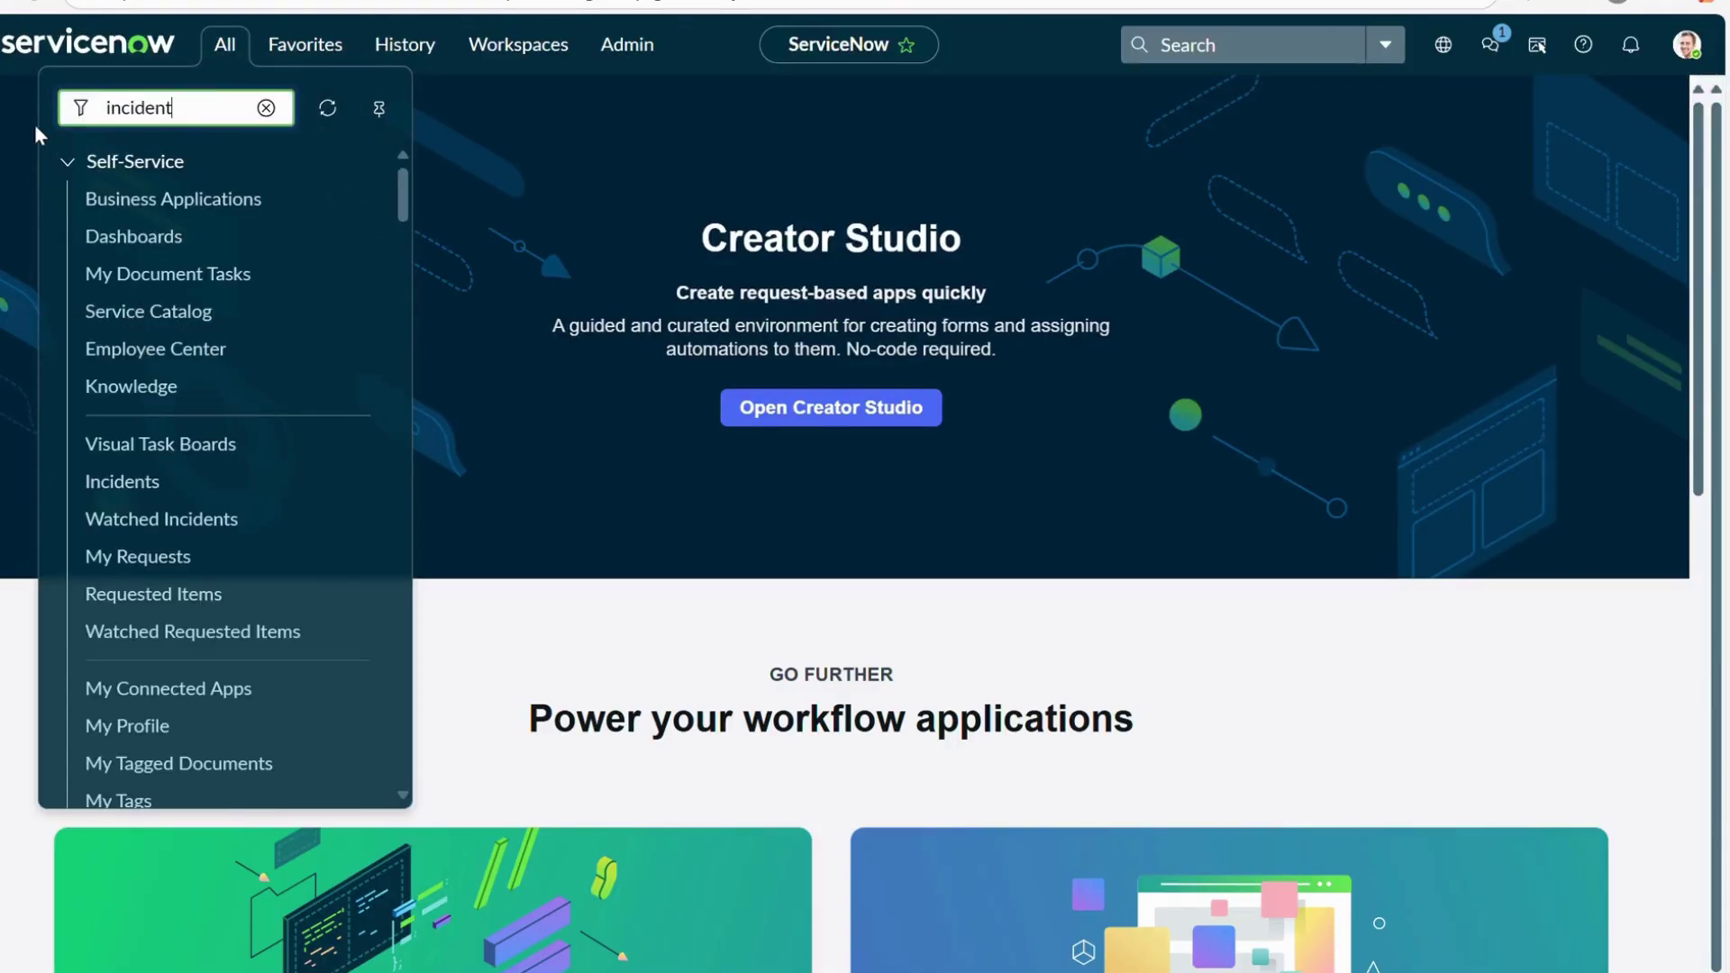
{"action": "key", "text": "BackSpace"}
{"action": "key", "text": "BackSpace"}
{"action": "key", "text": "BackSpace"}
{"action": "key", "text": "BackSpace"}
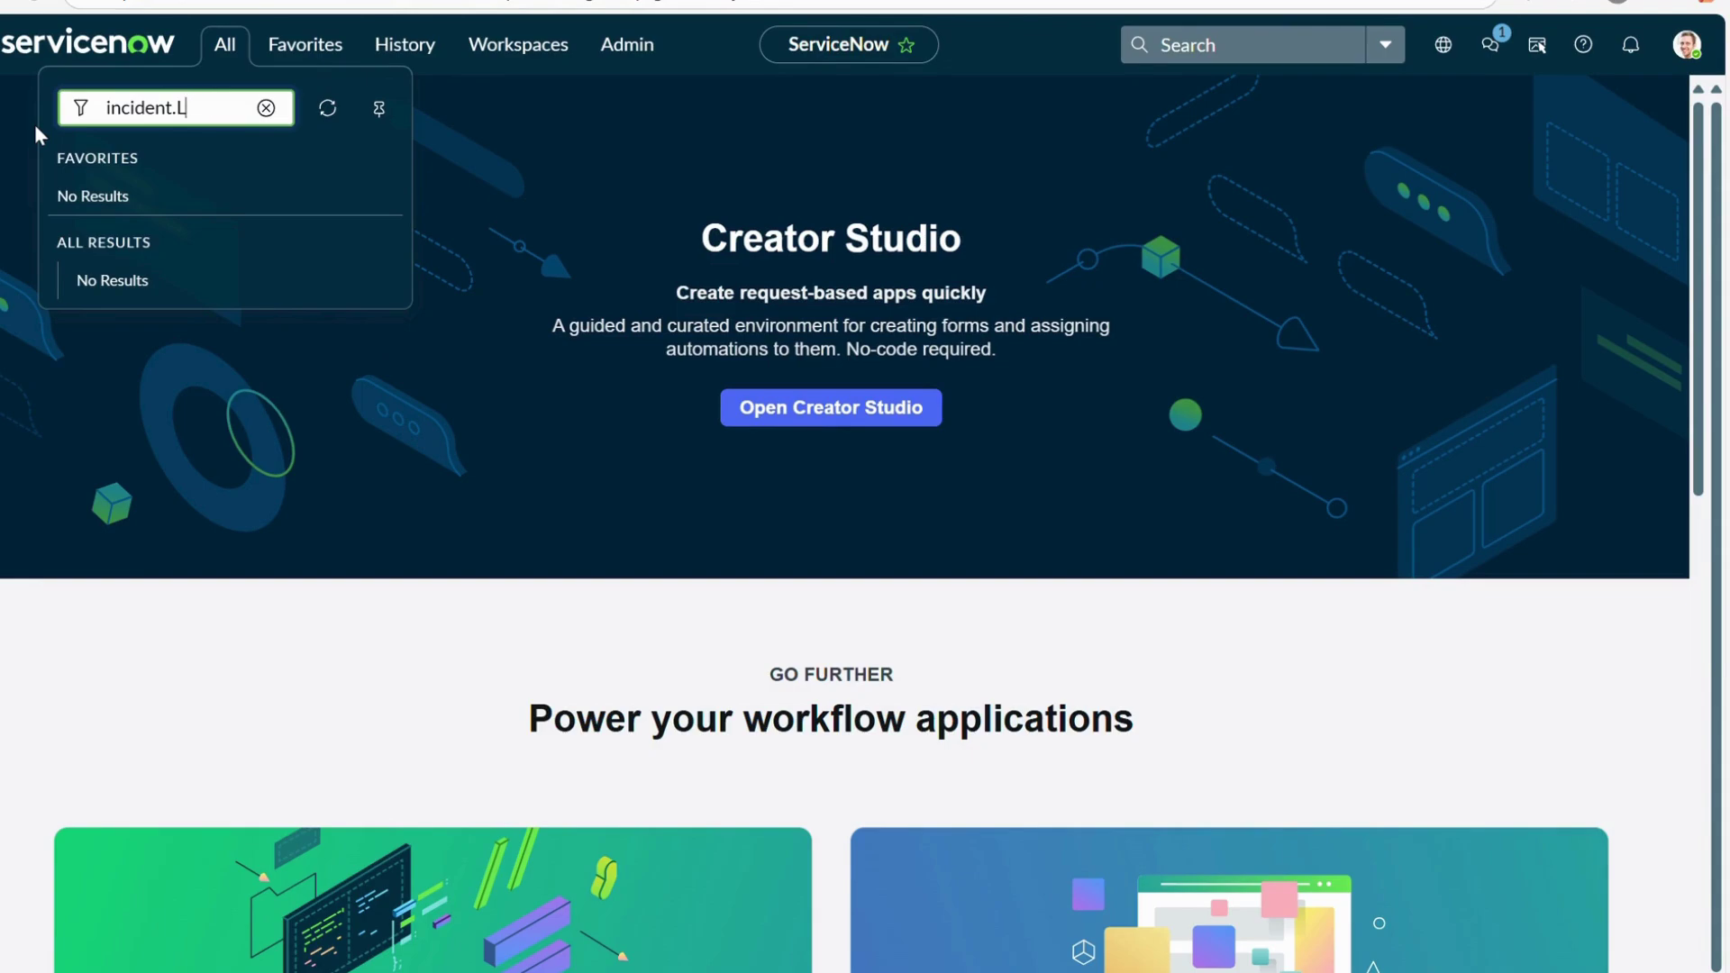
{"action": "type", "text": "DO"}
{"action": "key", "text": "Return"}
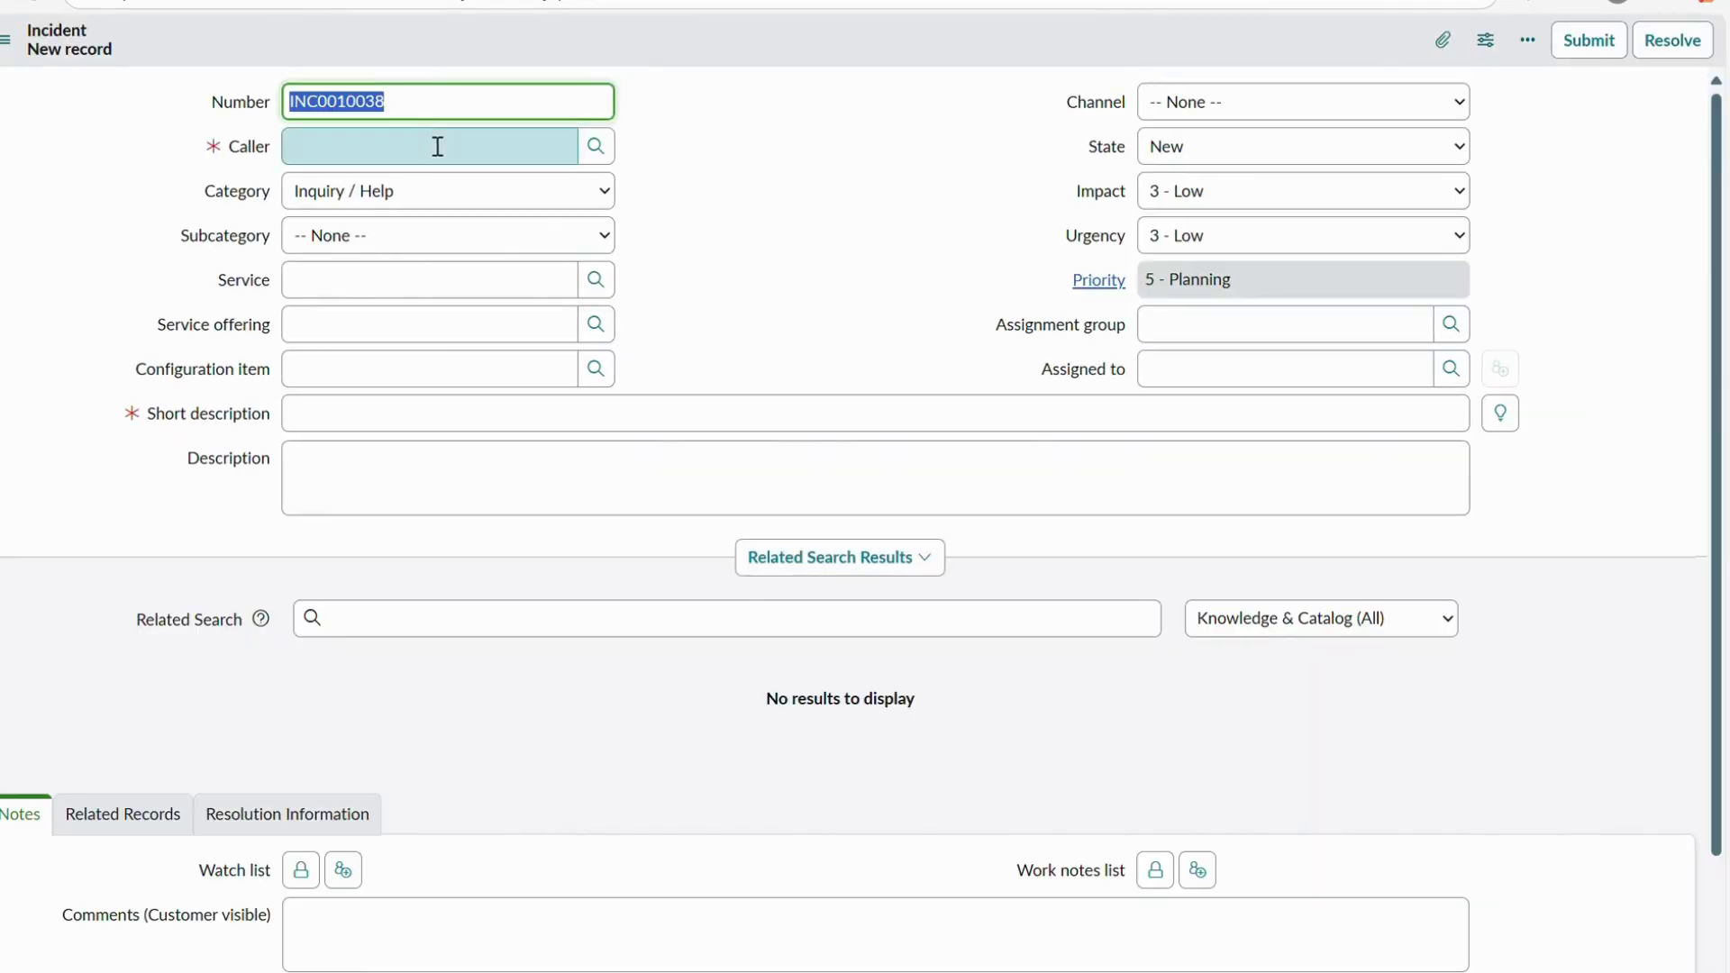
Check the caller and category of the entry in the VIP Assignment Lookups list
{"action": "left_click", "coordinate": [437, 146]}
{"action": "left_click", "coordinate": [628, 167]}
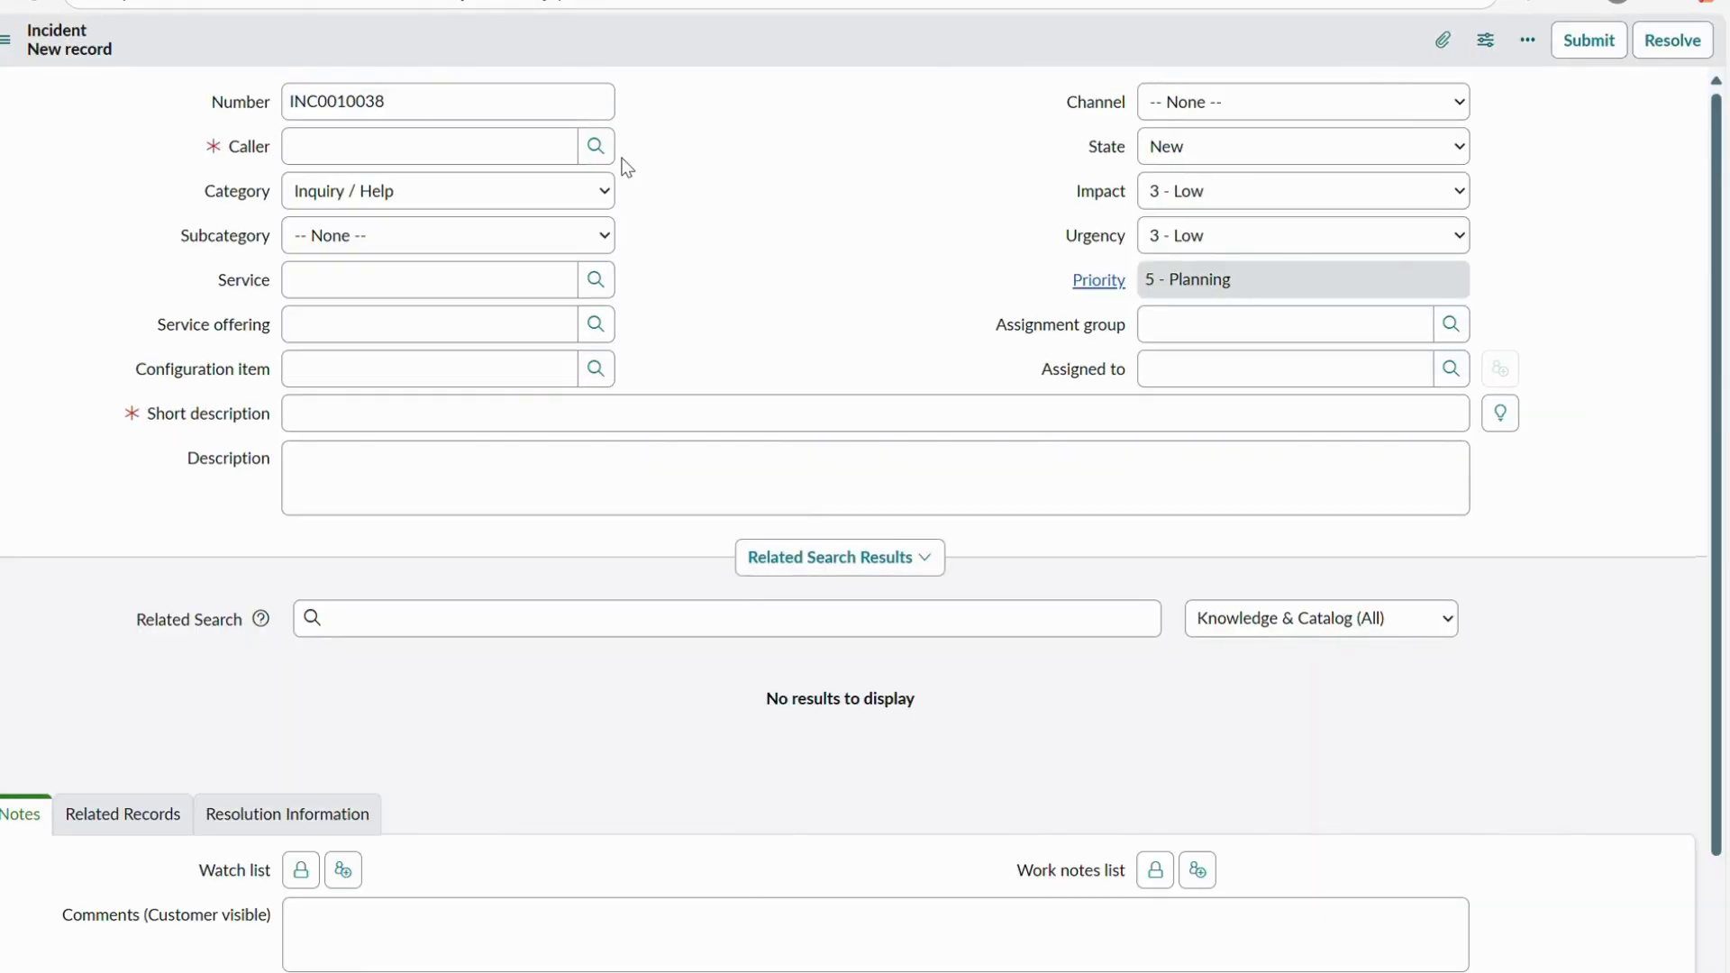
{"action": "left_click", "coordinate": [596, 149]}
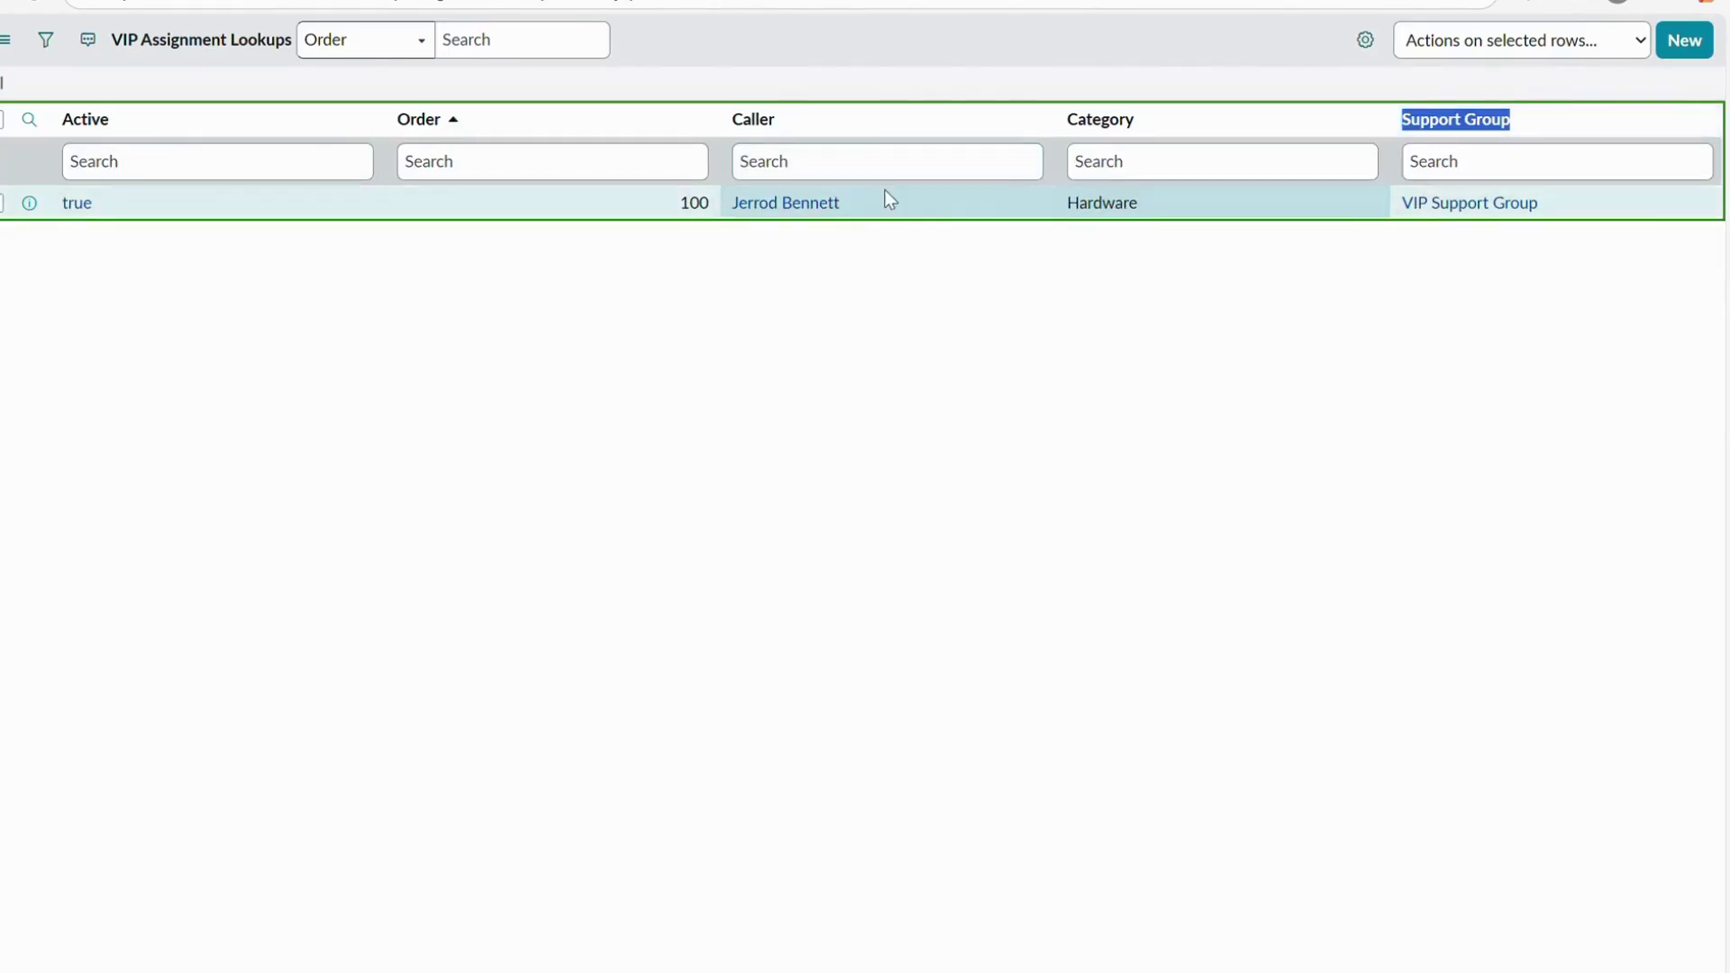
{"action": "left_click_drag", "start_coordinate": [885, 200], "coordinate": [708, 213]}
{"action": "left_click", "coordinate": [1213, 212]}
{"action": "left_click_drag", "start_coordinate": [1213, 212], "coordinate": [1071, 213]}
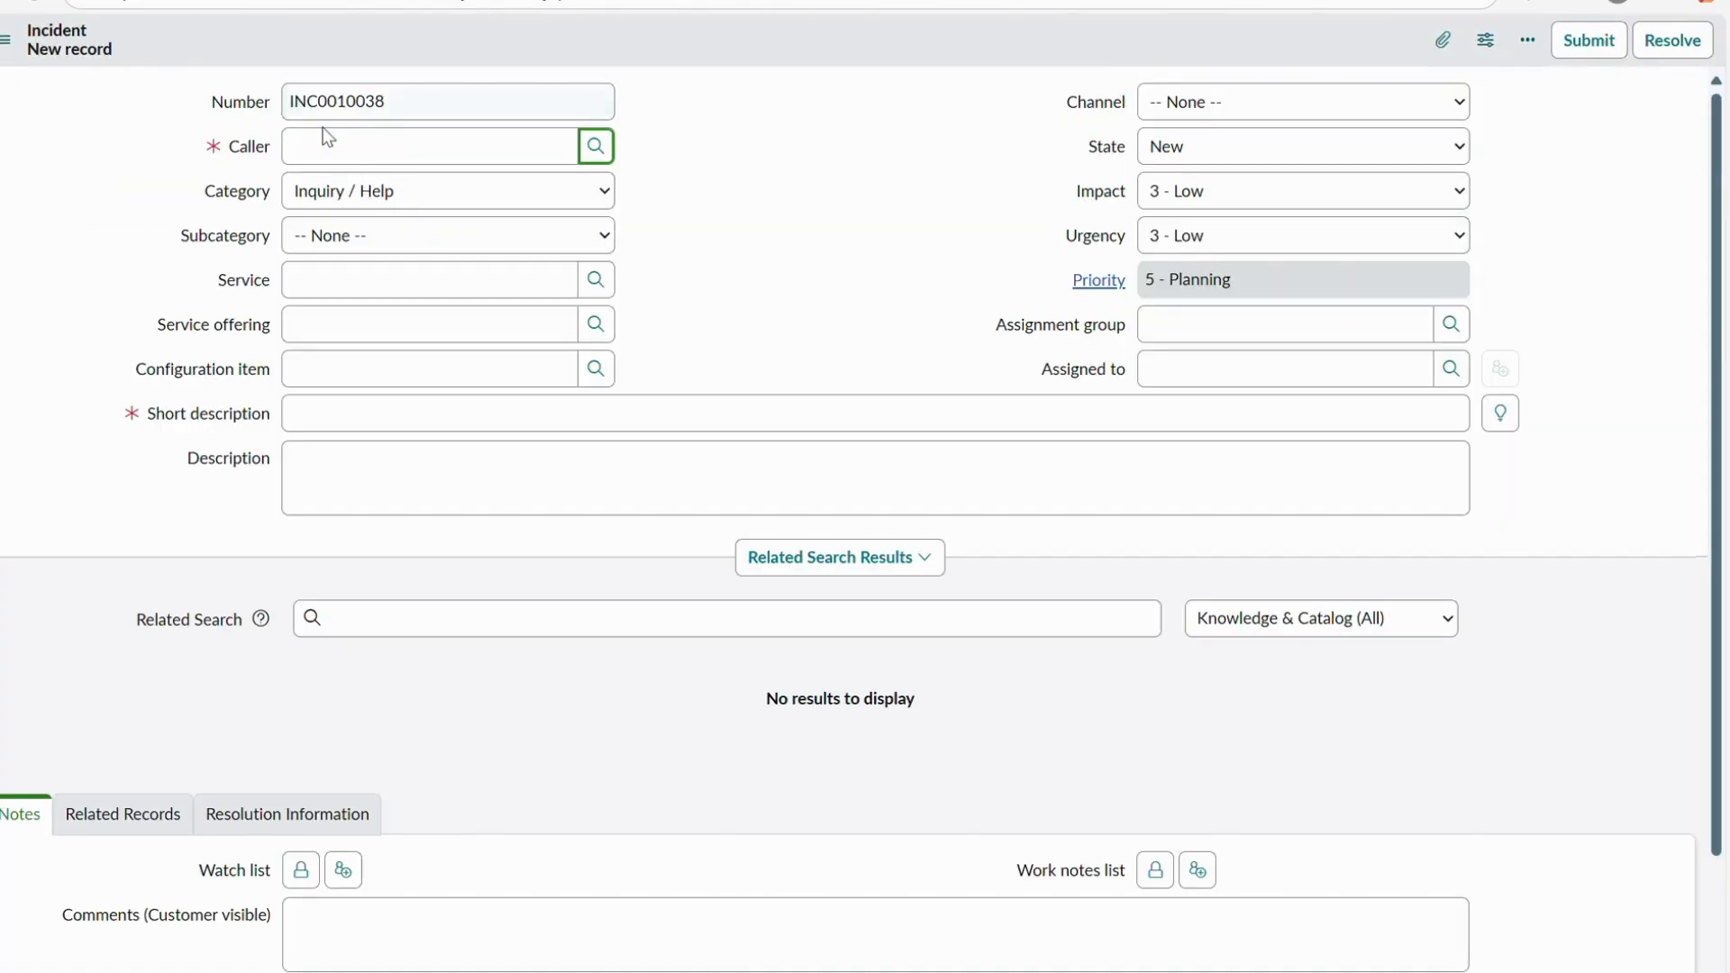
Fill in the lookup entry's VIP user as the new incident's caller and check the Assignment group field
{"action": "left_click", "coordinate": [360, 155]}
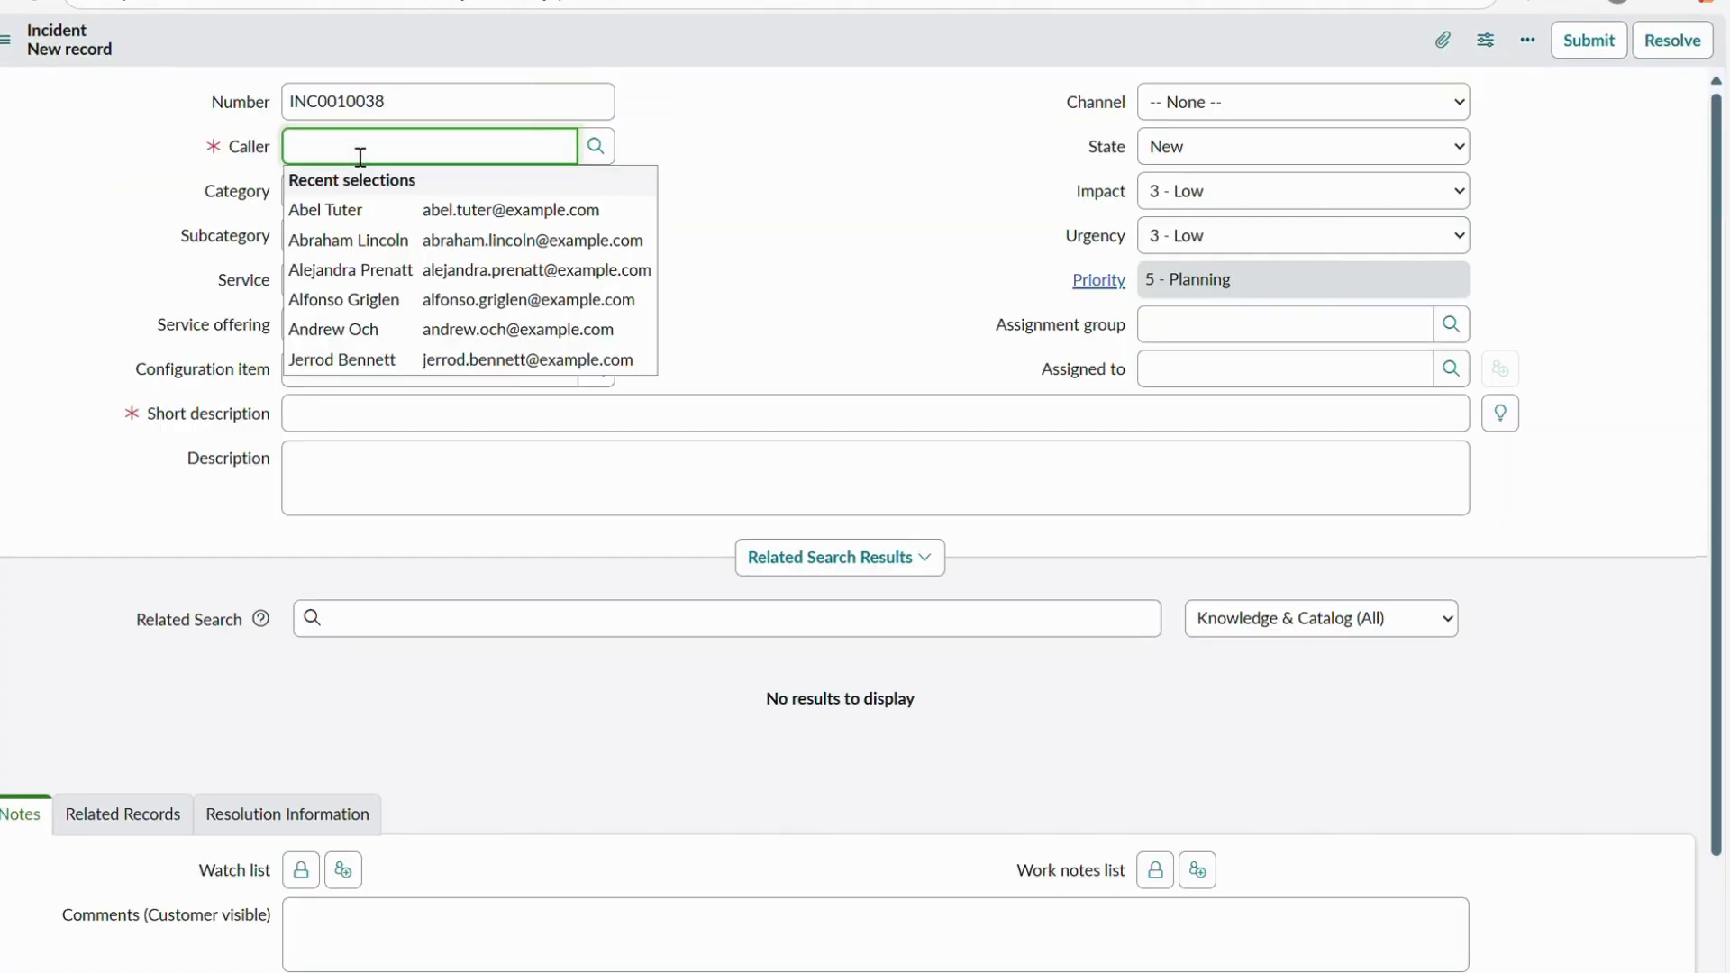
{"action": "type", "text": "Jerro"}
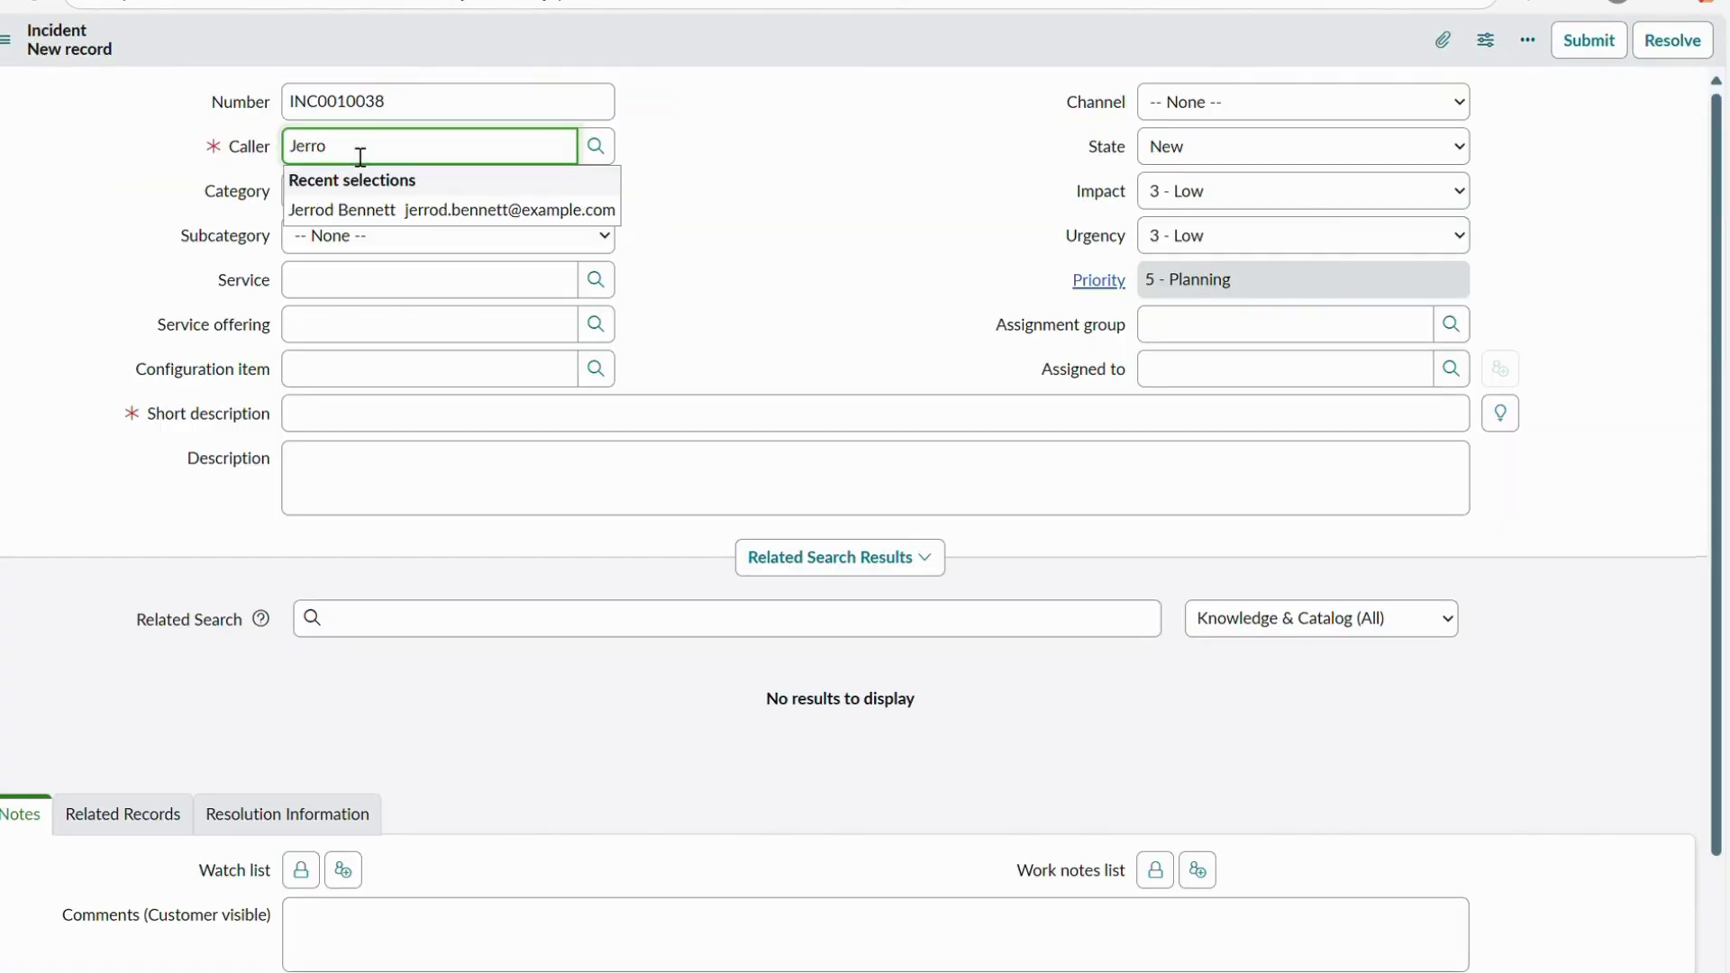
{"action": "left_click", "coordinate": [378, 209]}
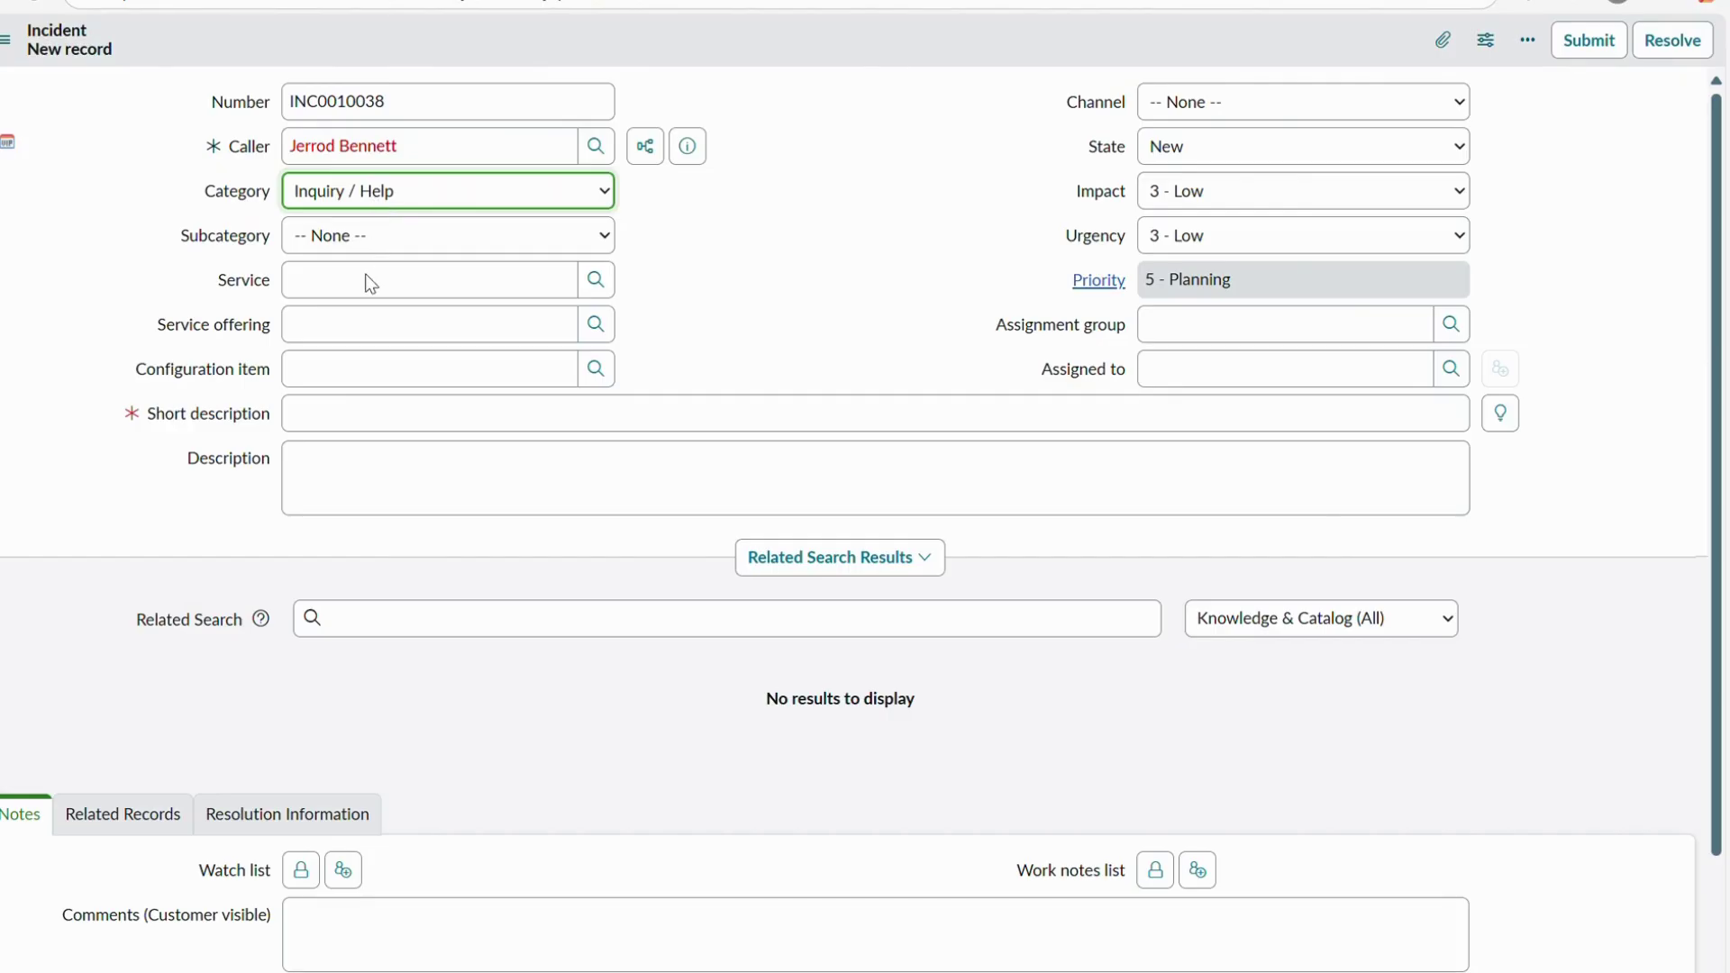
{"action": "left_click", "coordinate": [230, 234]}
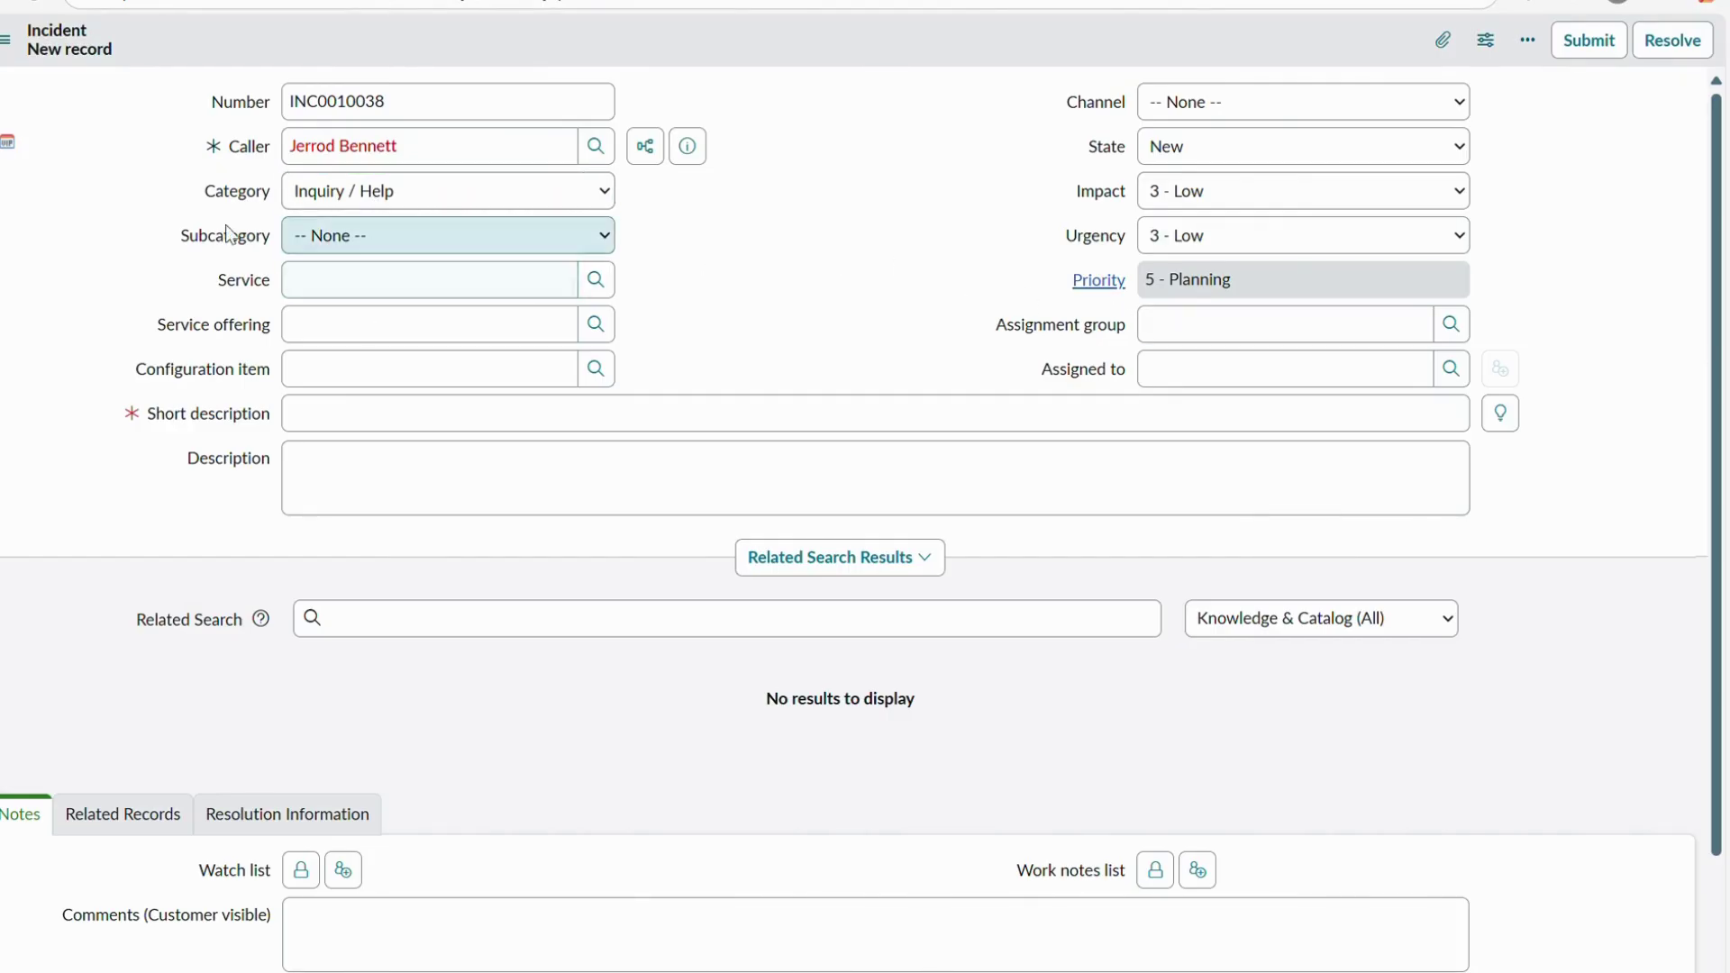
{"action": "left_click", "coordinate": [1266, 328]}
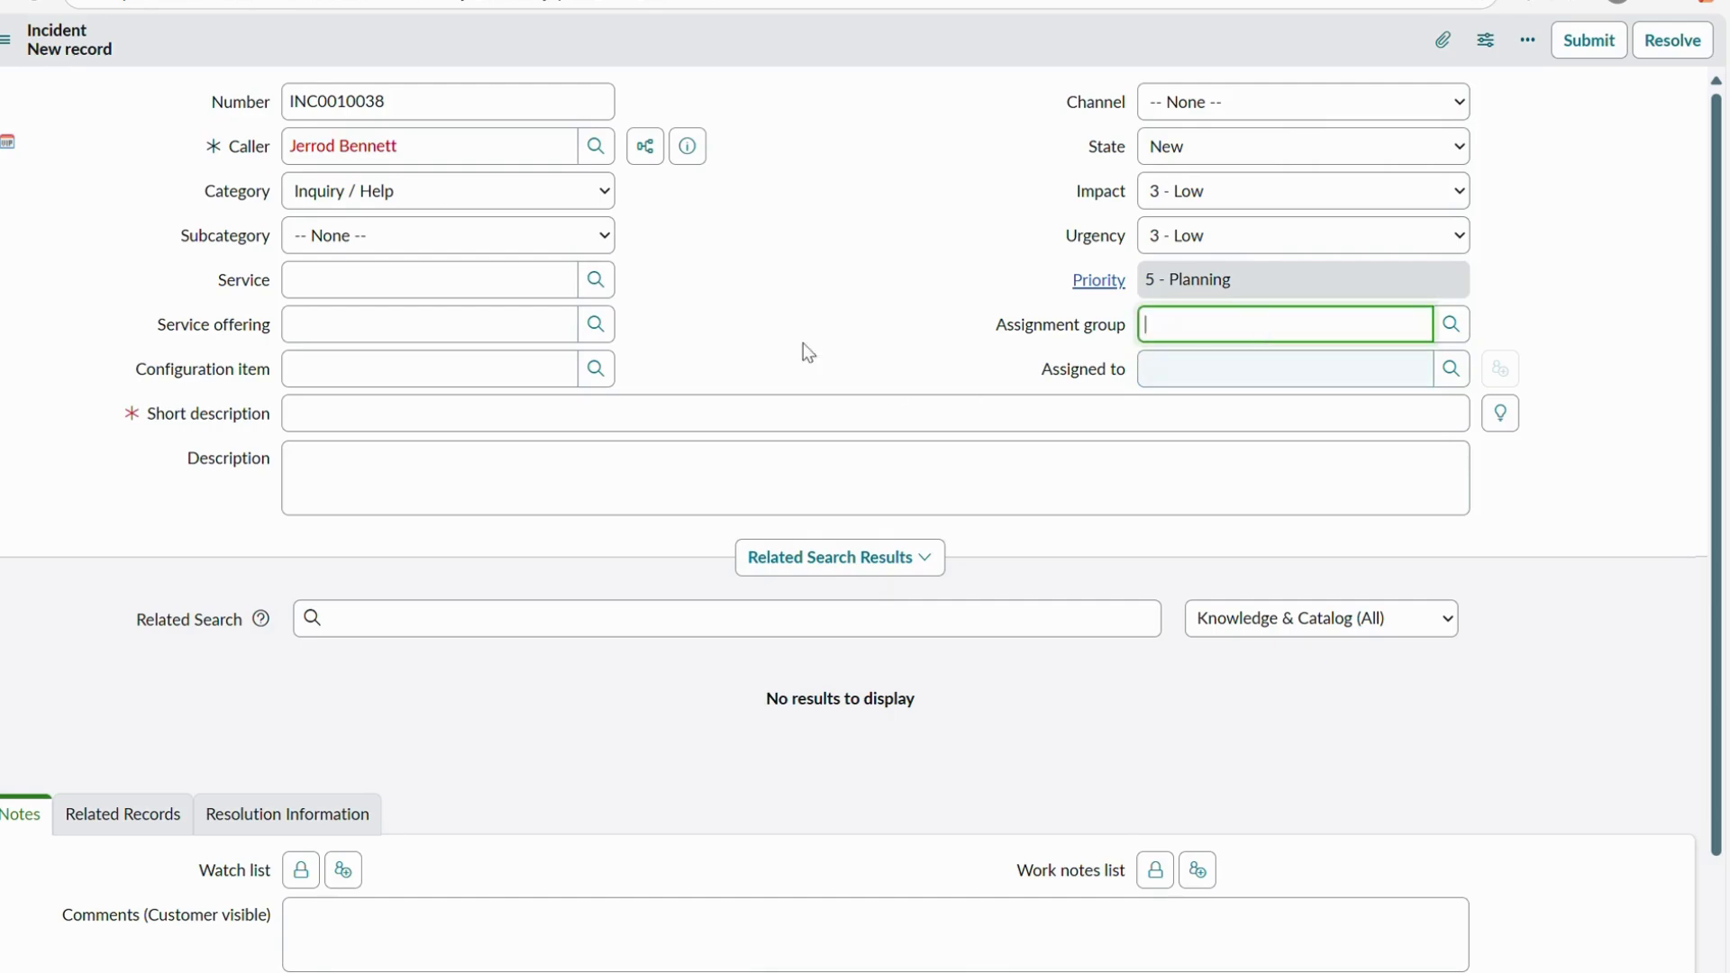
{"action": "key", "text": "shift+Tab"}
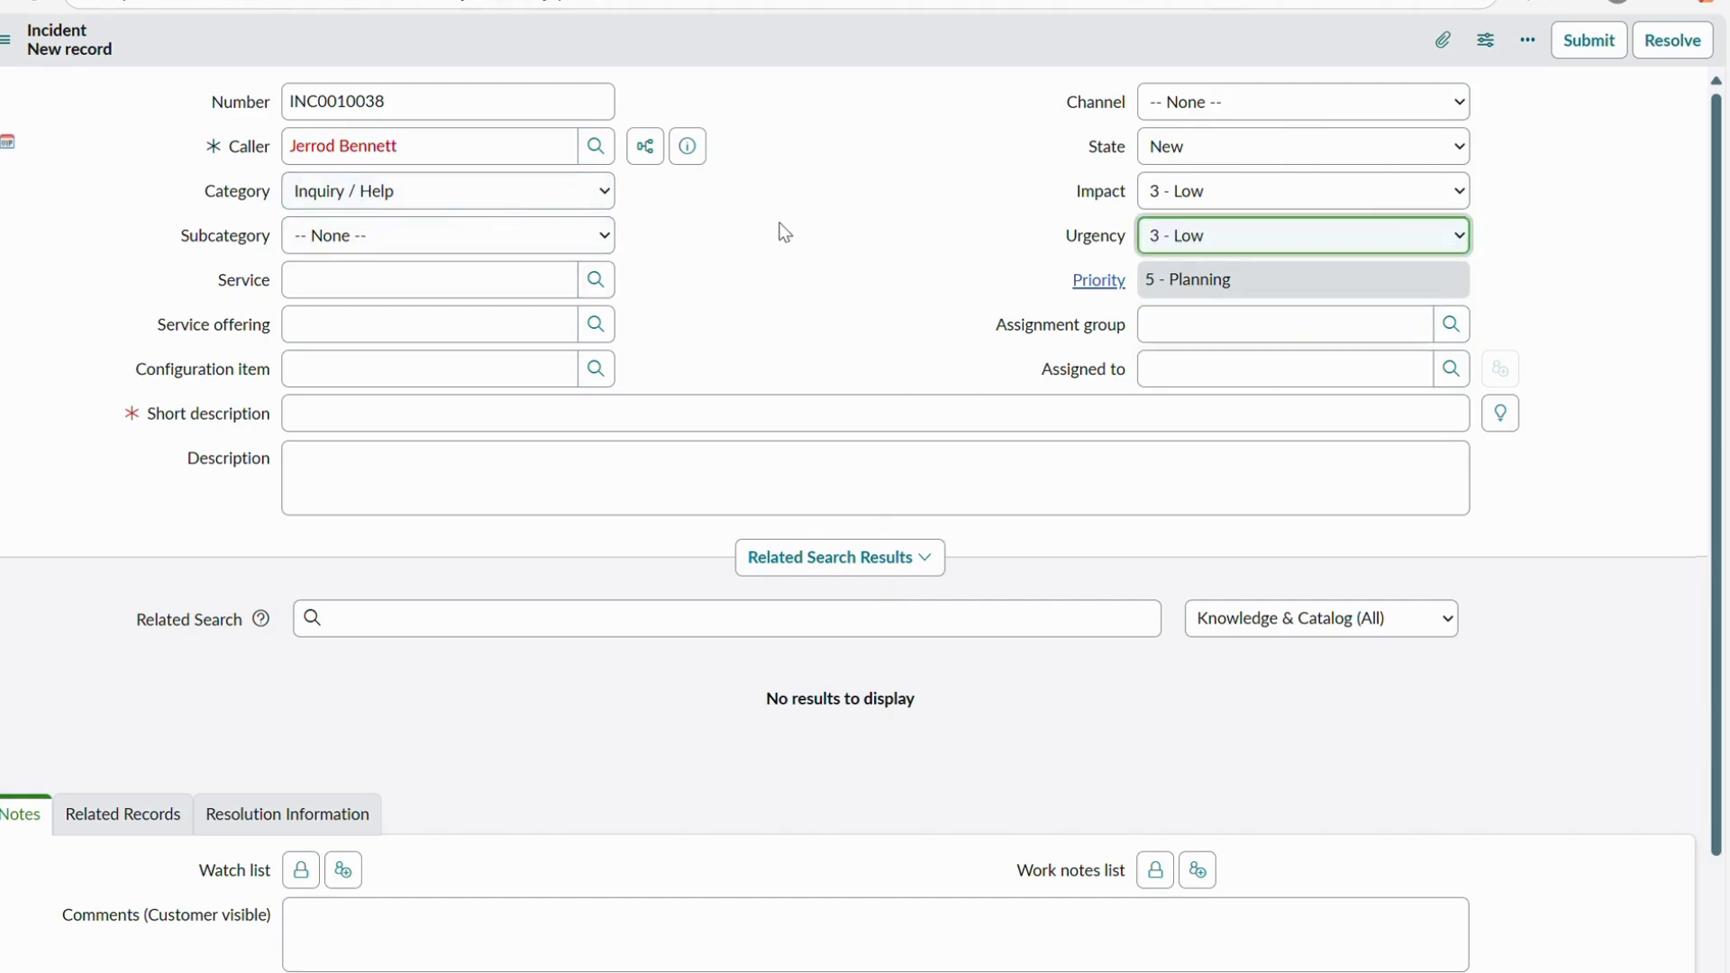
Switch the incident's category to Hardware and back to Inquiry / Help to test the Assignment group
{"action": "left_click", "coordinate": [527, 218]}
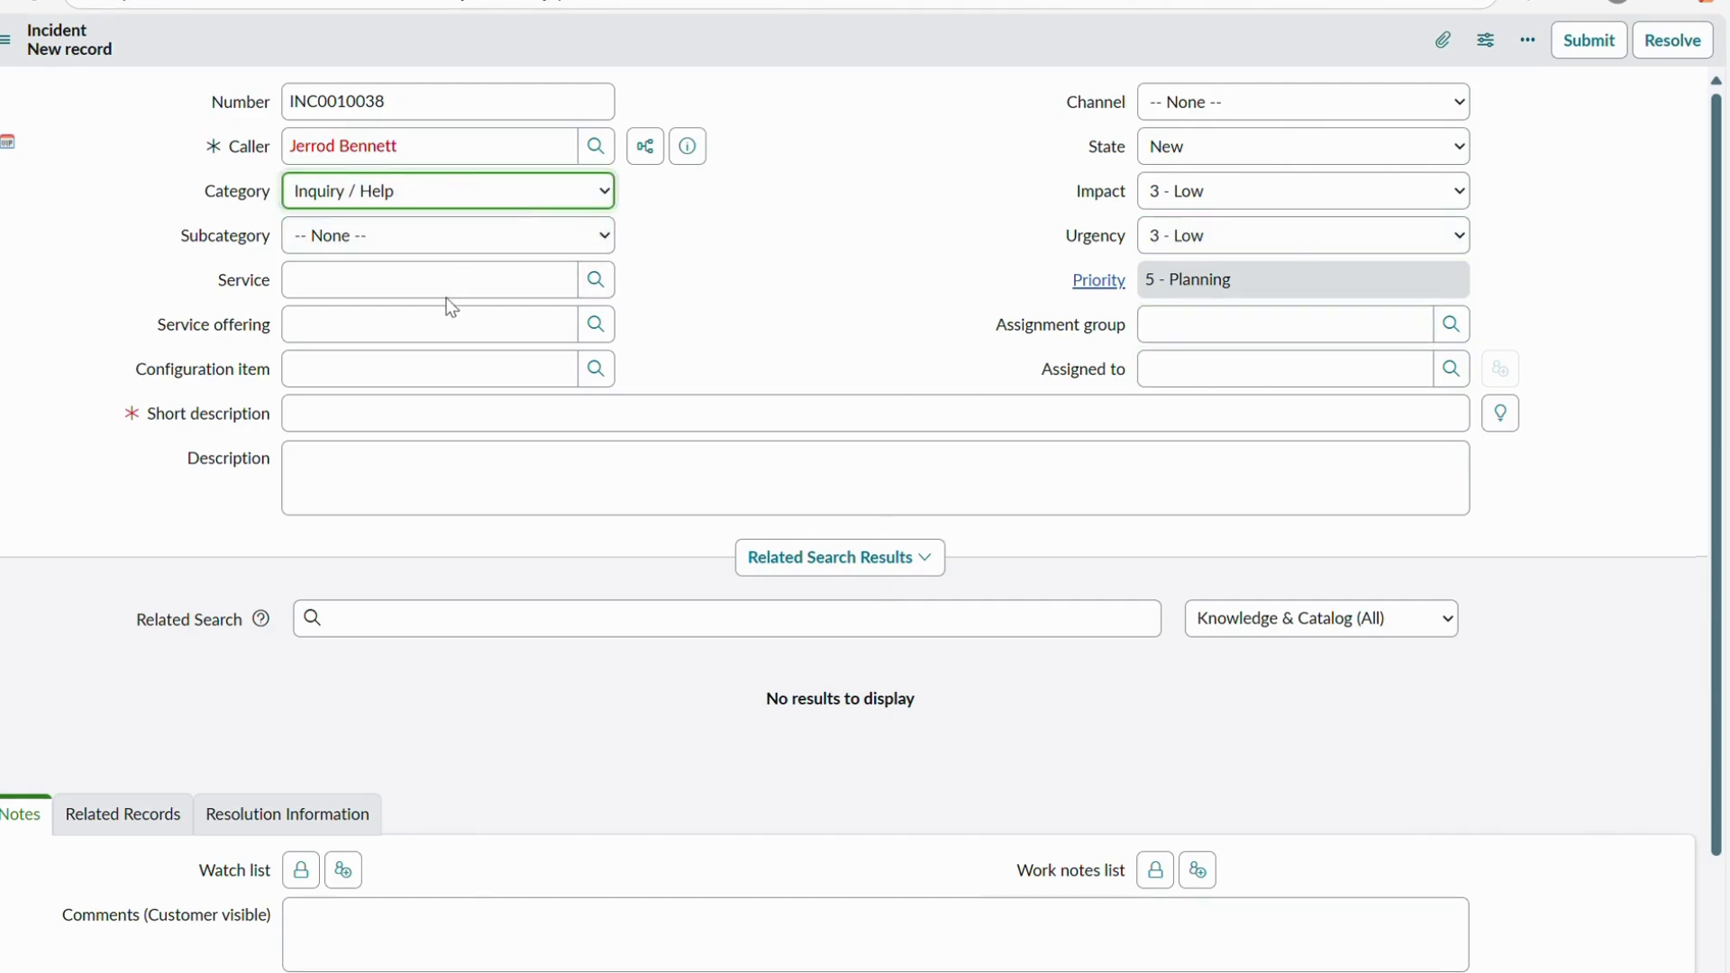
{"action": "key", "text": "h"}
{"action": "left_click_drag", "start_coordinate": [1330, 325], "coordinate": [401, 190]}
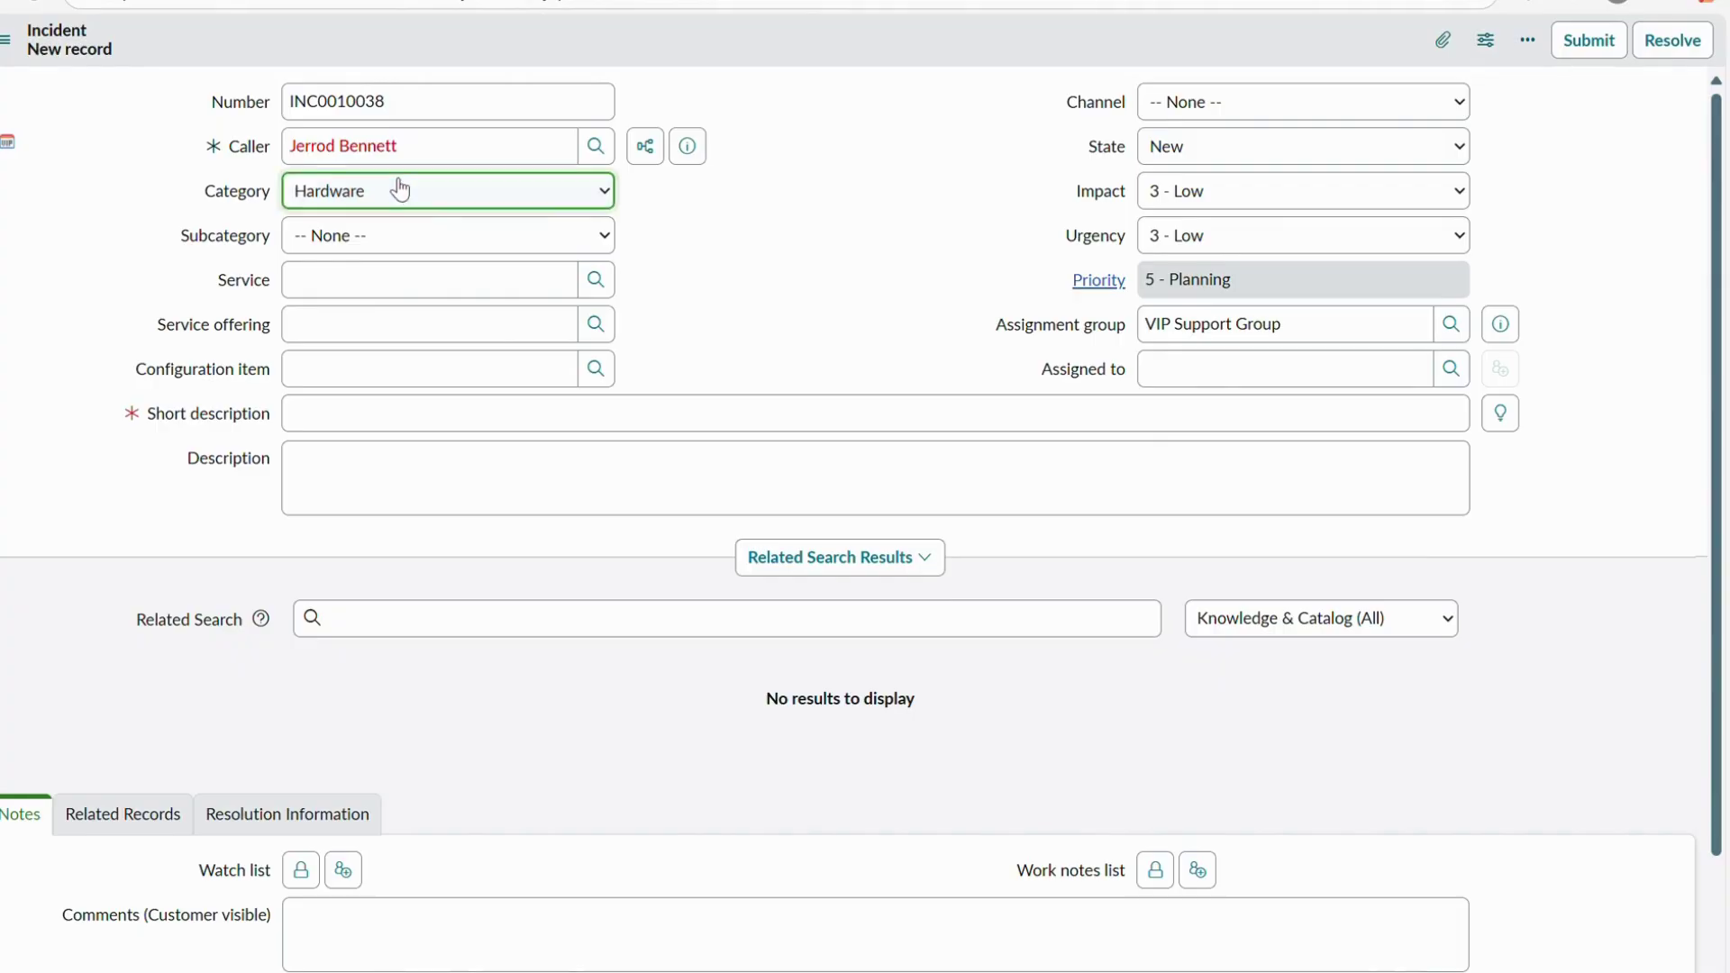
{"action": "key", "text": "i"}
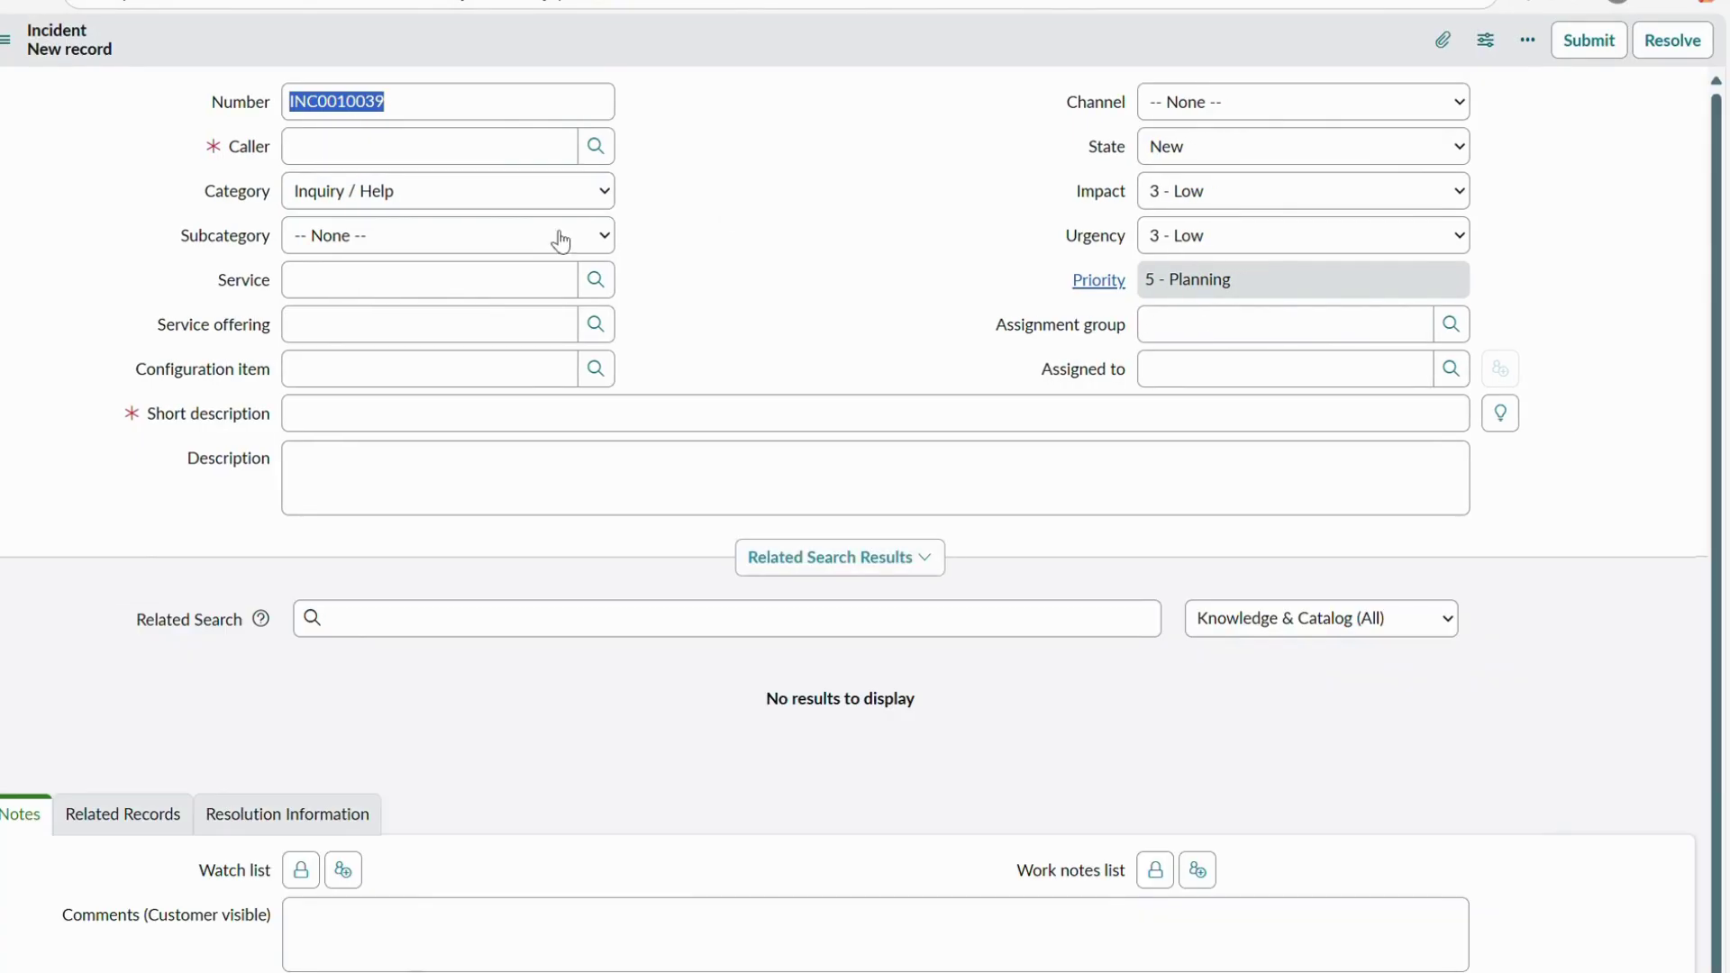
On the fresh incident form, set the VIP user as caller and the category to Hardware, and check the Assignment group
{"action": "left_click", "coordinate": [392, 197]}
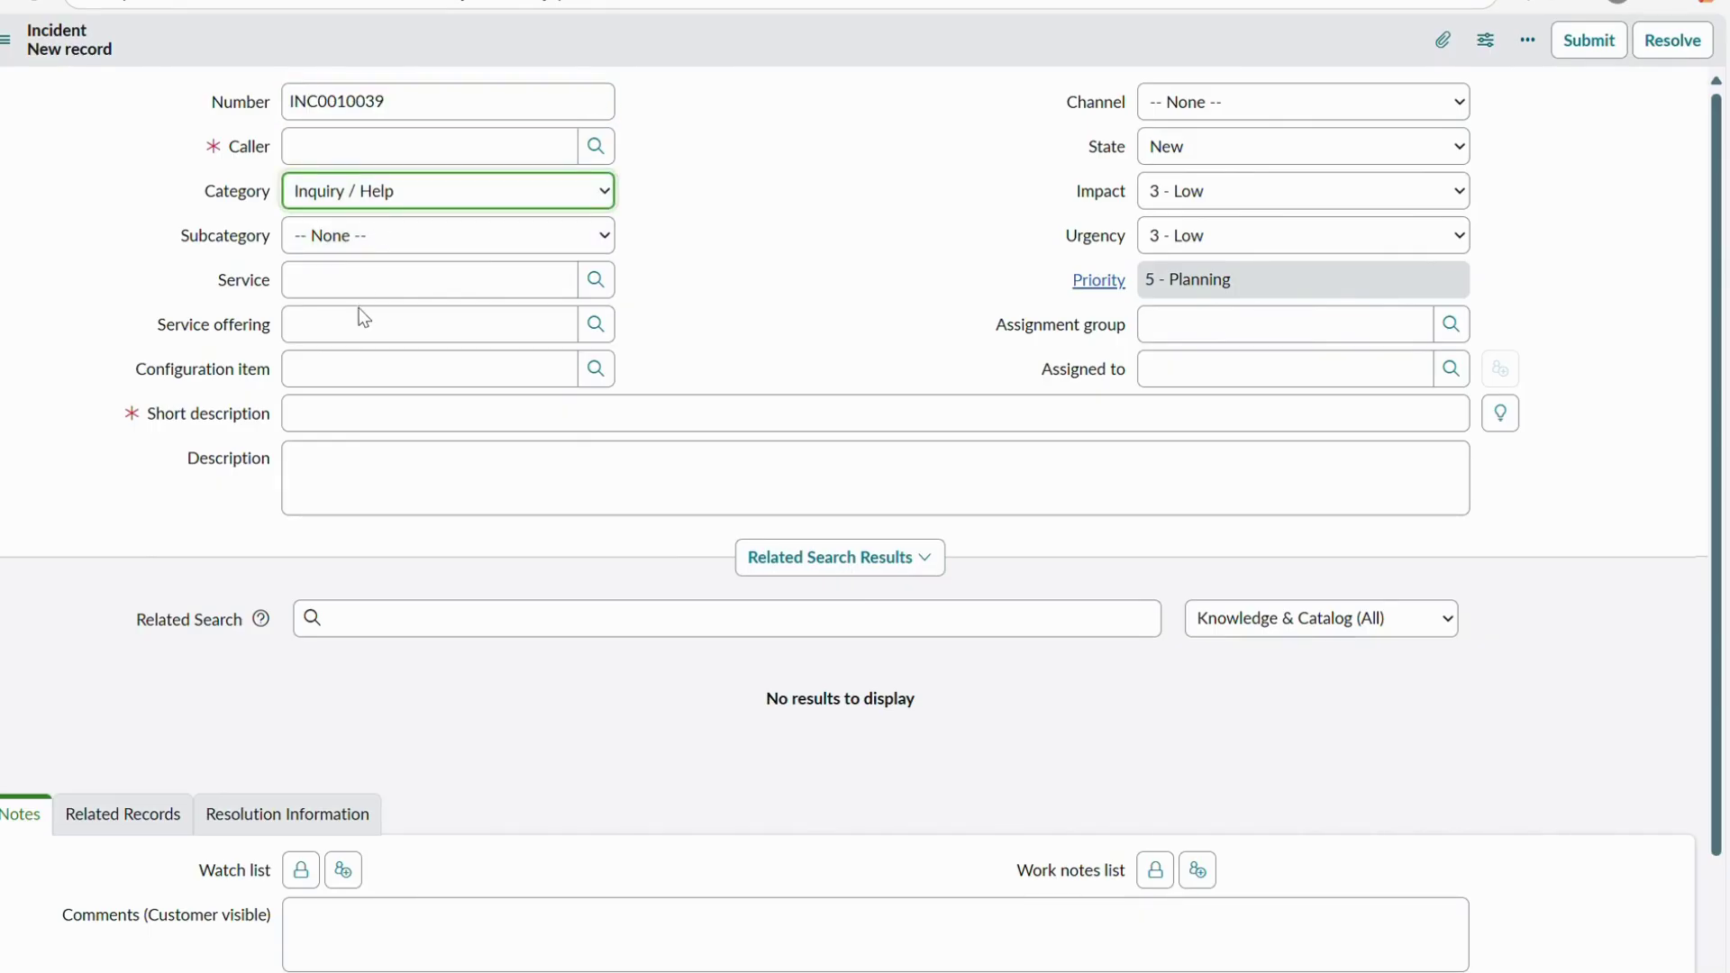
{"action": "left_click", "coordinate": [363, 154]}
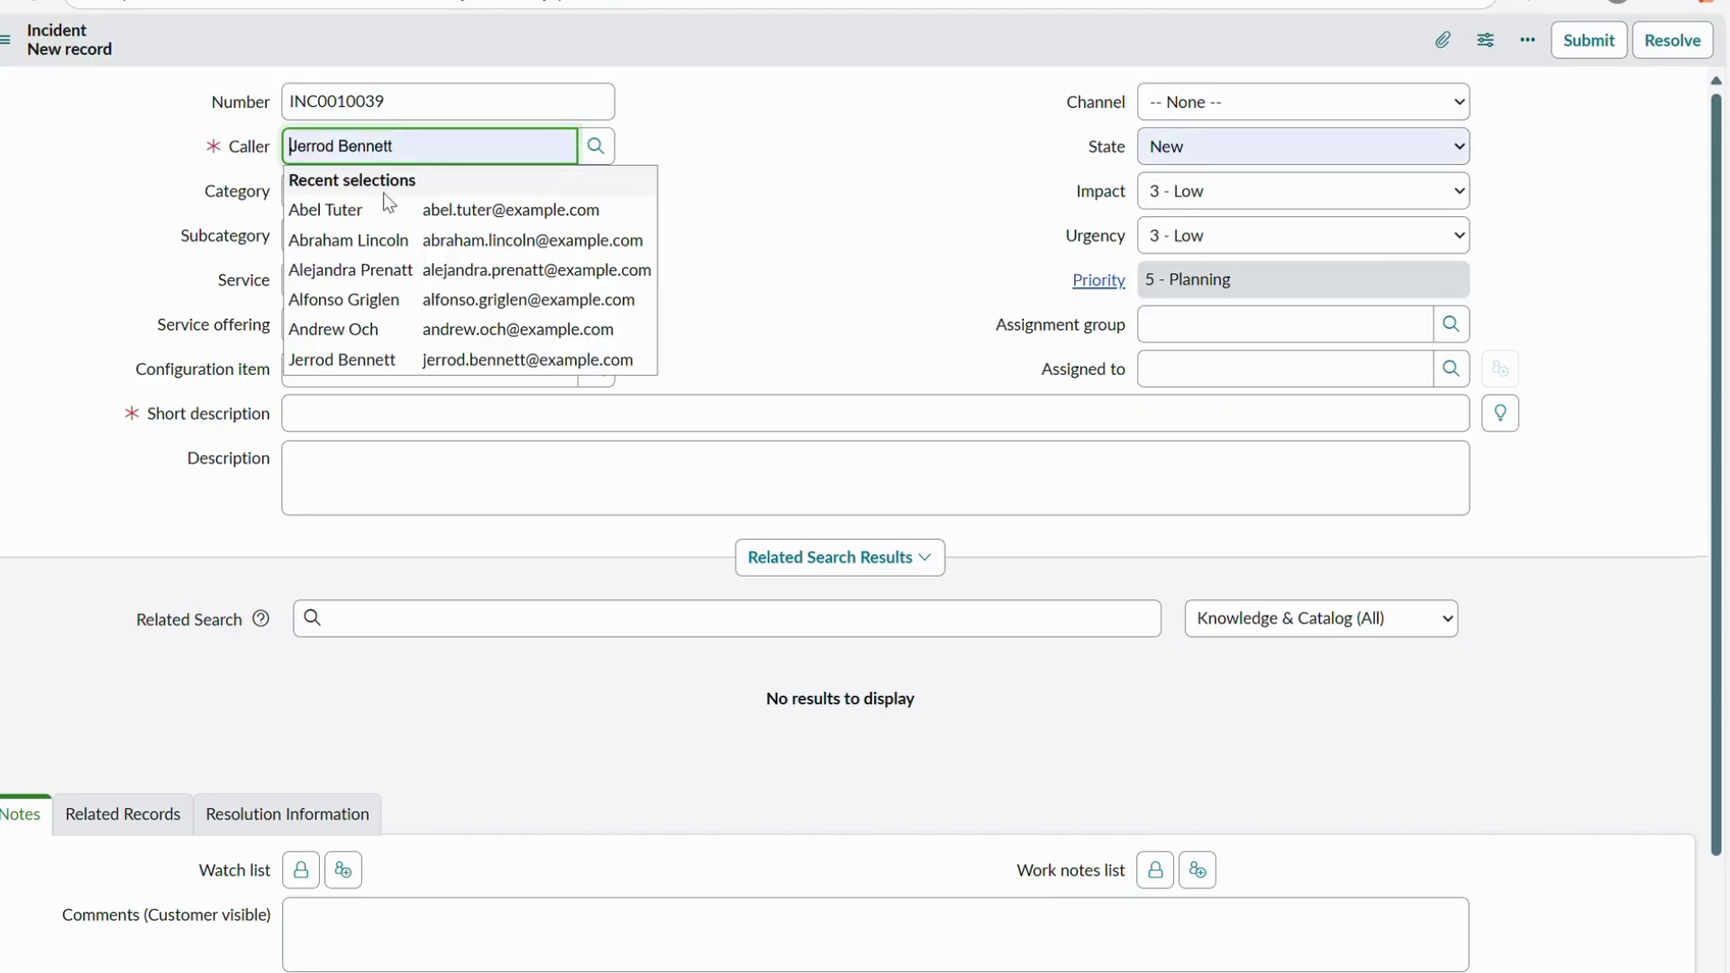
{"action": "type", "text": "Jerr"}
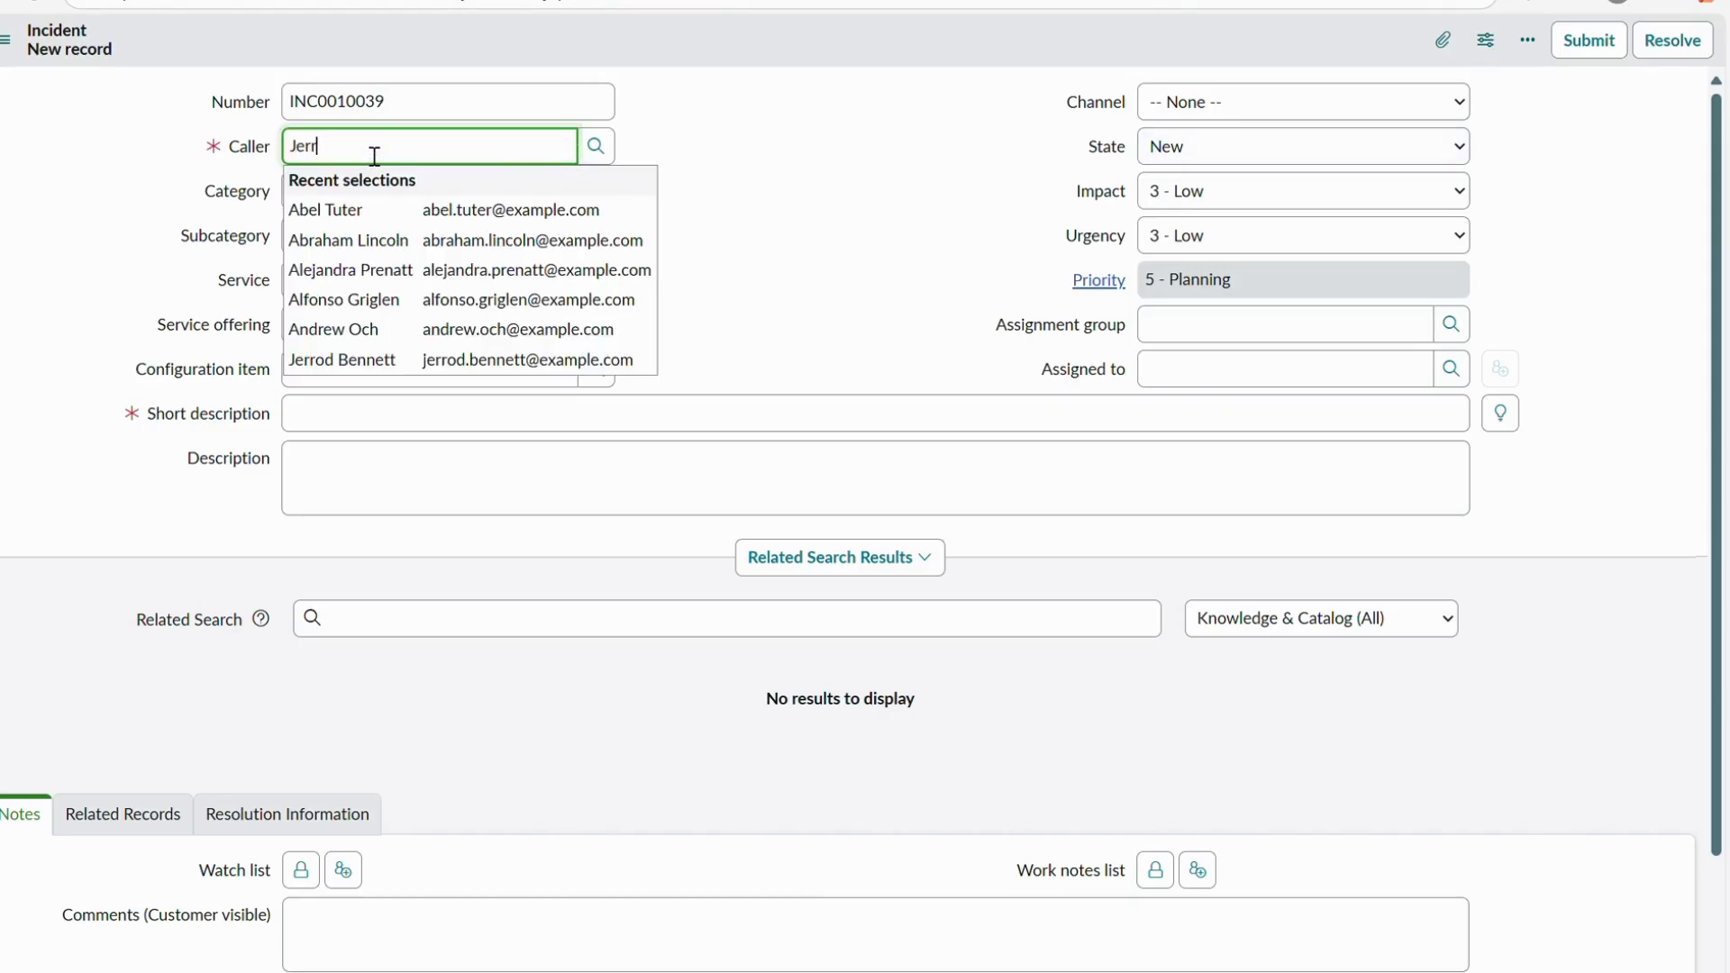
{"action": "left_click", "coordinate": [319, 214]}
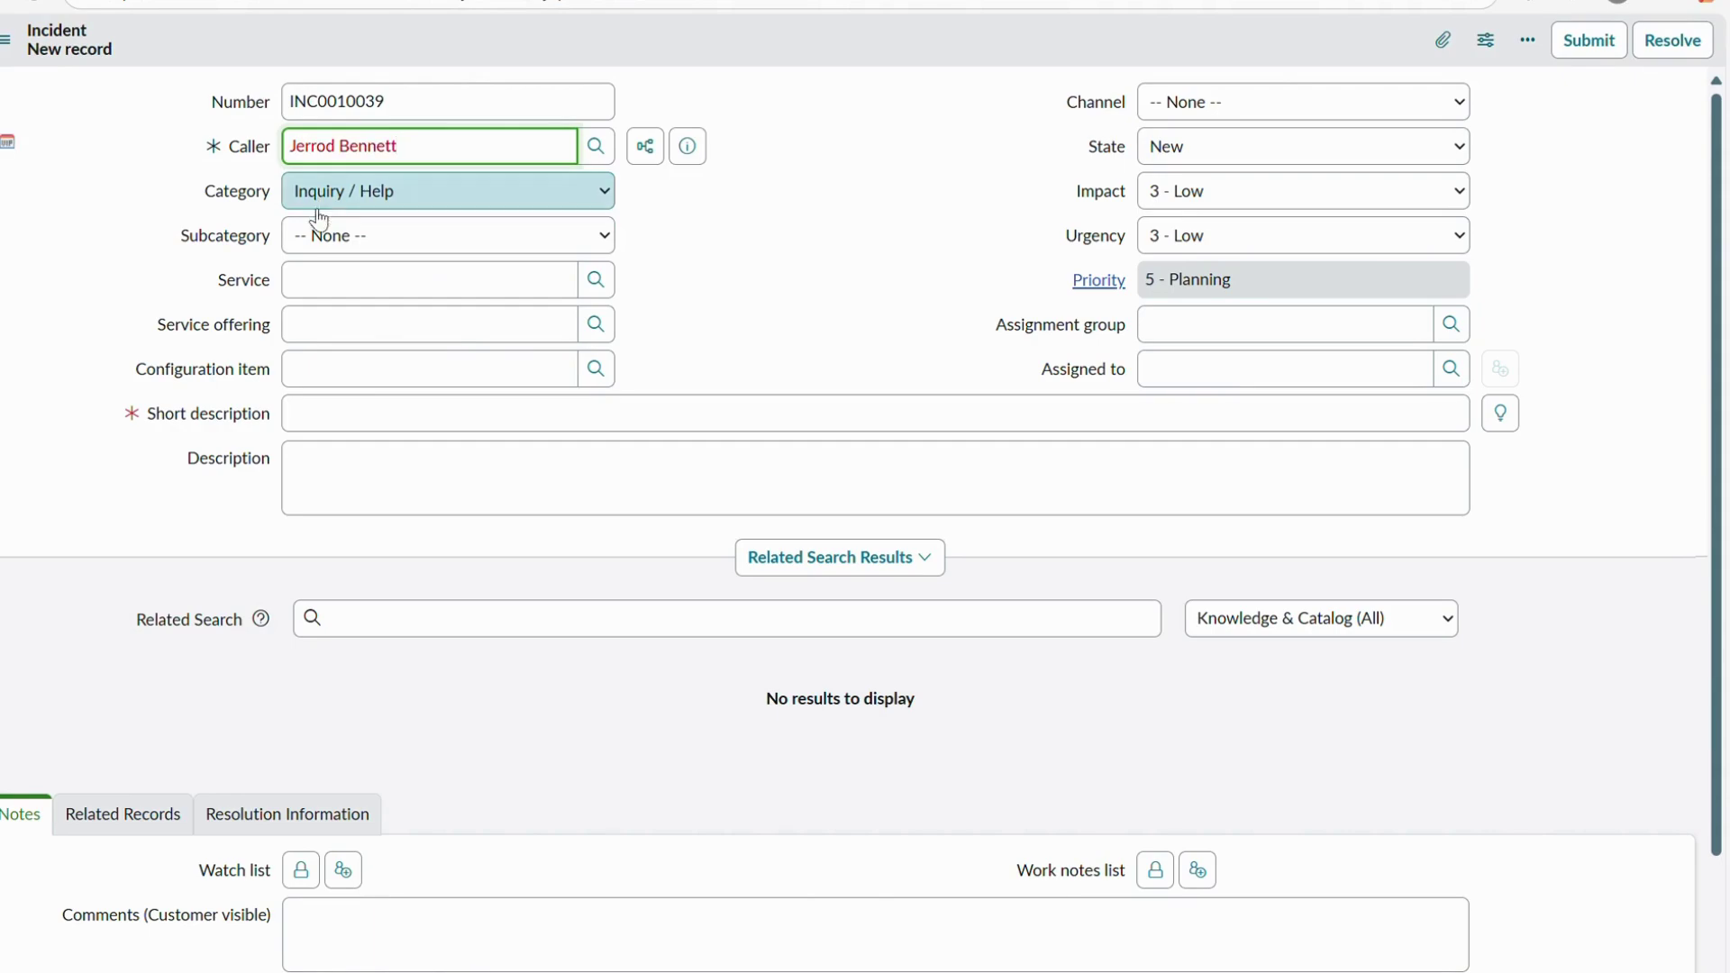
{"action": "left_click", "coordinate": [319, 203]}
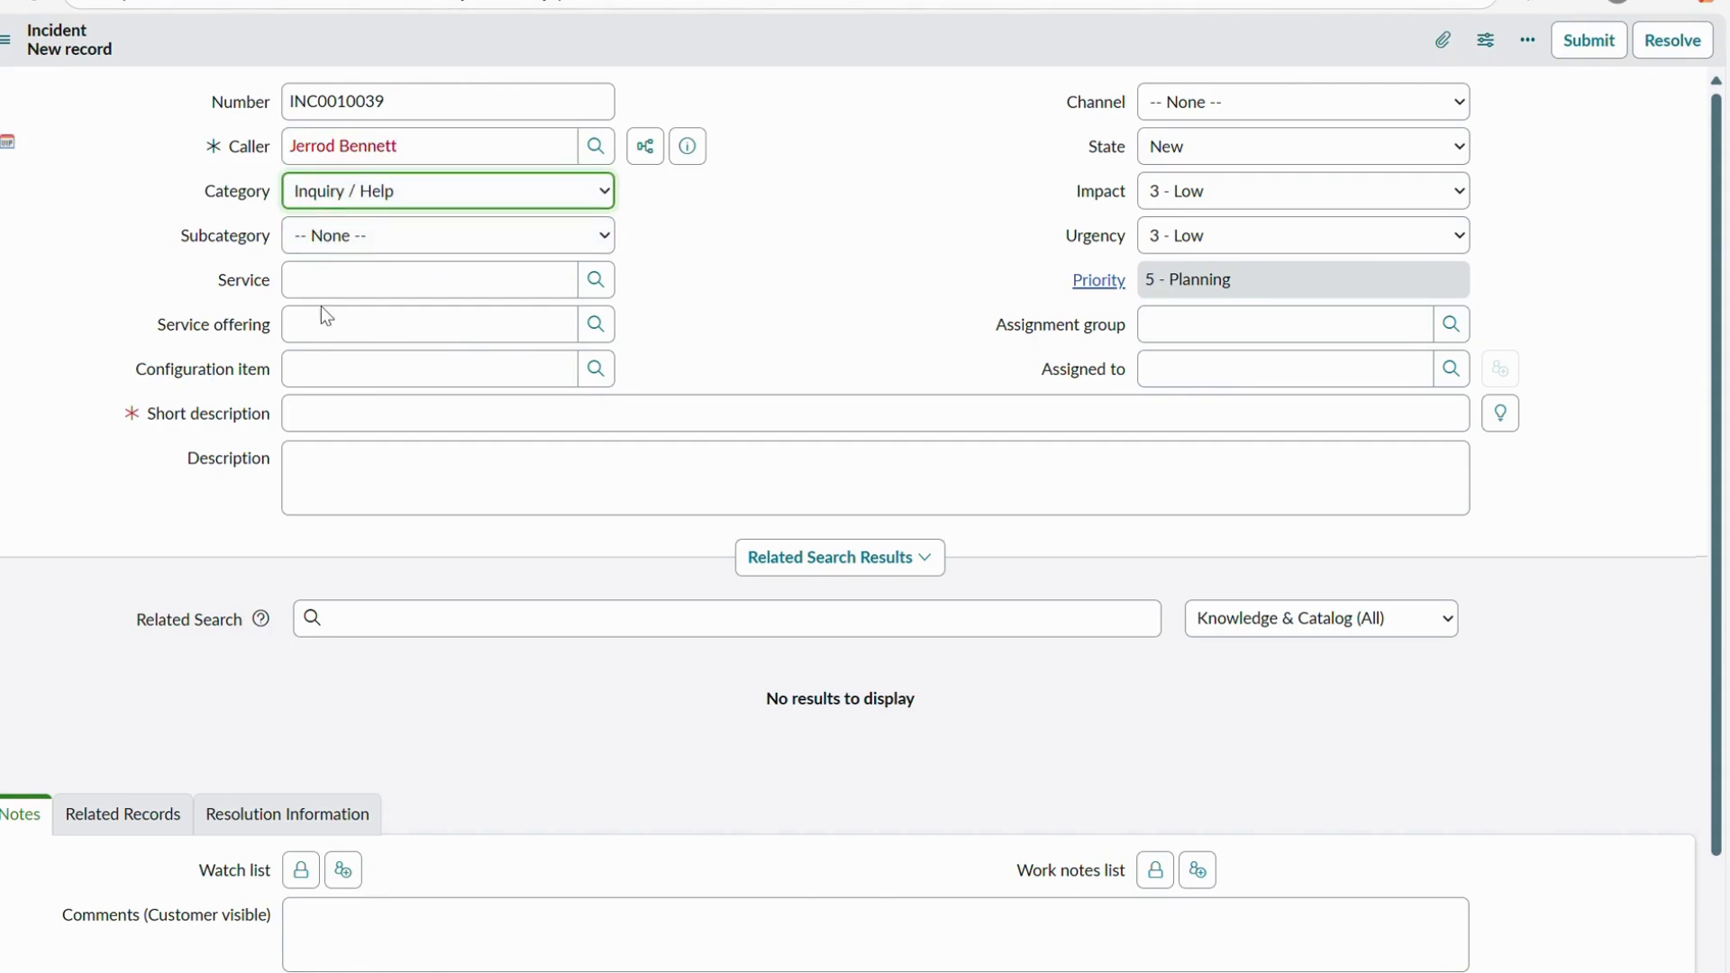
{"action": "key", "text": "h"}
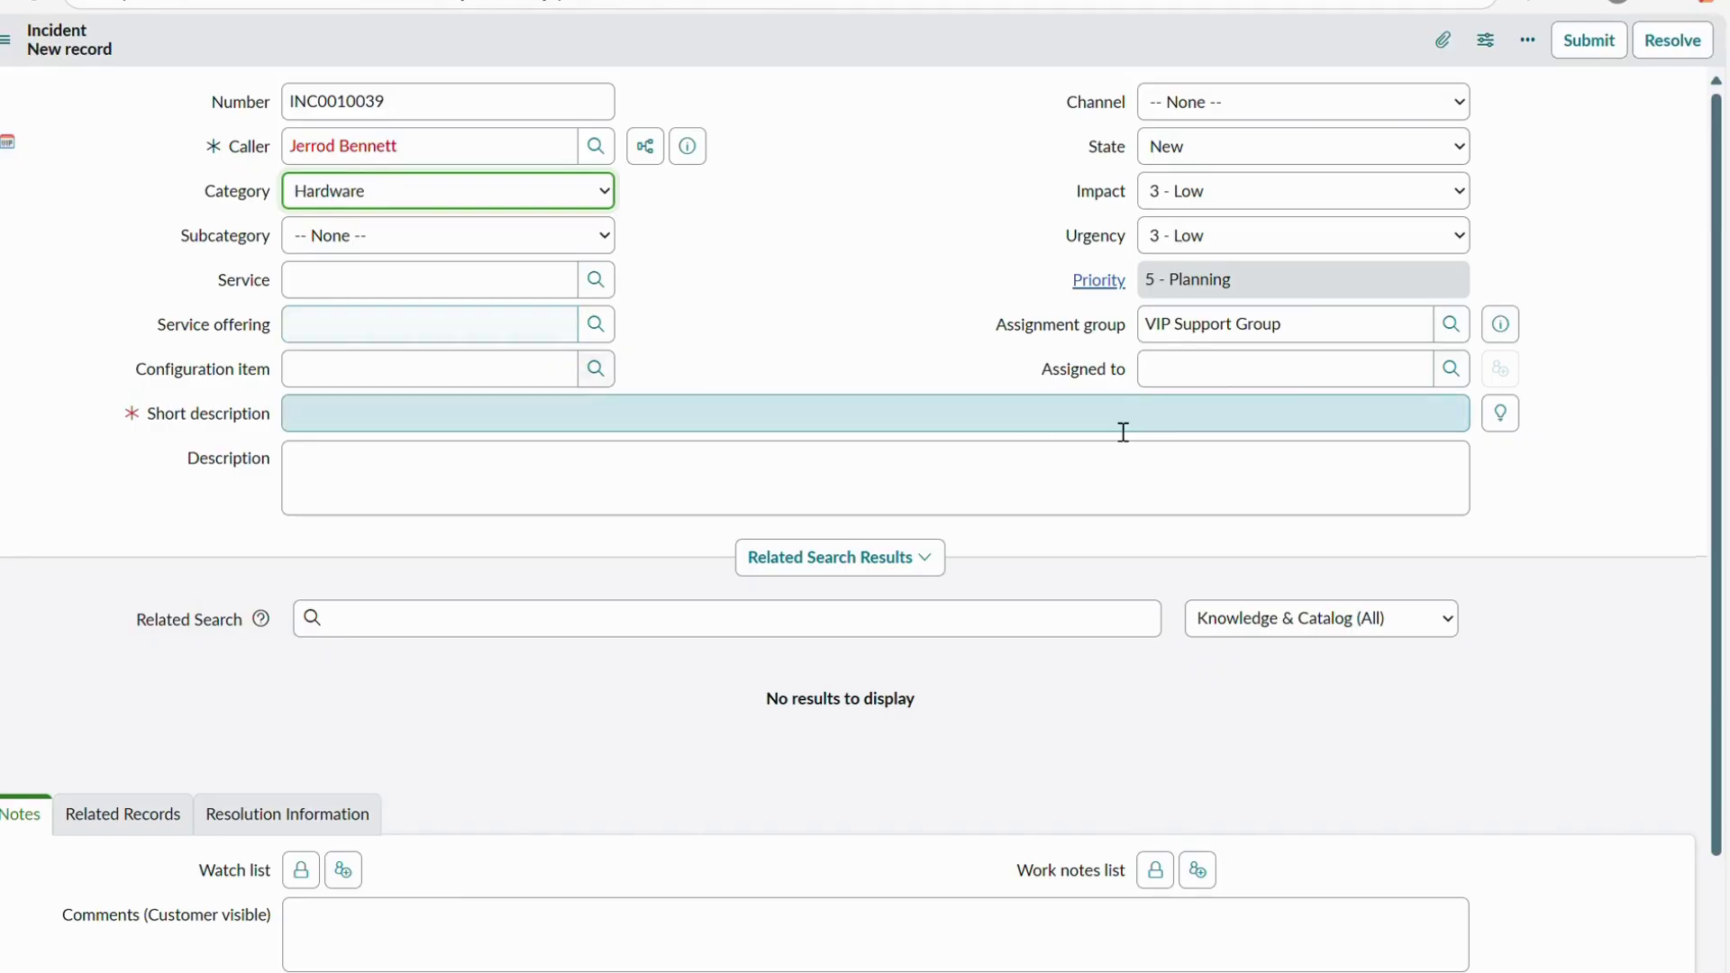
{"action": "left_click_drag", "start_coordinate": [1305, 328], "coordinate": [1123, 336]}
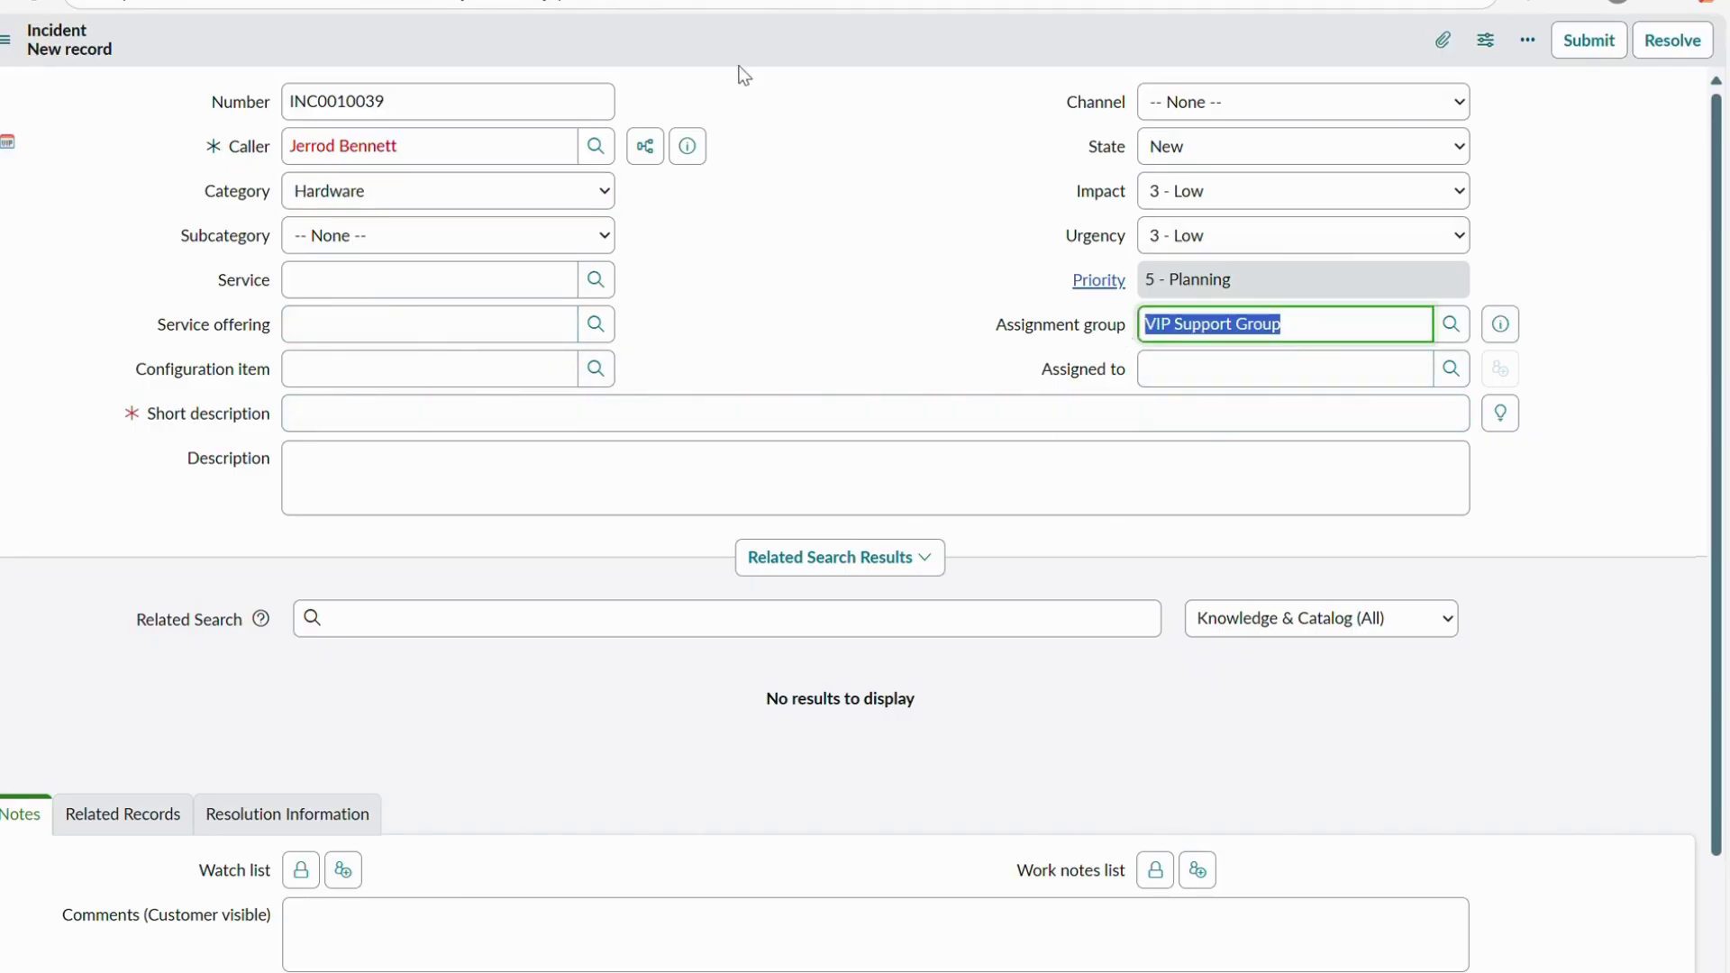
Enter the short description "Demo for data lookup rules" and save the incident
{"action": "right_click", "coordinate": [721, 37]}
{"action": "left_click", "coordinate": [781, 51]}
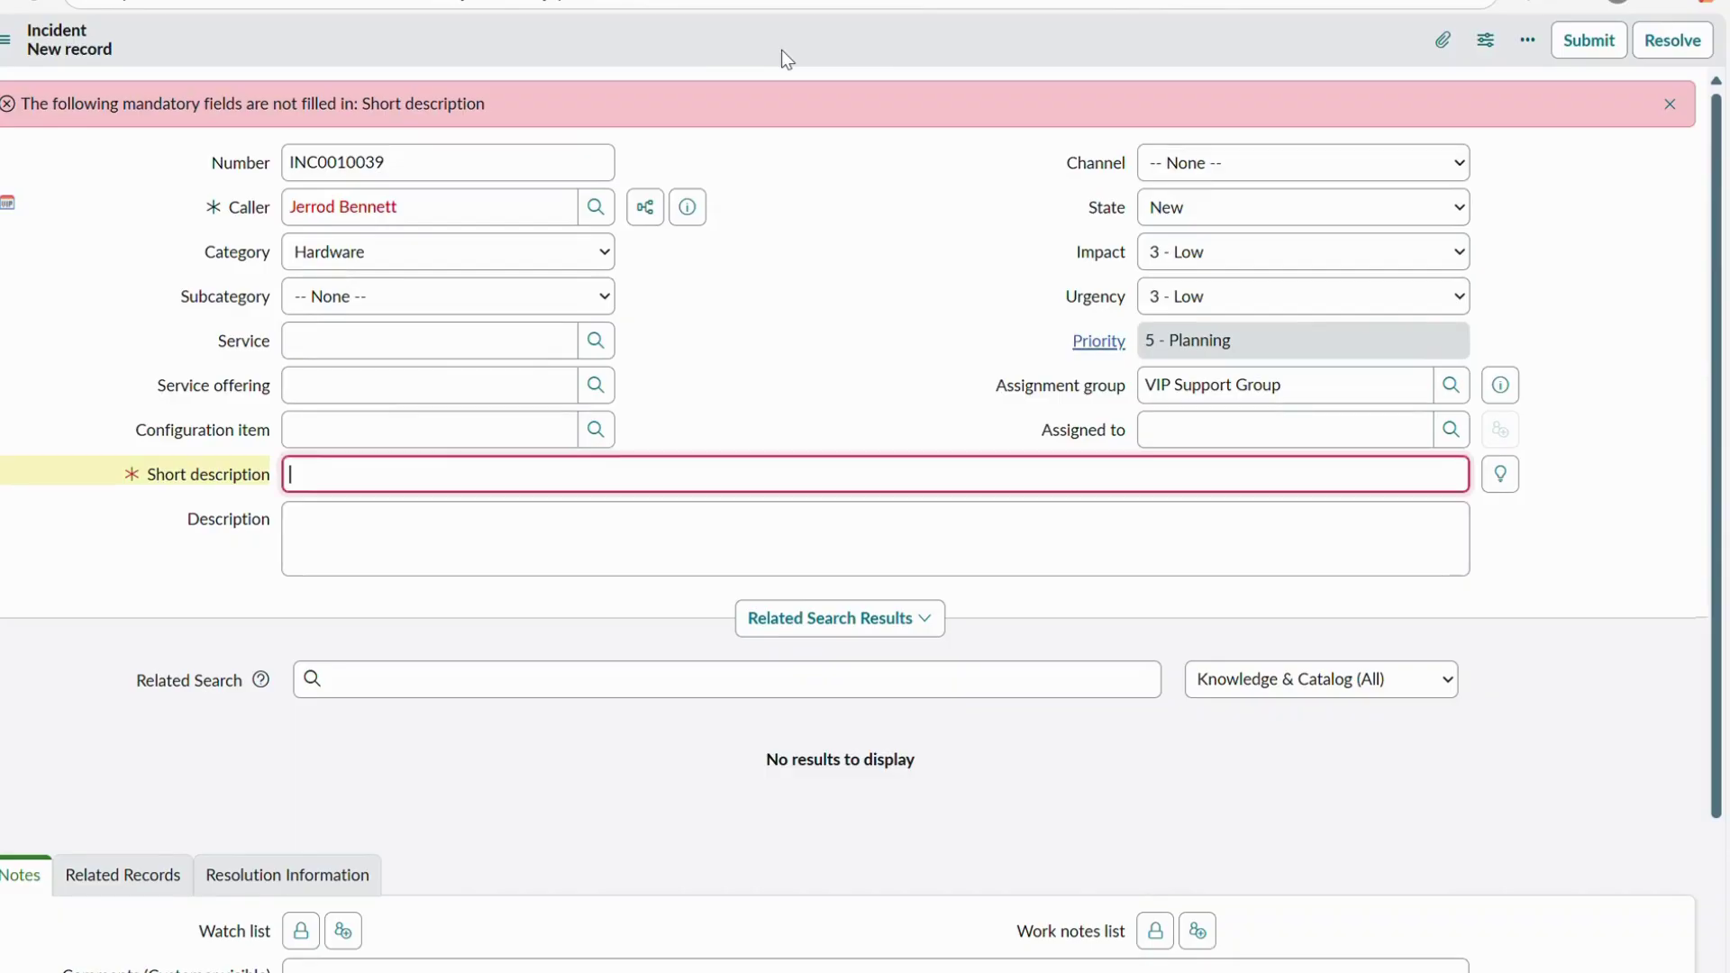
{"action": "type", "text": "Dem"}
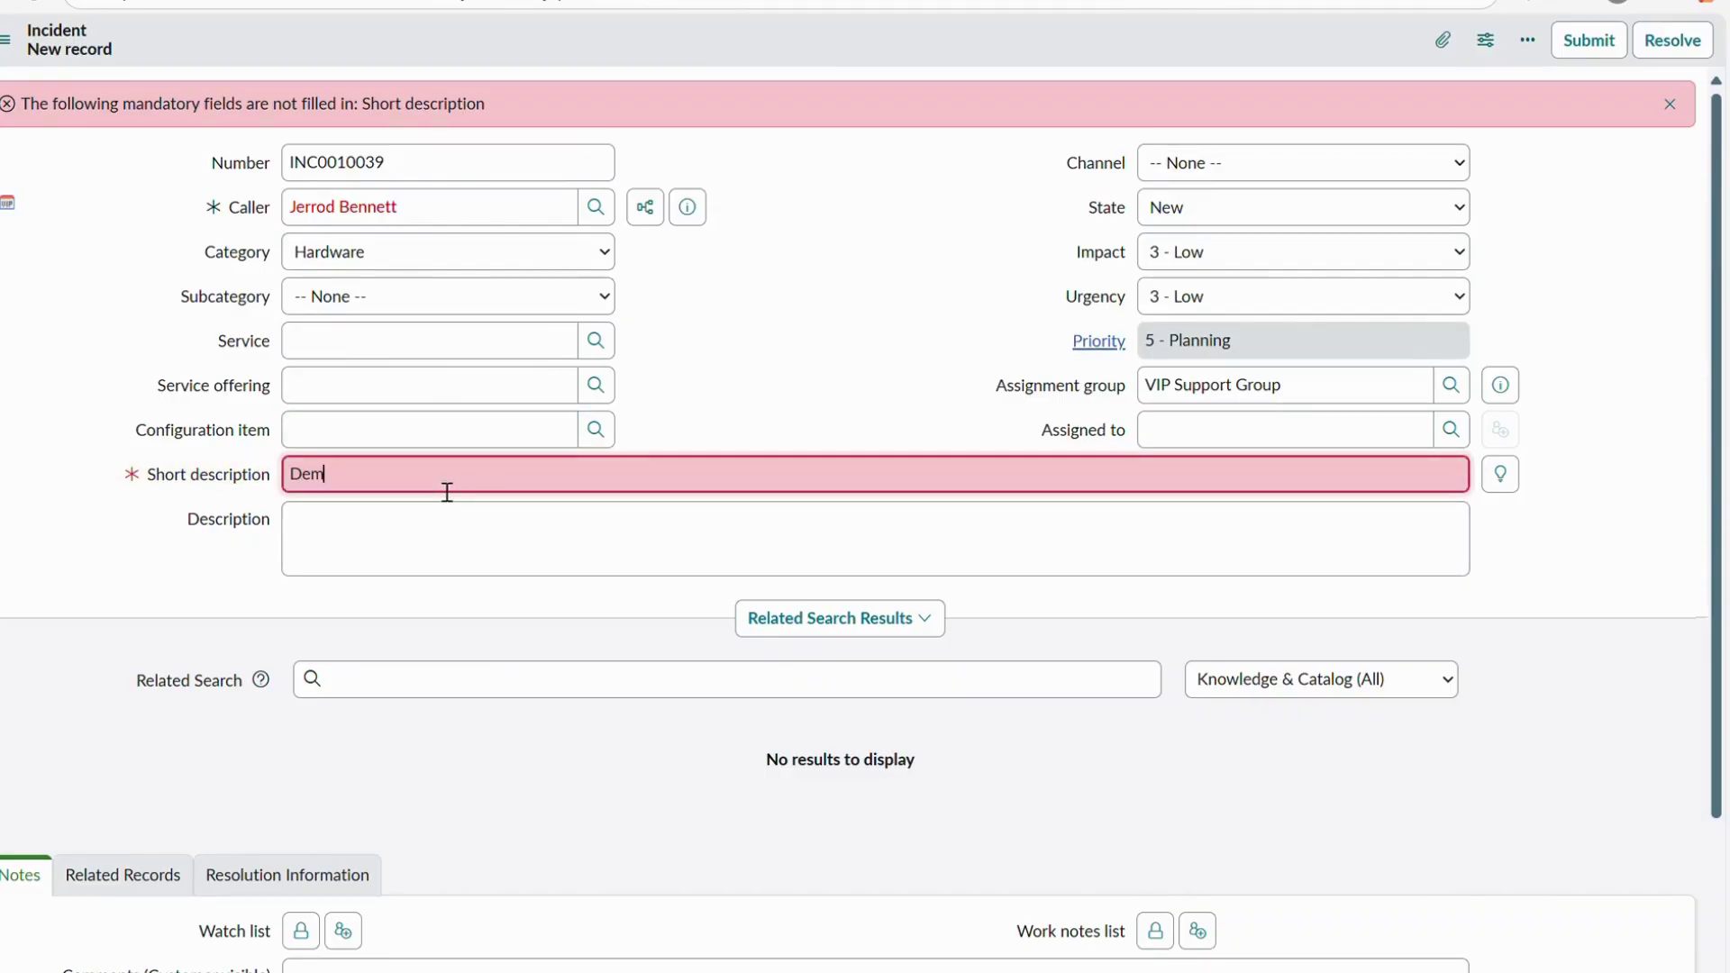
{"action": "type", "text": "o for data lookup rules"}
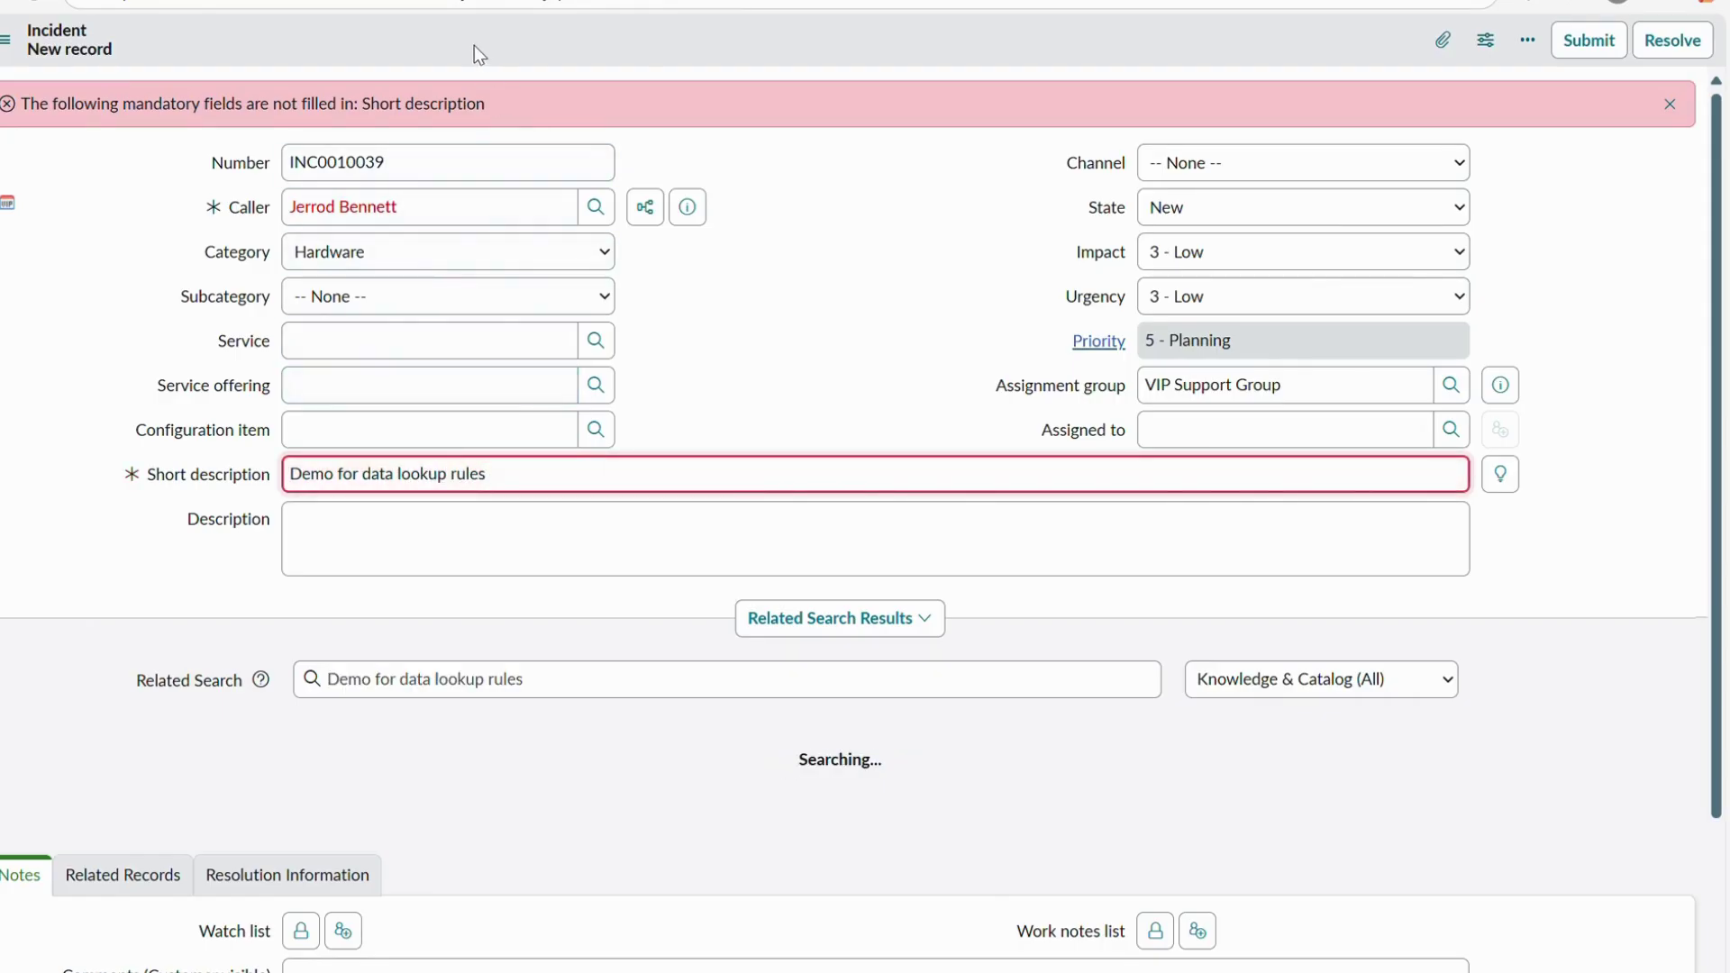
{"action": "right_click", "coordinate": [474, 45]}
{"action": "left_click", "coordinate": [494, 52]}
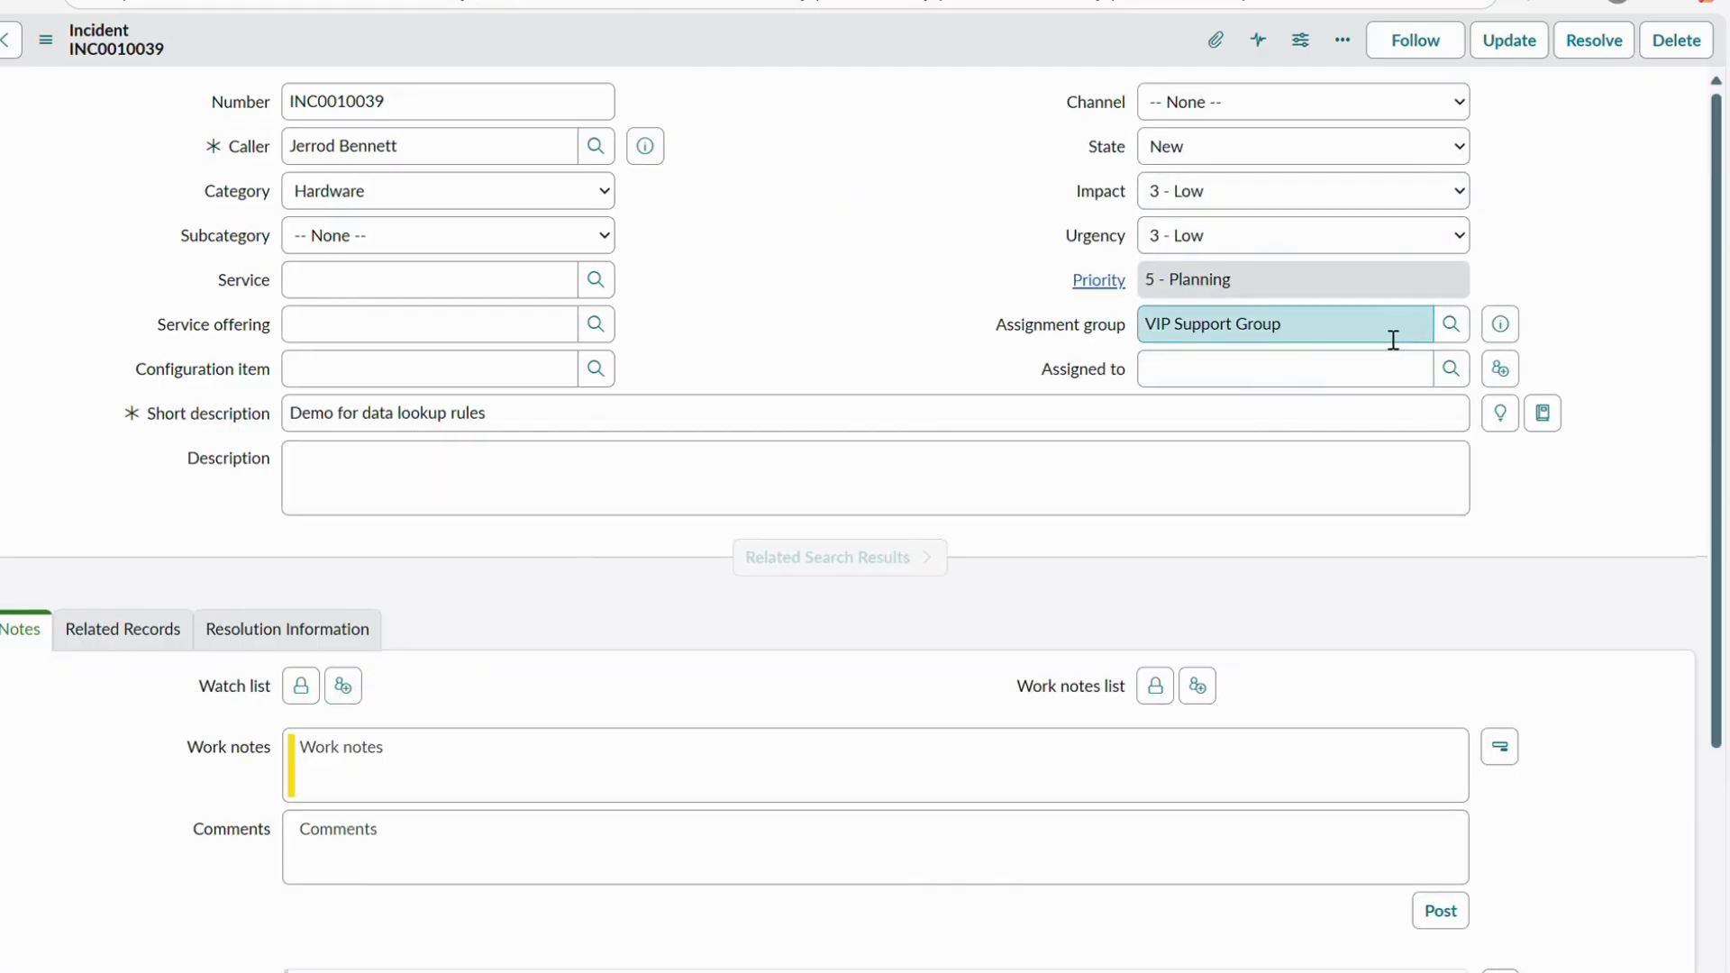
Check the saved incident's Assignment group against the entry in the VIP Assignment Lookups list
{"action": "left_click_drag", "start_coordinate": [1340, 334], "coordinate": [1117, 308]}
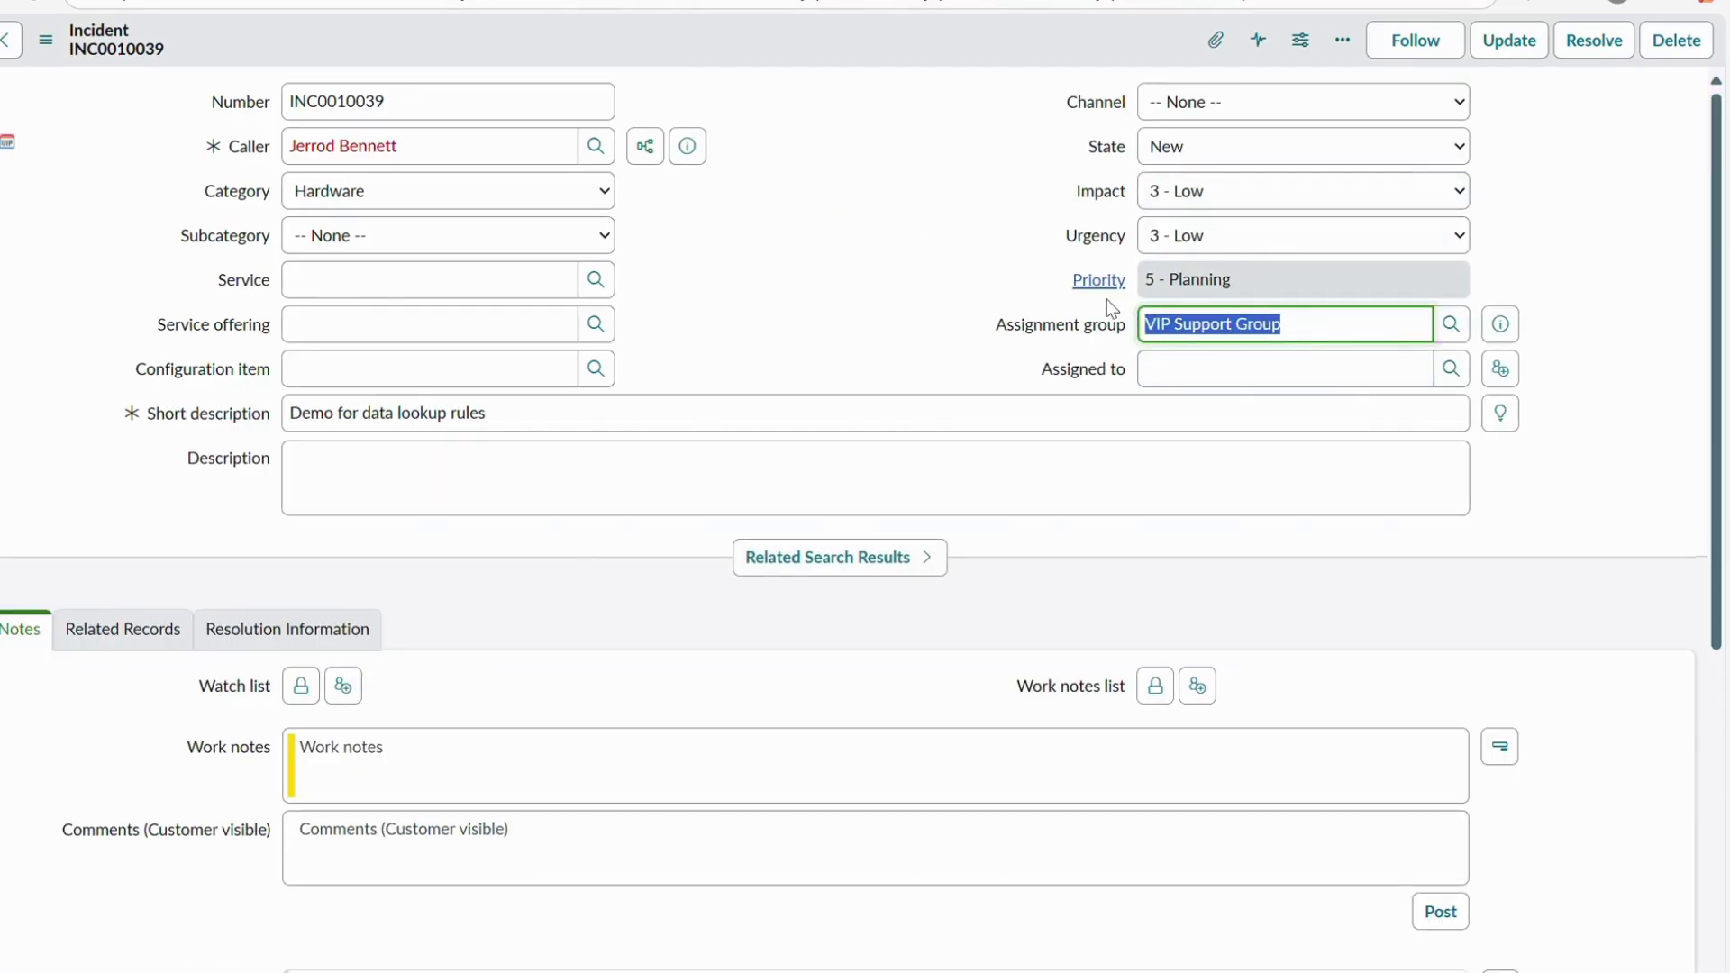
{"action": "left_click", "coordinate": [931, 278]}
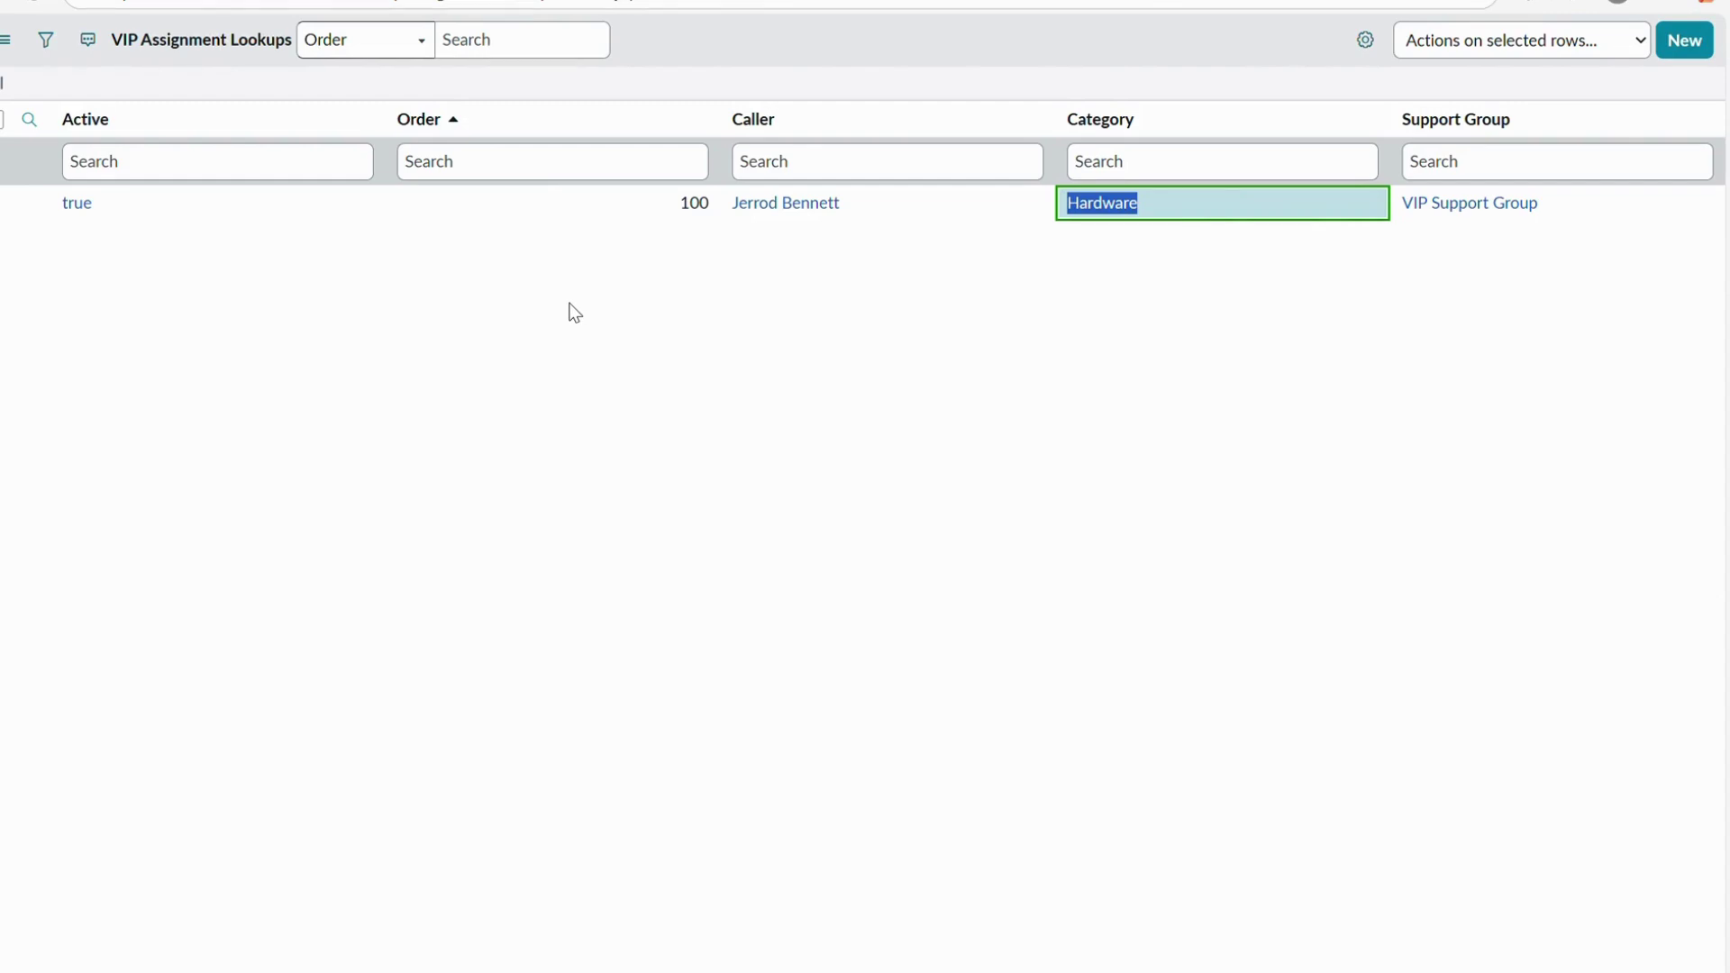
{"action": "key", "text": "Escape"}
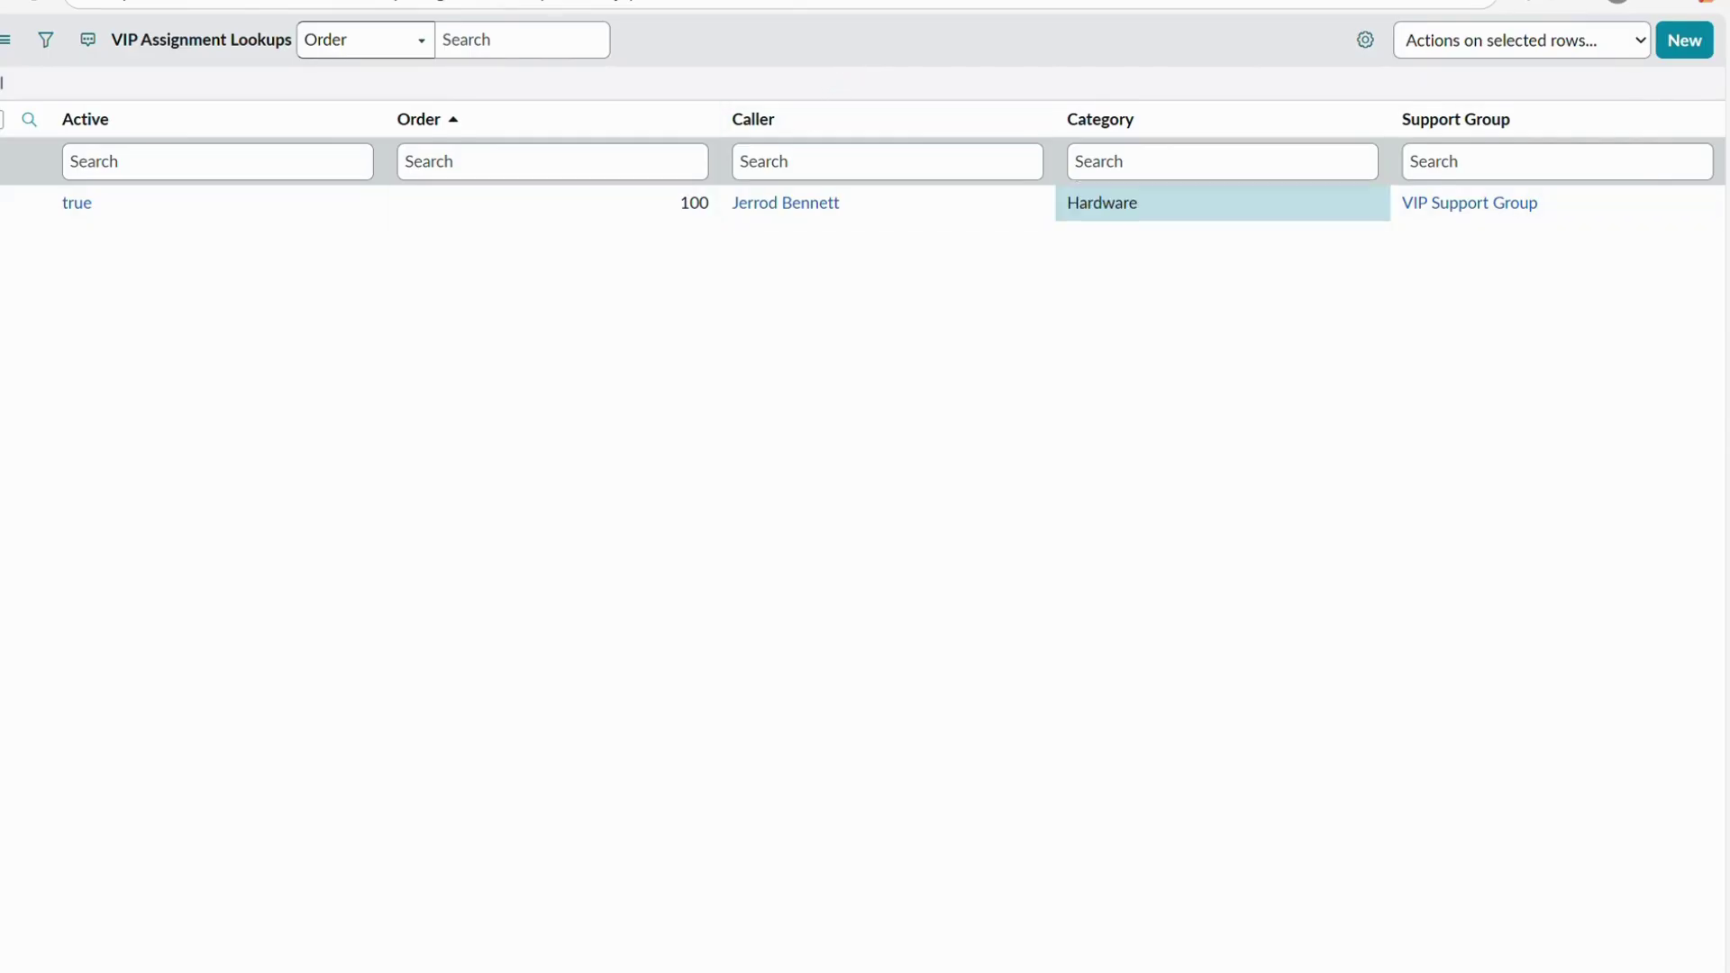